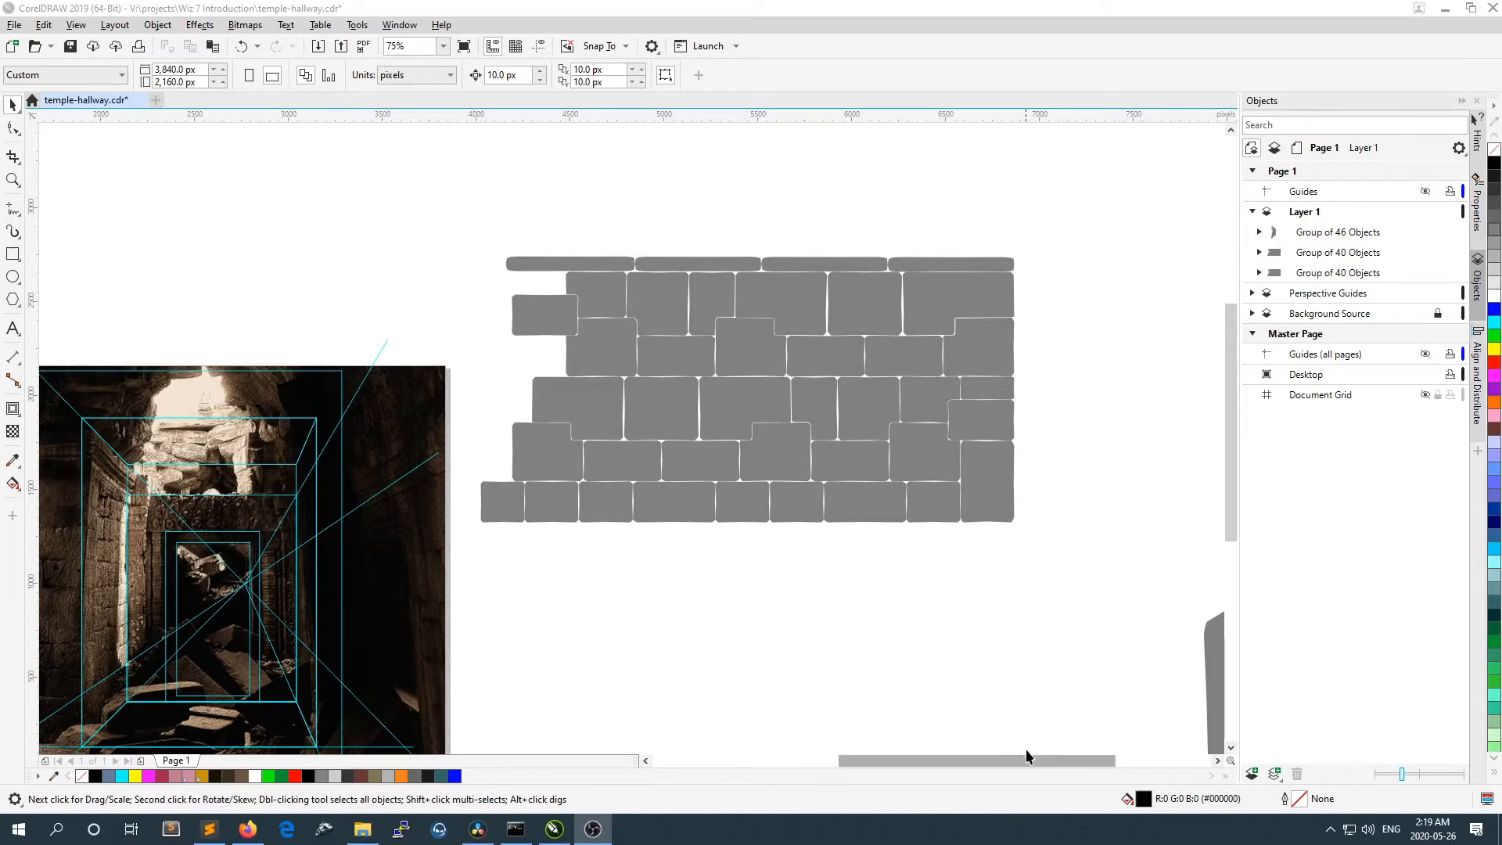
Step: Examine the temple hallway photo with its perspective guides alongside the flat and perspective stone wall drawings
scroll(1031, 759, "left", 3)
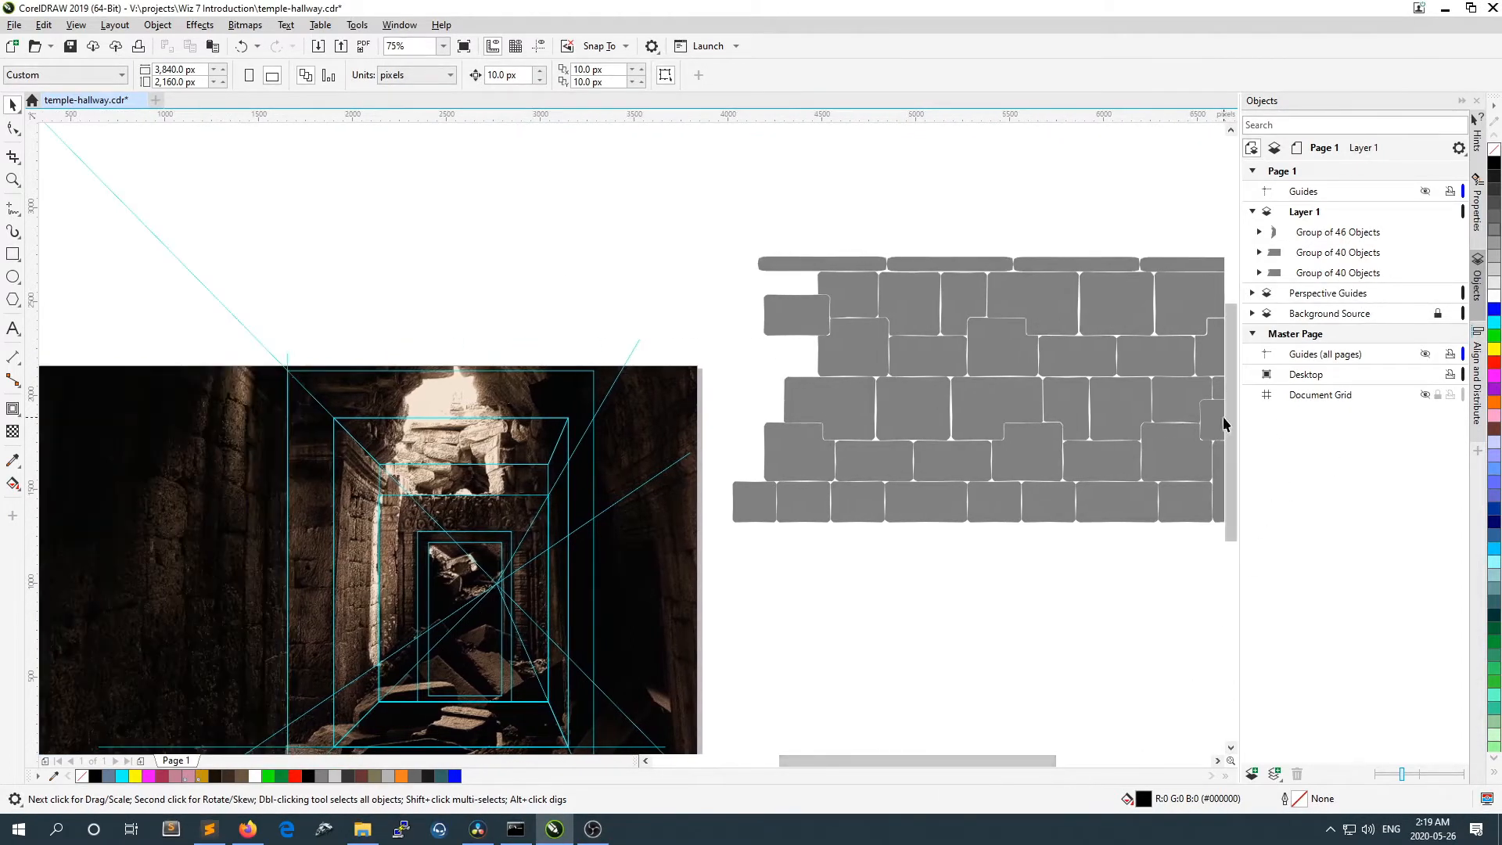
scroll(1225, 423, "down", 1)
scroll(927, 755, "left", 1)
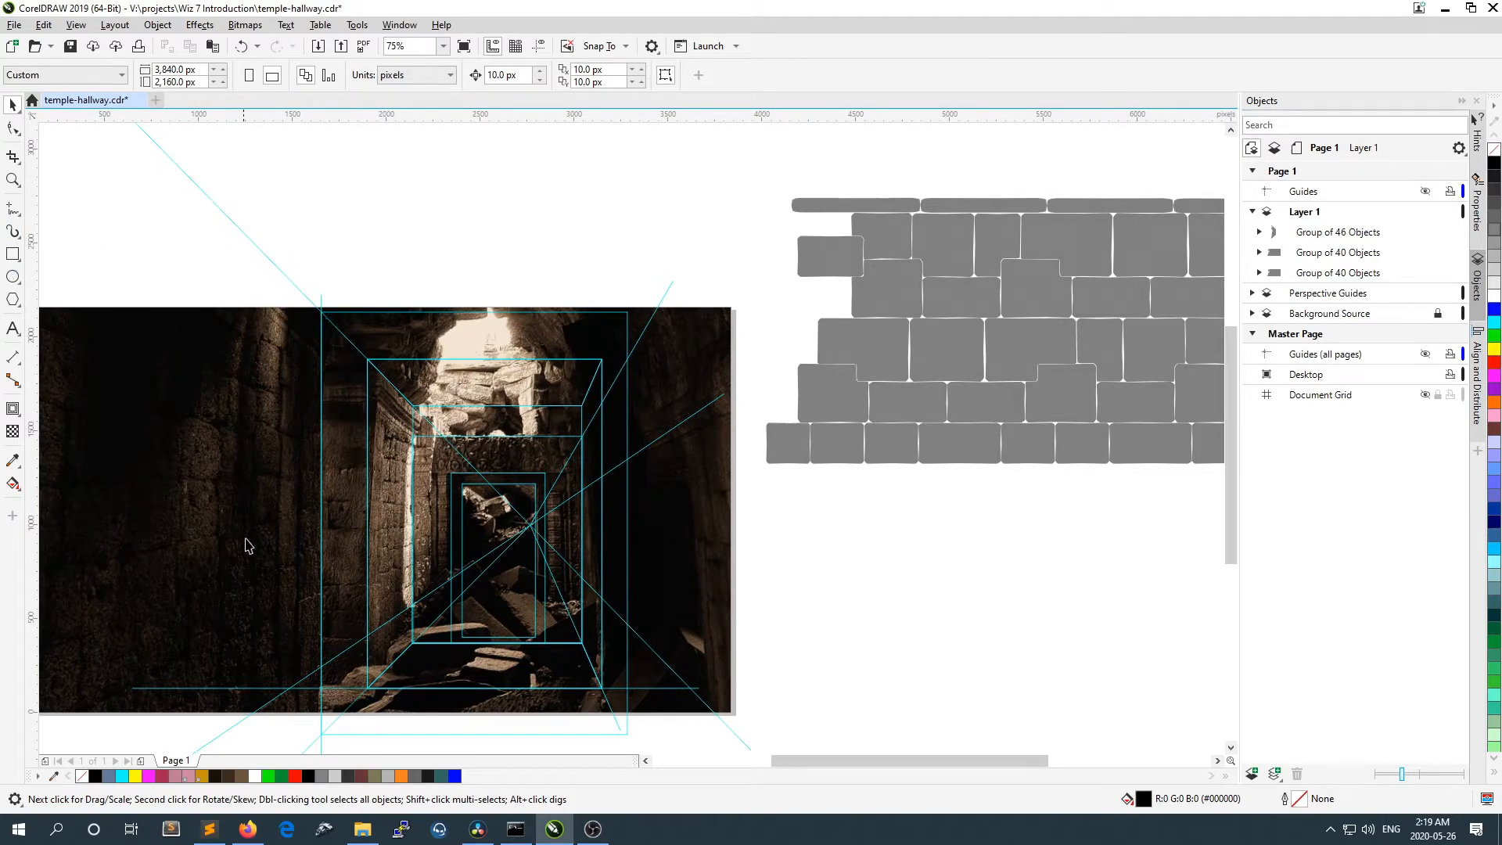
scroll(923, 761, "right", 5)
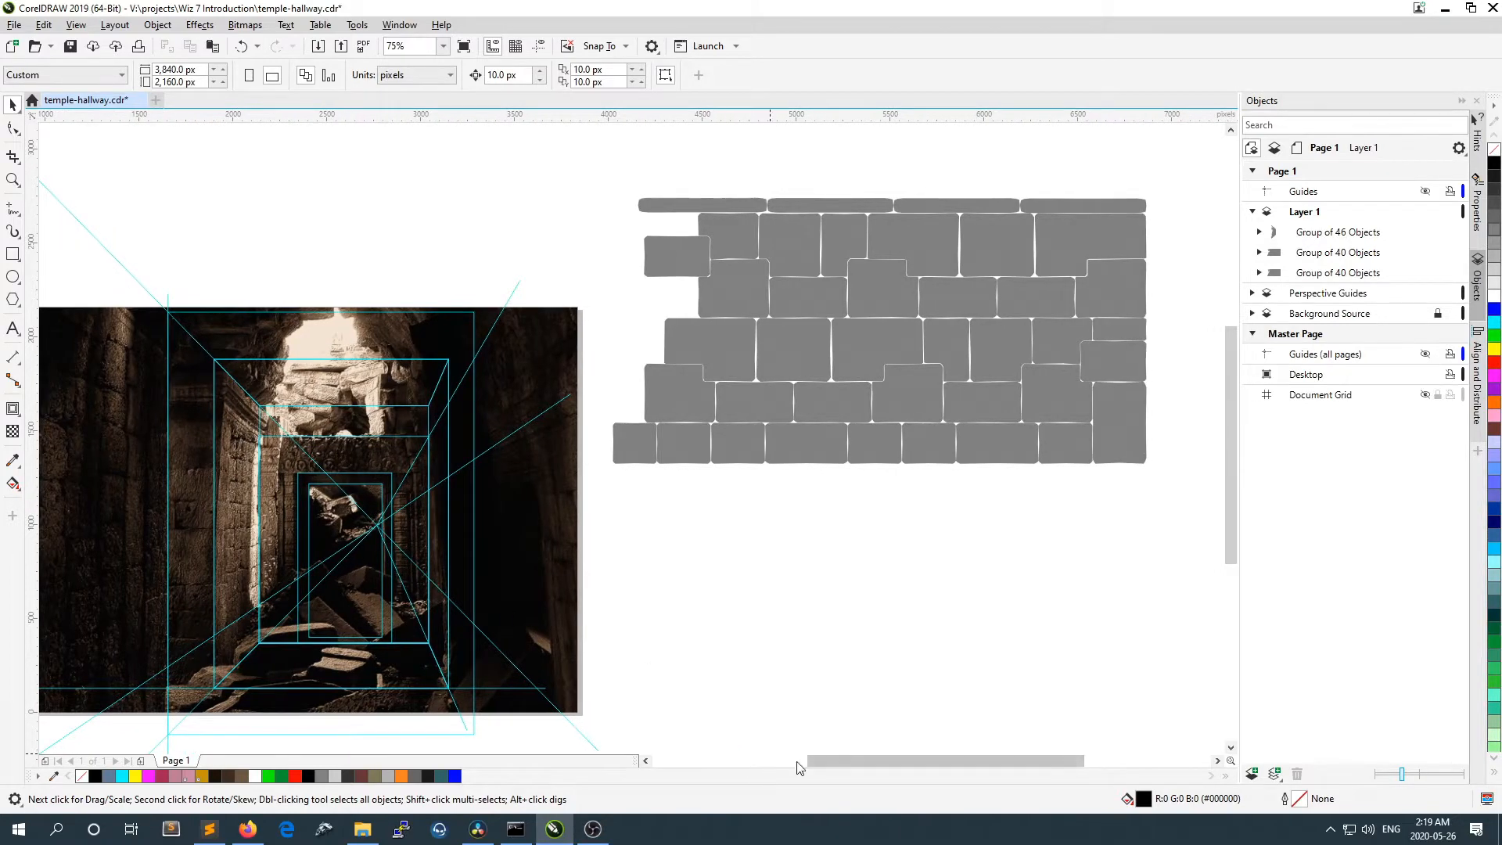
left_click_drag(845, 765, 828, 762)
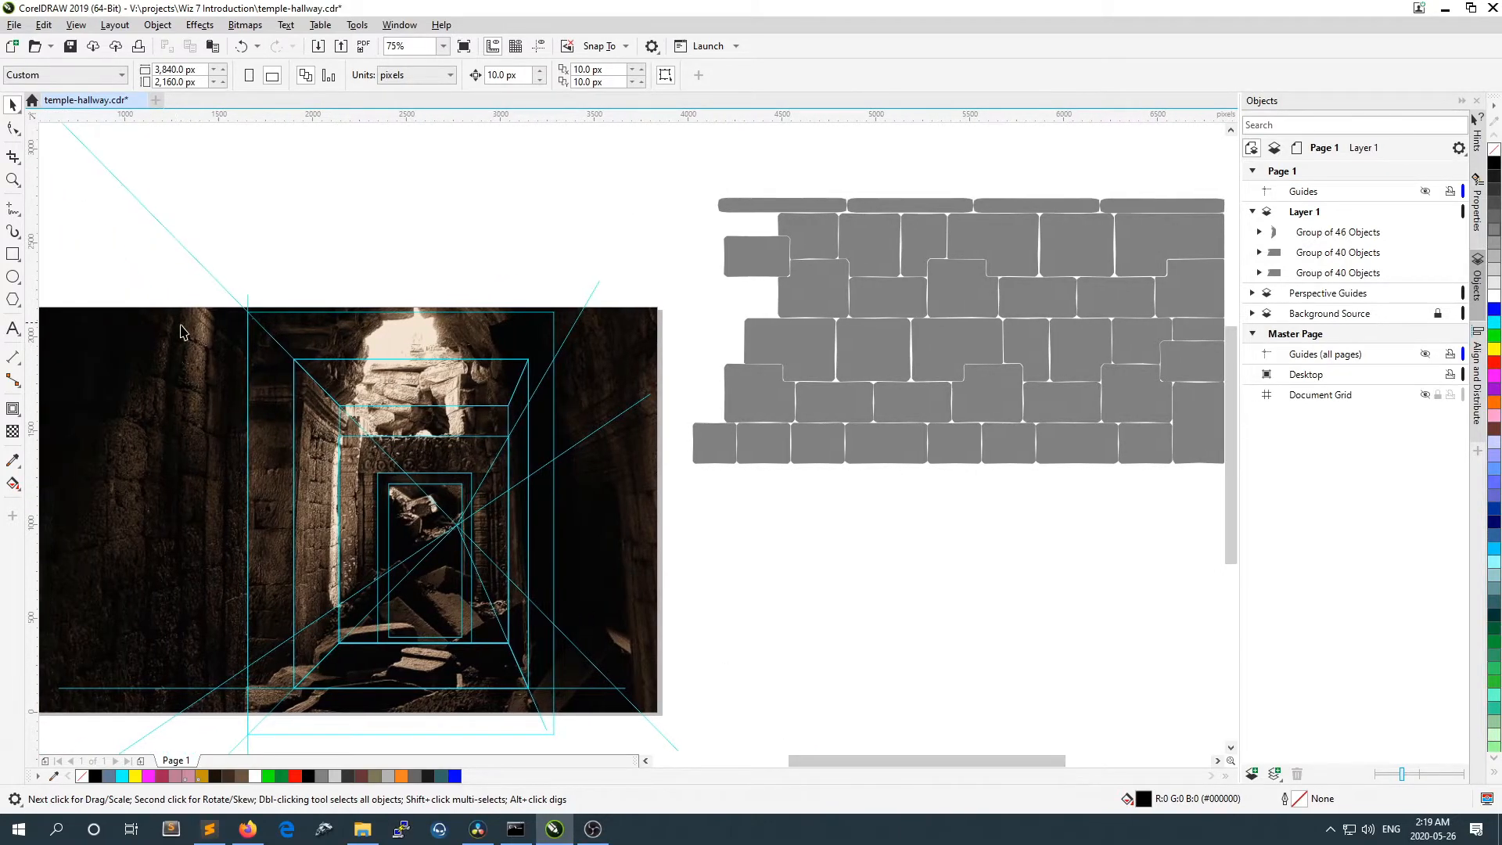
left_click_drag(1010, 763, 978, 762)
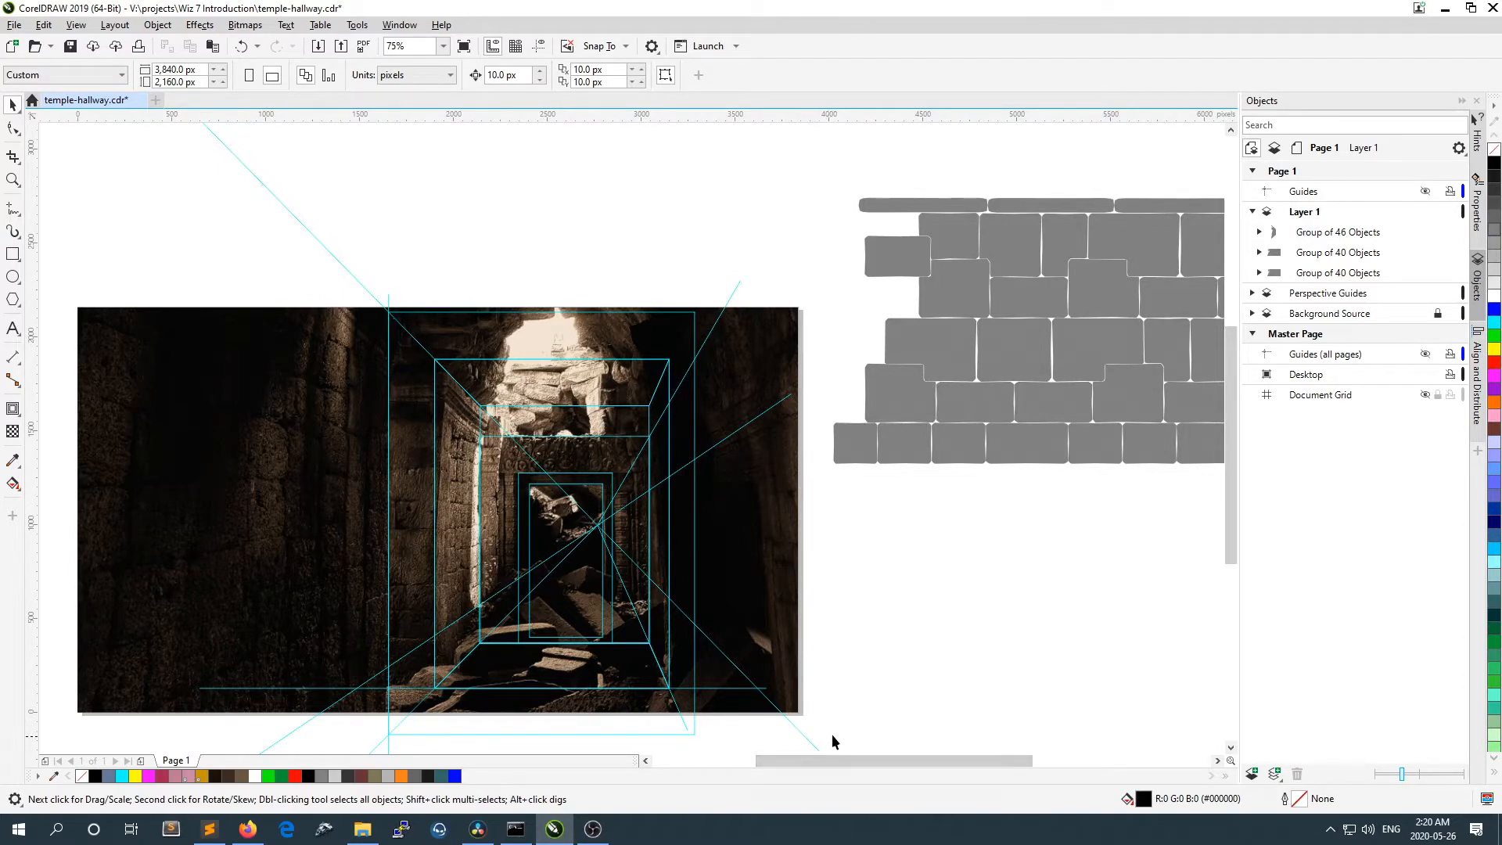
left_click_drag(891, 759, 931, 766)
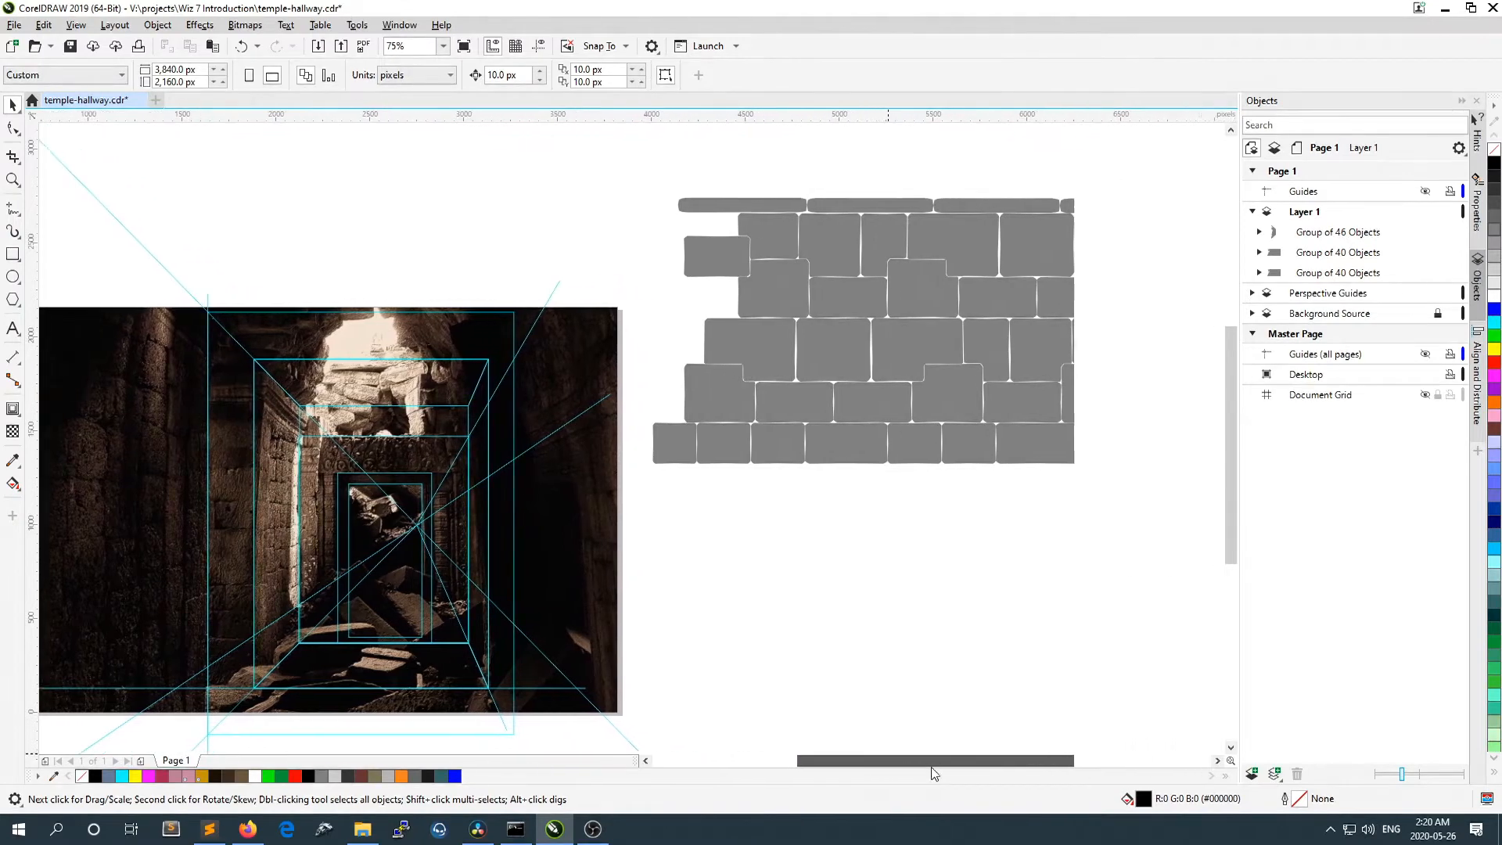
left_click_drag(1044, 762, 1013, 767)
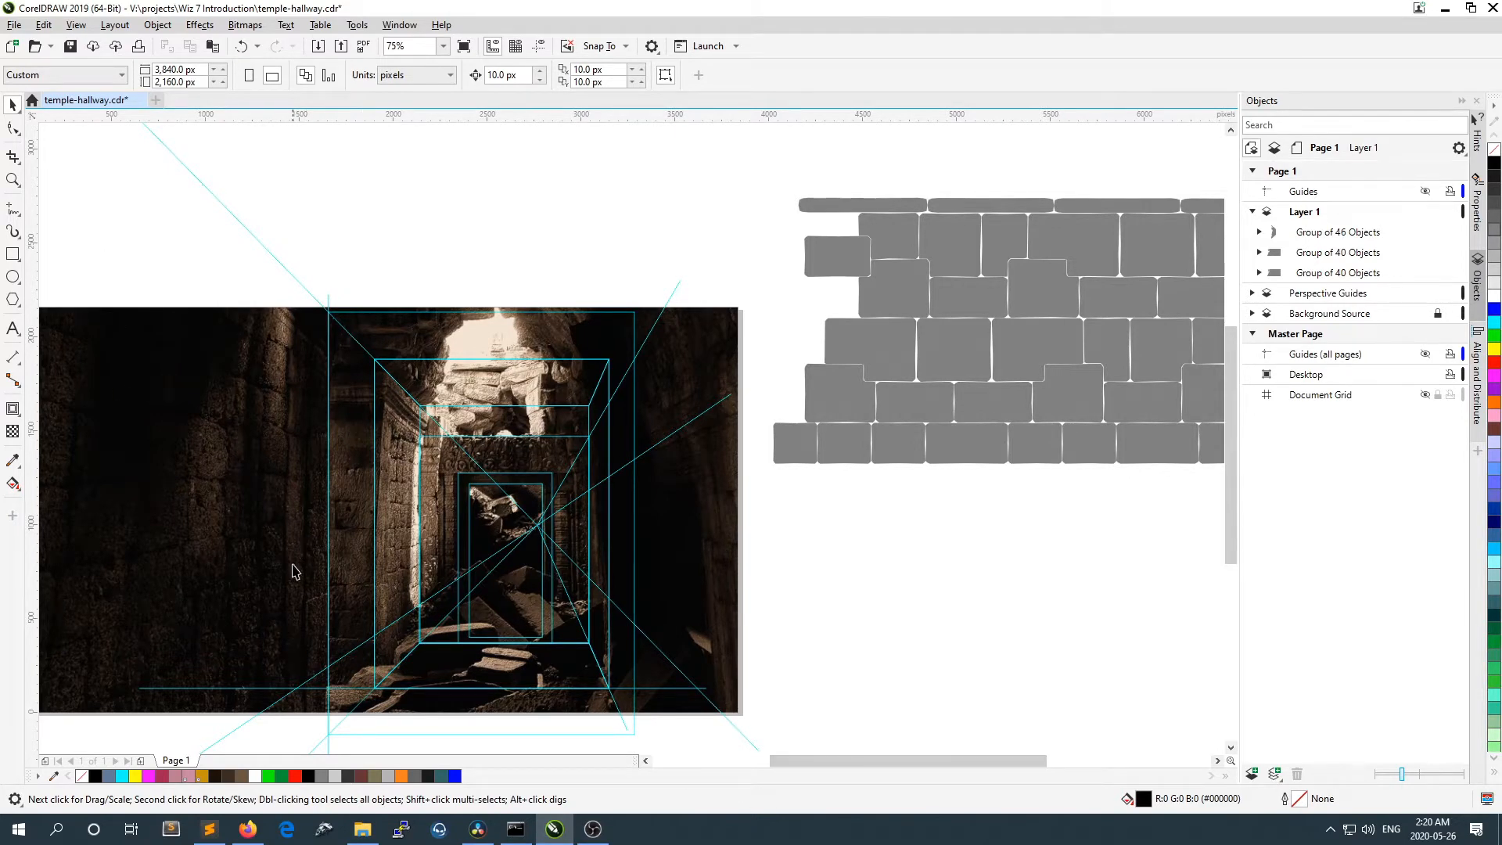
left_click_drag(884, 766, 935, 762)
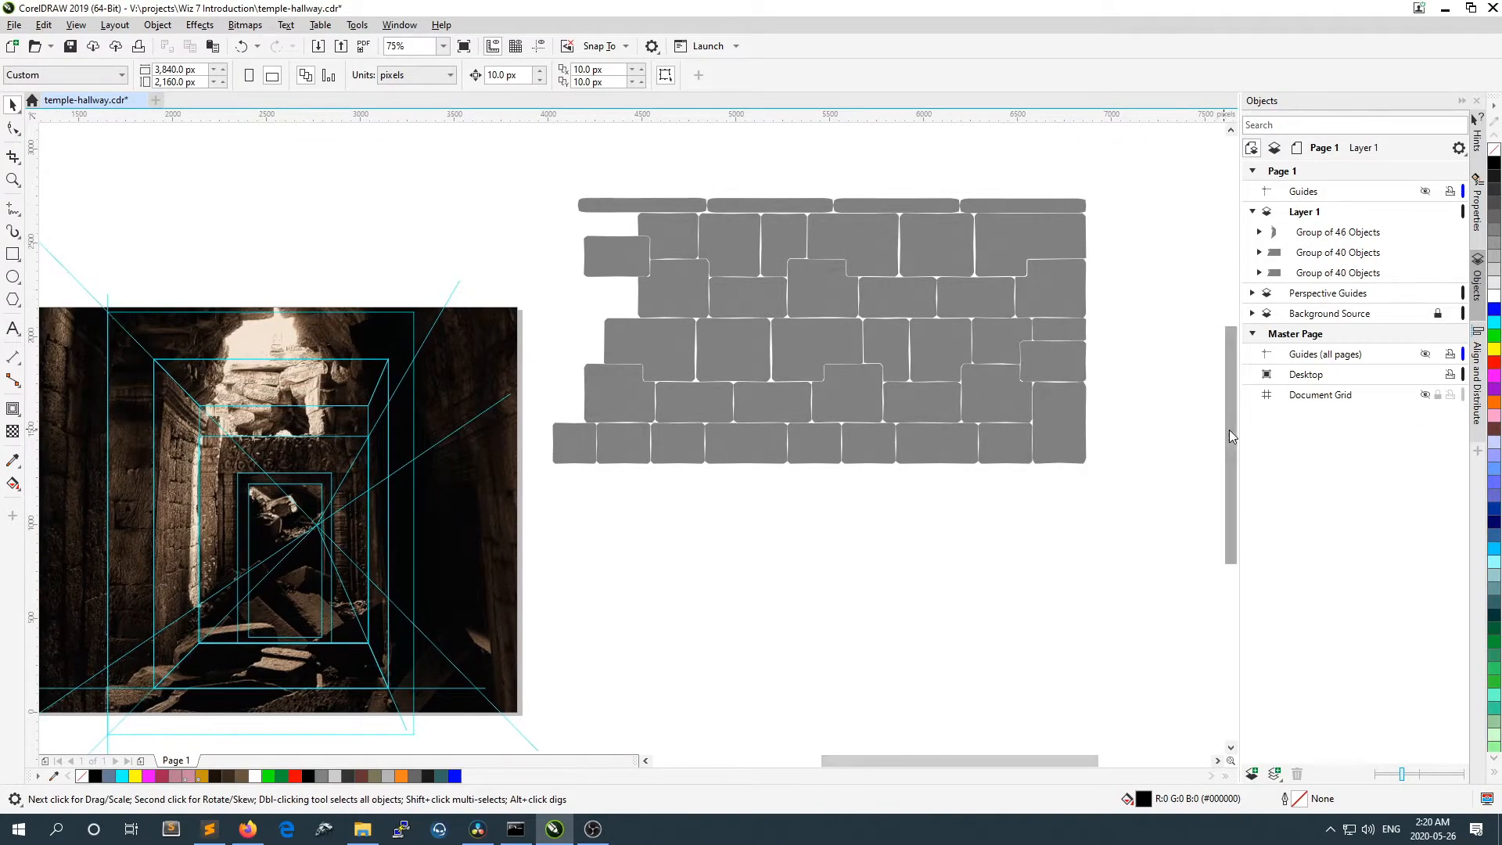
left_click_drag(1229, 430, 1238, 419)
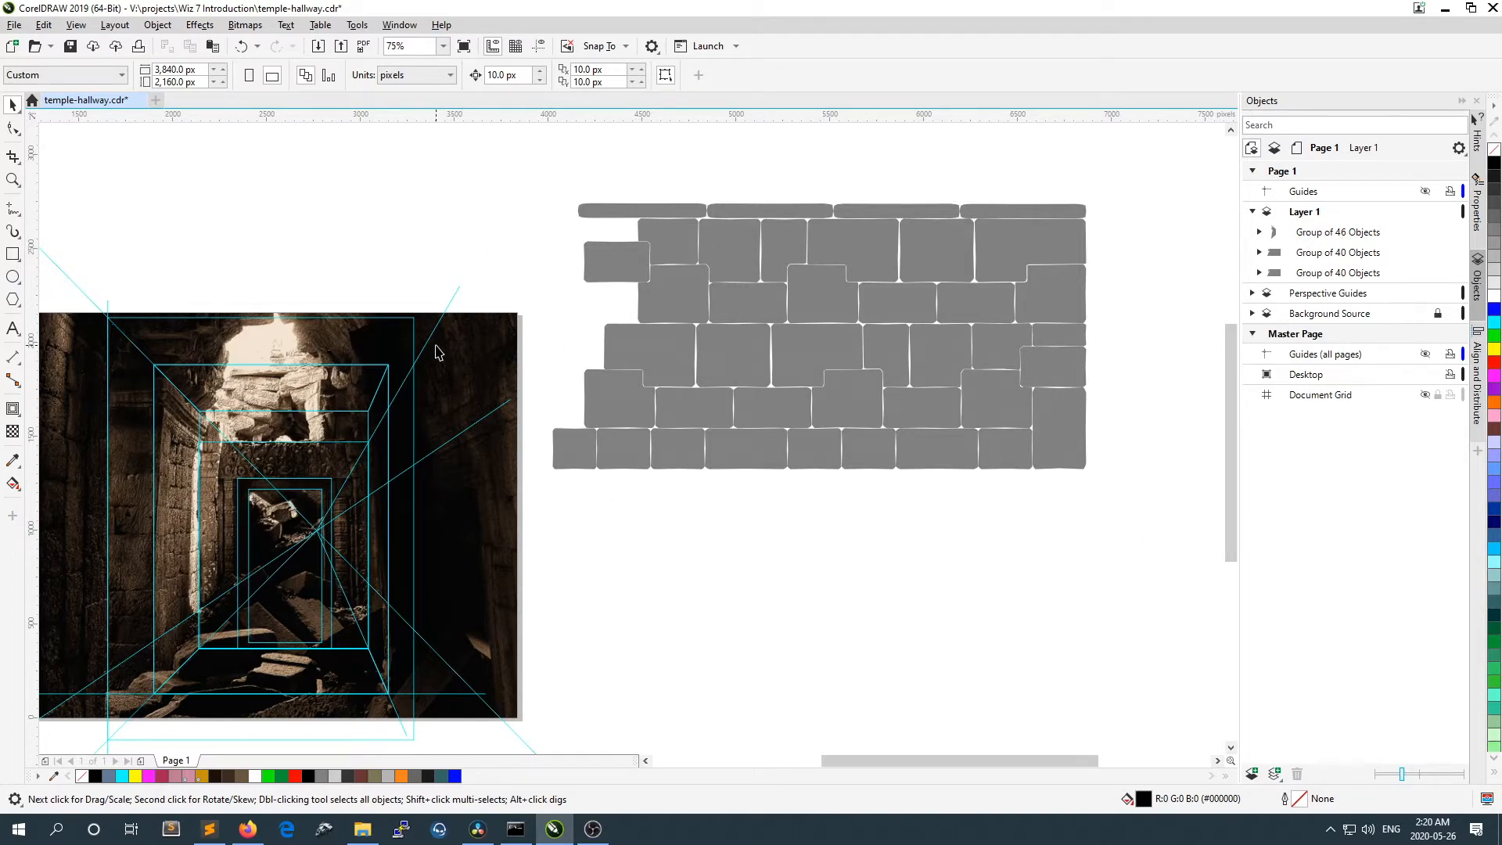
scroll(926, 775, "left", 3)
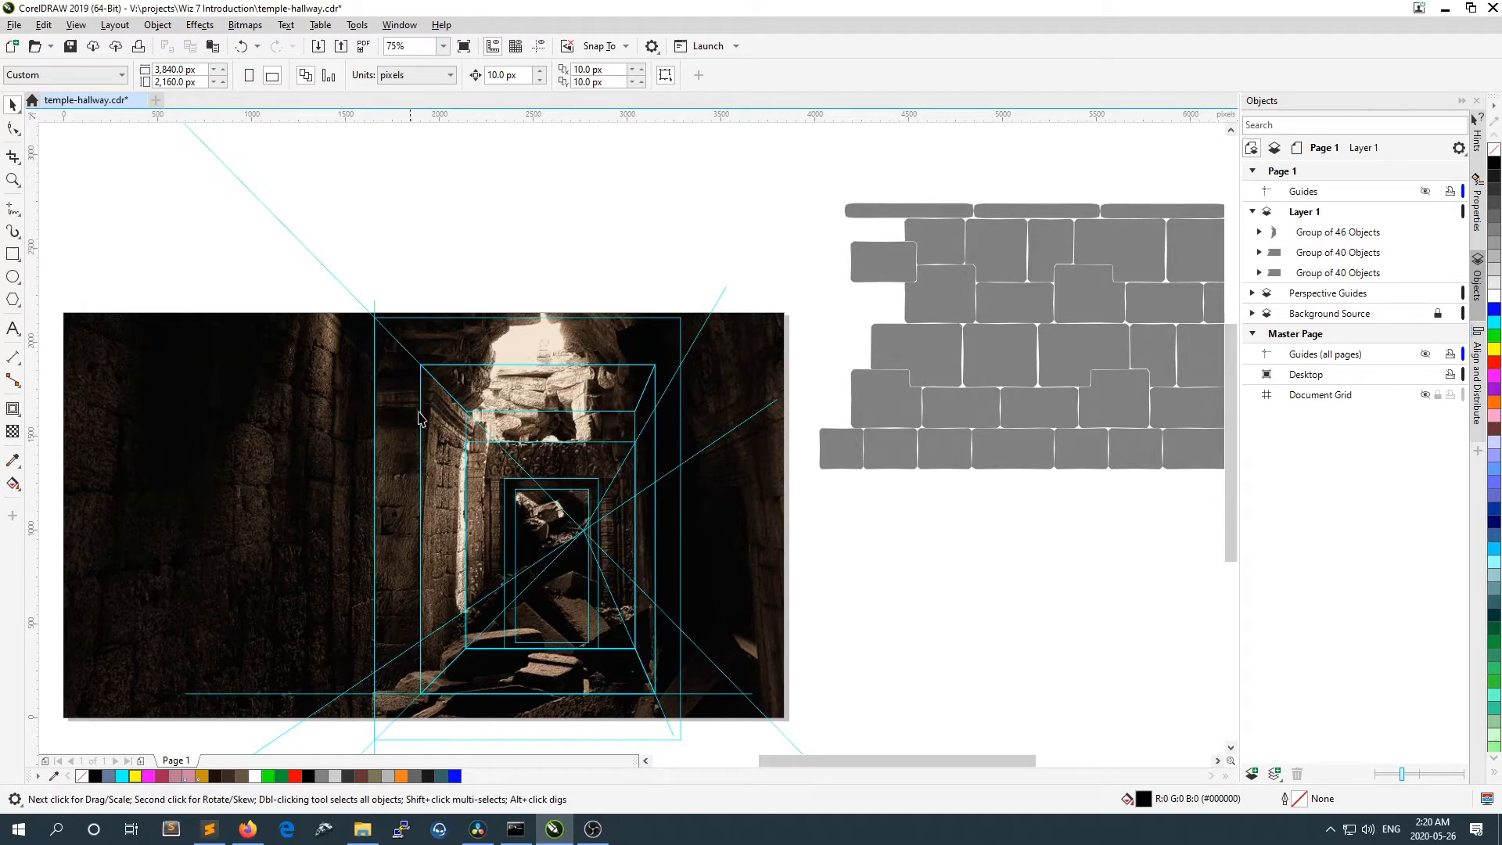
mouse_move(943, 761)
left_mouse_down()
mouse_move(983, 757)
mouse_move(963, 763)
left_mouse_up()
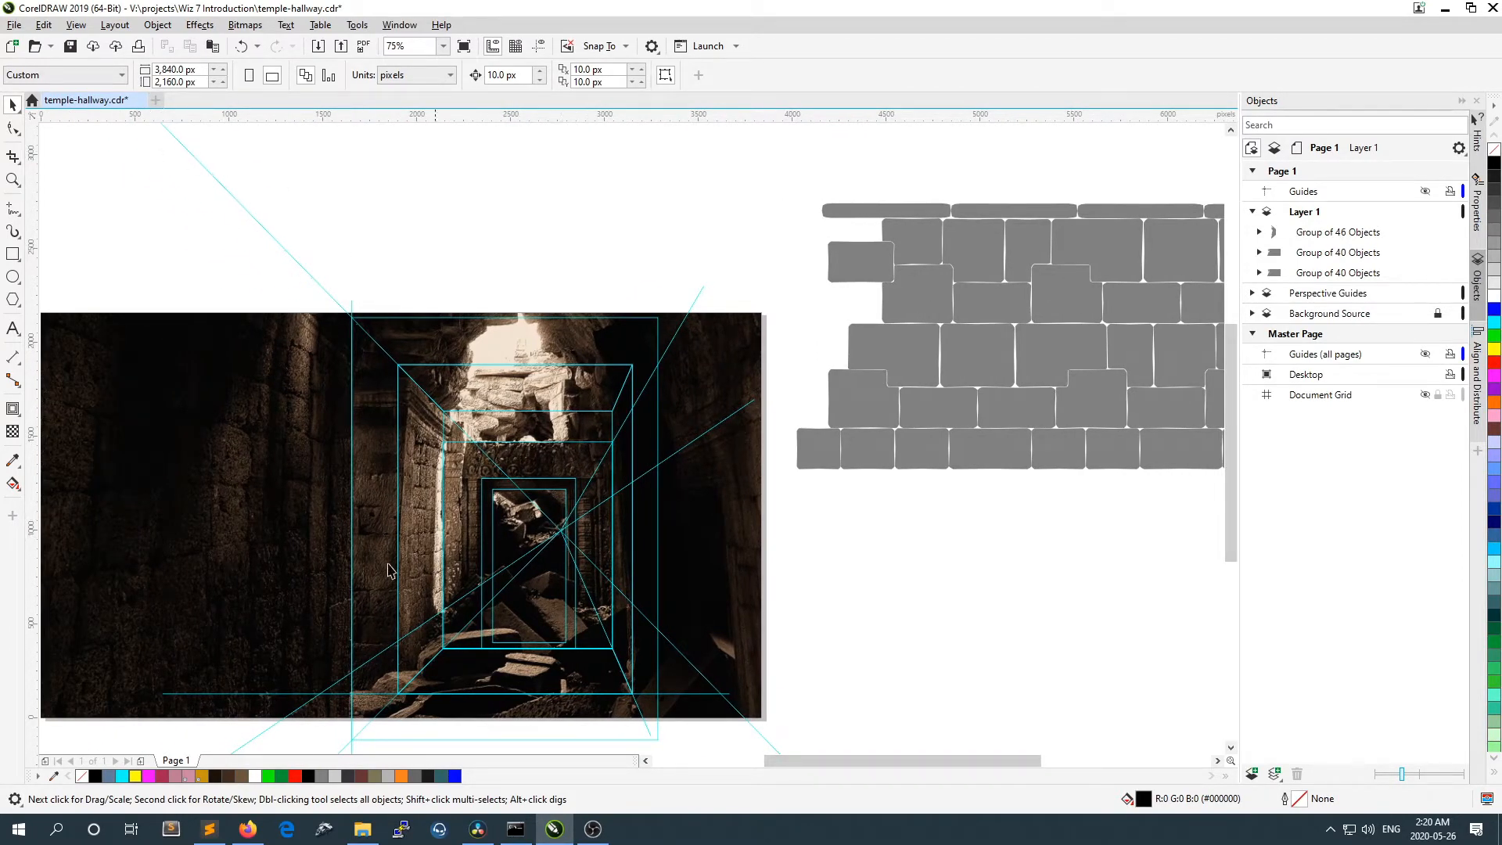
left_click_drag(917, 757, 1047, 751)
scroll(953, 551, "down", 1)
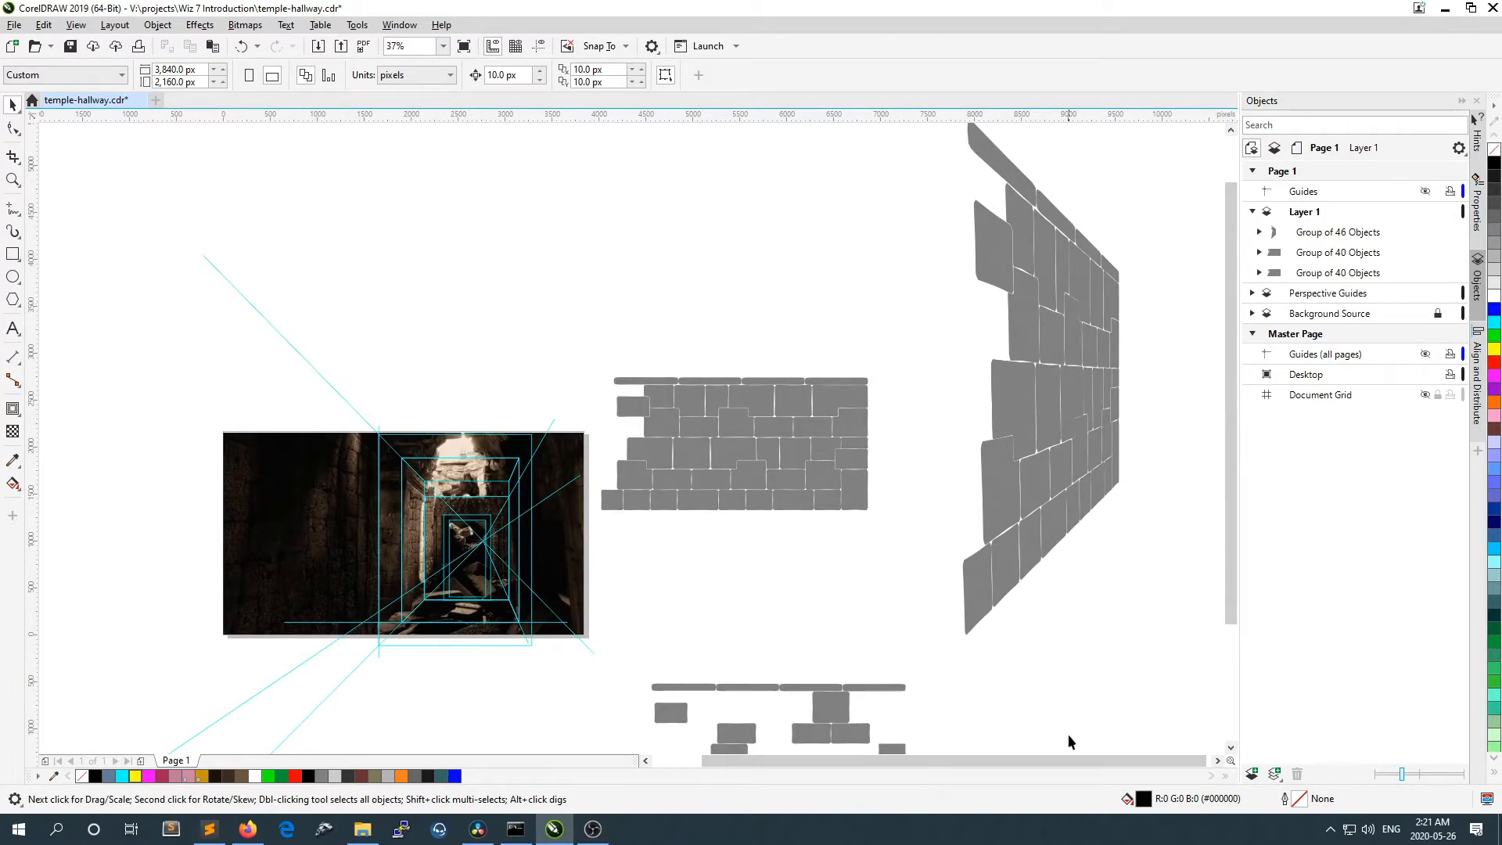
left_click_drag(1110, 756, 1116, 756)
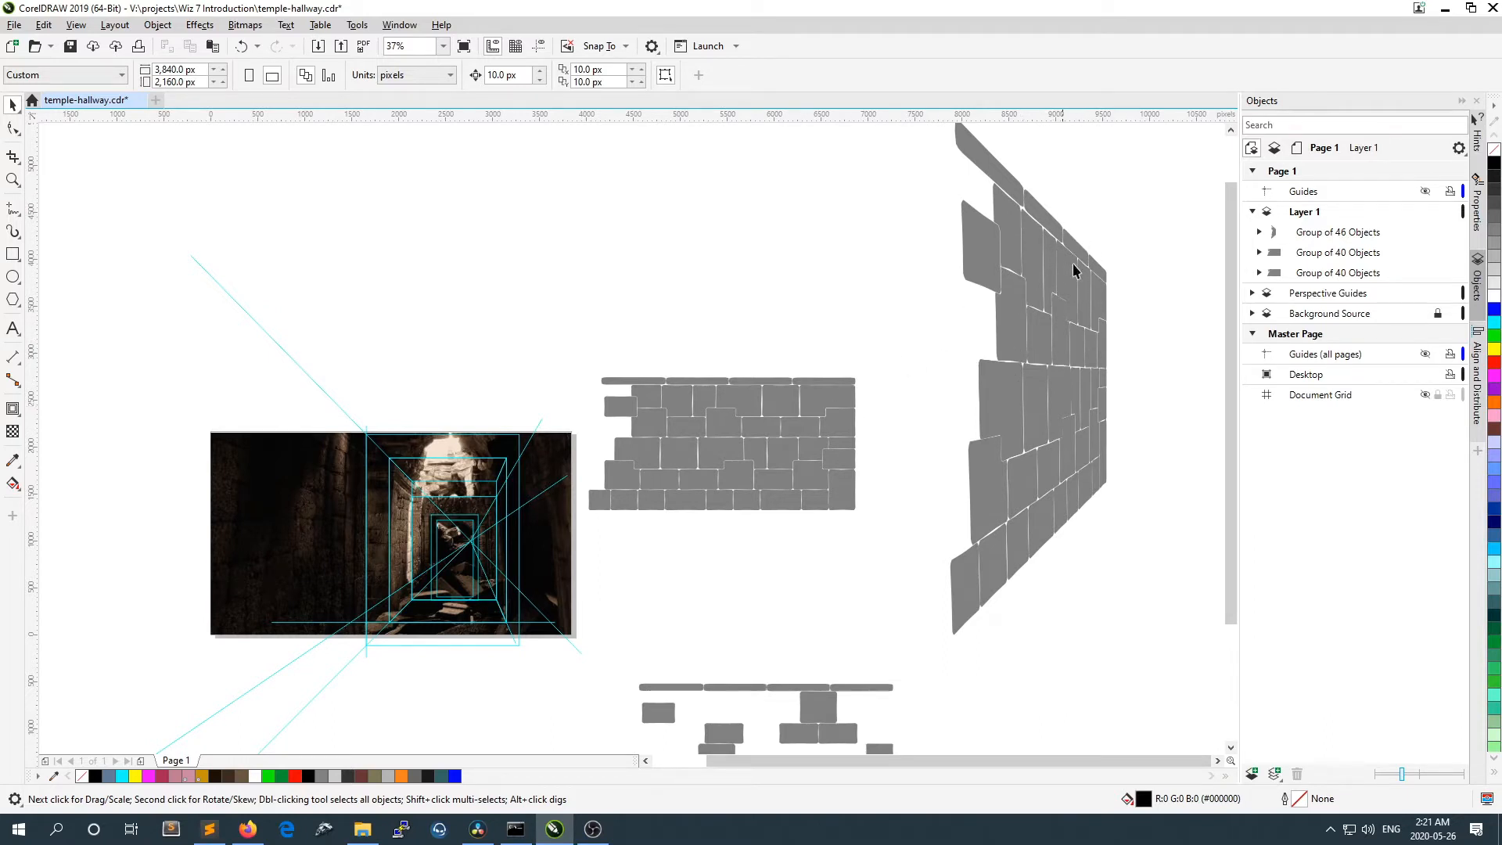
Step: Try the perspective stone wall group over the photo's left wall along the guides, and move it back outside the page
left_click(1087, 335)
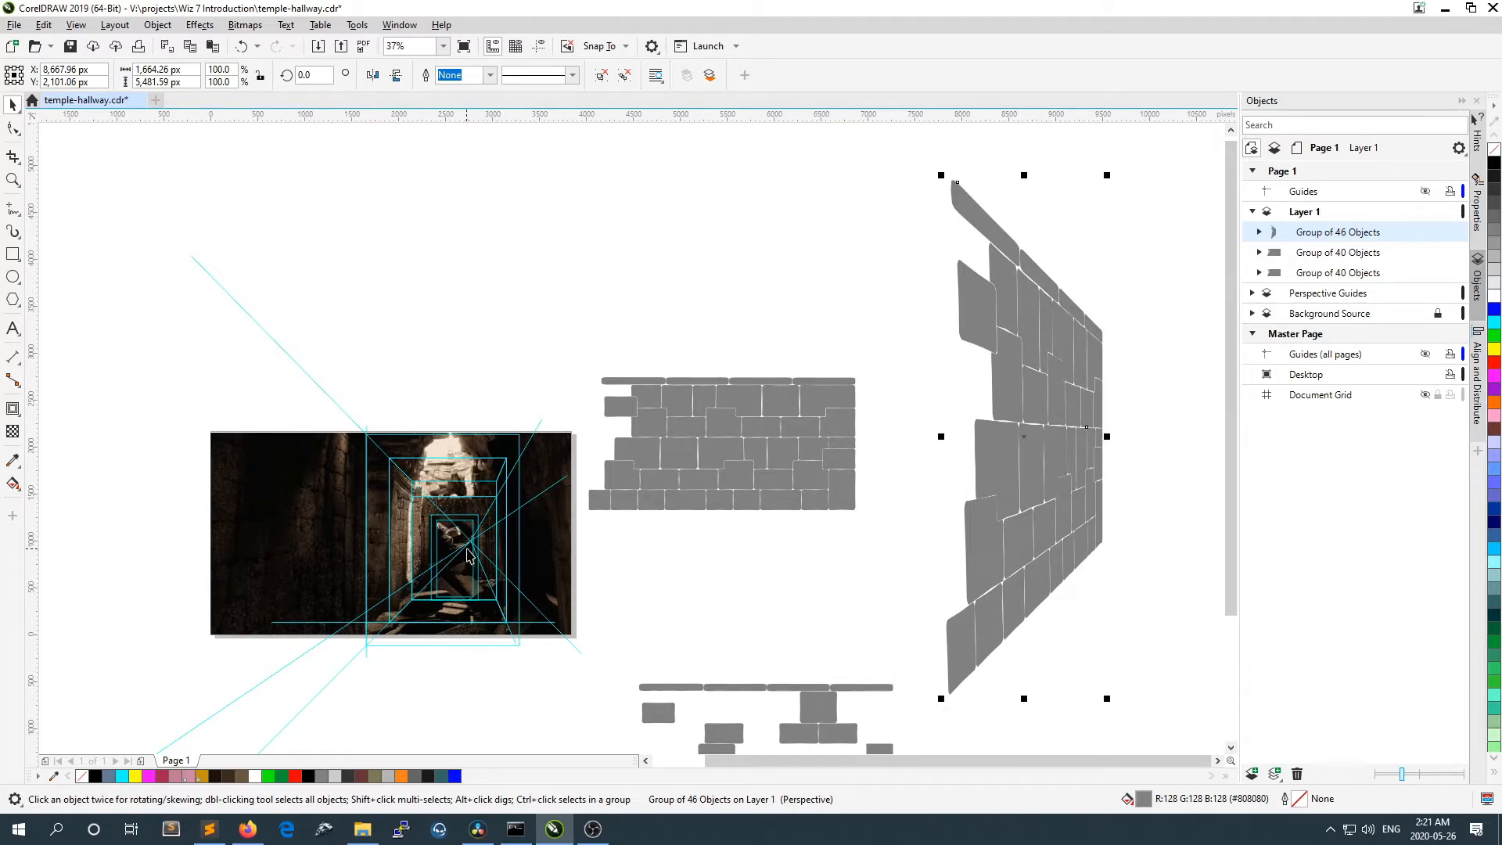
left_click_drag(1046, 457, 372, 560)
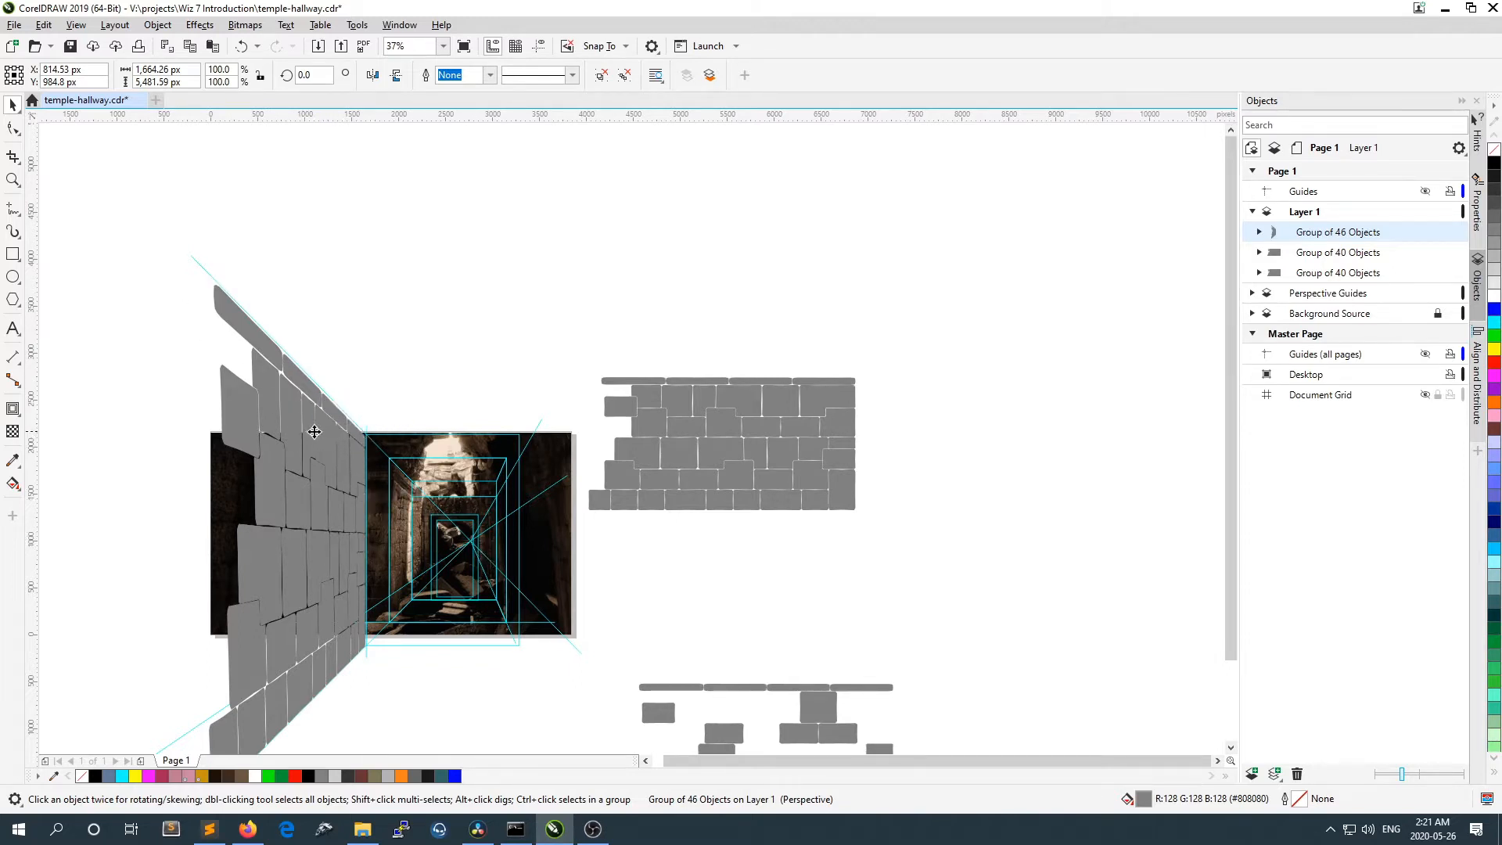
left_click_drag(313, 438, 1068, 375)
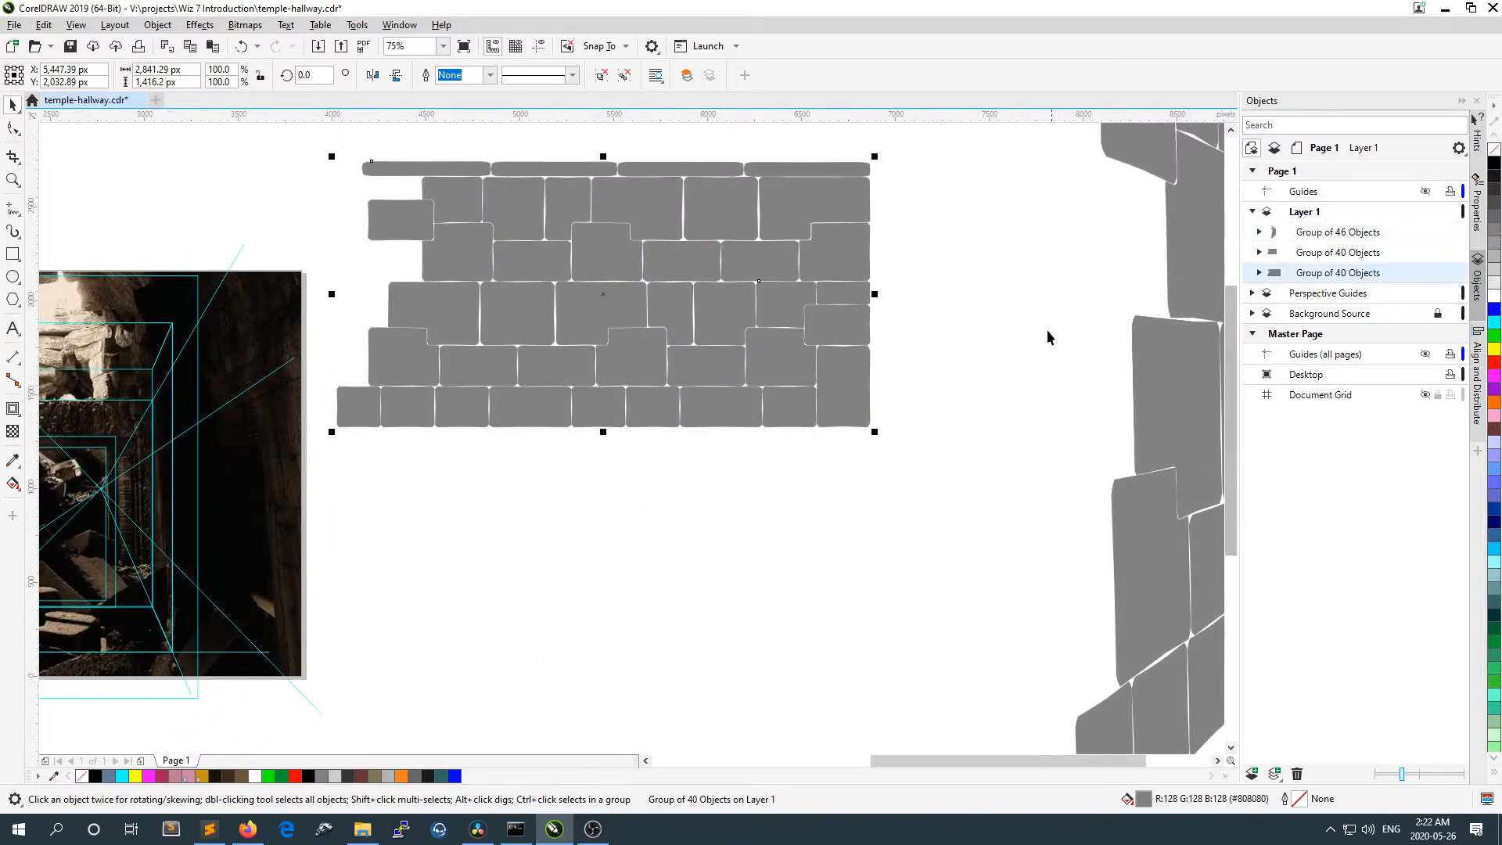
Step: Inspect the stone shapes and joints of the complete flat wall group up close
key("z")
left_click_drag(318, 138, 899, 448)
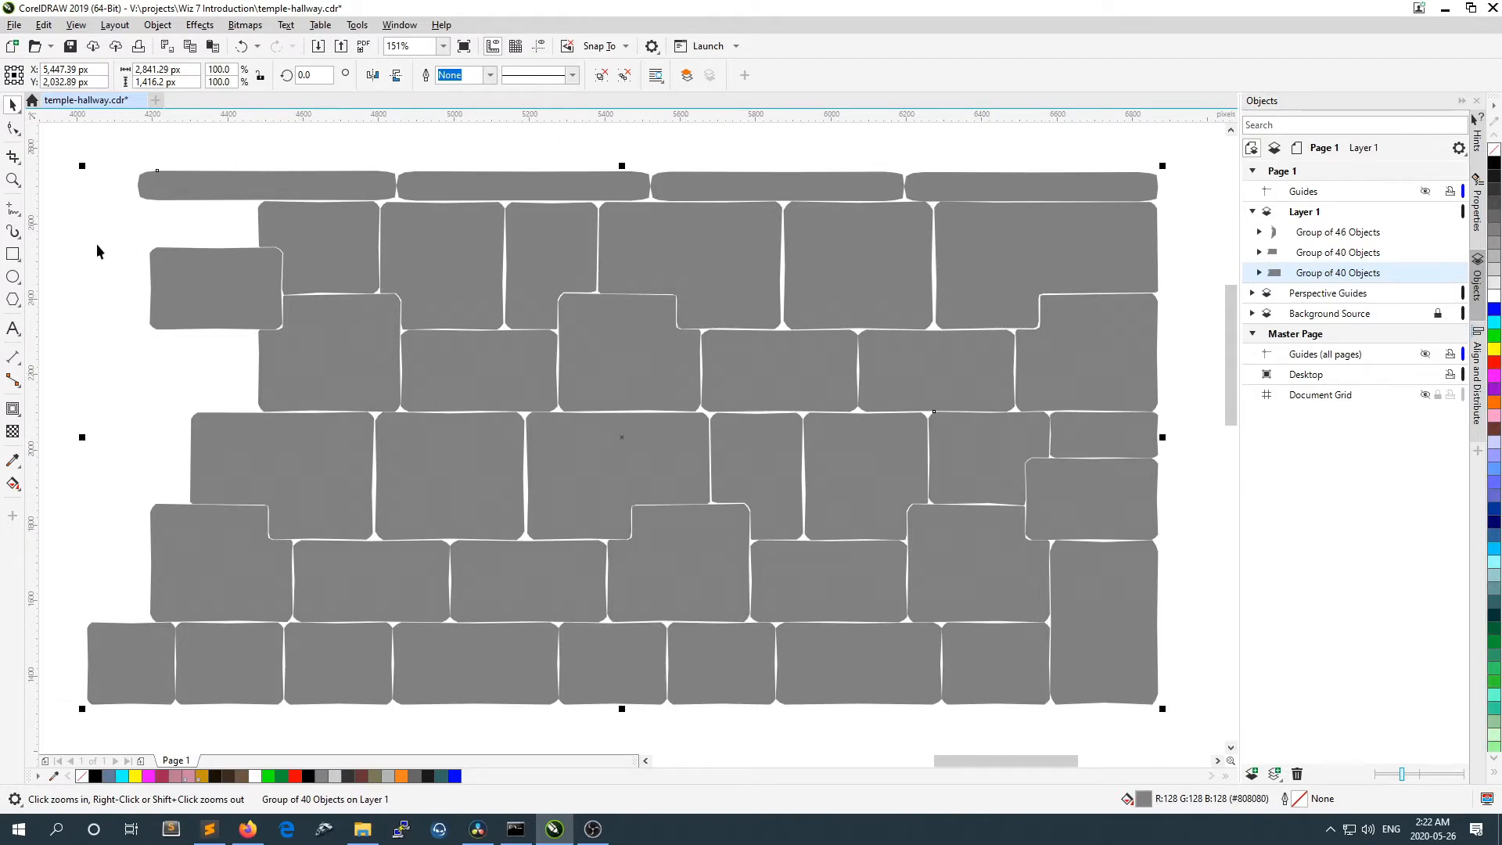
right_click(75, 156)
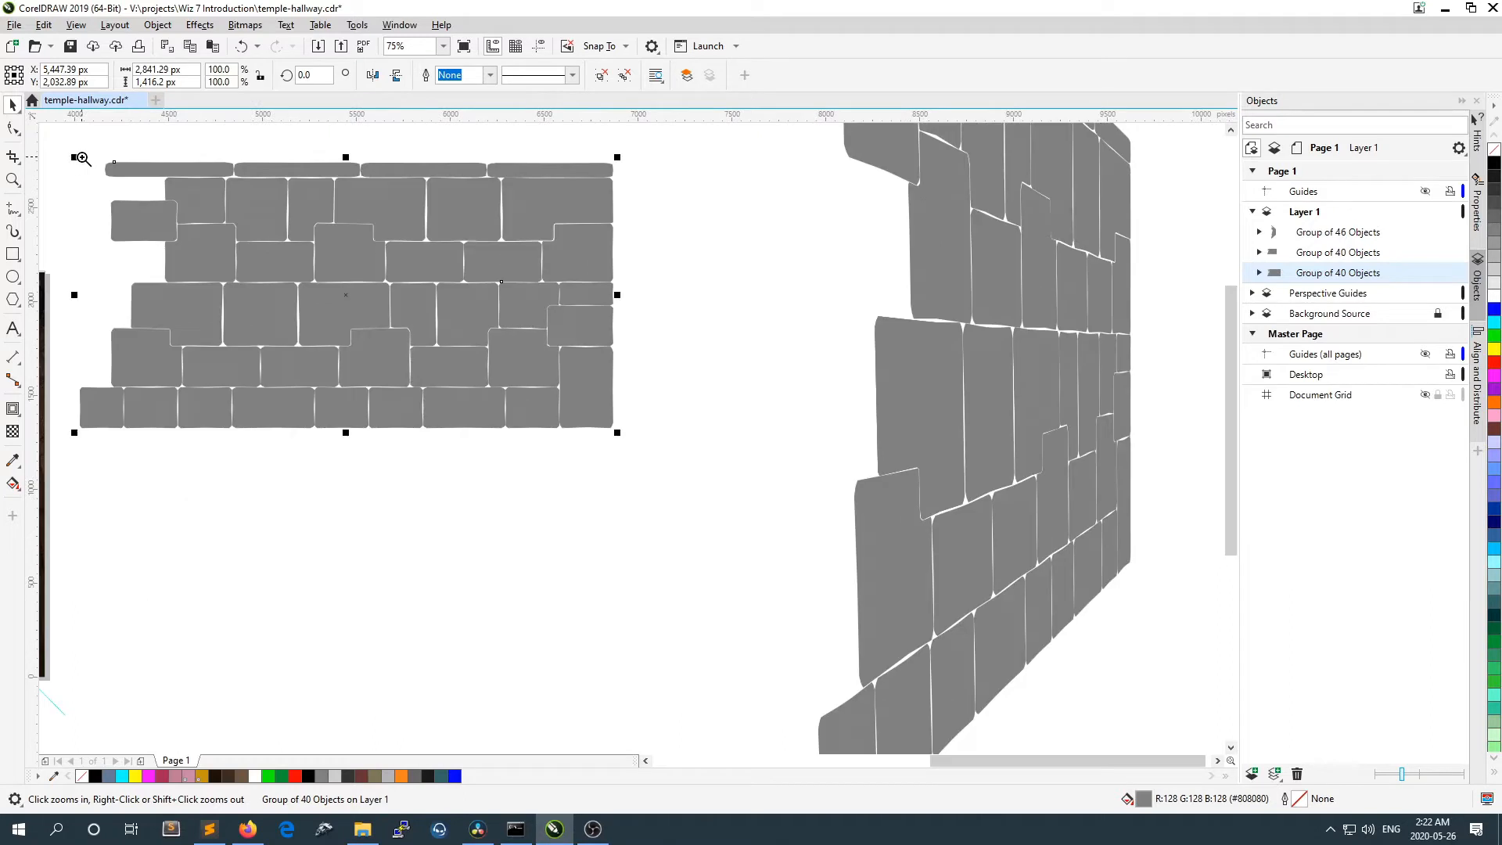
key("shift+F2")
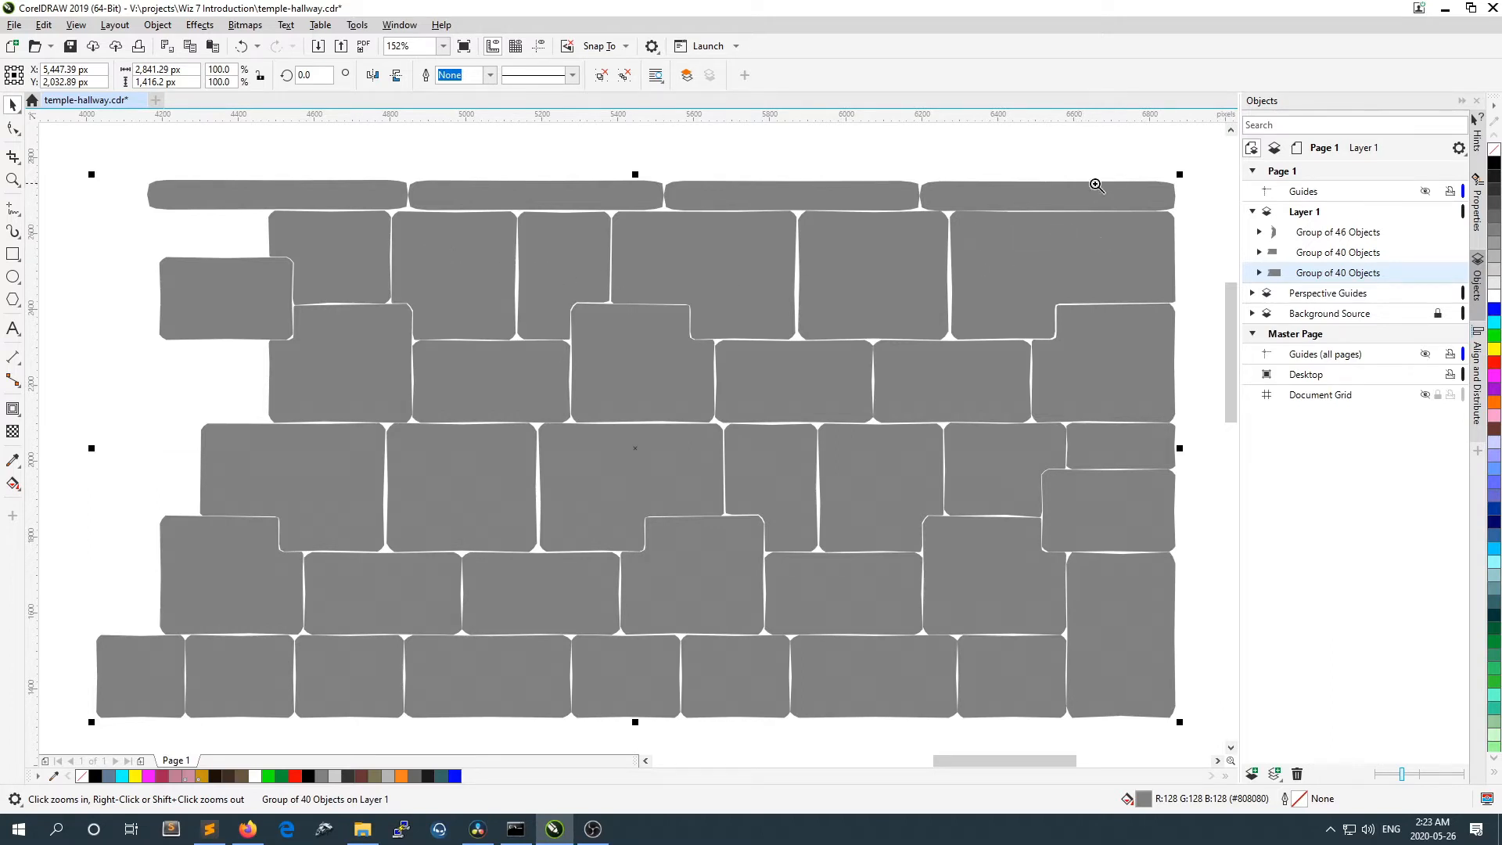
left_click(303, 152)
scroll(438, 244, "down", 2)
scroll(741, 391, "up", 1)
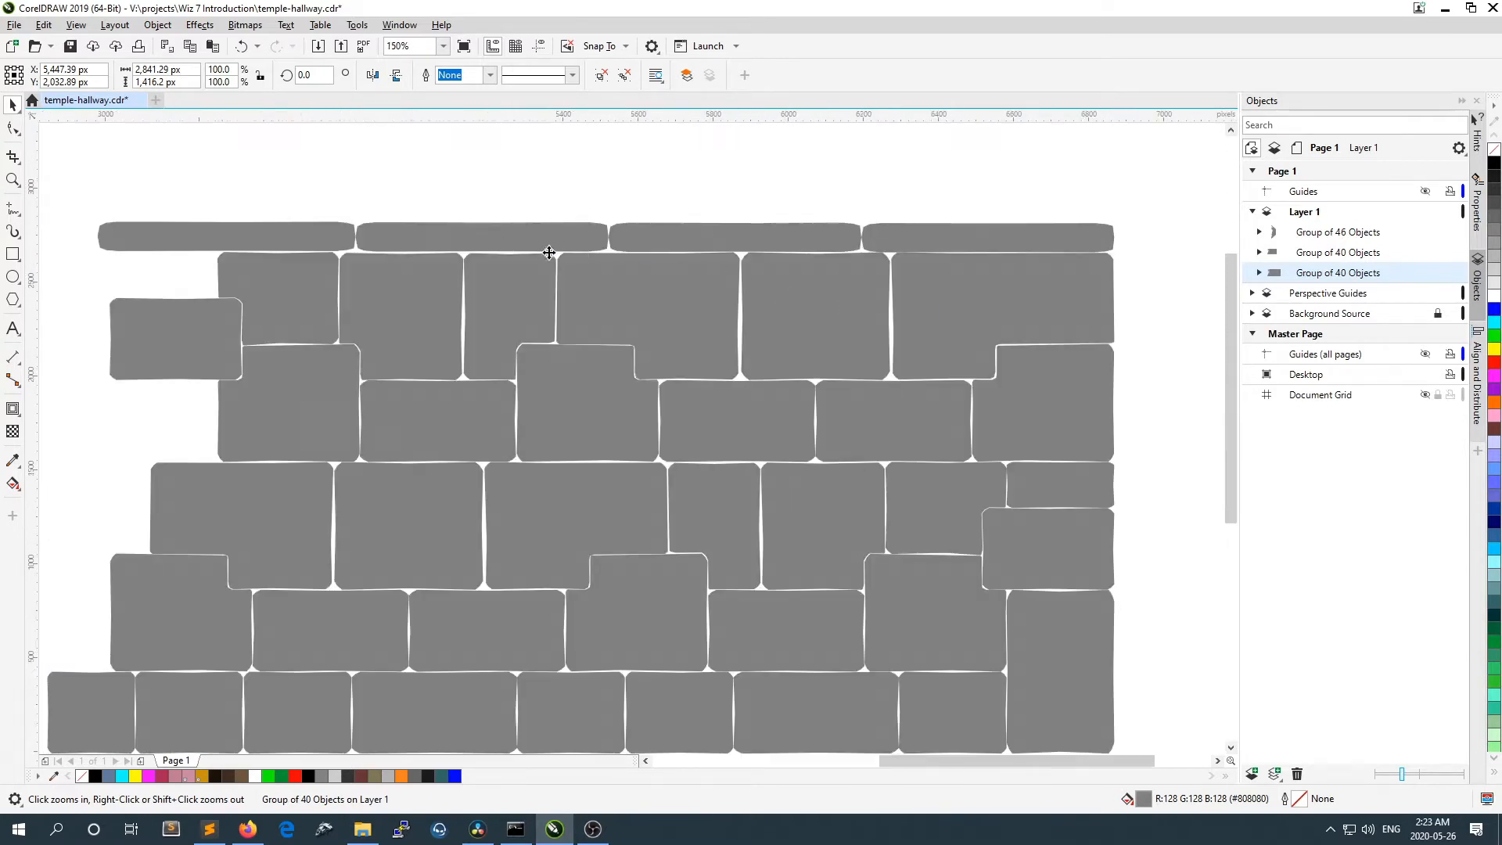
scroll(549, 248, "down", 1)
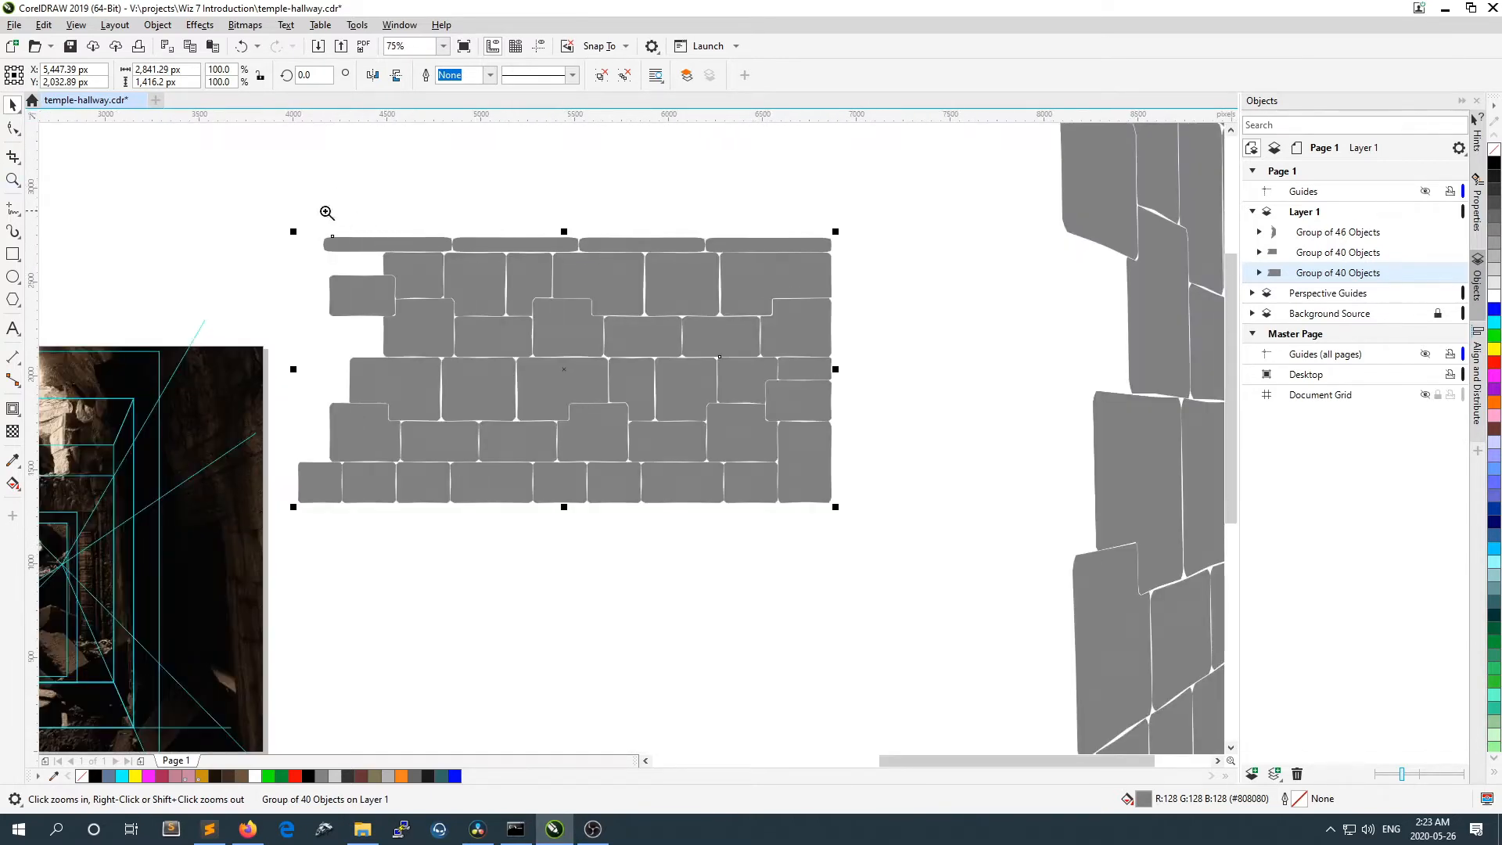
left_click_drag(286, 224, 865, 528)
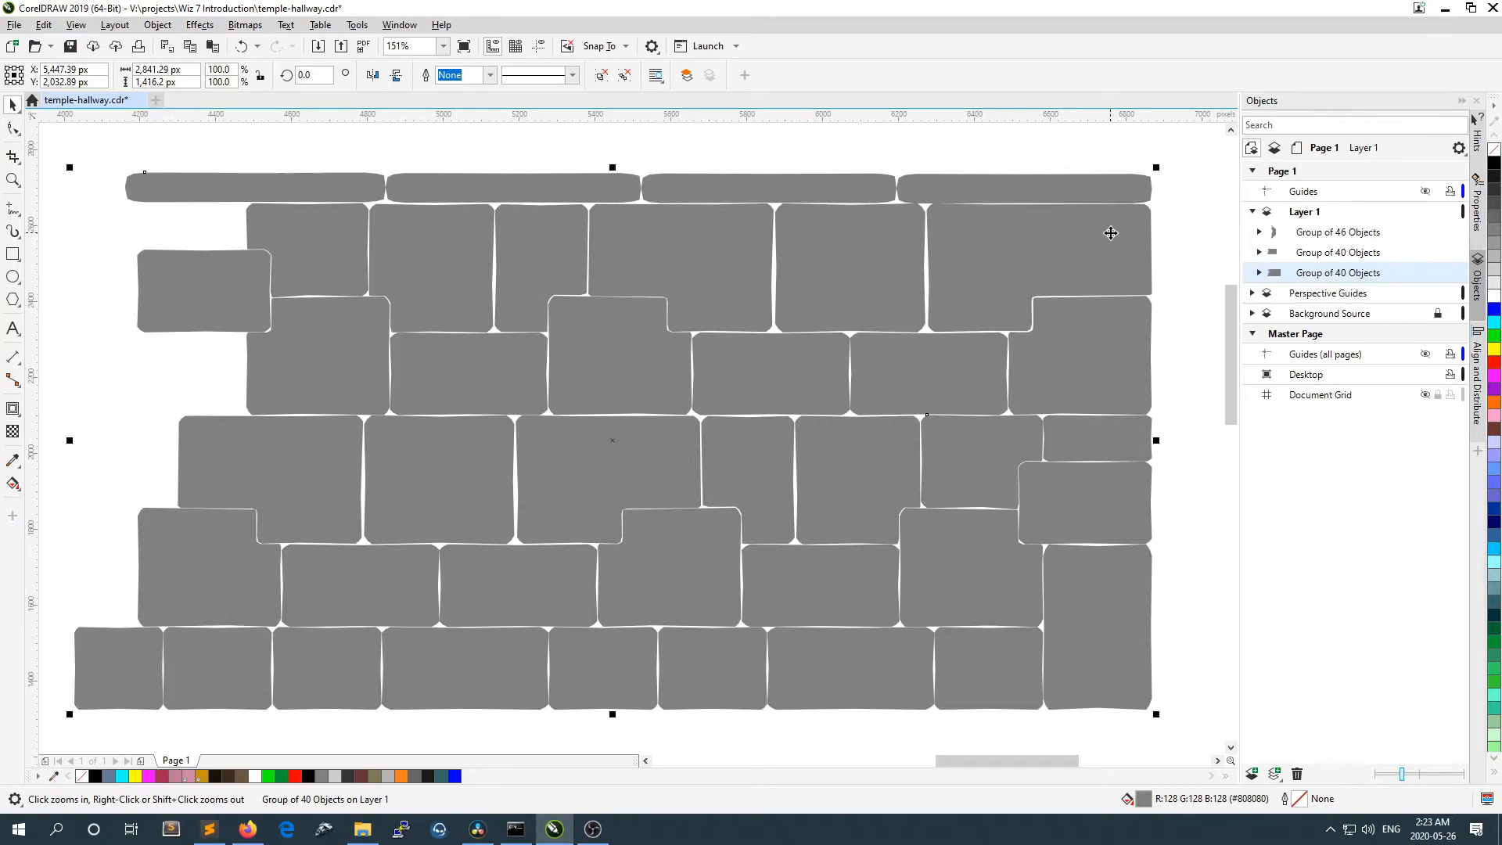
left_click_drag(1232, 307, 1232, 308)
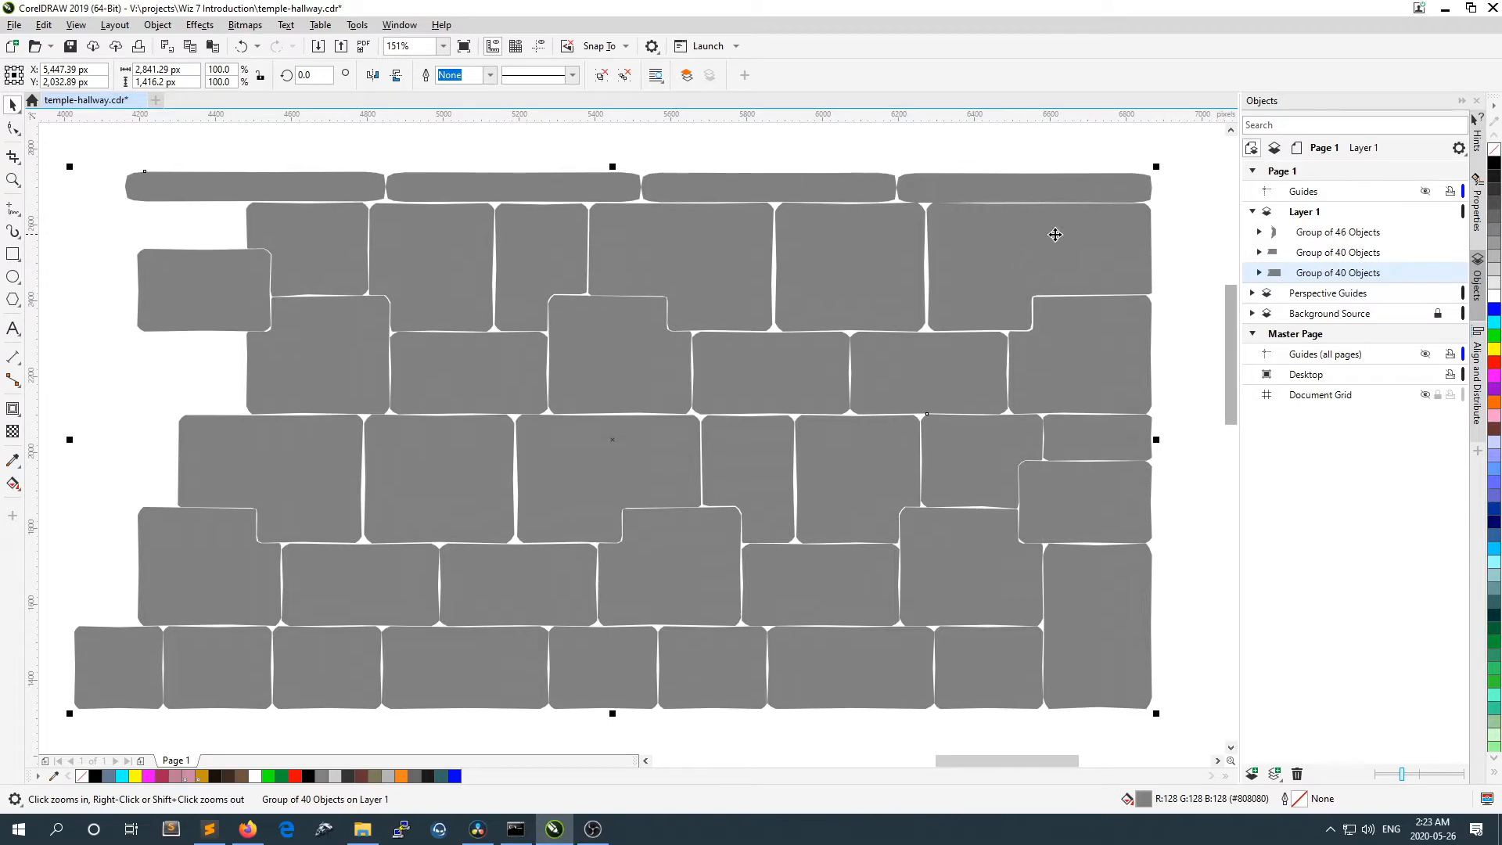
left_click(1191, 258)
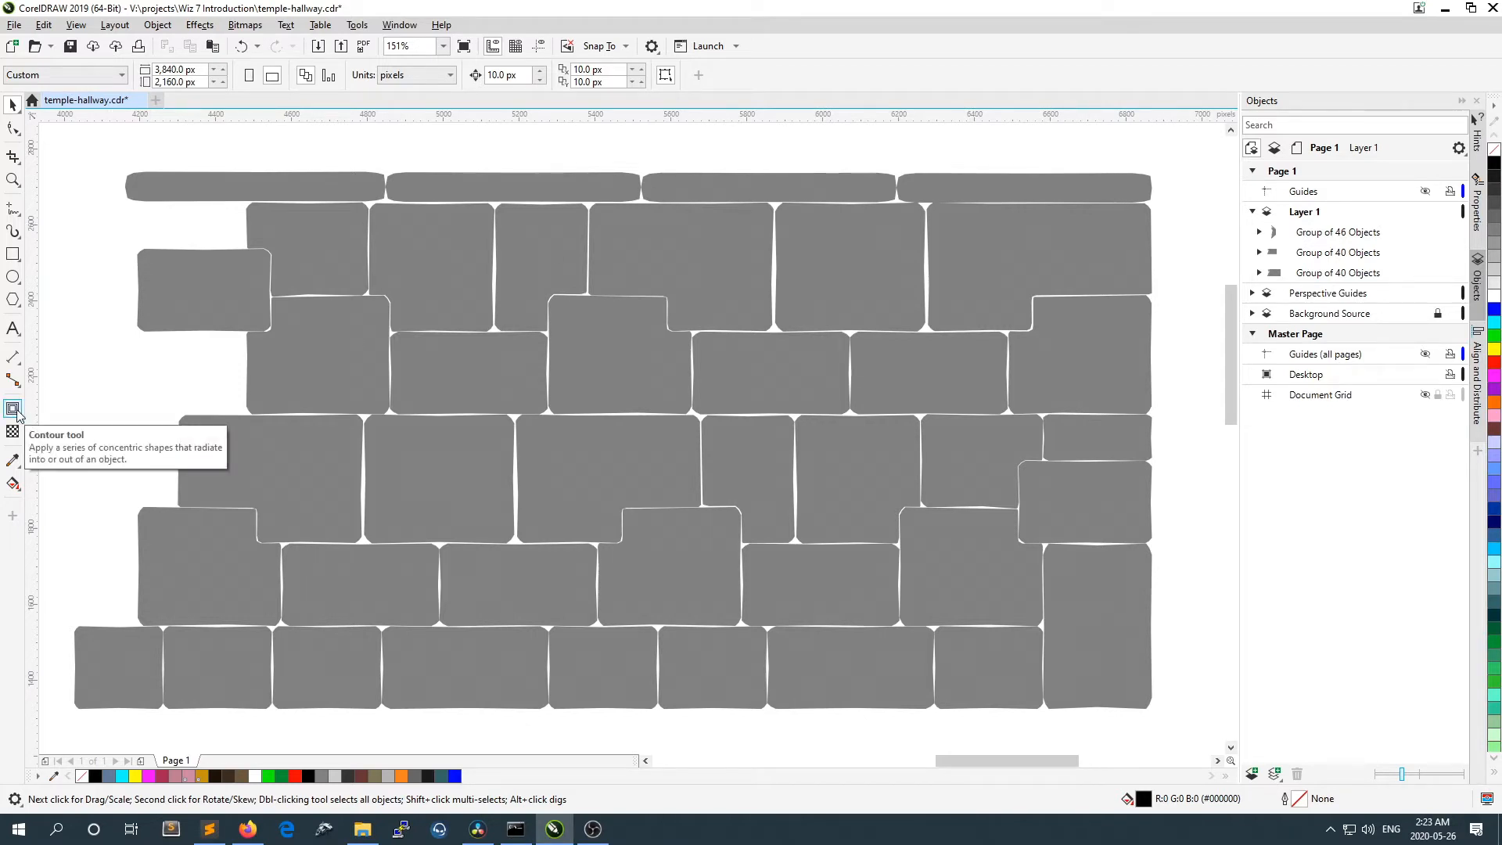
Step: Ungroup the complete flat stone wall into individual stones and clear the selection
left_click(1032, 242)
right_click(1032, 243)
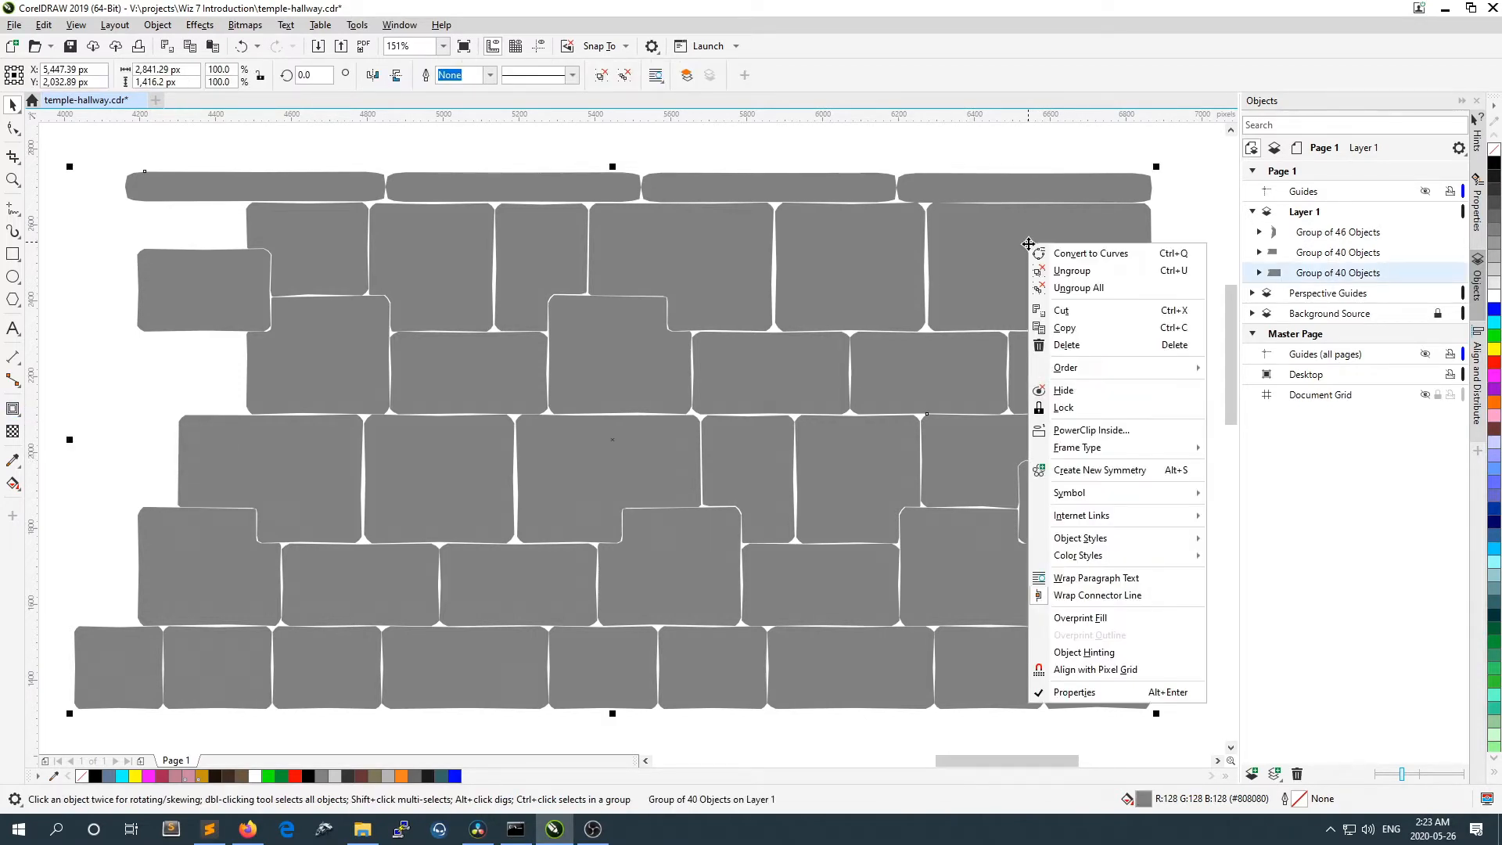
left_click(1113, 276)
left_click(1180, 241)
Step: Try moving the large notched stone at the wall's upper right end, and undo the move
left_click(1114, 266)
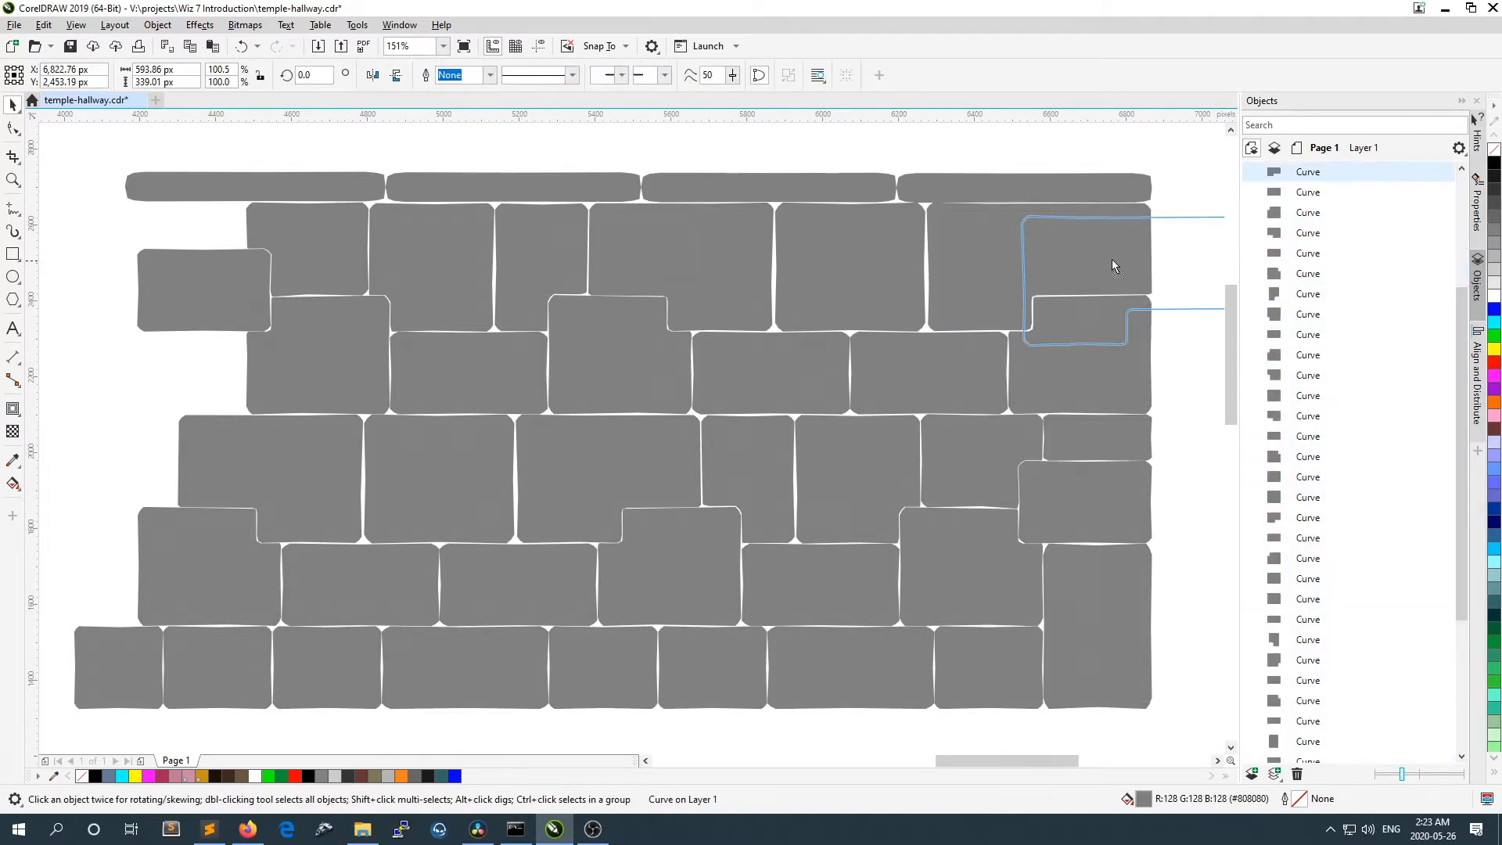
left_click_drag(1114, 266, 1113, 268)
key("ctrl+z")
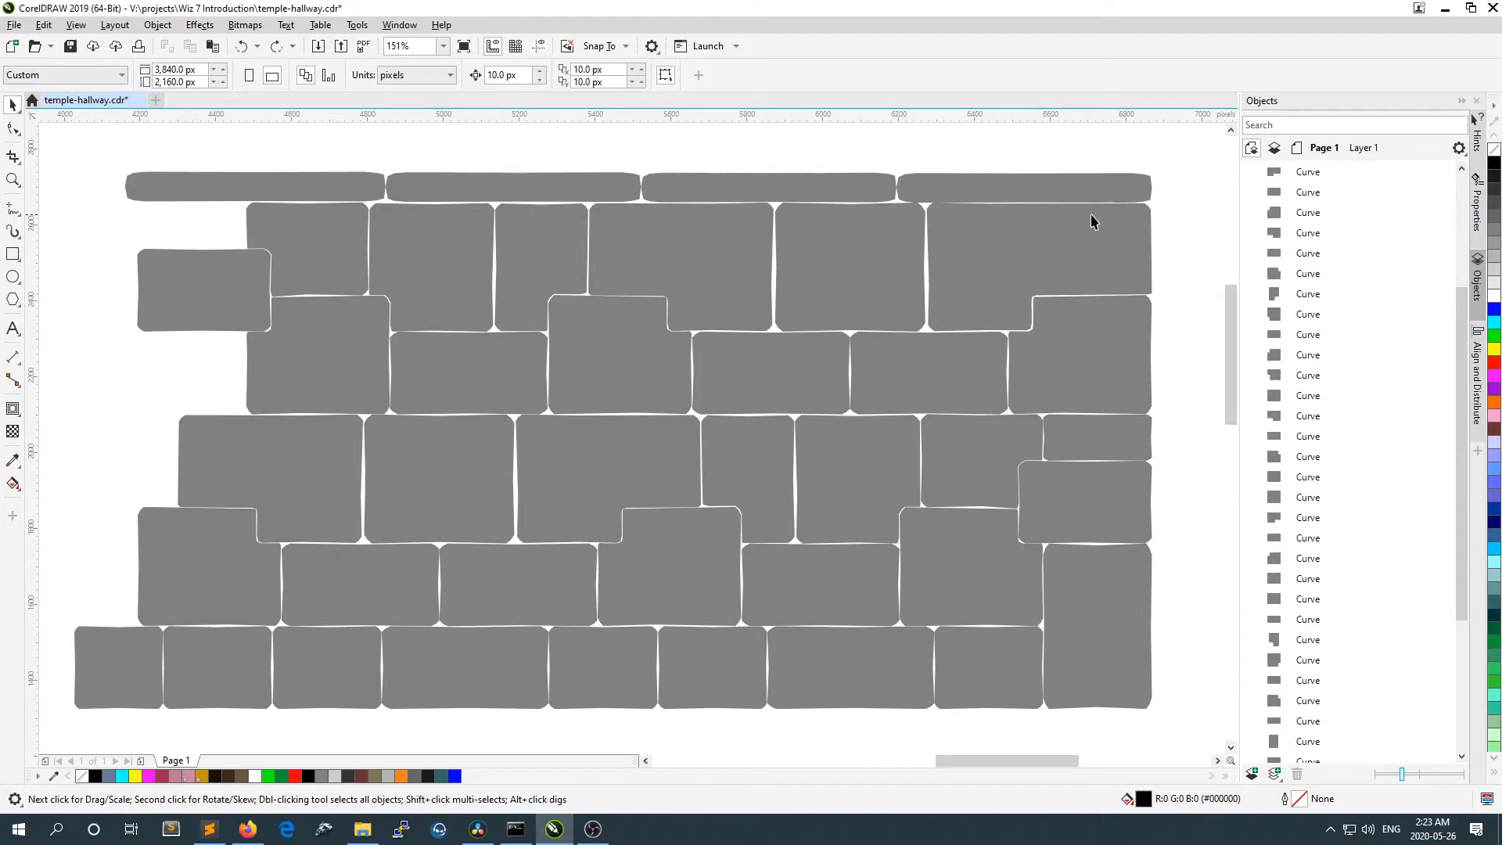
Step: Select the large notched stone at the wall's upper right end and examine the lit stone blocks in the temple photo for comparison
left_click(1026, 227)
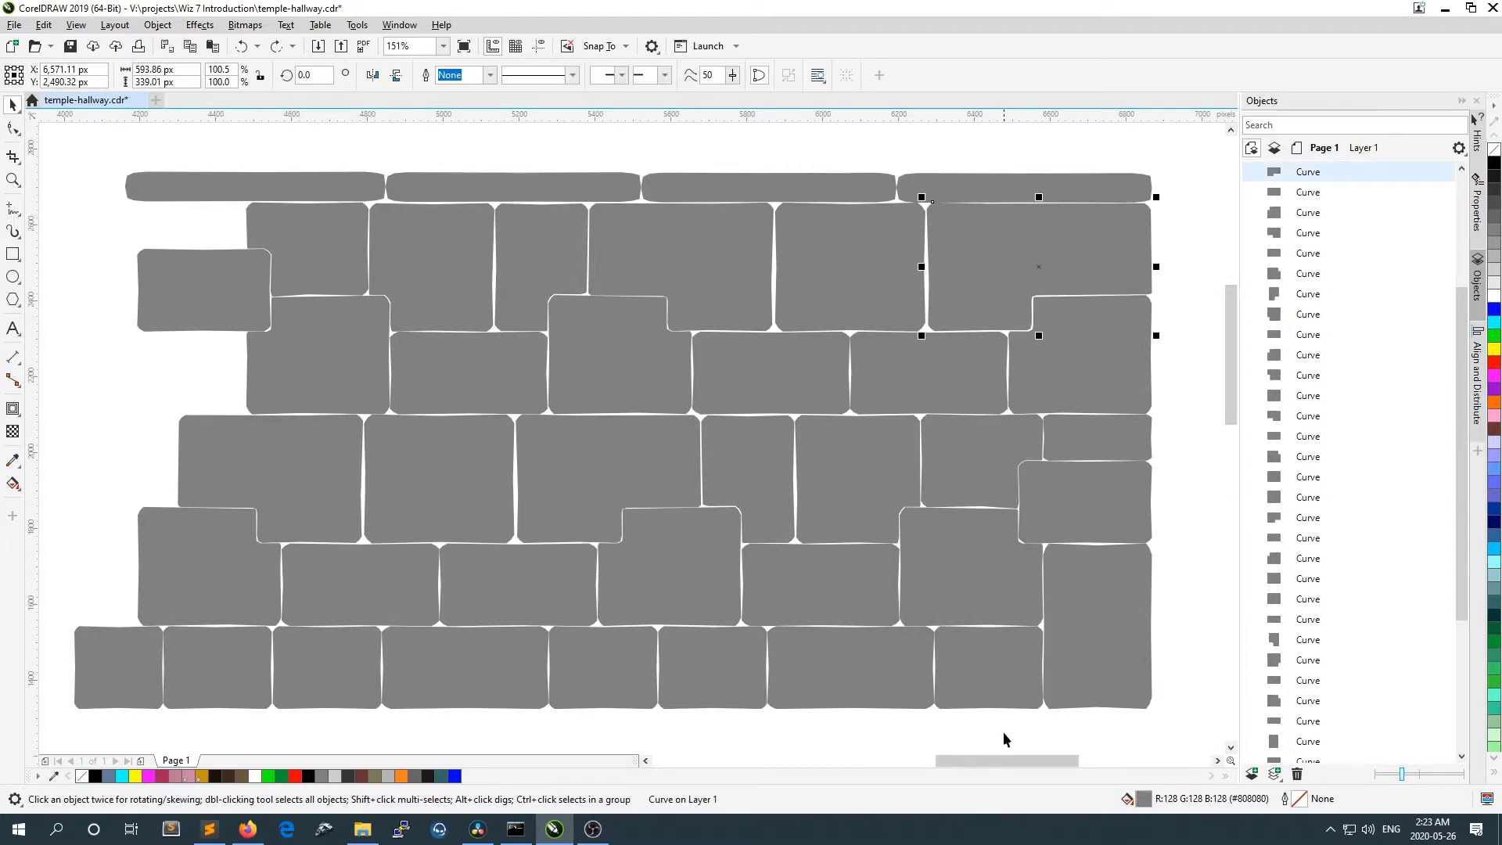
left_click_drag(1008, 757, 814, 751)
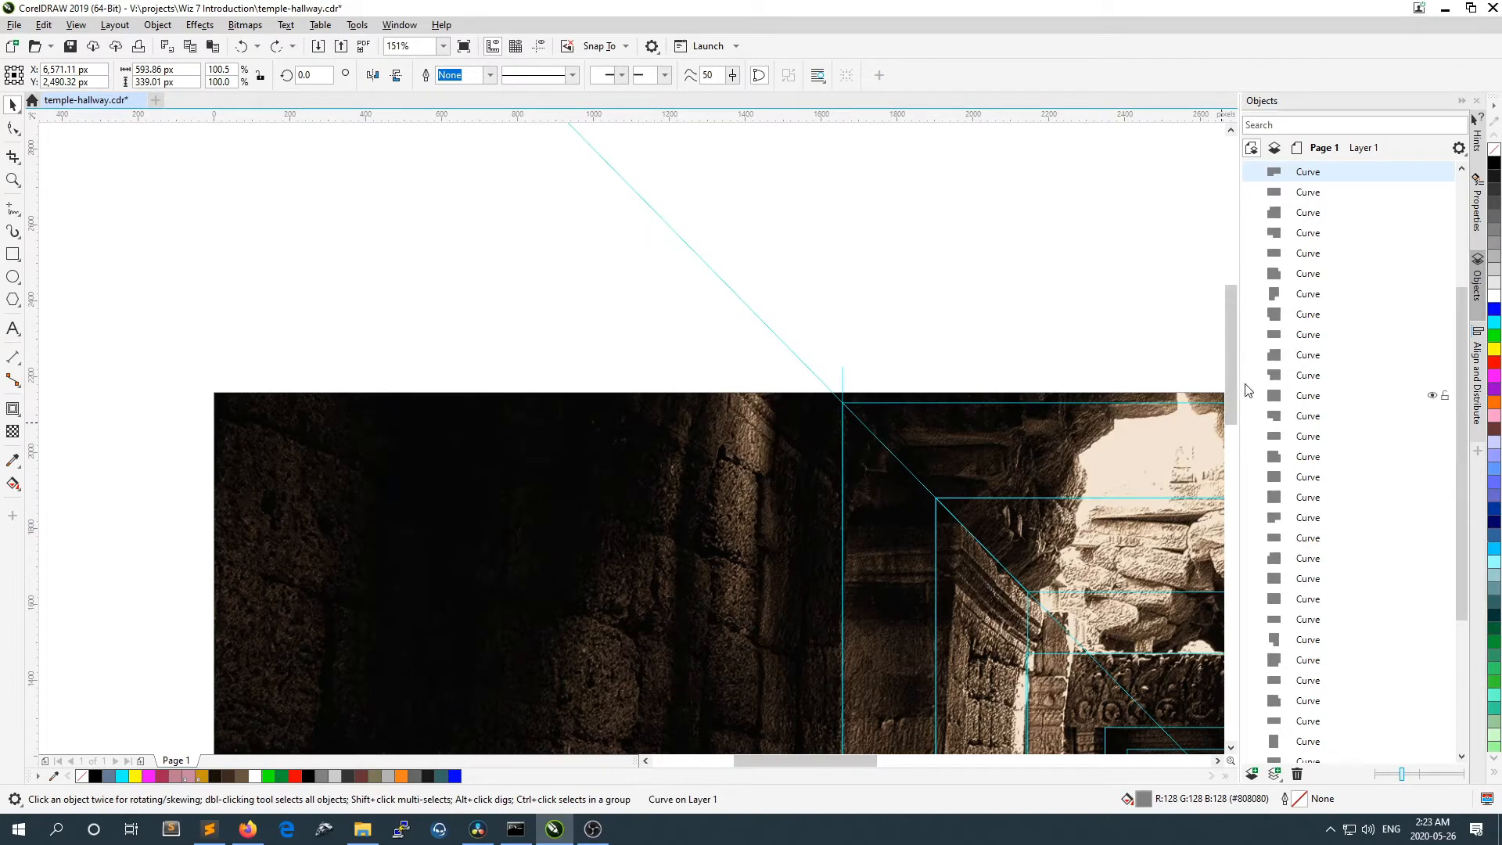
scroll(755, 454, "down", 2)
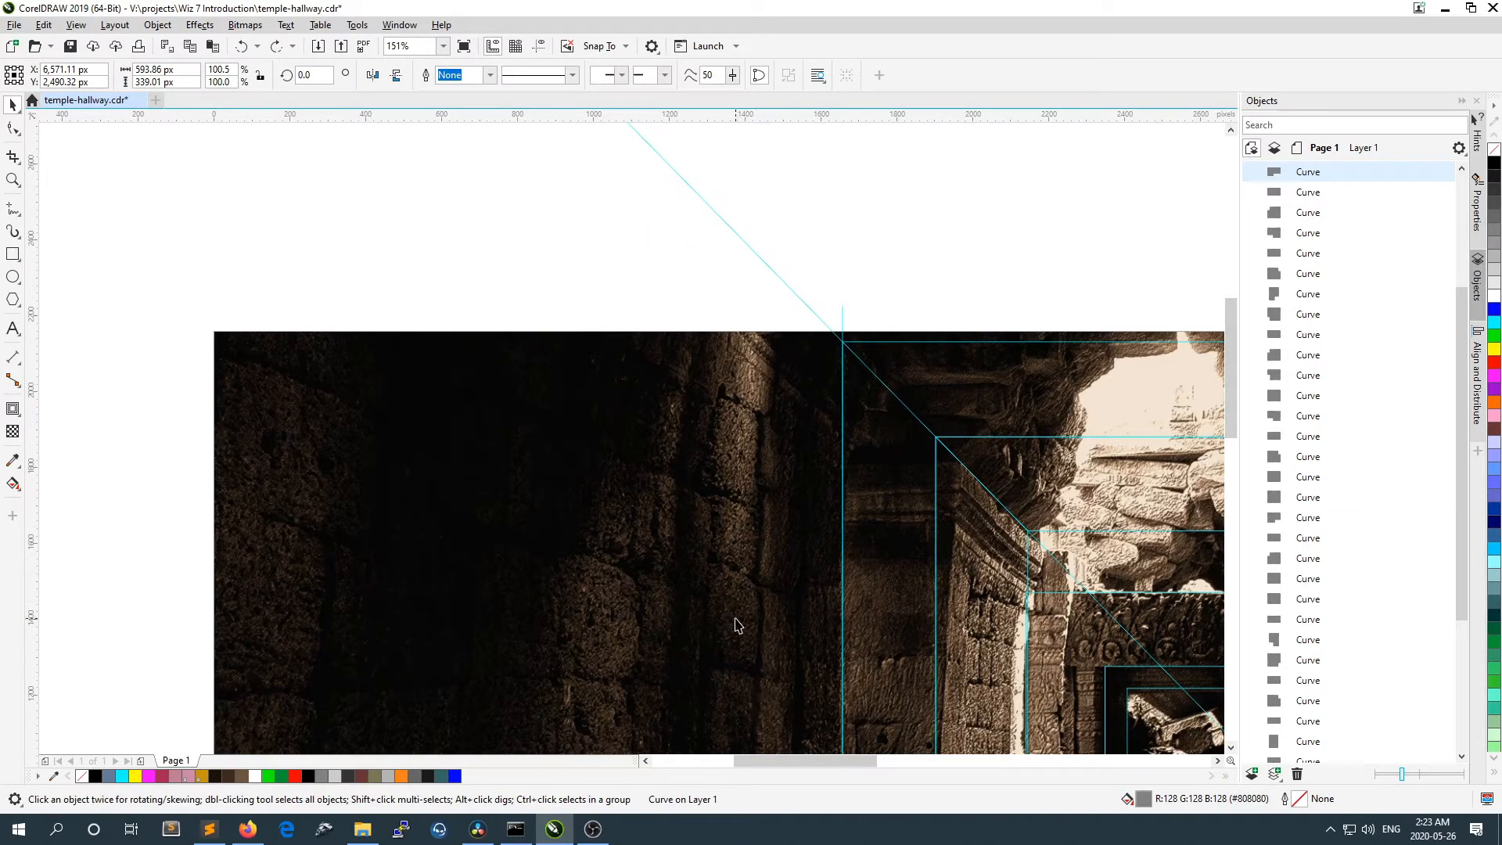
scroll(1227, 391, "down", 3)
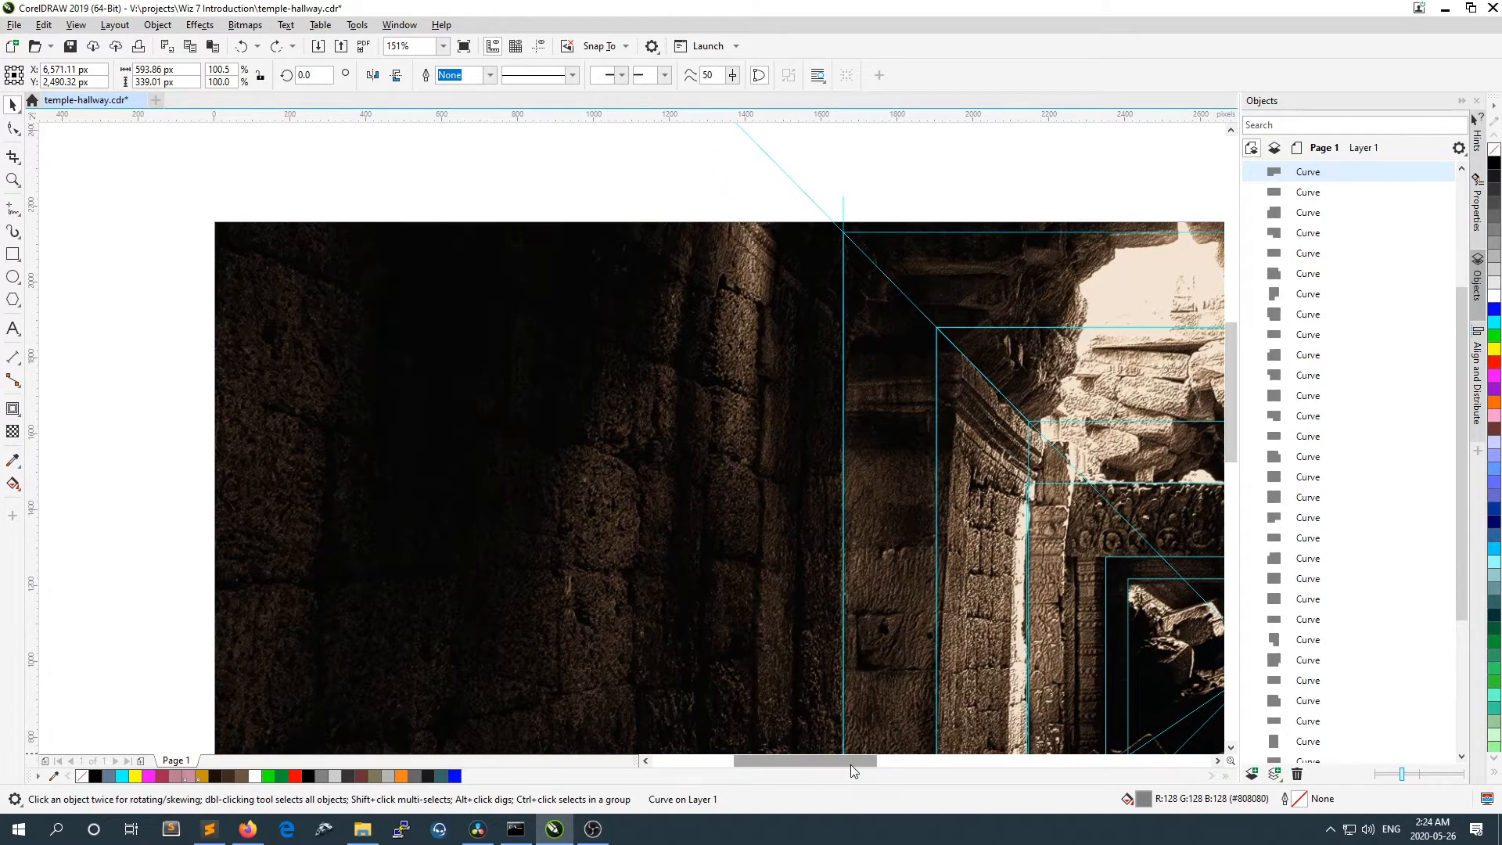
left_click_drag(852, 763, 1041, 775)
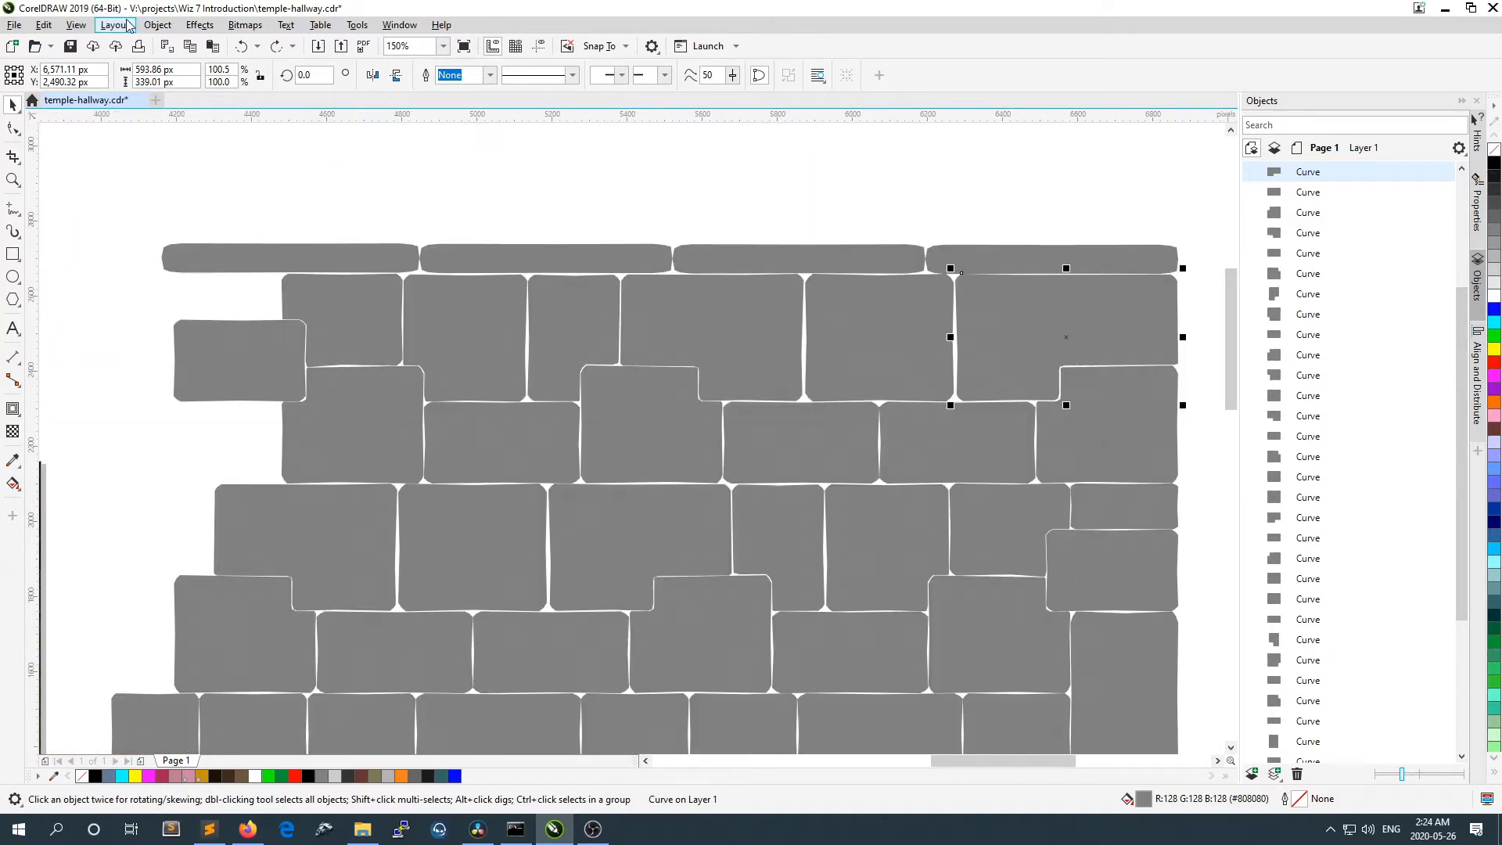
Step: Try the Relief Sculpture texture effect on the notched stone with Detail 85, Depth 60, Smoothness 15 and light direction 315°
left_click(200, 24)
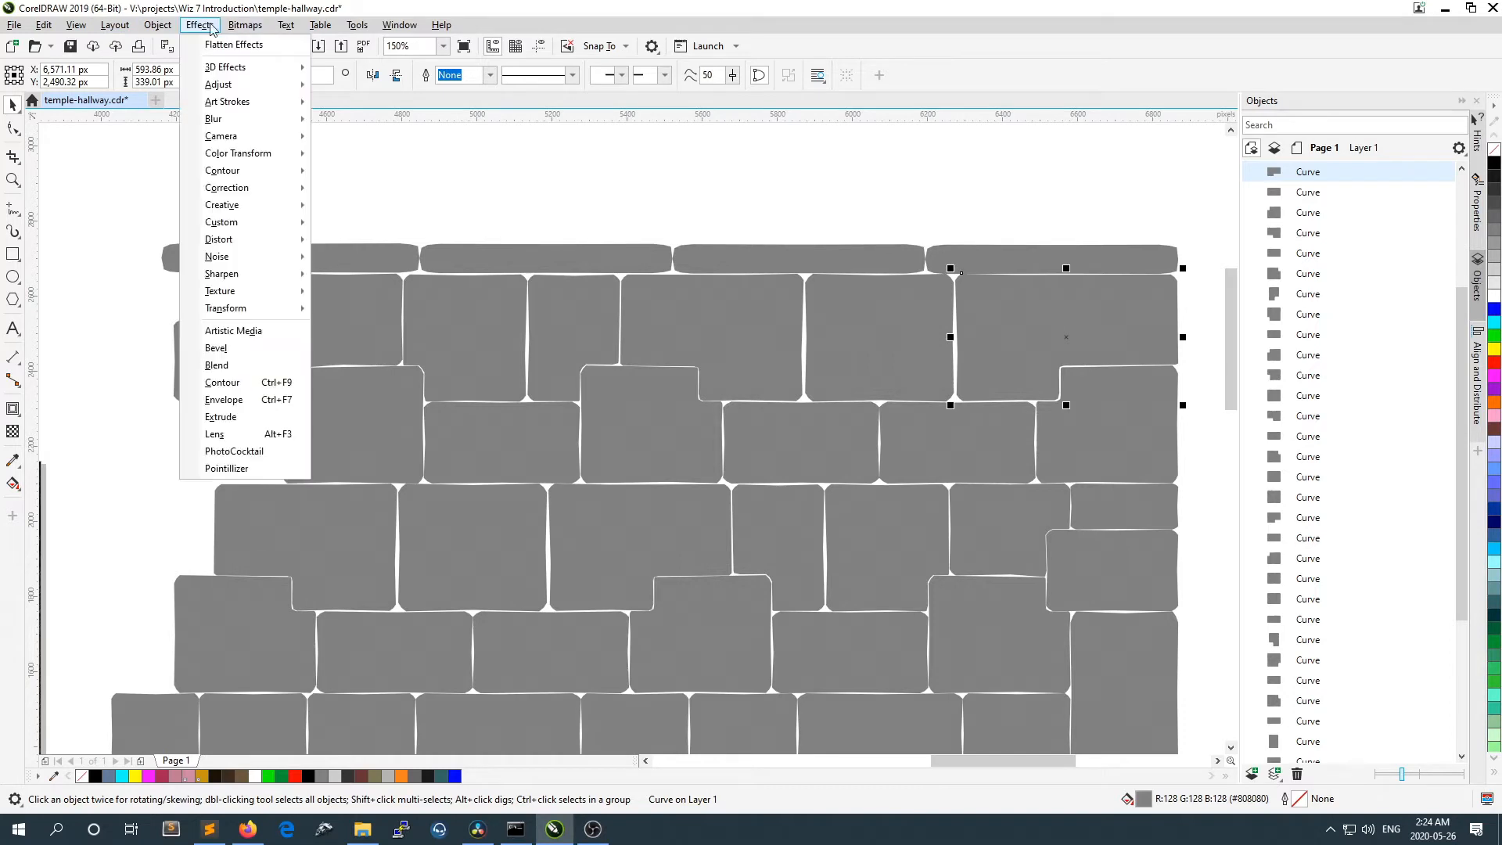
mouse_move(262, 291)
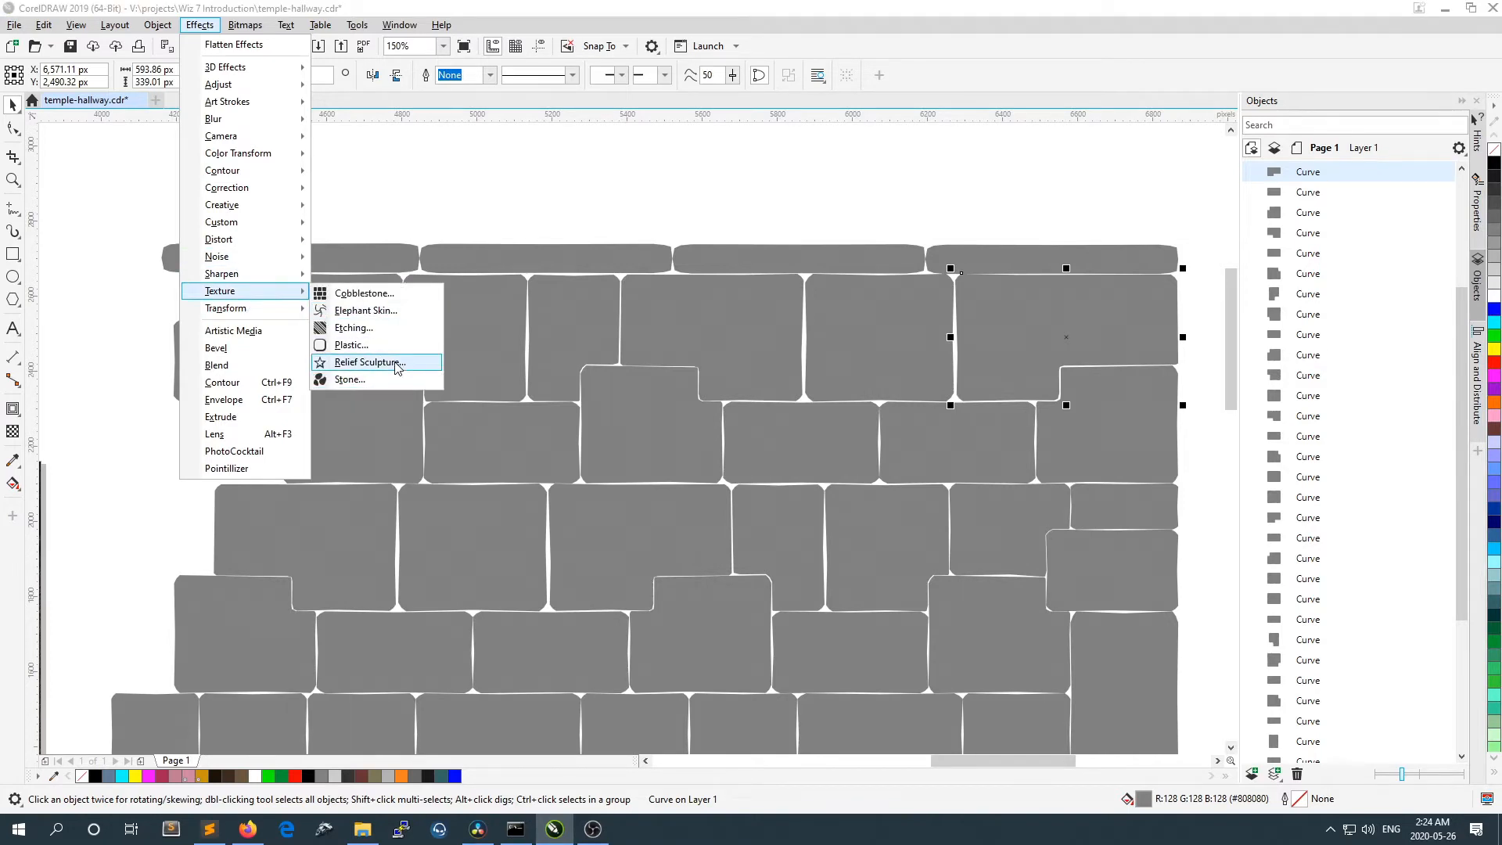
left_click(397, 364)
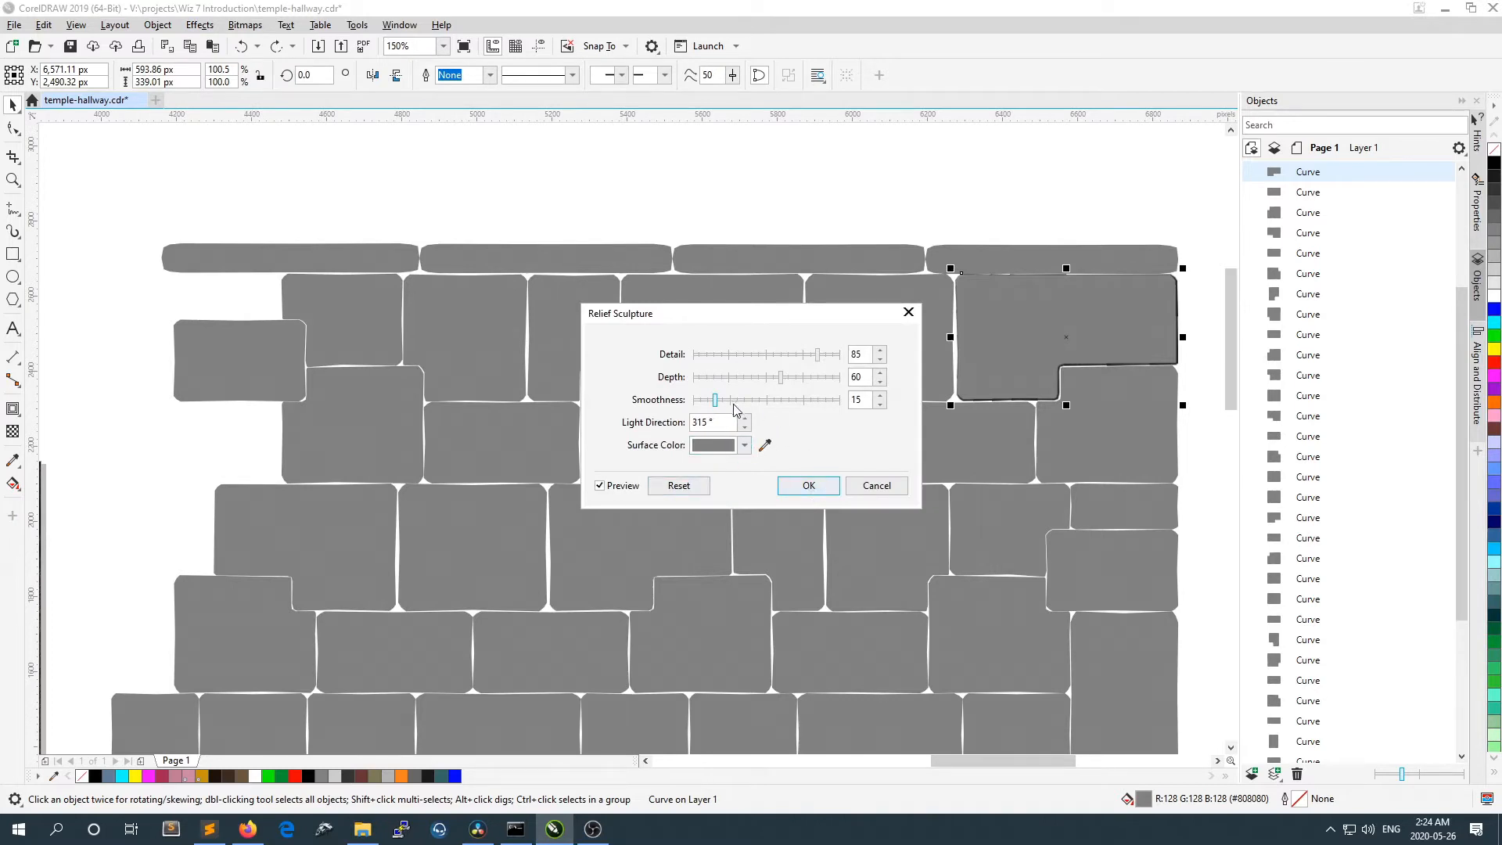
left_click(1127, 301)
left_click(406, 433)
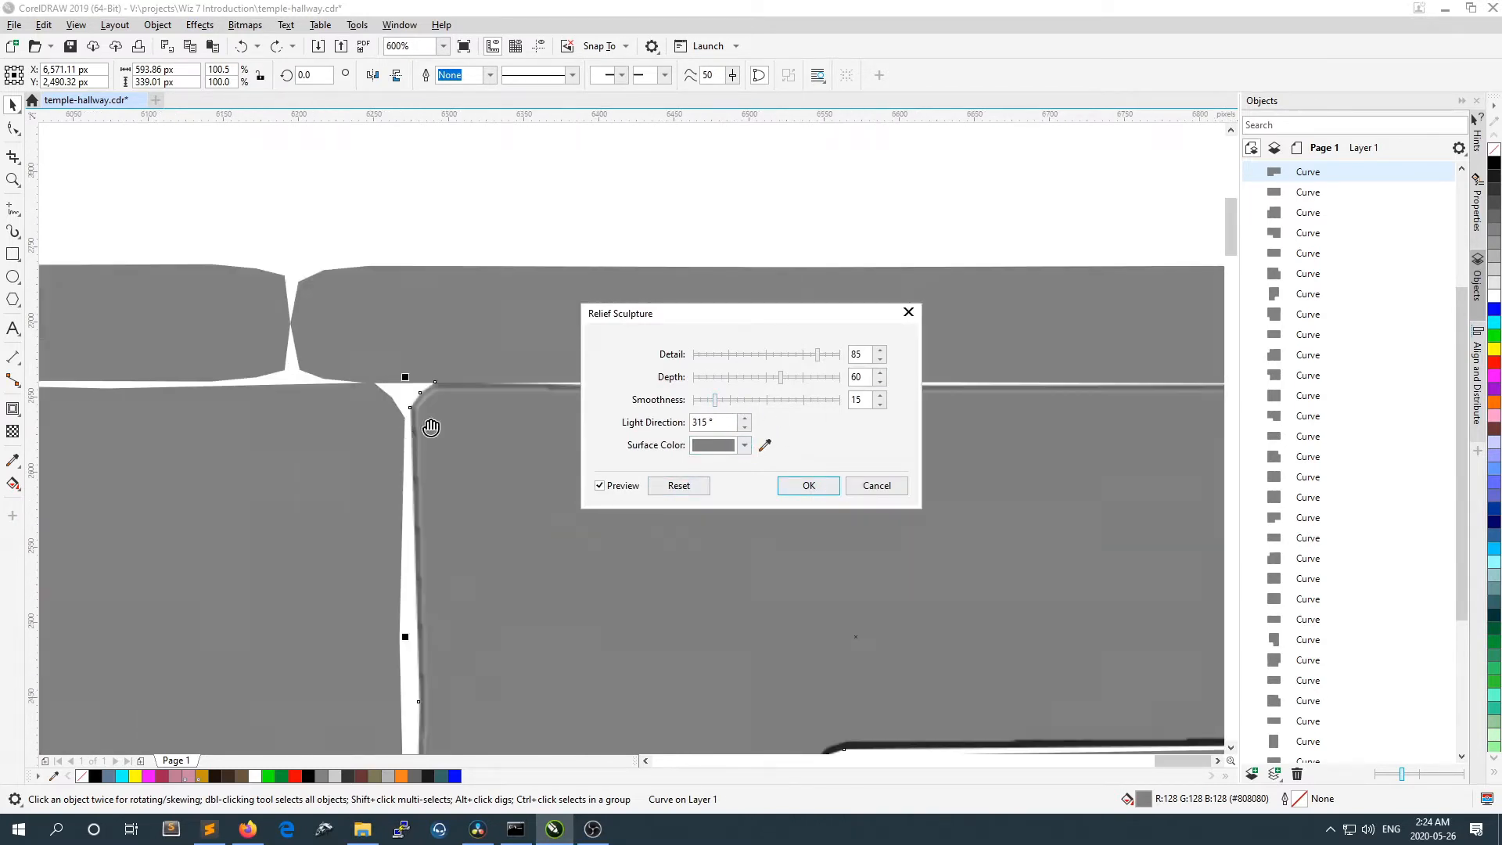
right_click(840, 552)
left_click(809, 485)
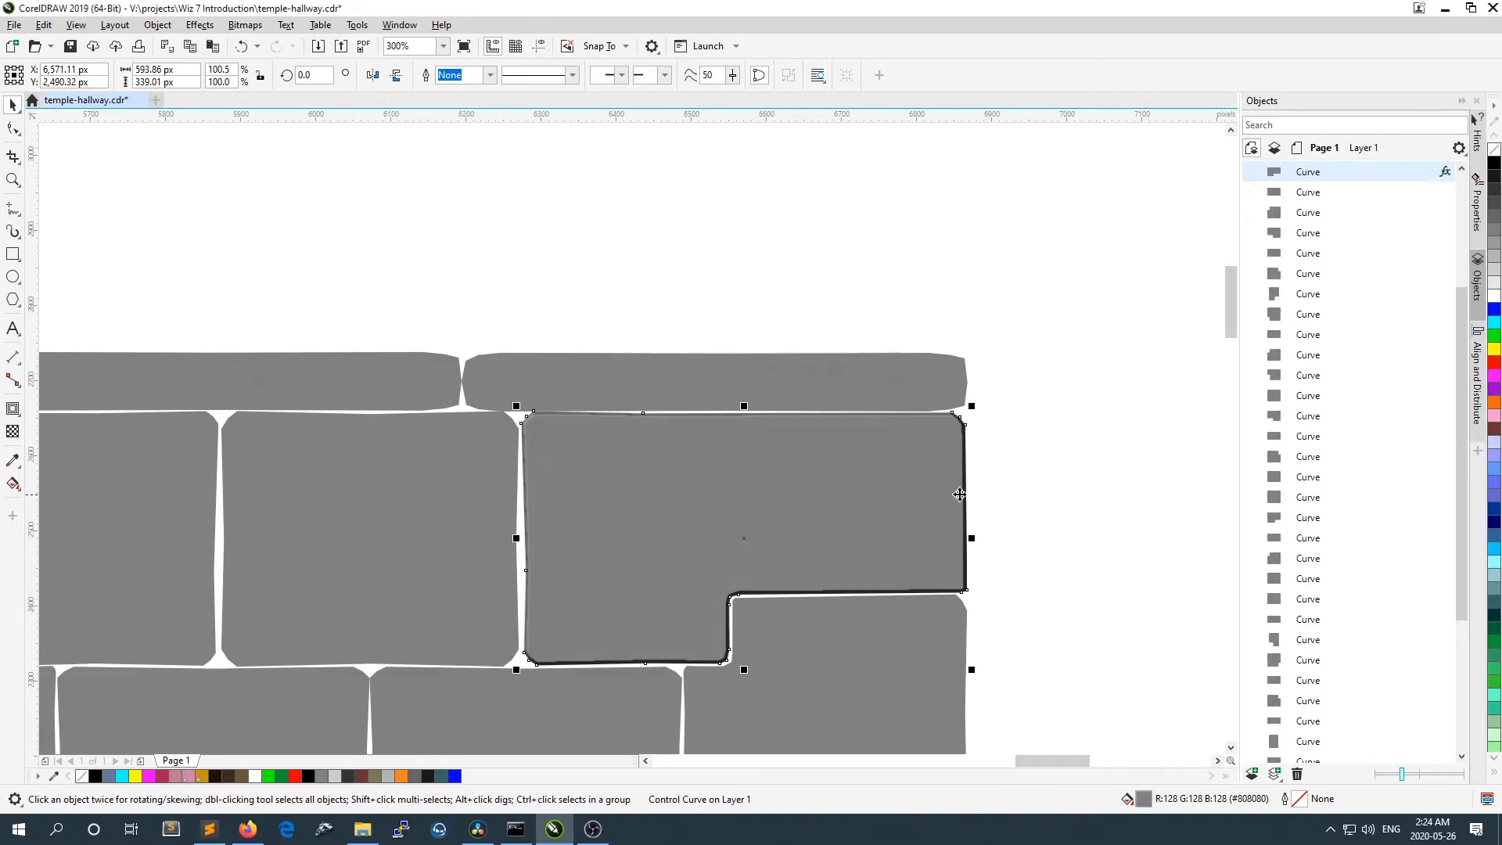
Step: Inspect the notched stone's sculpted edges and corners up close, and undo the Relief Sculpture effect
scroll(960, 495, "up", 2)
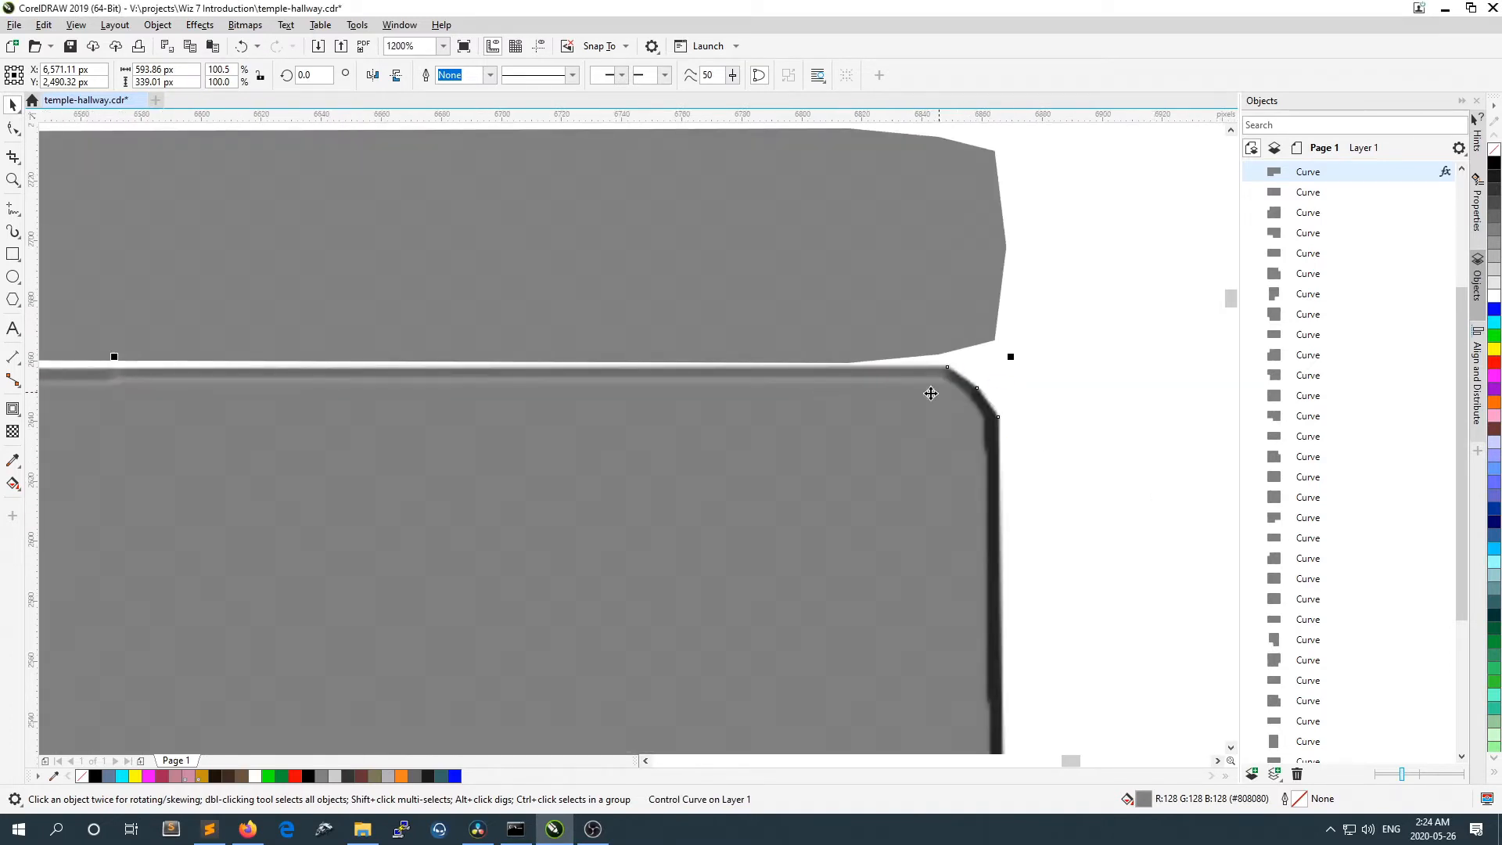
scroll(935, 457, "down", 1)
scroll(675, 525, "down", 1)
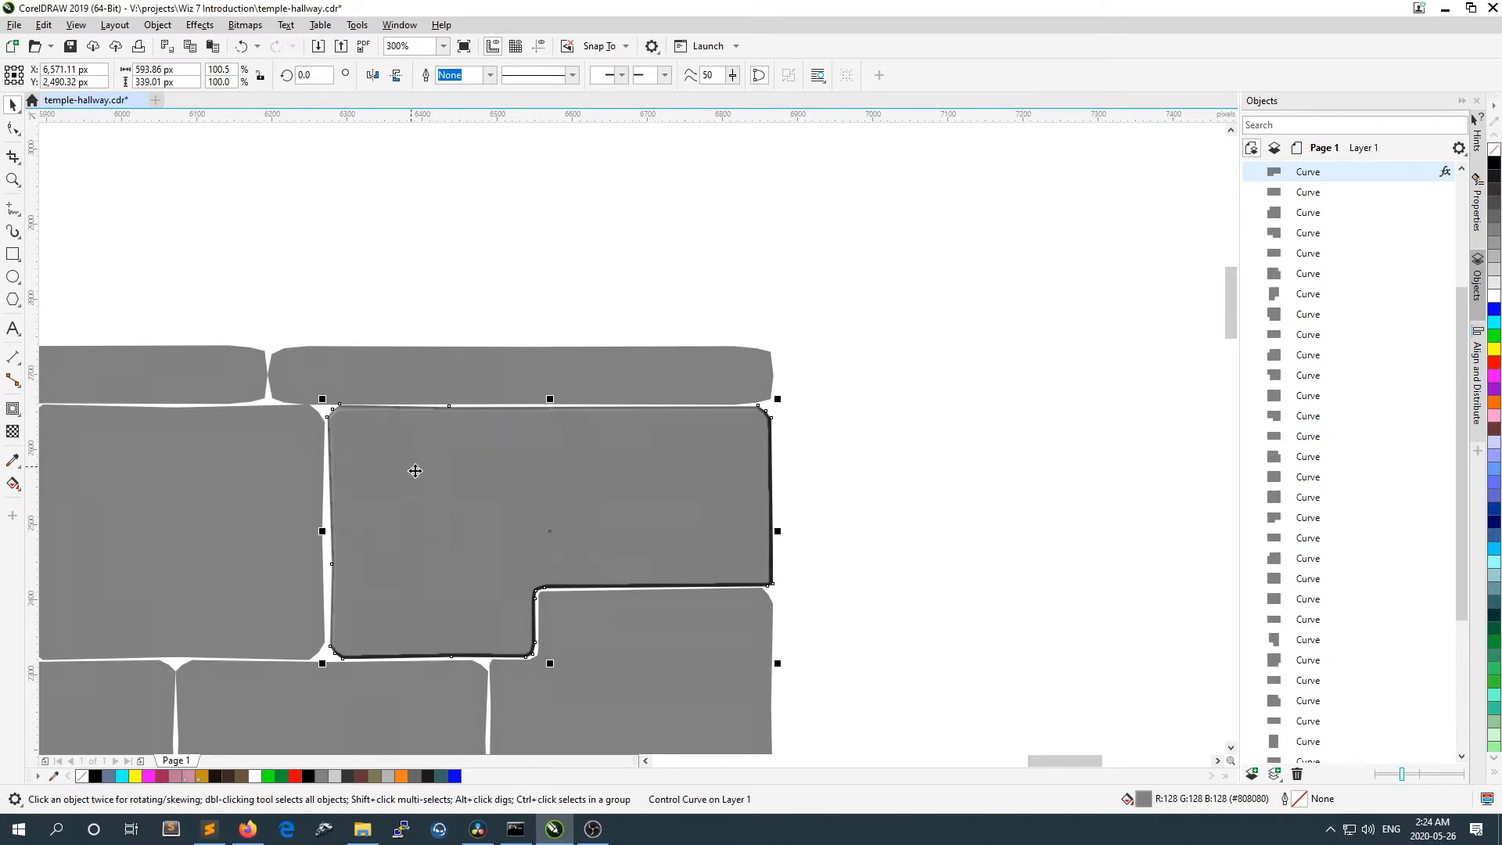
scroll(711, 552, "up", 1)
scroll(783, 361, "up", 1)
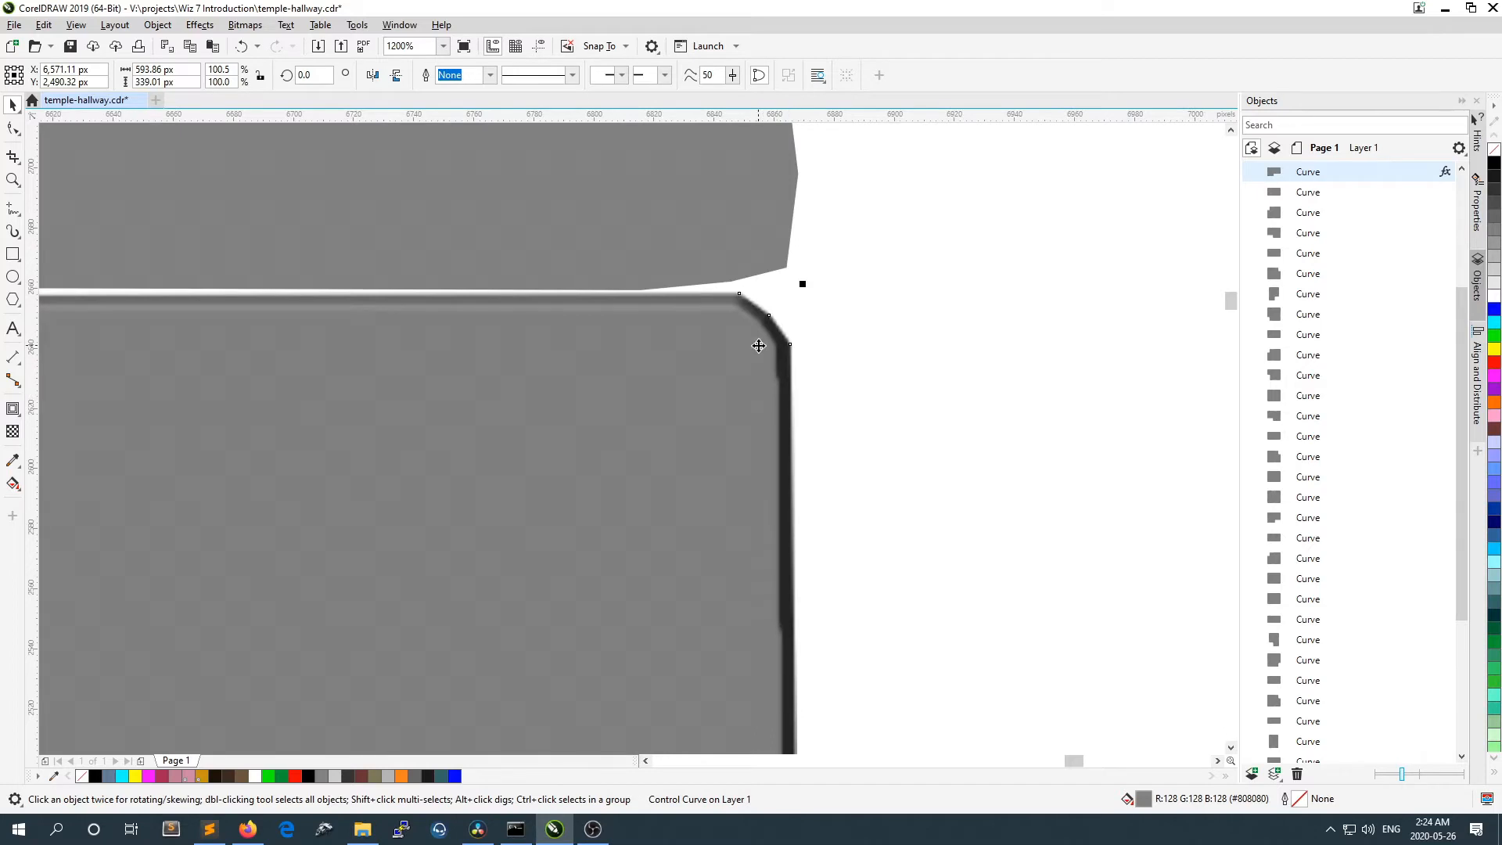
scroll(696, 325, "down", 2)
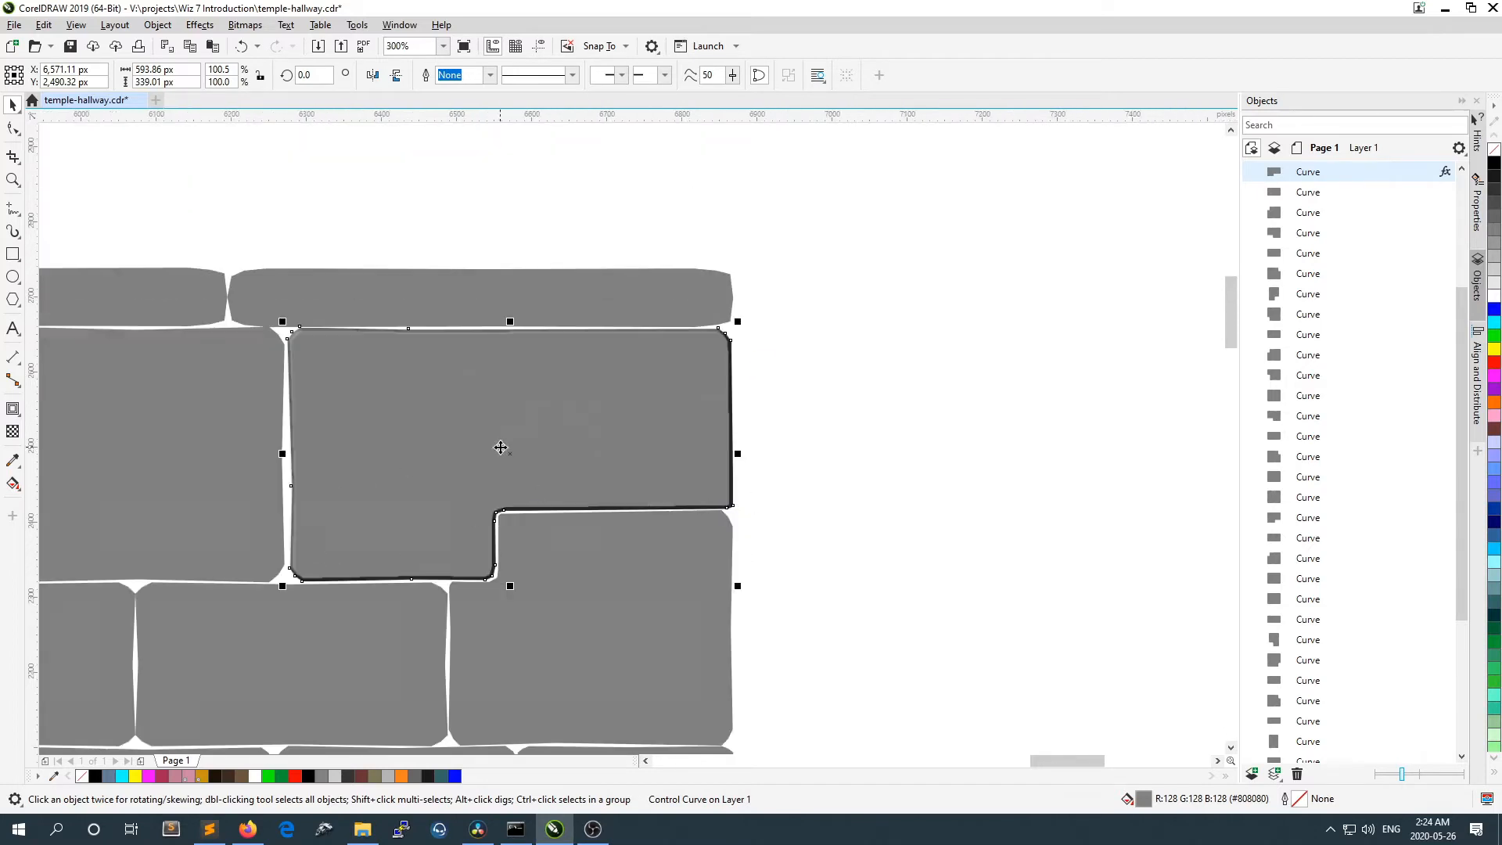
key("ctrl+z")
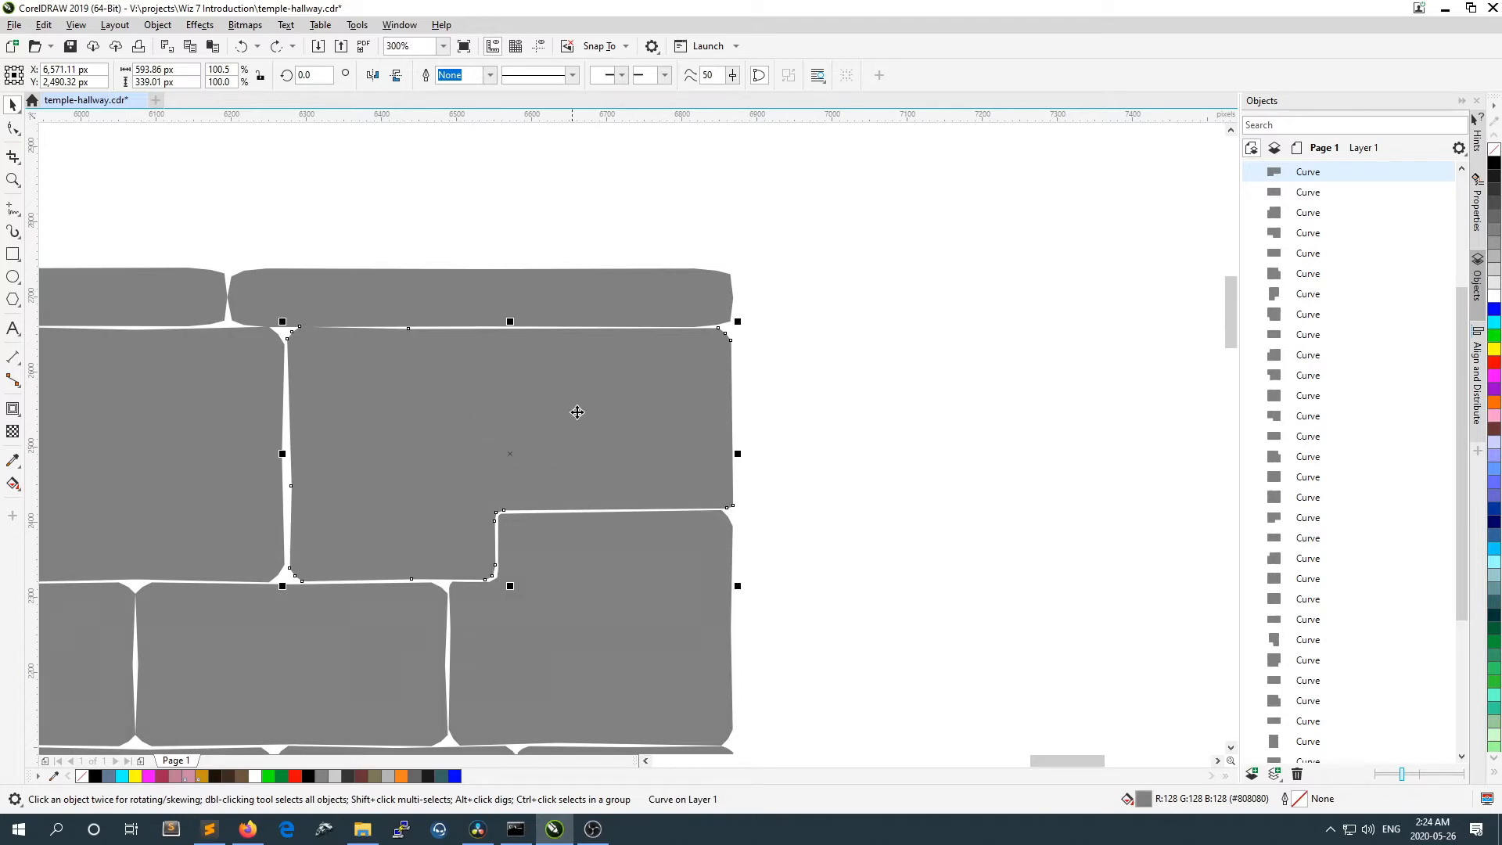
Step: Examine the plain notched stone's outline, corners and joints up close and in relation to the surrounding wall
scroll(618, 362, "down", 3)
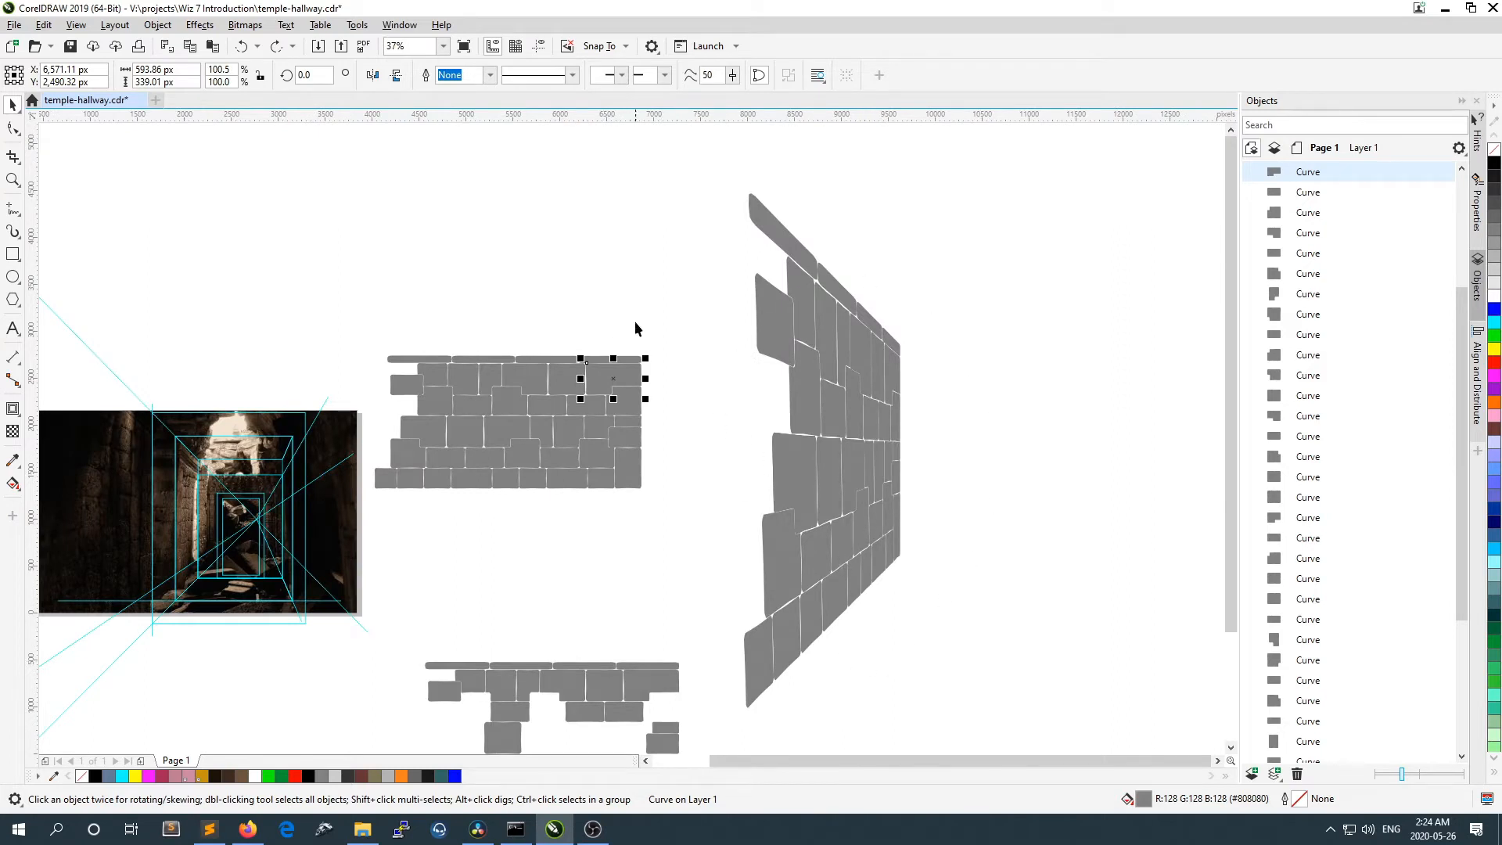
scroll(624, 375, "up", 2)
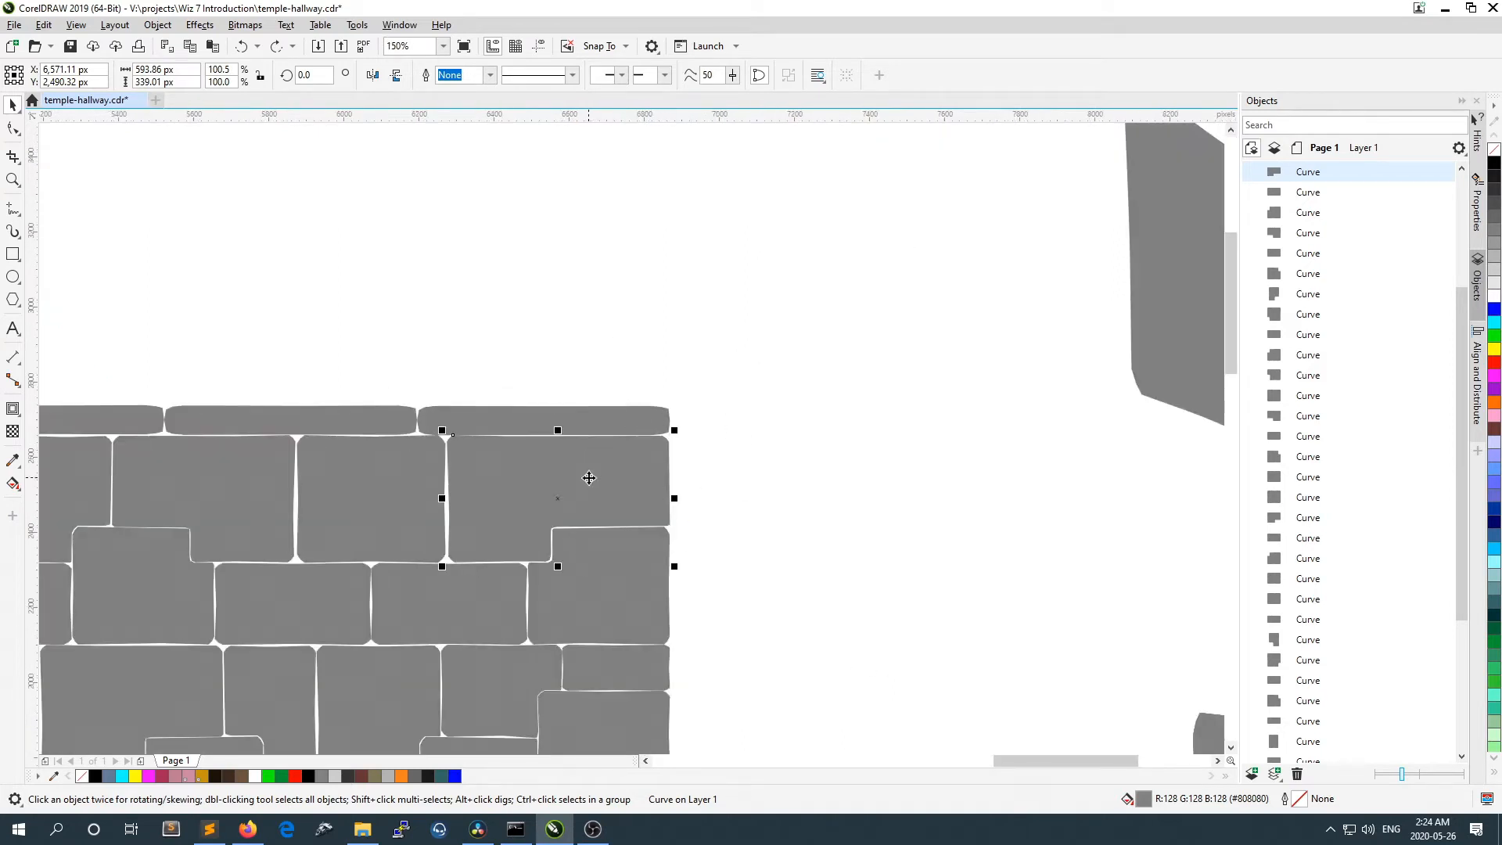
scroll(588, 476, "up", 1)
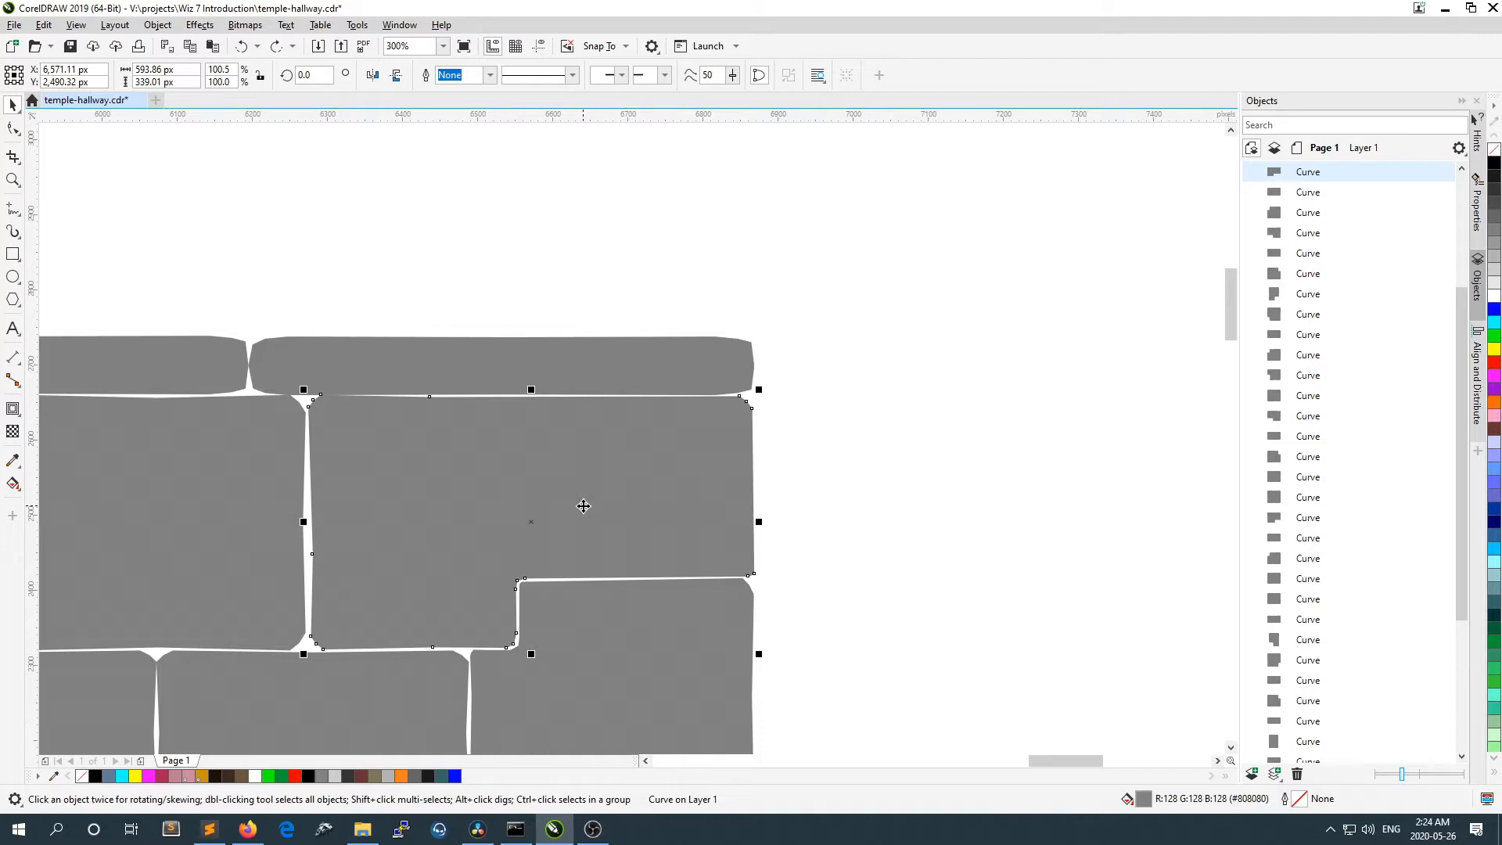
scroll(1211, 327, "down", 3)
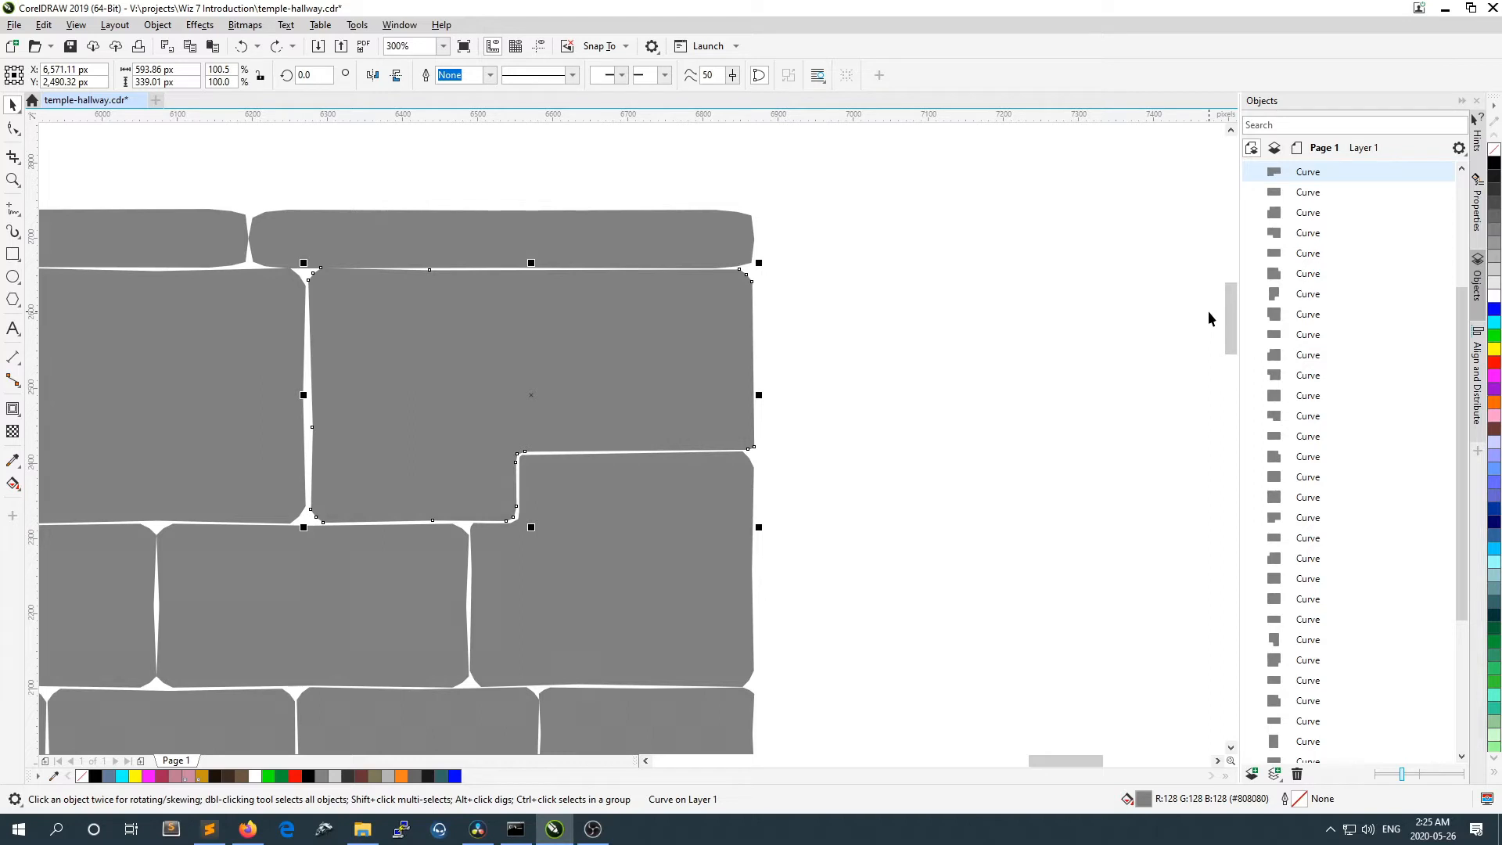
scroll(786, 428, "down", 2)
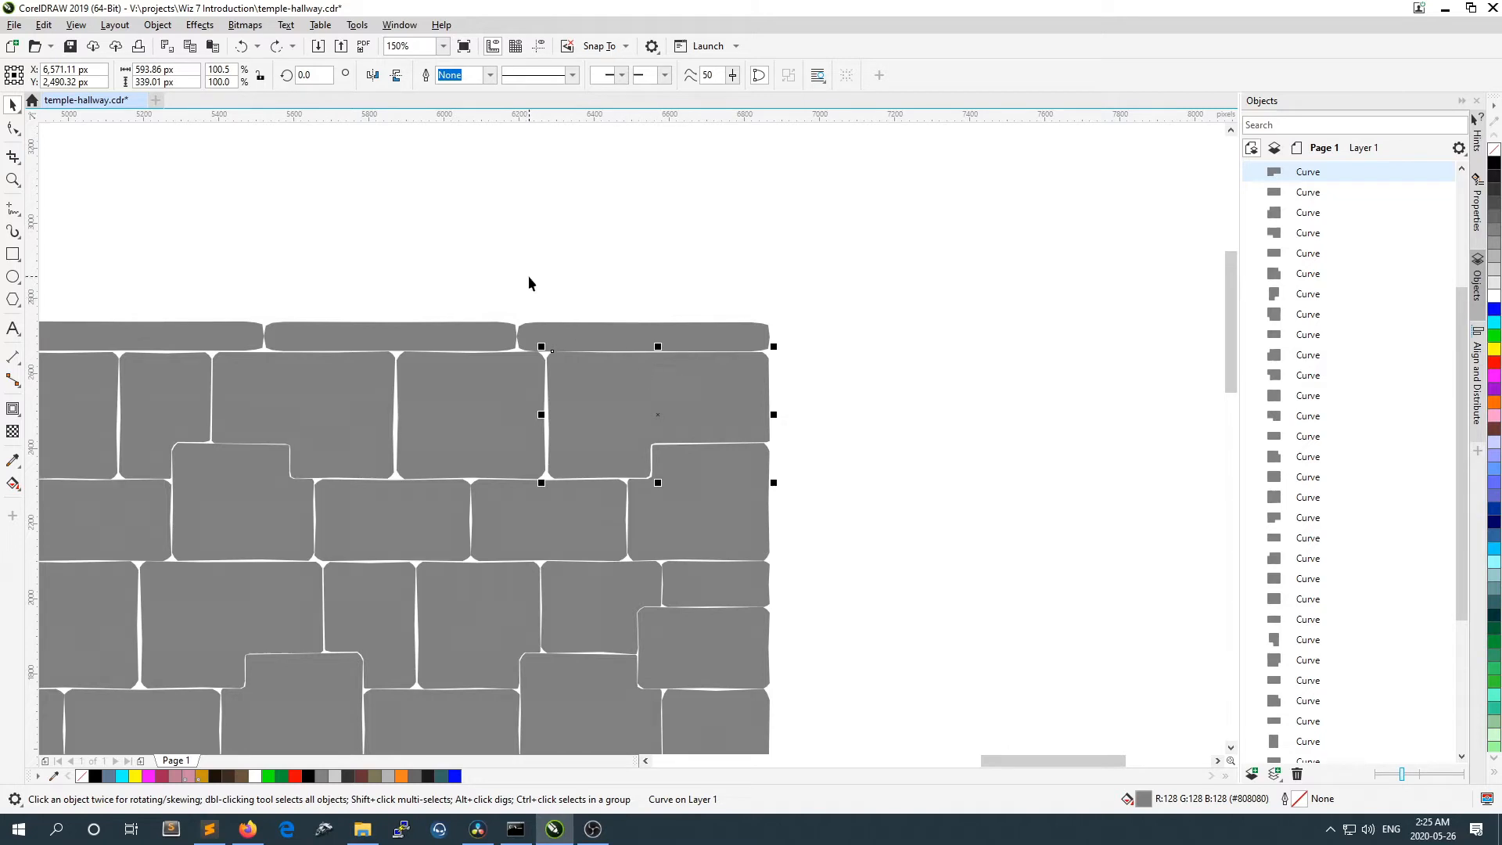
scroll(665, 408, "up", 2)
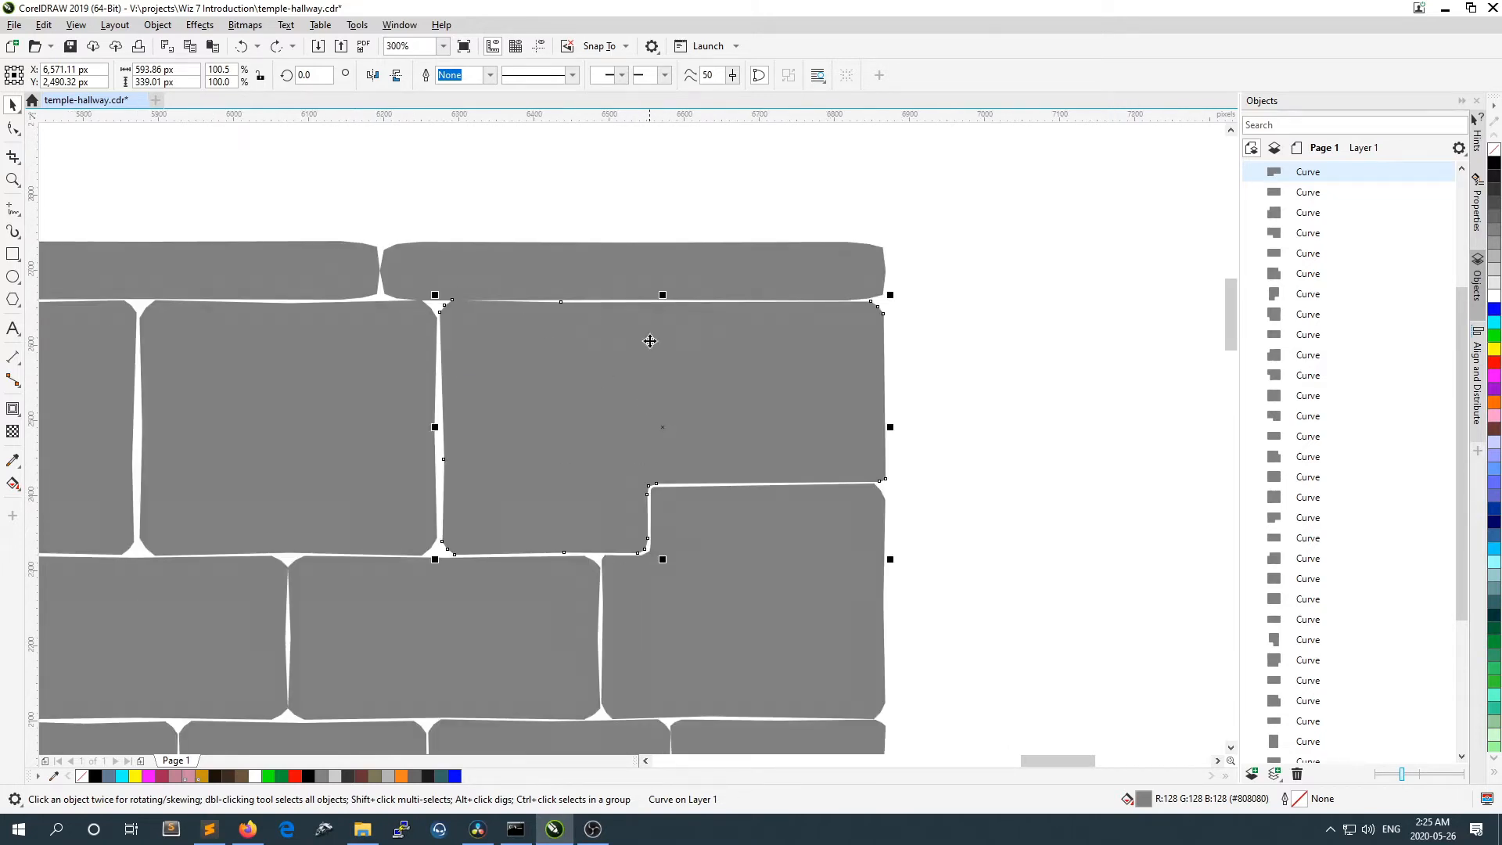
scroll(649, 364, "up", 2)
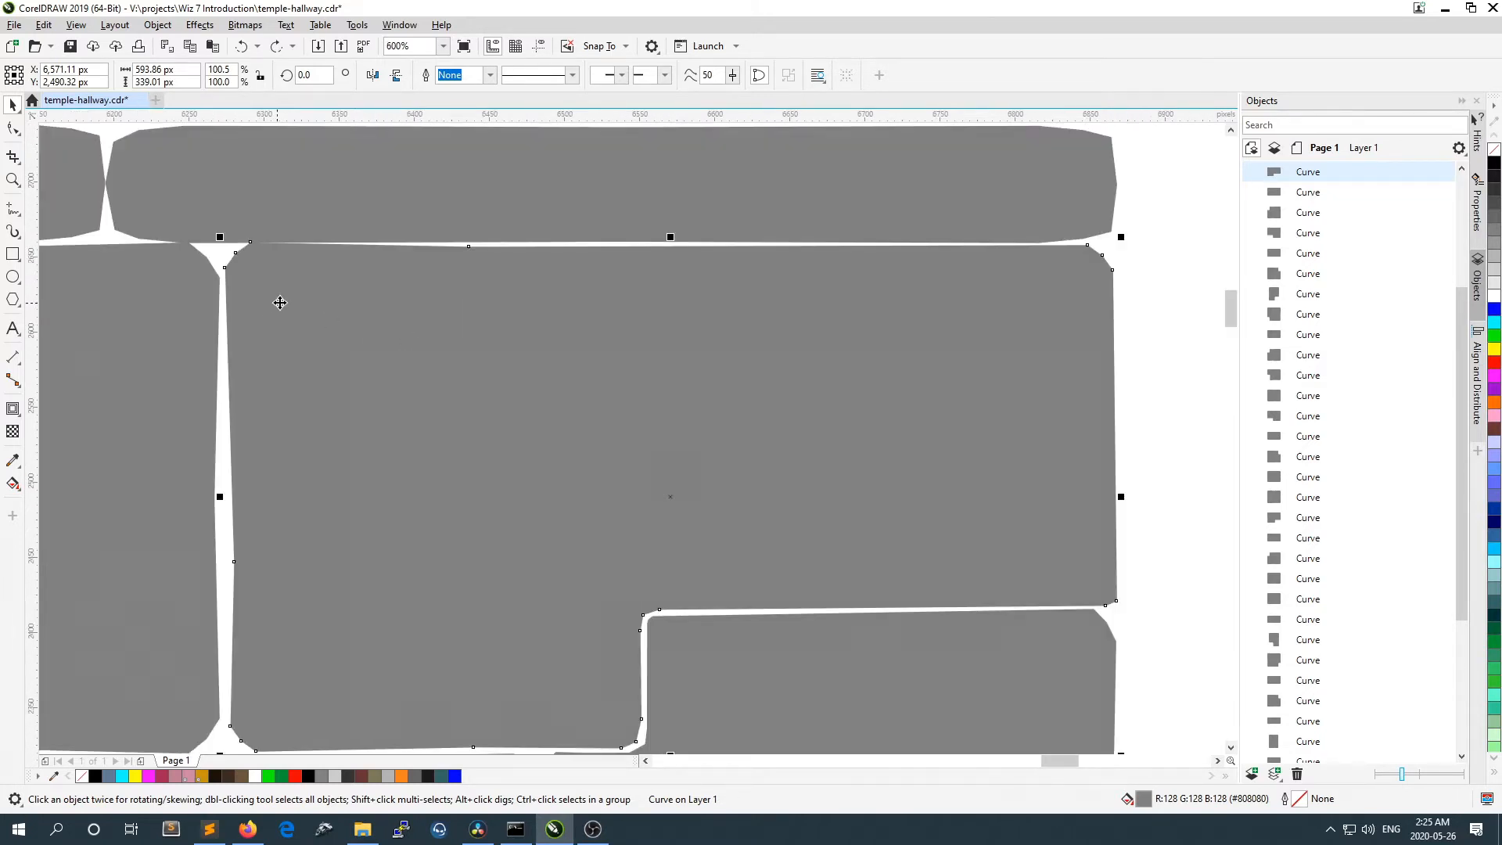
scroll(557, 387, "down", 2)
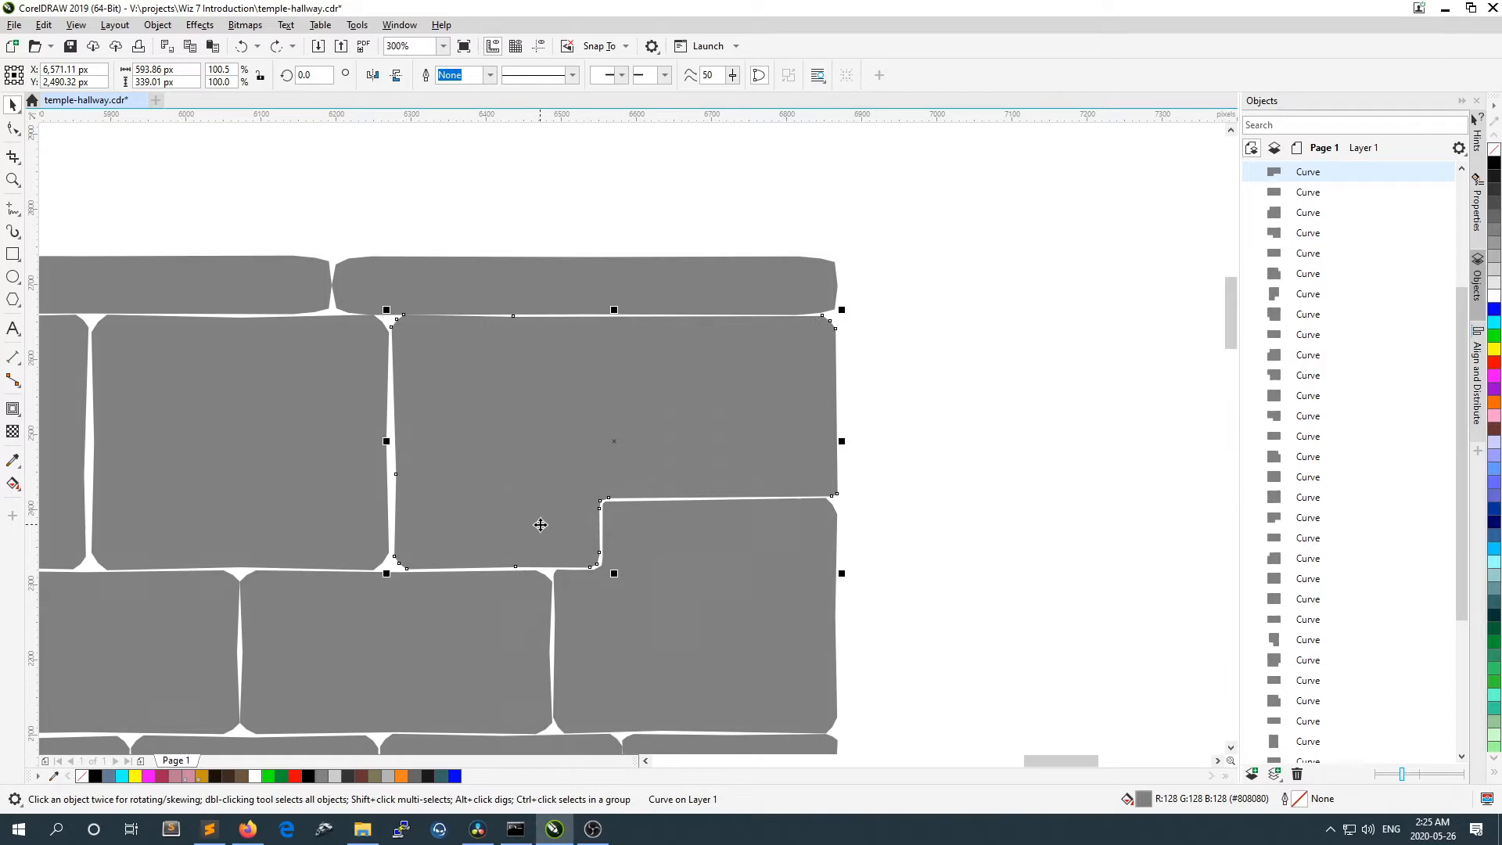
Step: Add an inside contour about 84 px deep to the notched stone and smooth it to 77 steps with a 1.09 px offset
left_click(20, 417)
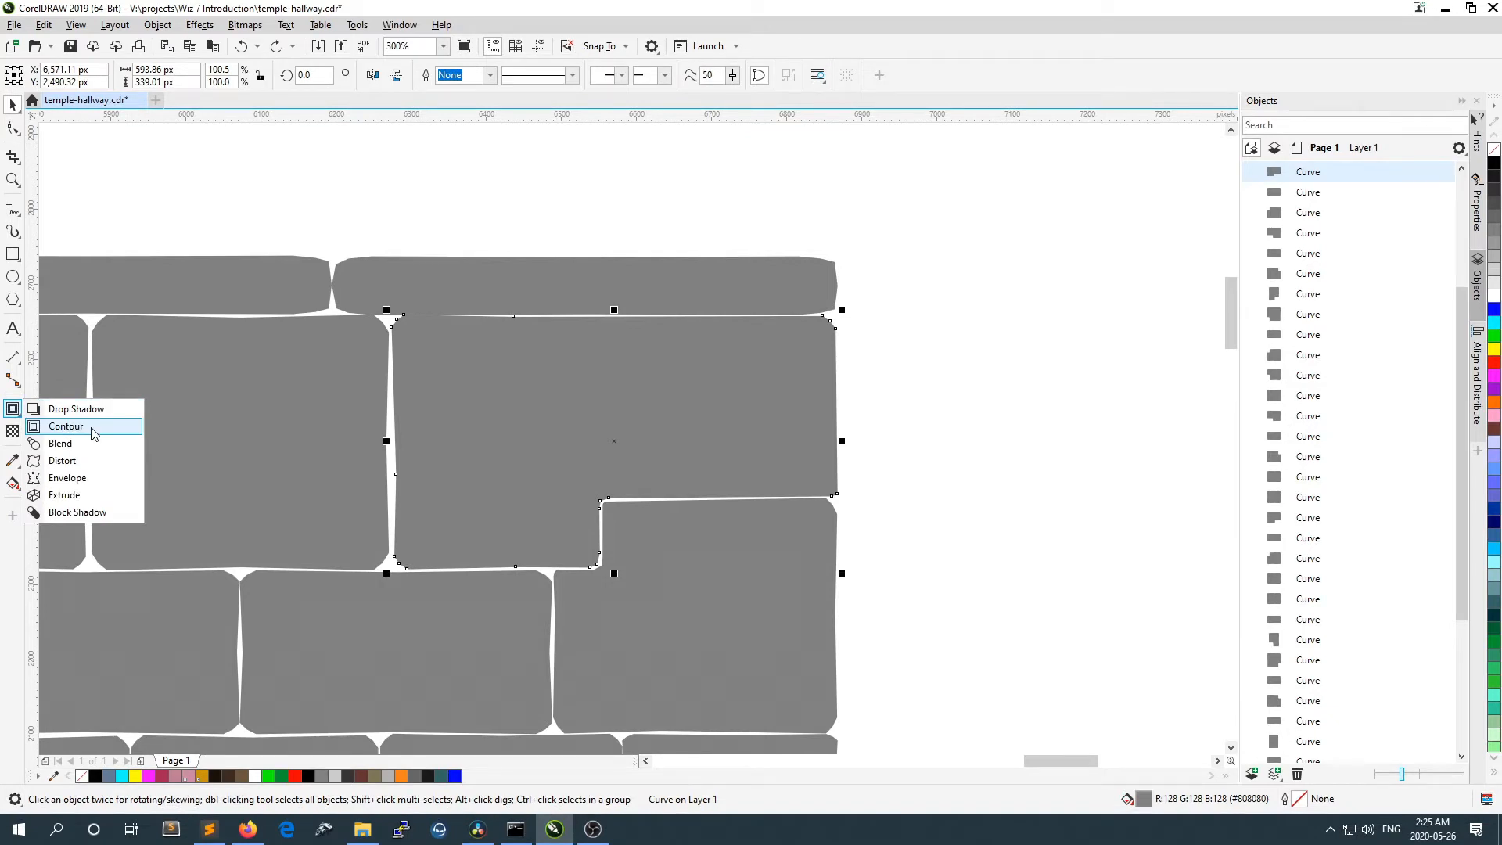
left_click(65, 426)
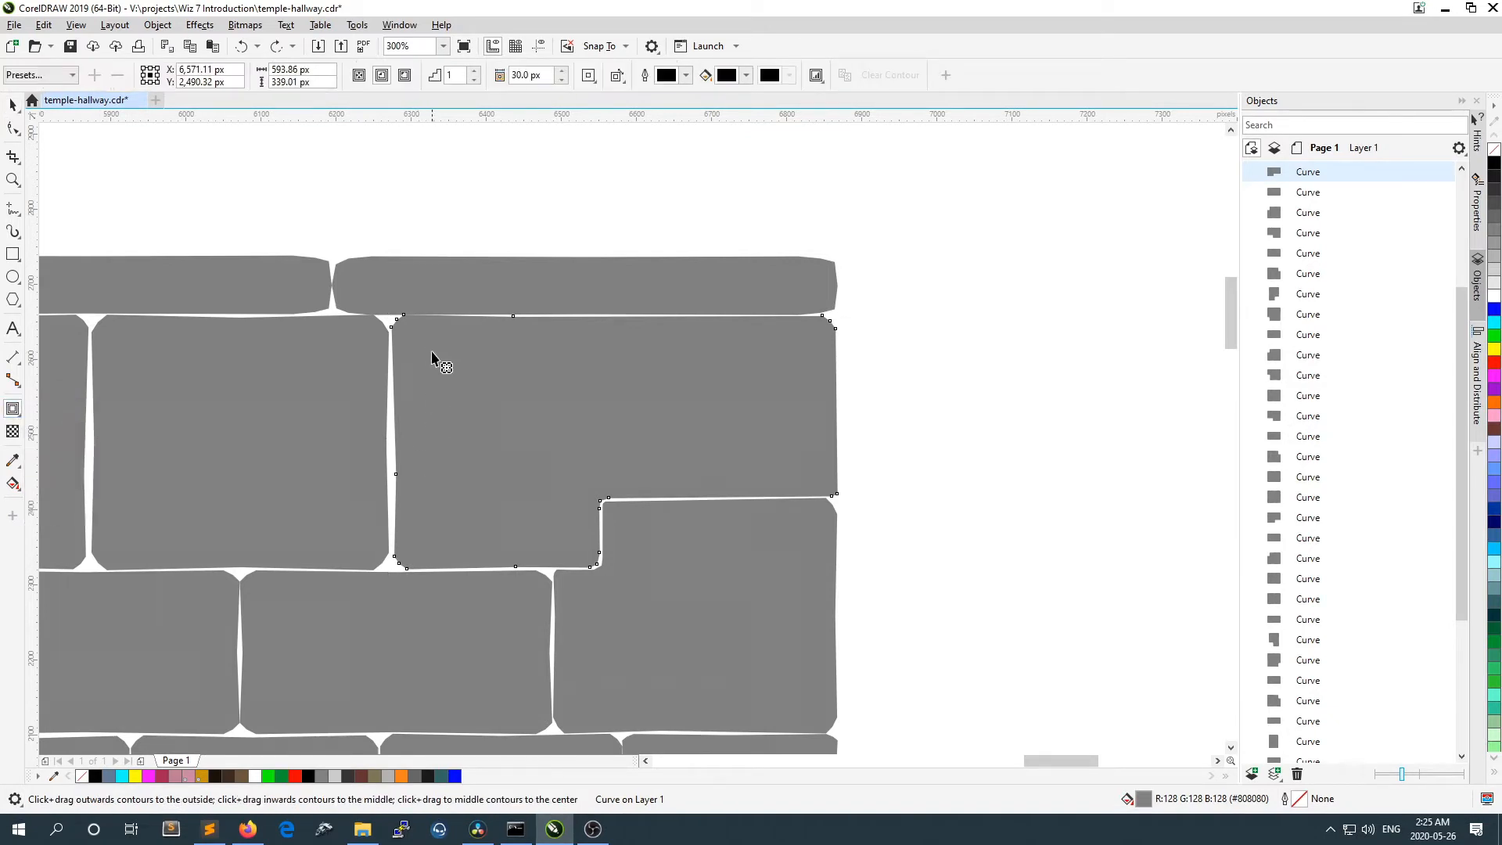
left_click_drag(392, 442, 456, 441)
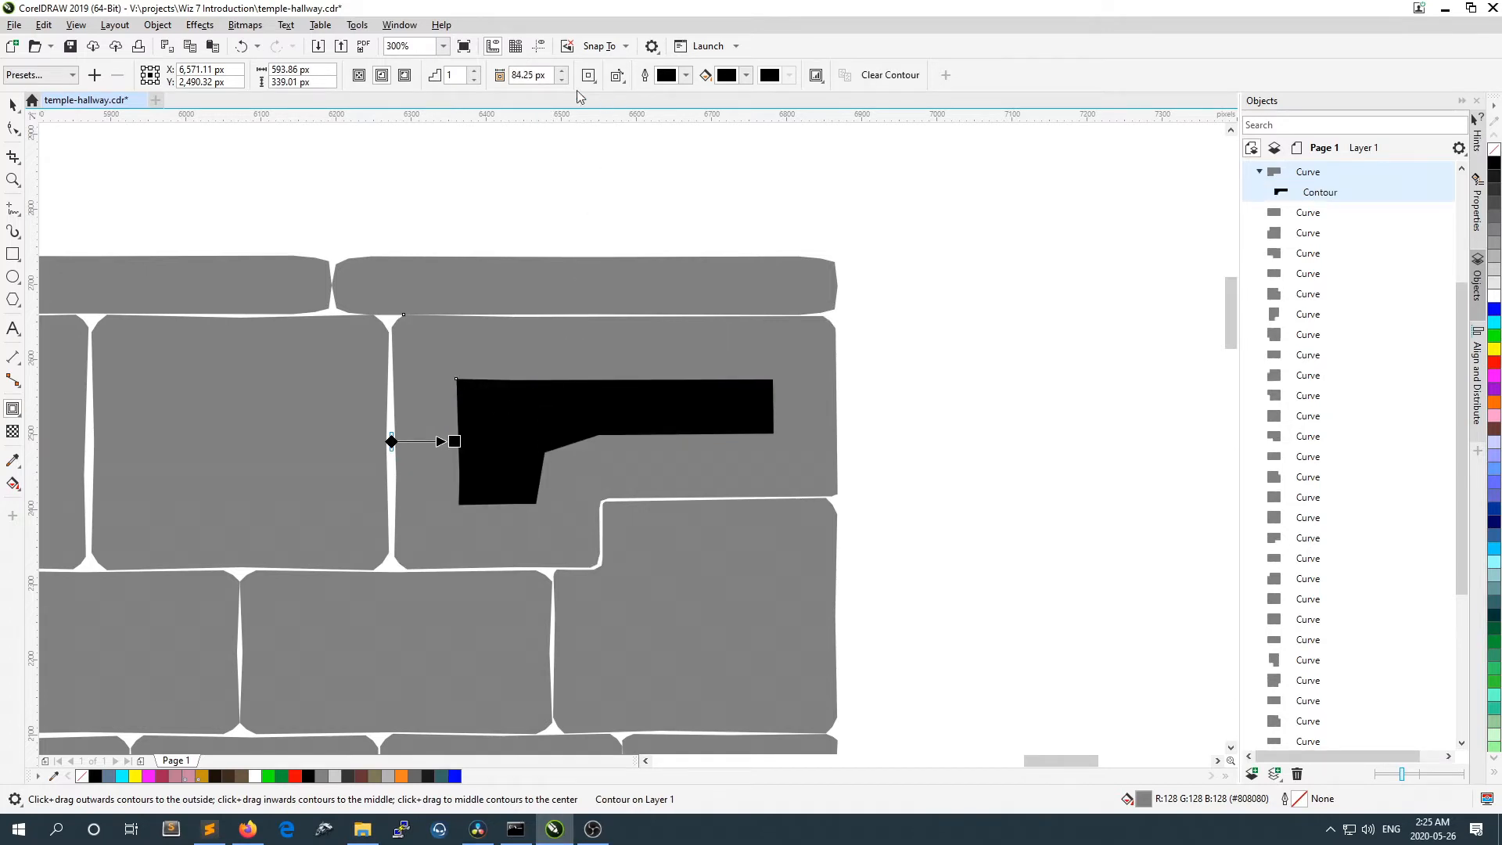
left_click(472, 76)
left_click_drag(392, 442, 438, 442)
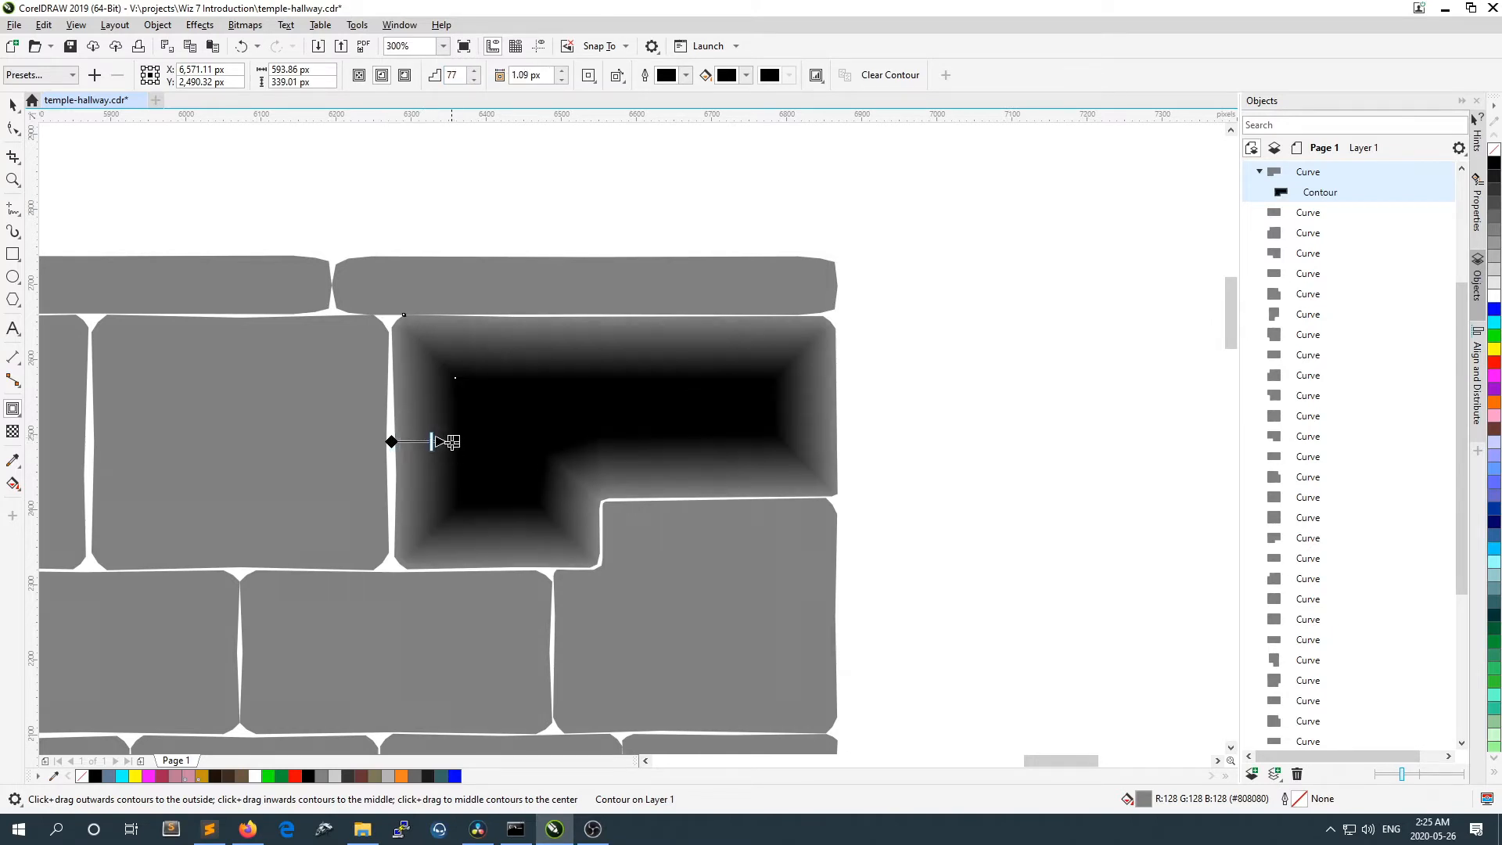
Step: Give the notched stone's inside contour 7 steps with a 5 px offset
scroll(445, 487, "up", 2)
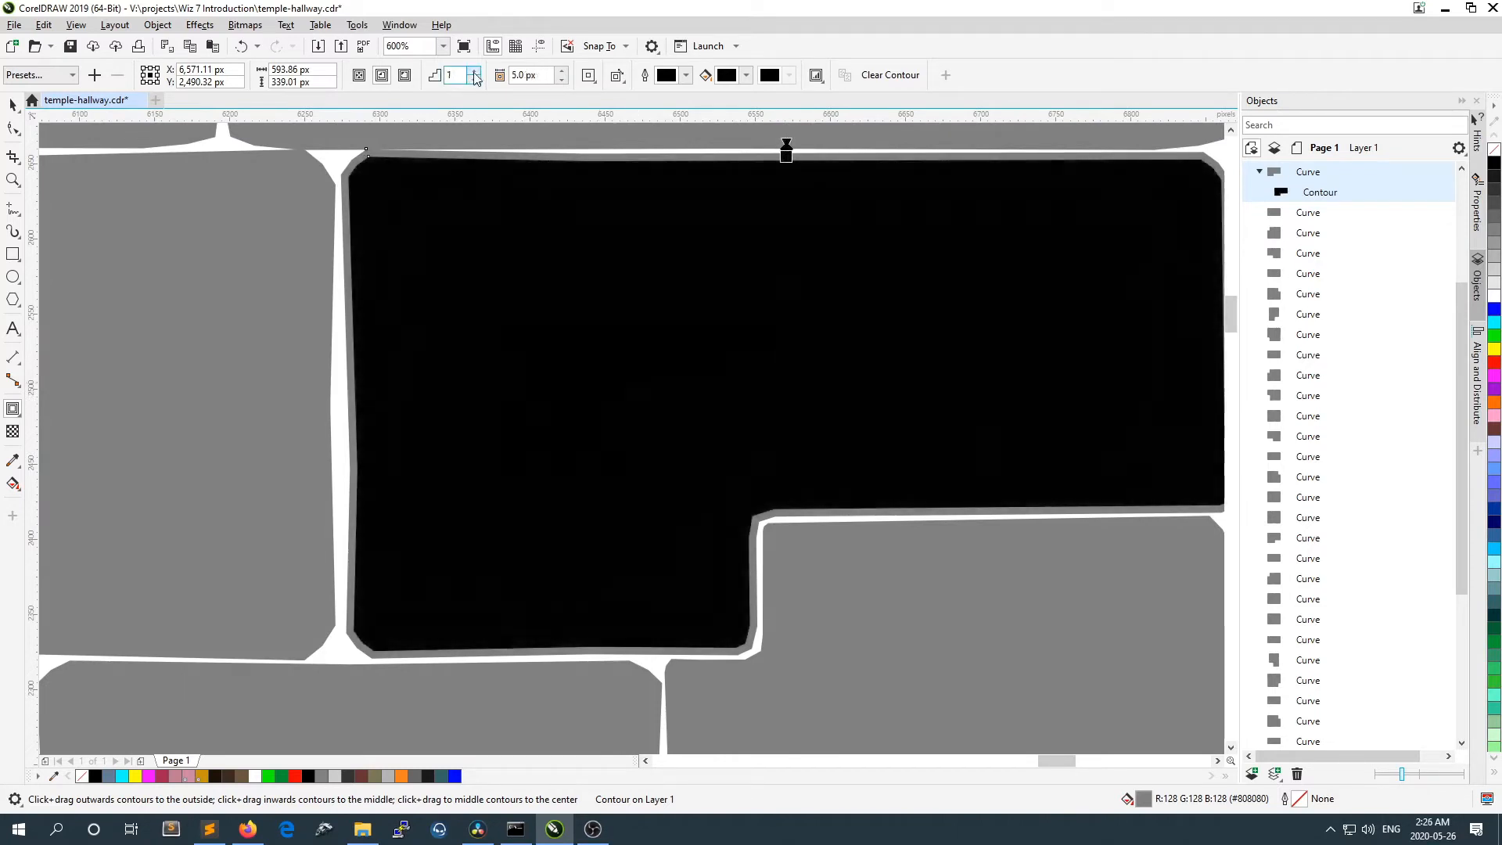
left_click(475, 72)
left_click(474, 71)
left_click(474, 71)
left_click(474, 71)
left_click(474, 71)
left_click(474, 71)
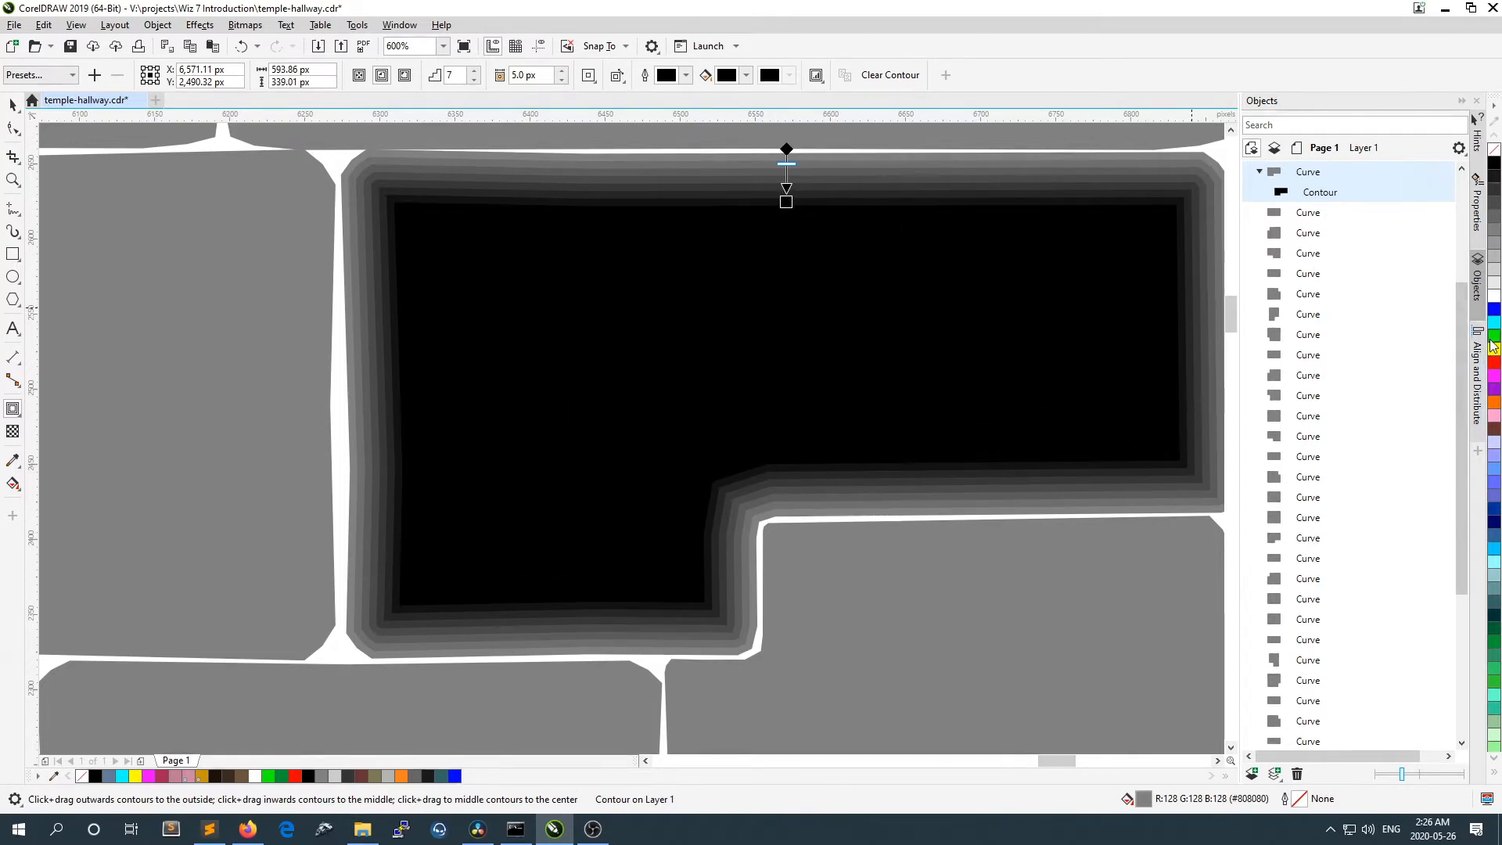
Step: Set the contour's end fill to light gray and inspect the shaded bands at the notched stone's upper left corner
left_click_drag(1492, 274, 788, 205)
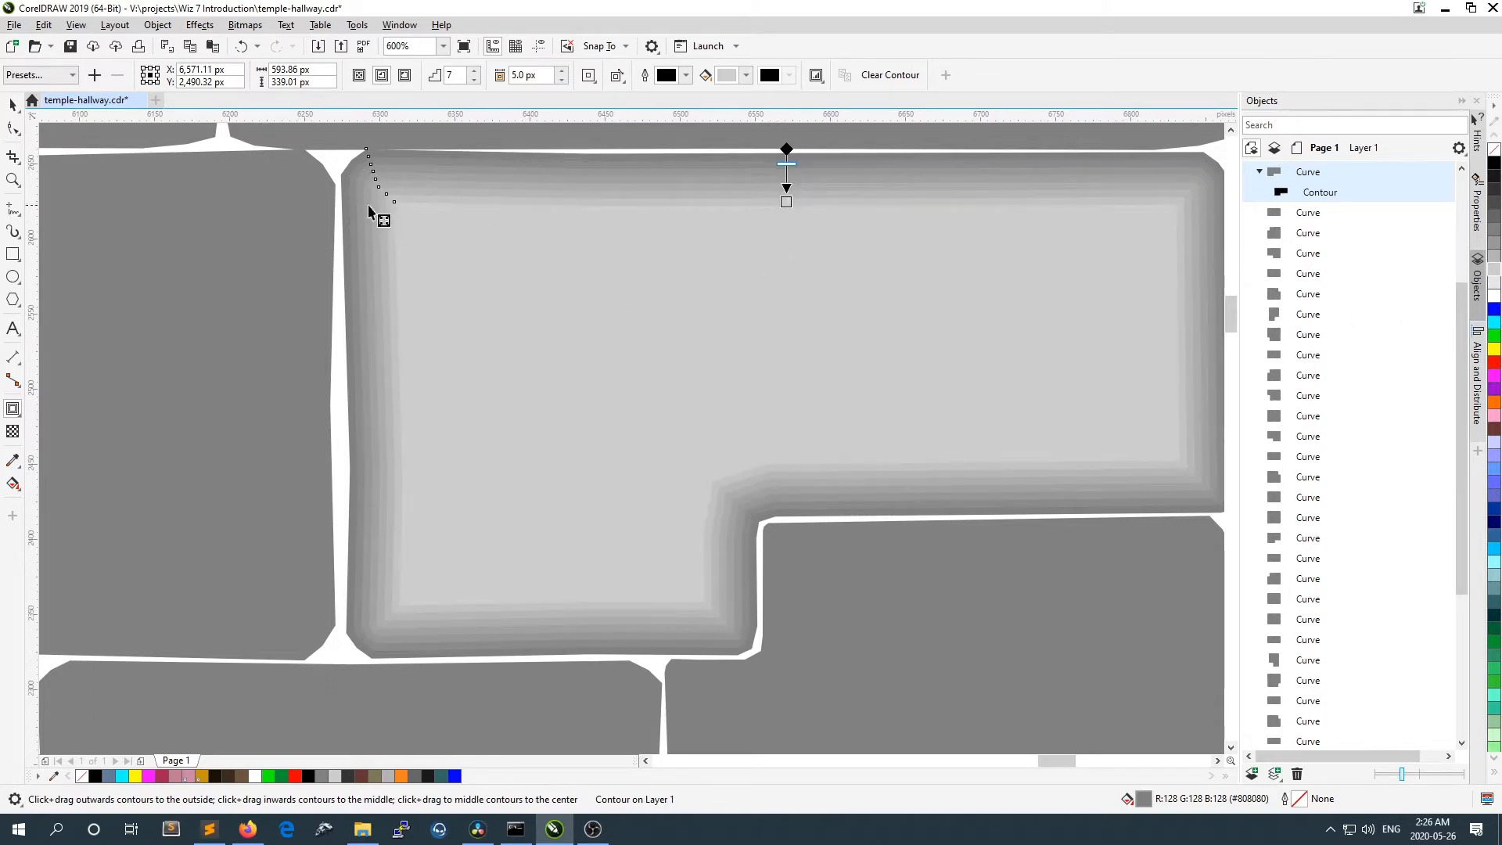
scroll(345, 181, "up", 2)
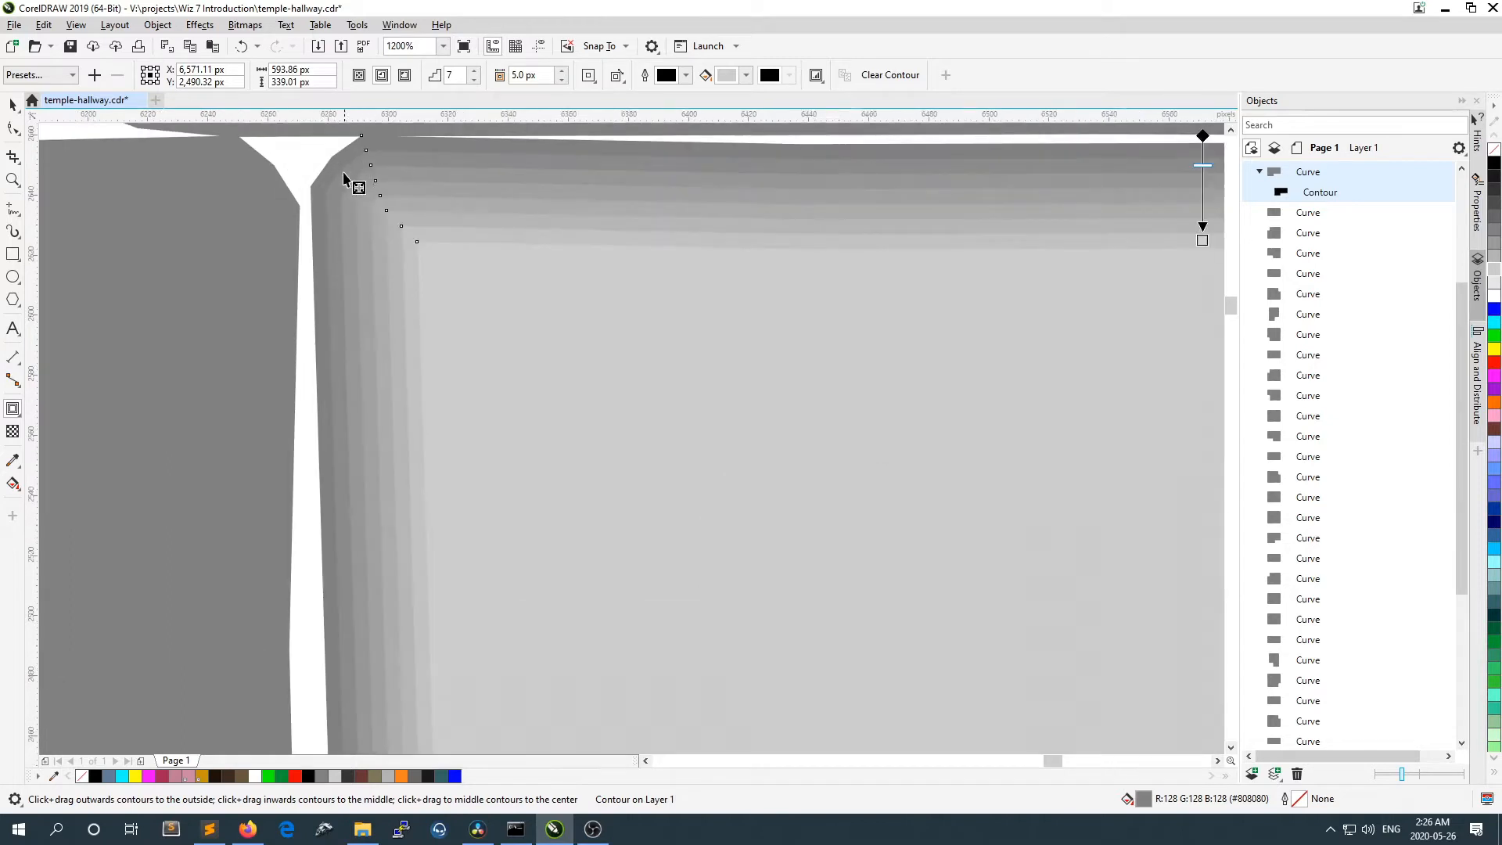
left_click(11, 182)
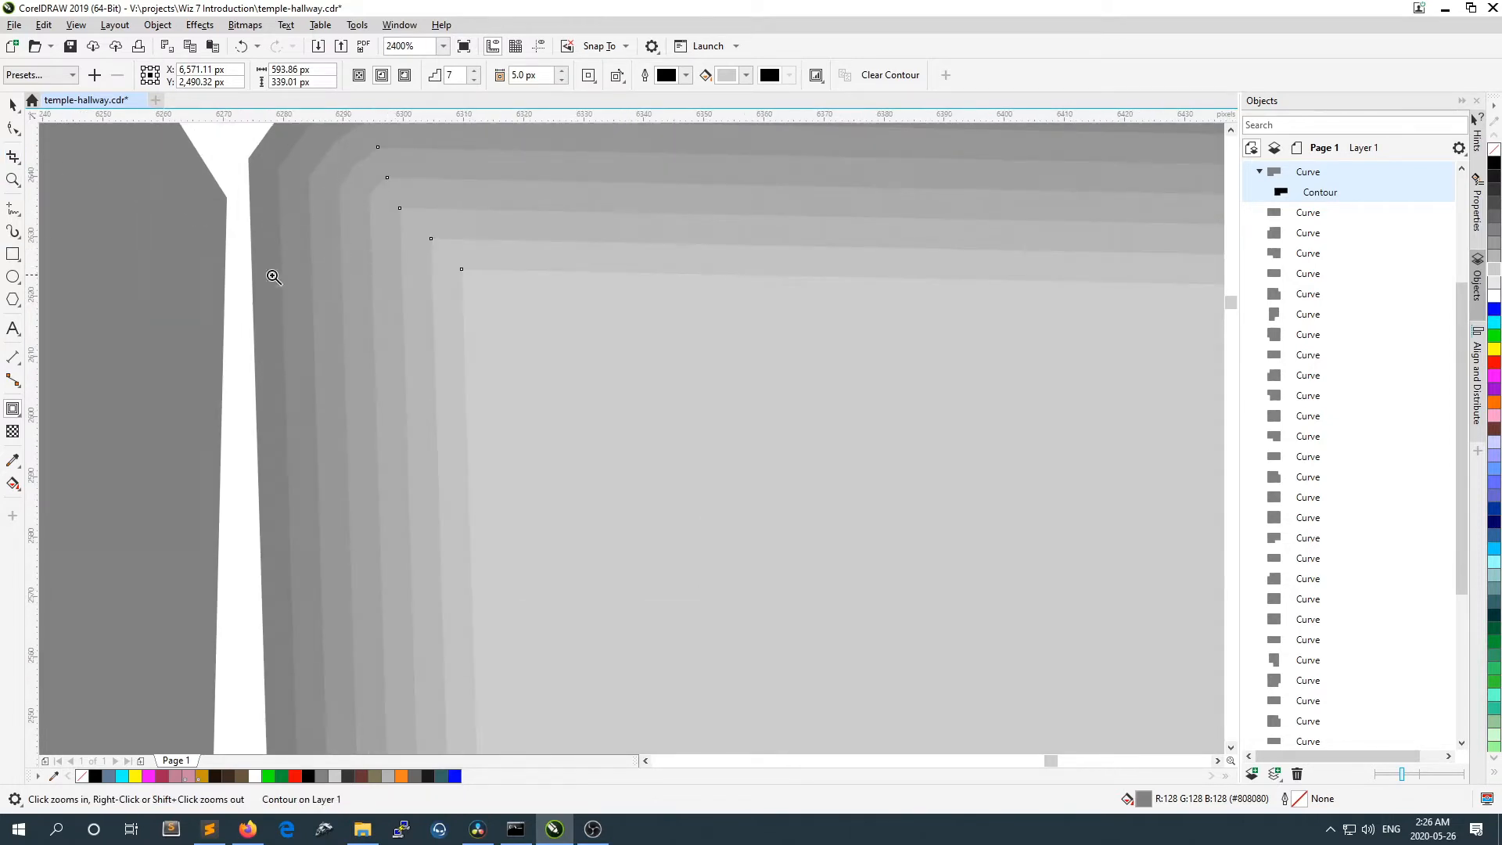
left_click_drag(274, 277, 620, 503)
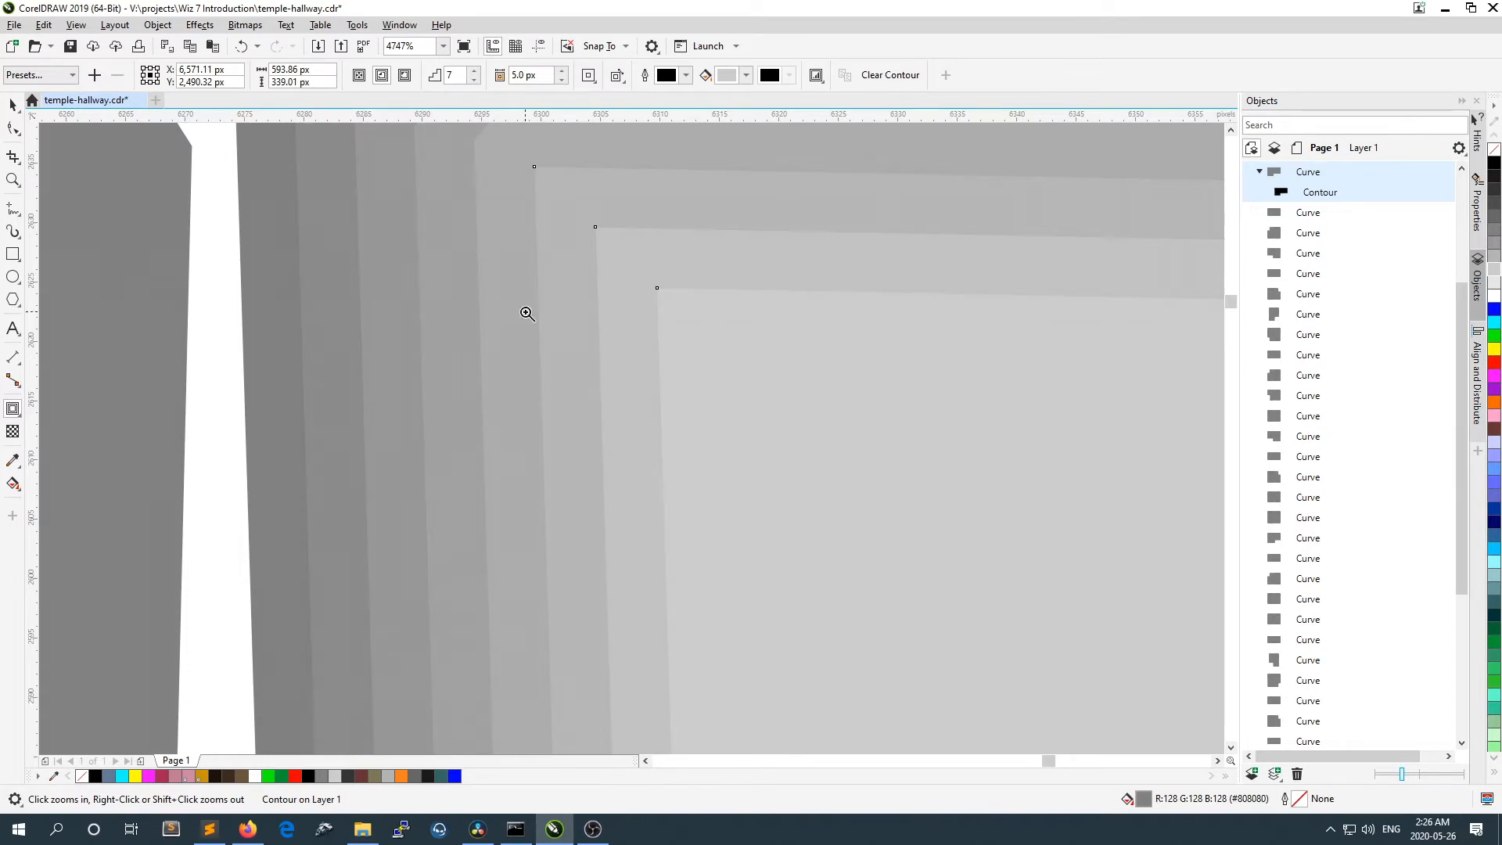
scroll(767, 387, "down", 3)
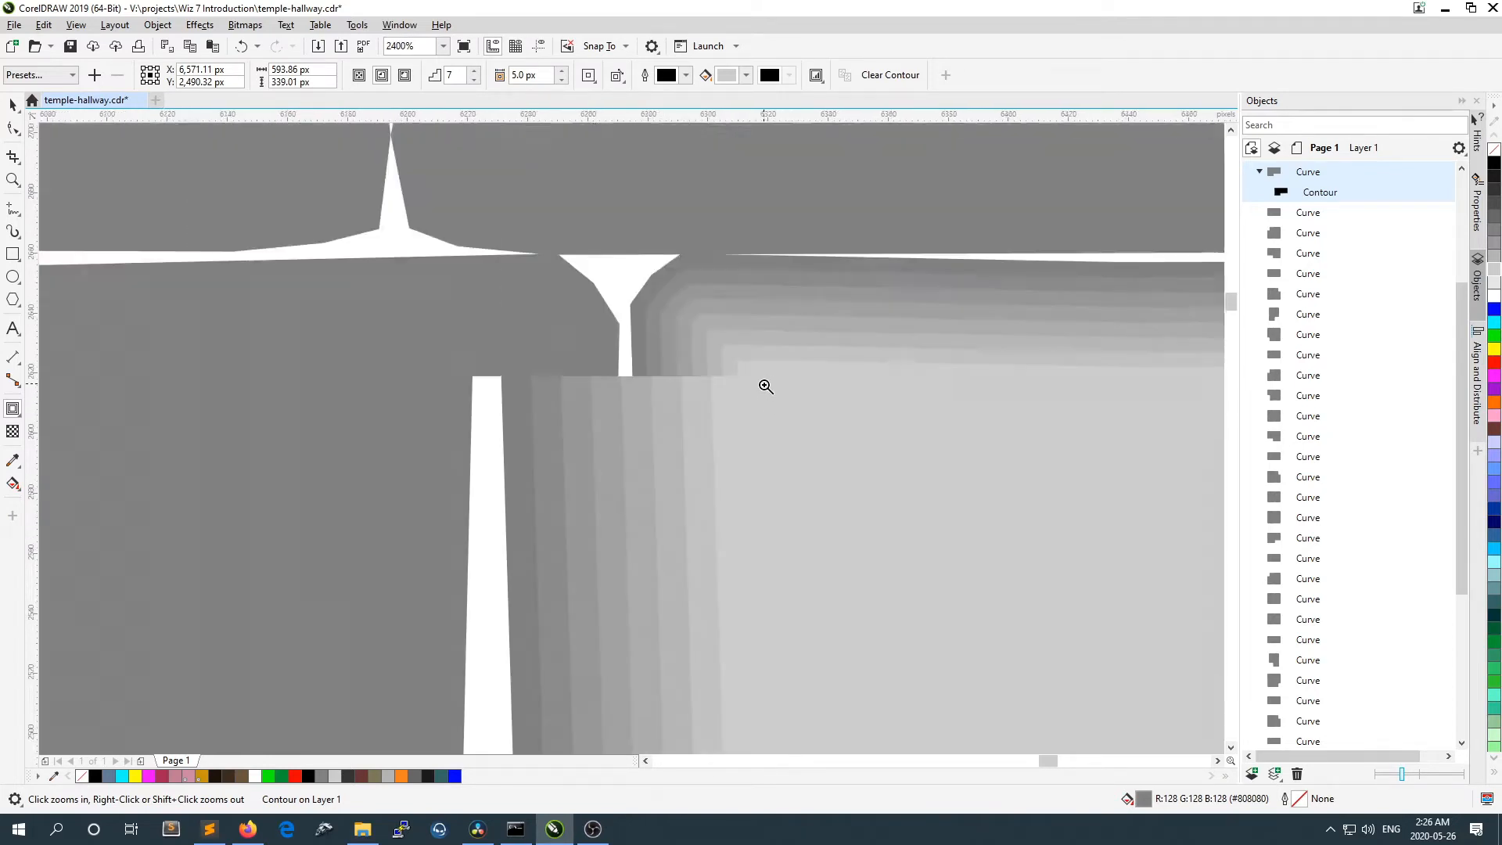
scroll(734, 349, "down", 1)
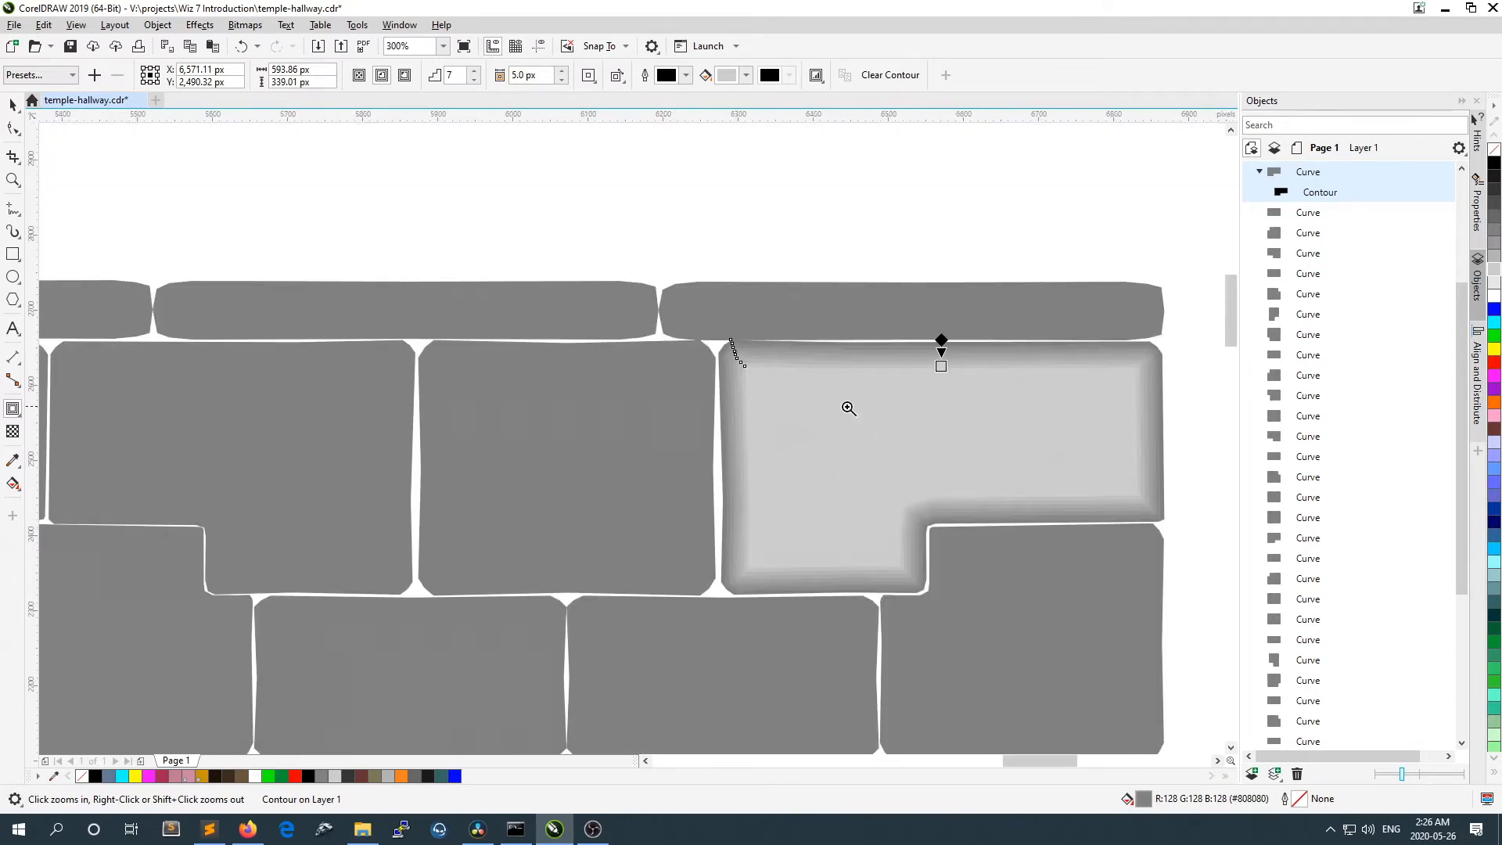
Step: Break the notched stone's contour apart, ungroup its bands and fill the innermost shape with magenta
scroll(1056, 425, "up", 1)
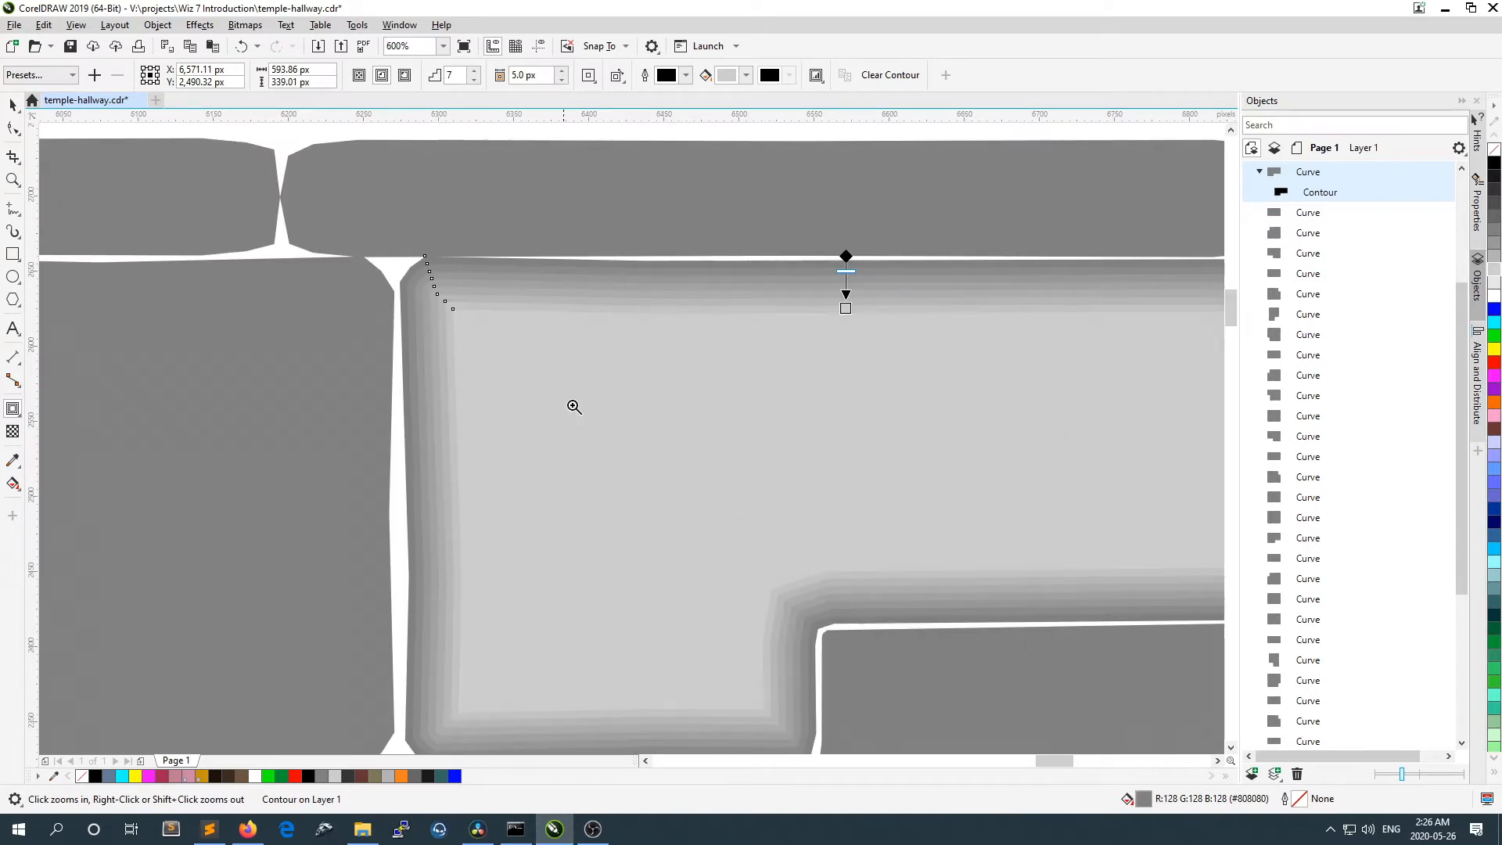
scroll(932, 425, "down", 1)
scroll(1014, 410, "up", 1)
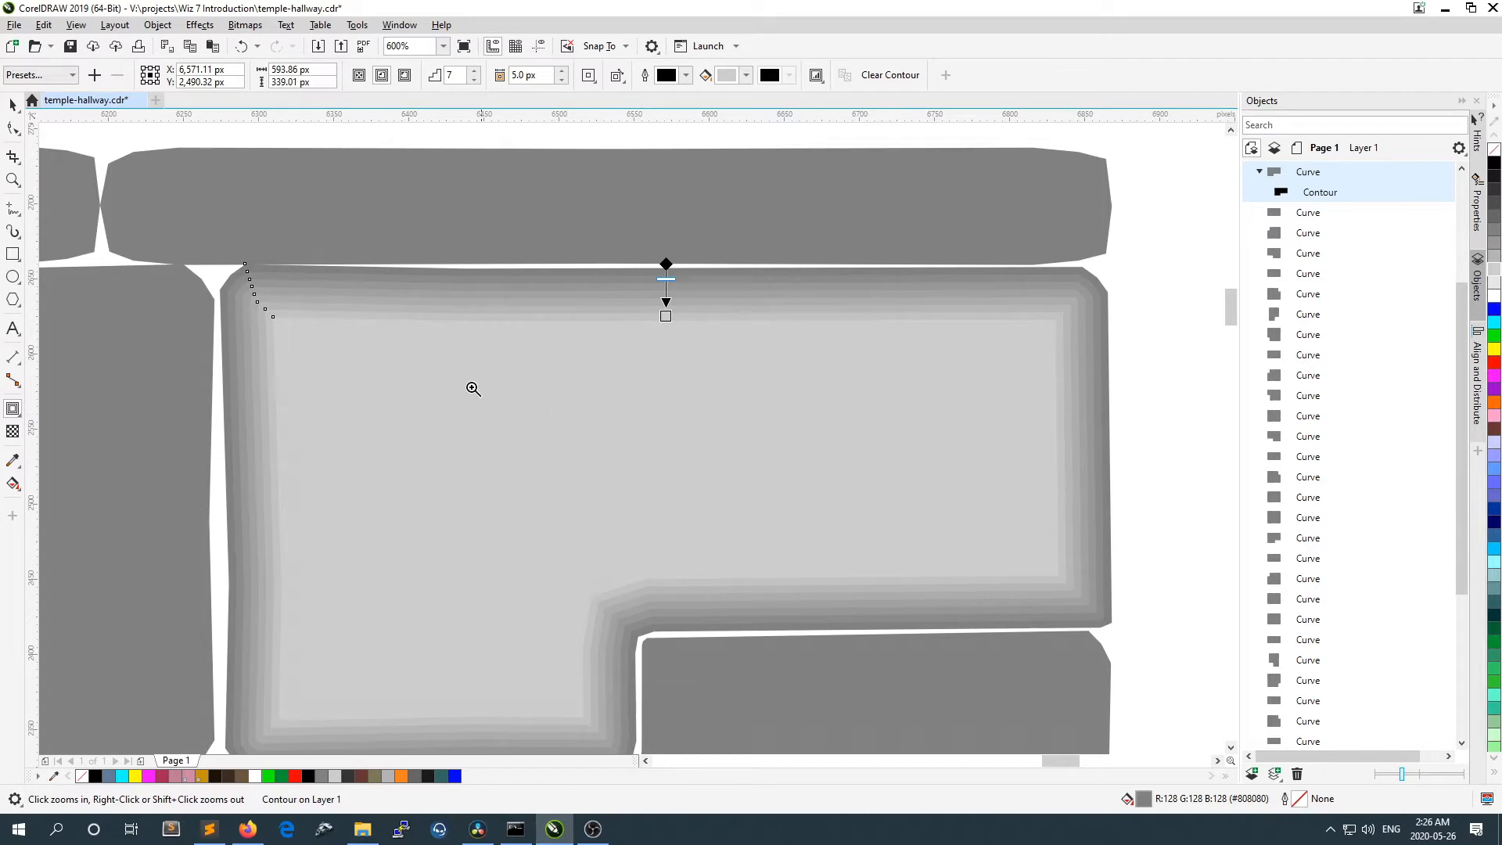
left_click(19, 115)
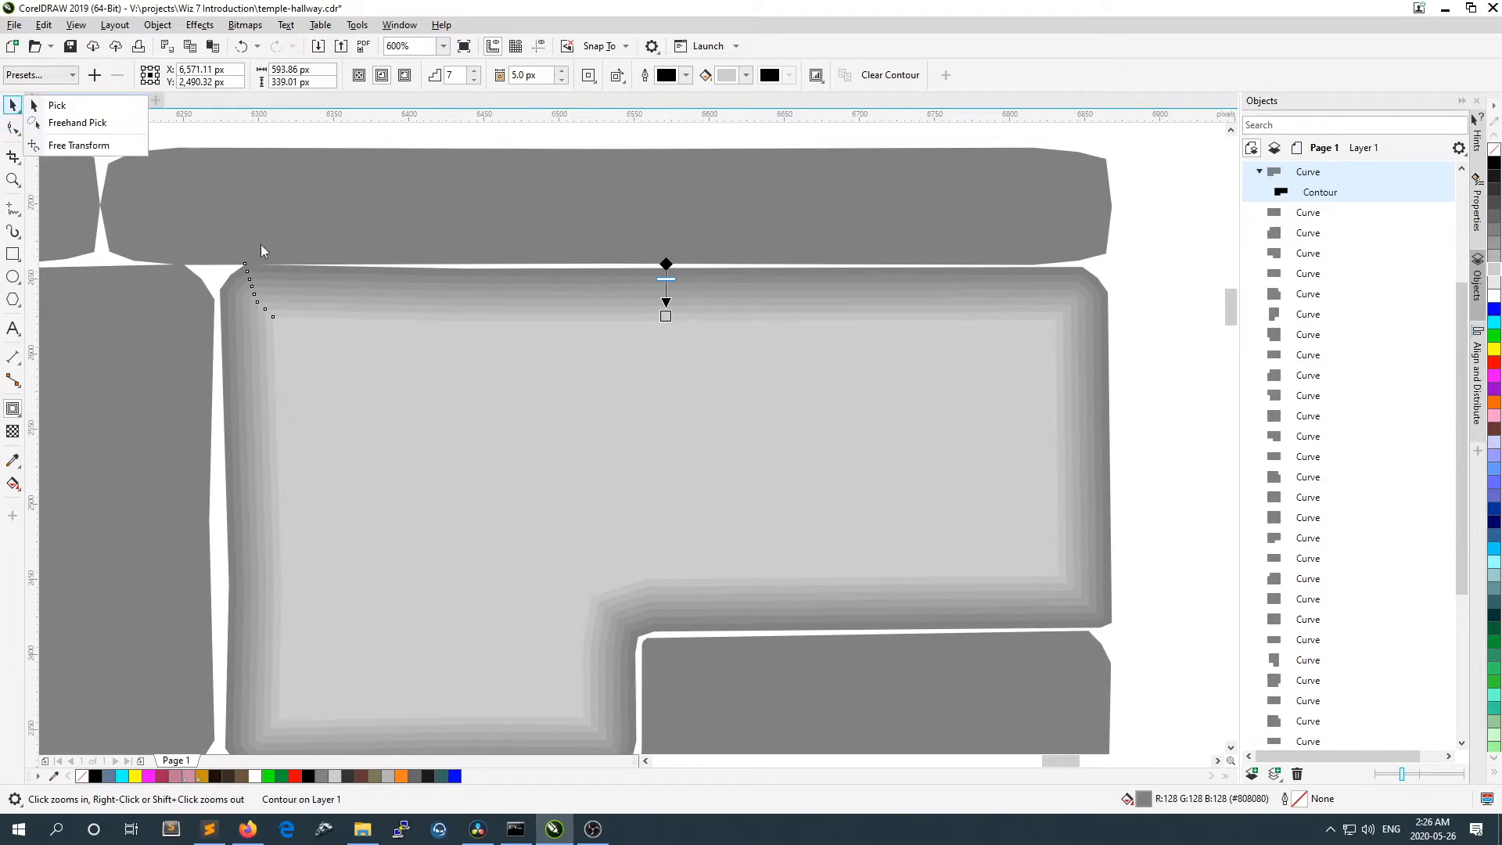
scroll(404, 402, "down", 2)
scroll(433, 391, "up", 2)
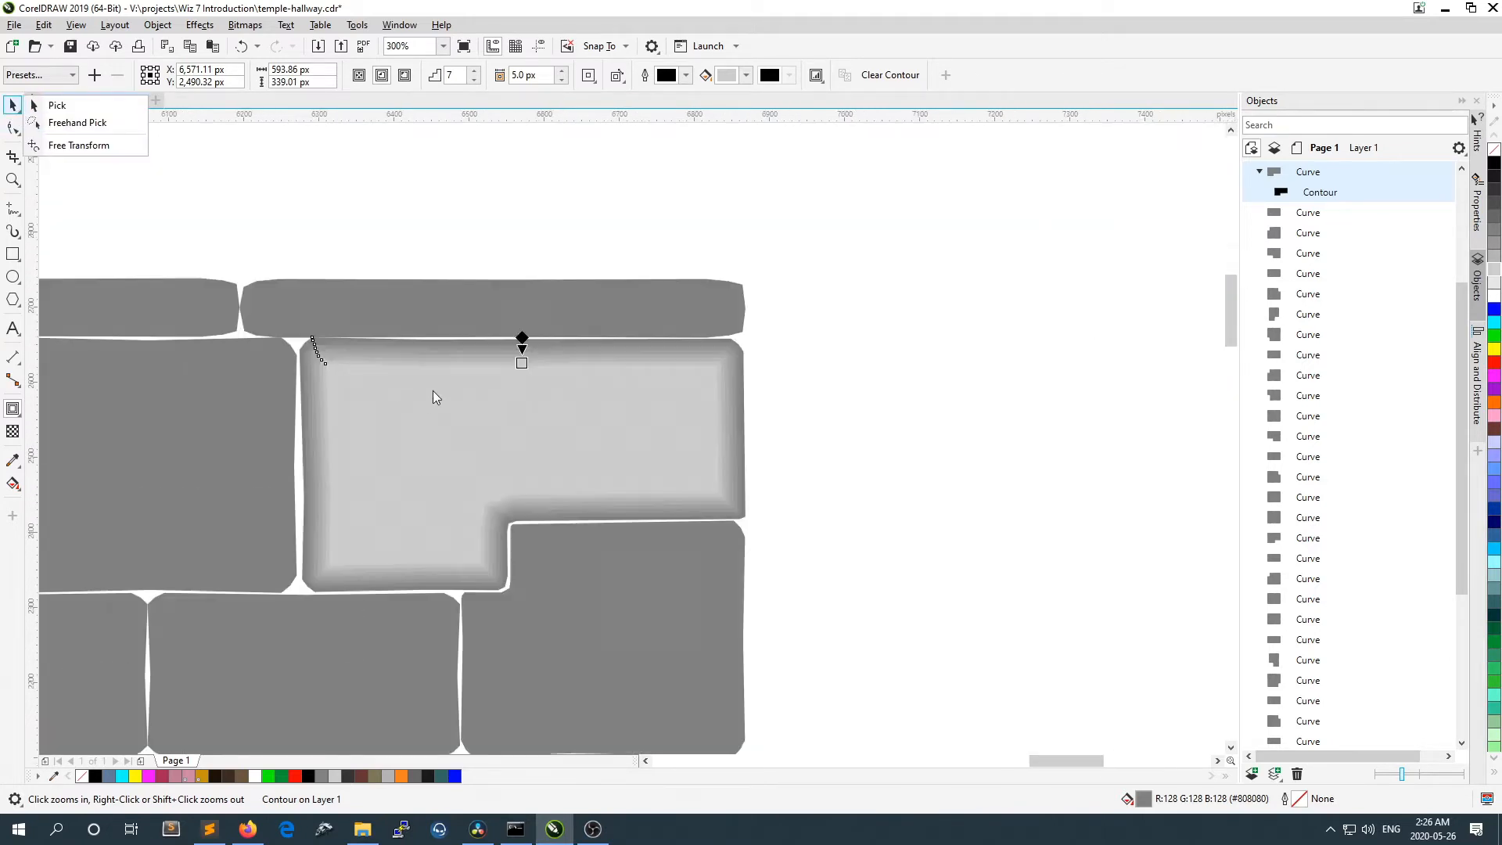
left_click(418, 420)
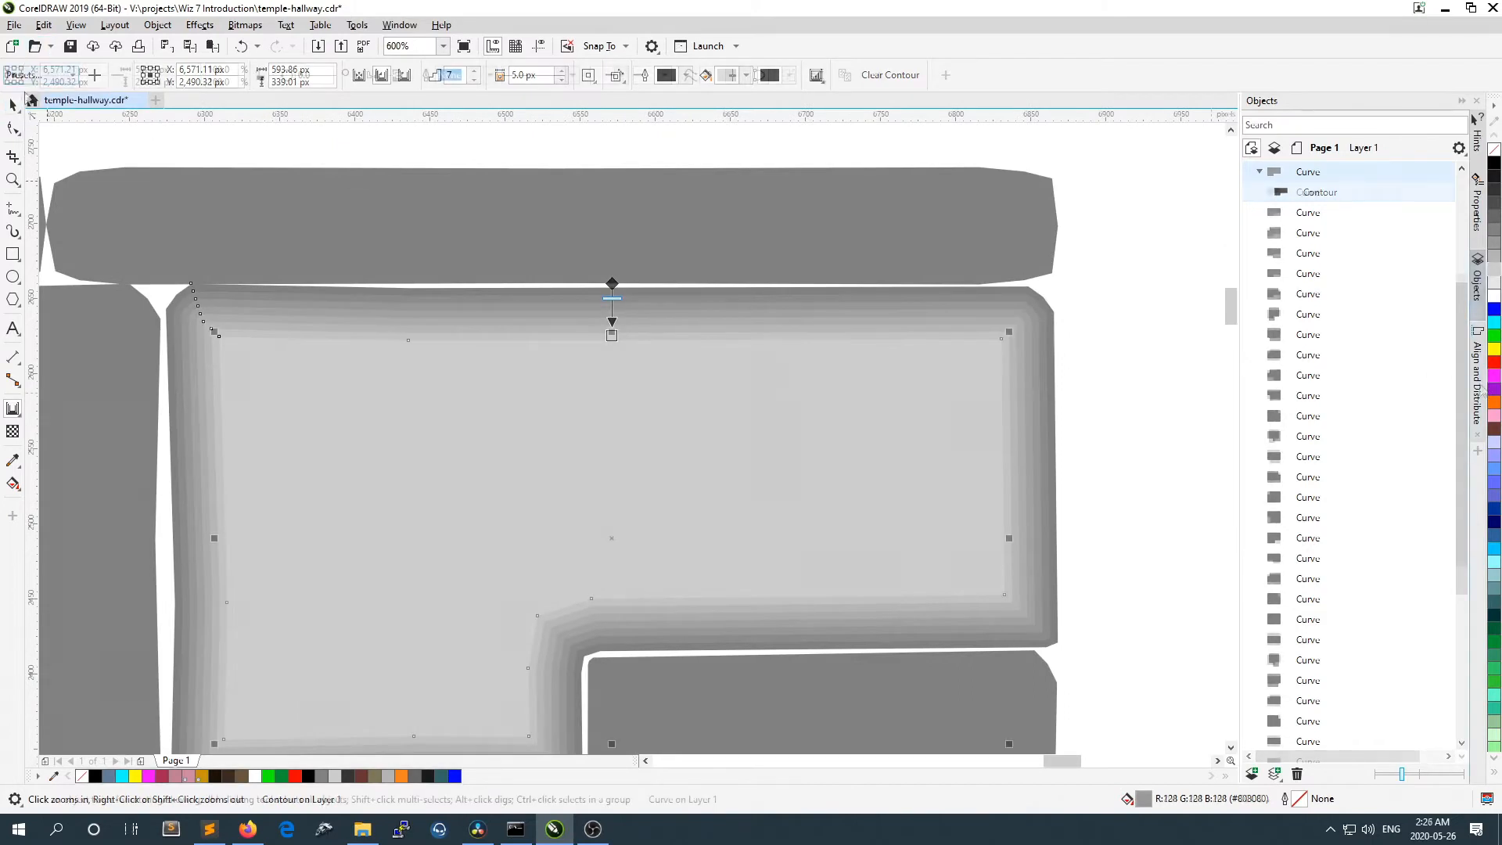
left_click(1494, 380)
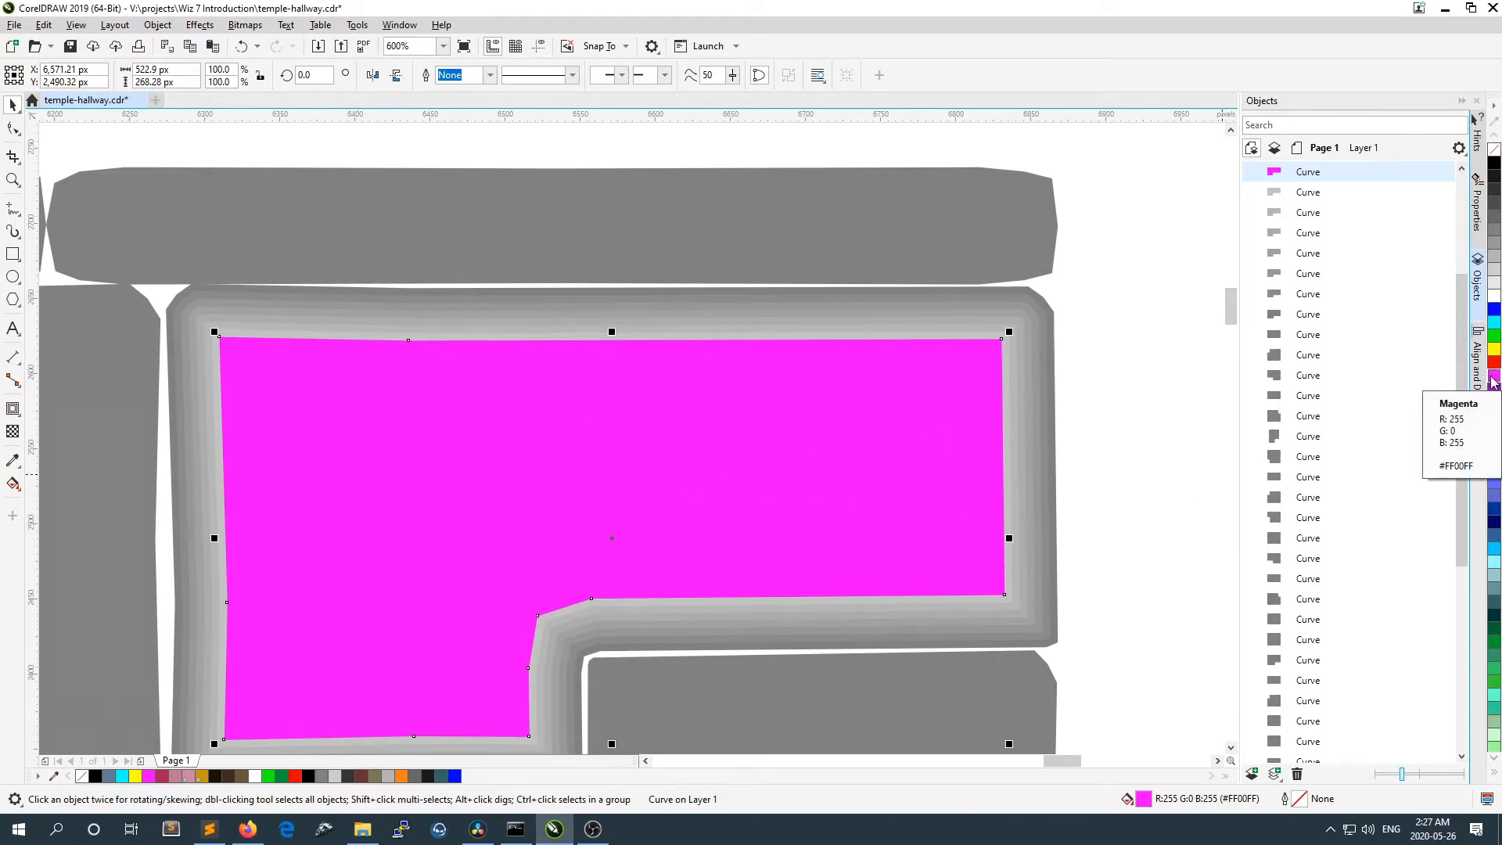
left_click(1155, 242)
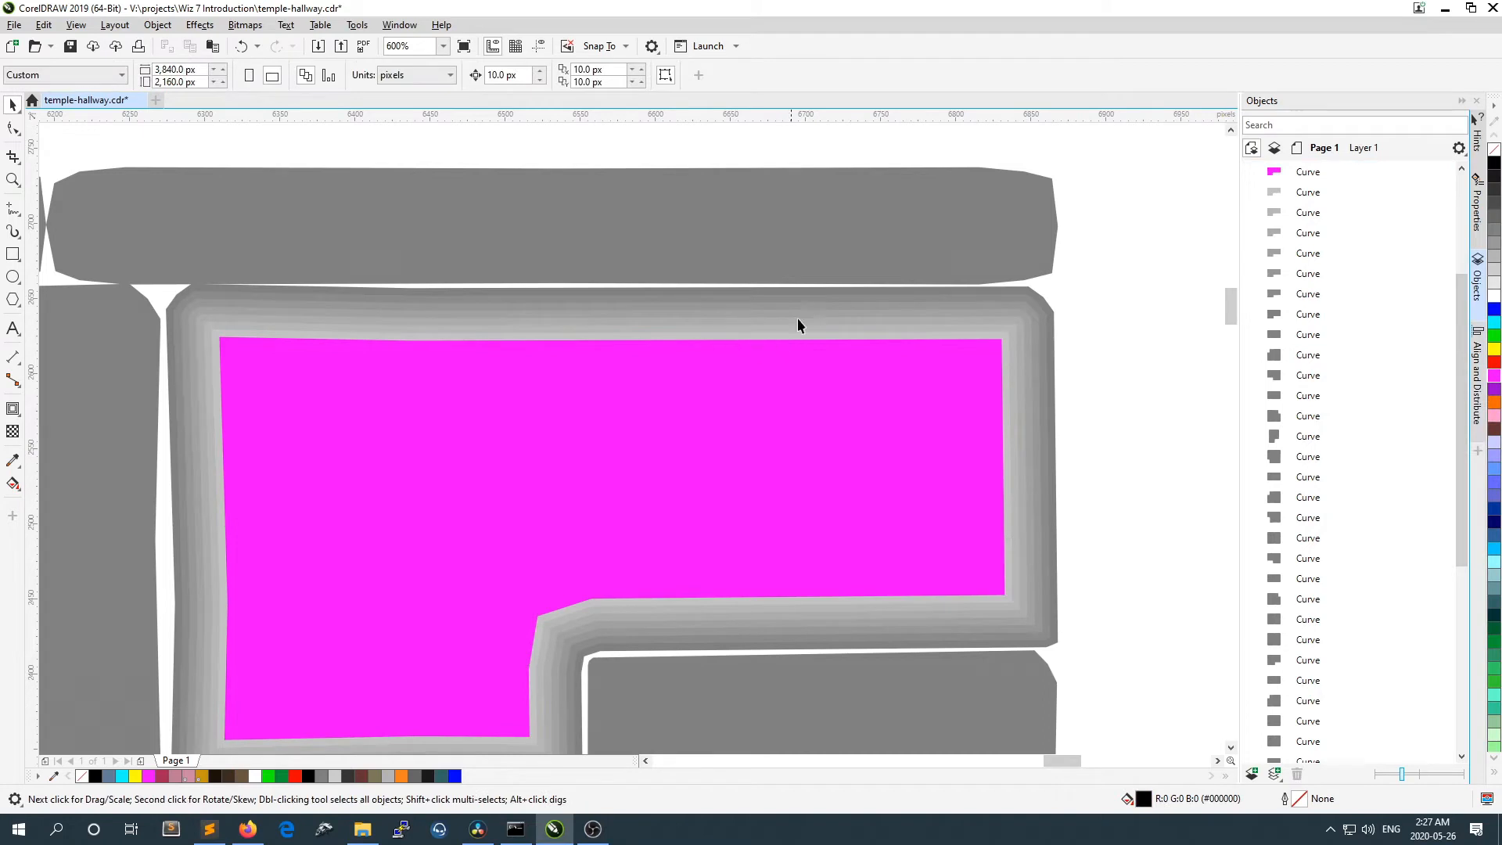
Step: Undo the magenta fill, the ungrouping and the contour on the notched stone
key("ctrl+z")
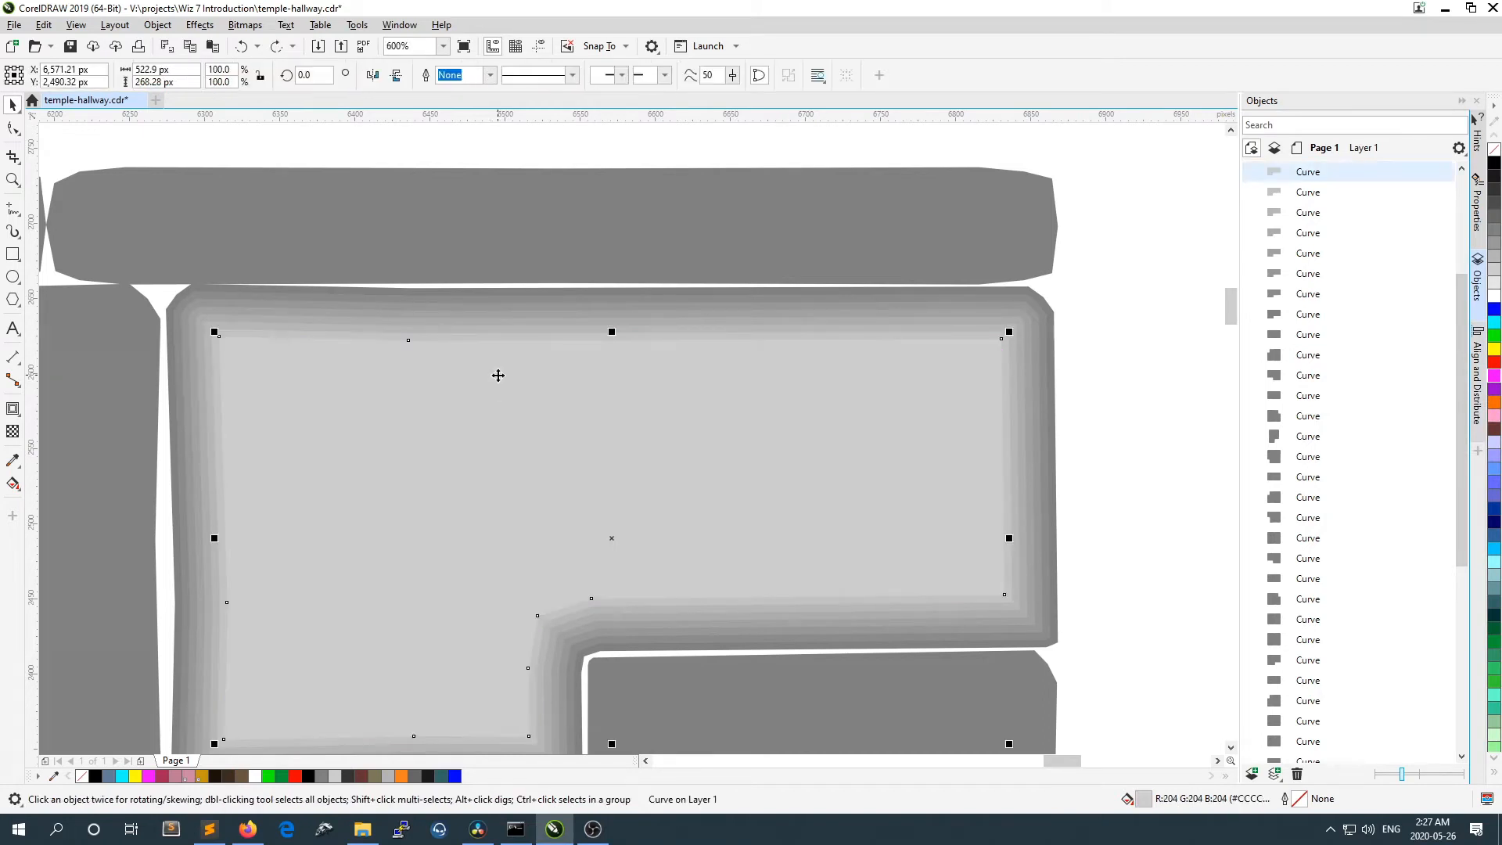
key("ctrl+z")
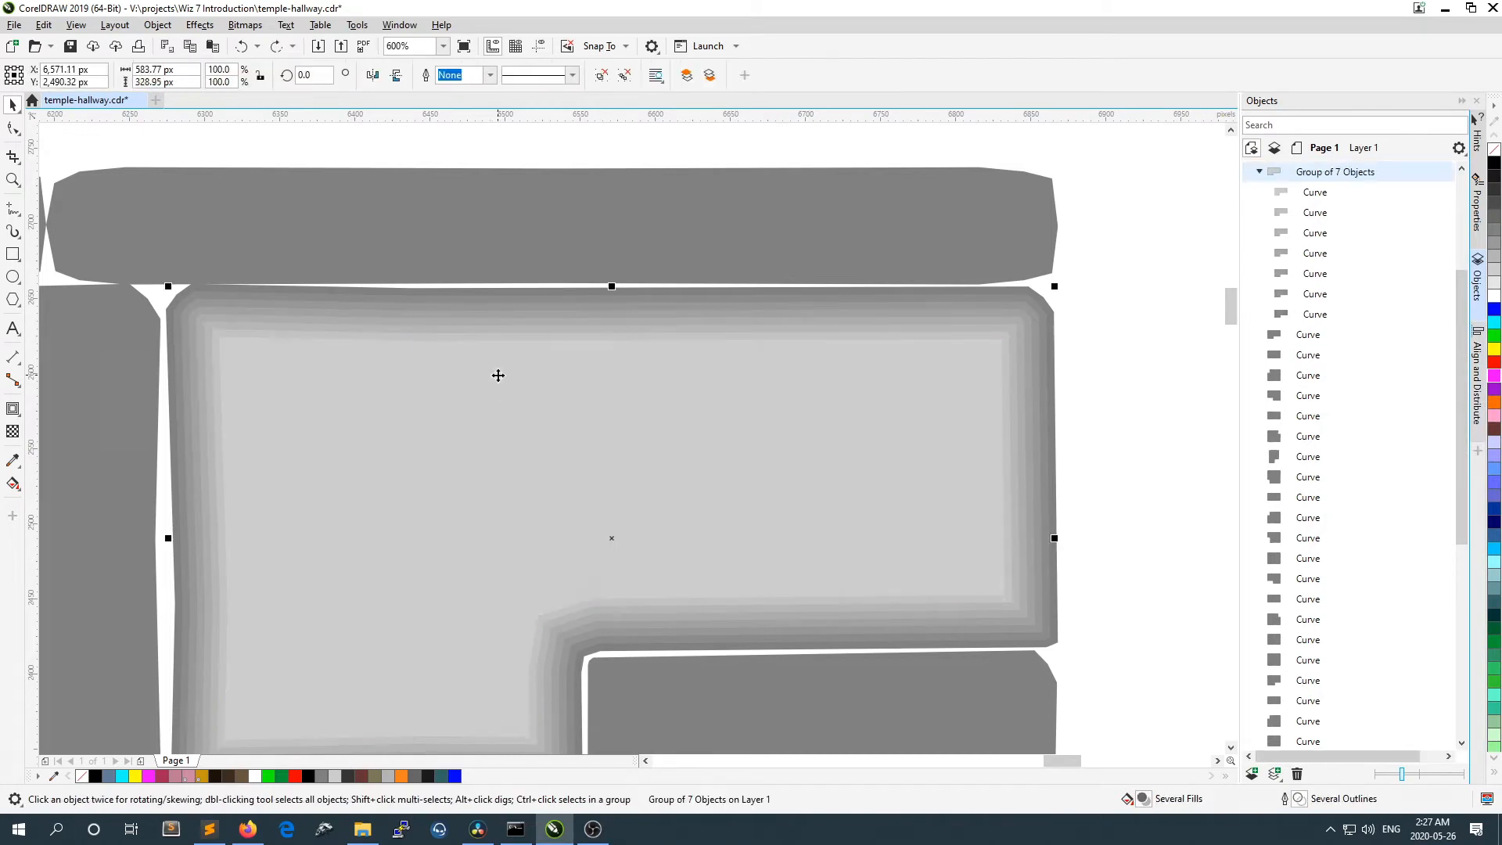
key("ctrl+z")
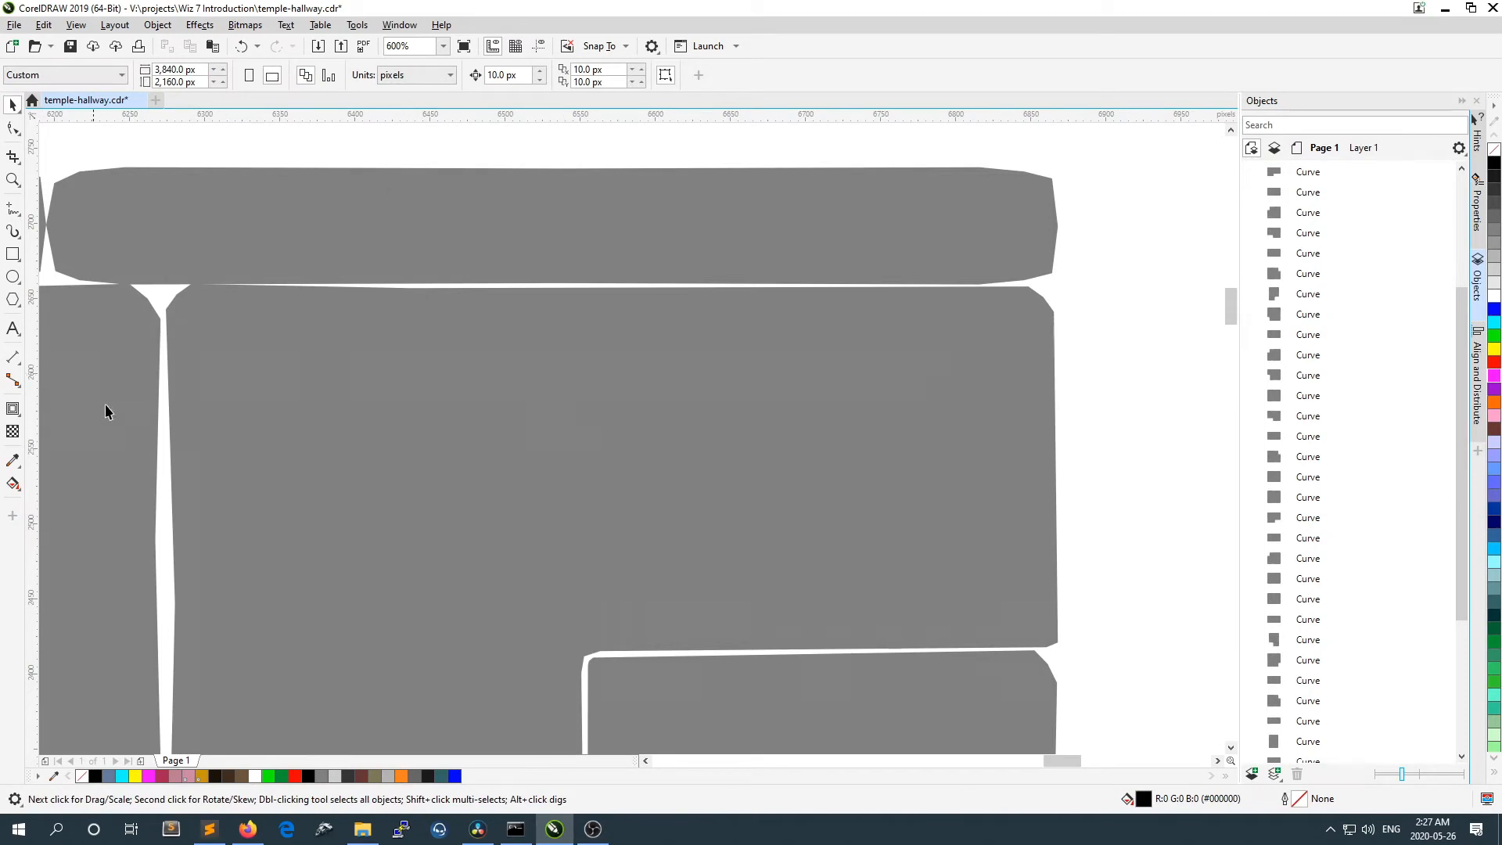
Step: Draw an irregular closed freehand shape about 92 by 99 px near the notched stone's upper left corner
left_click(13, 210)
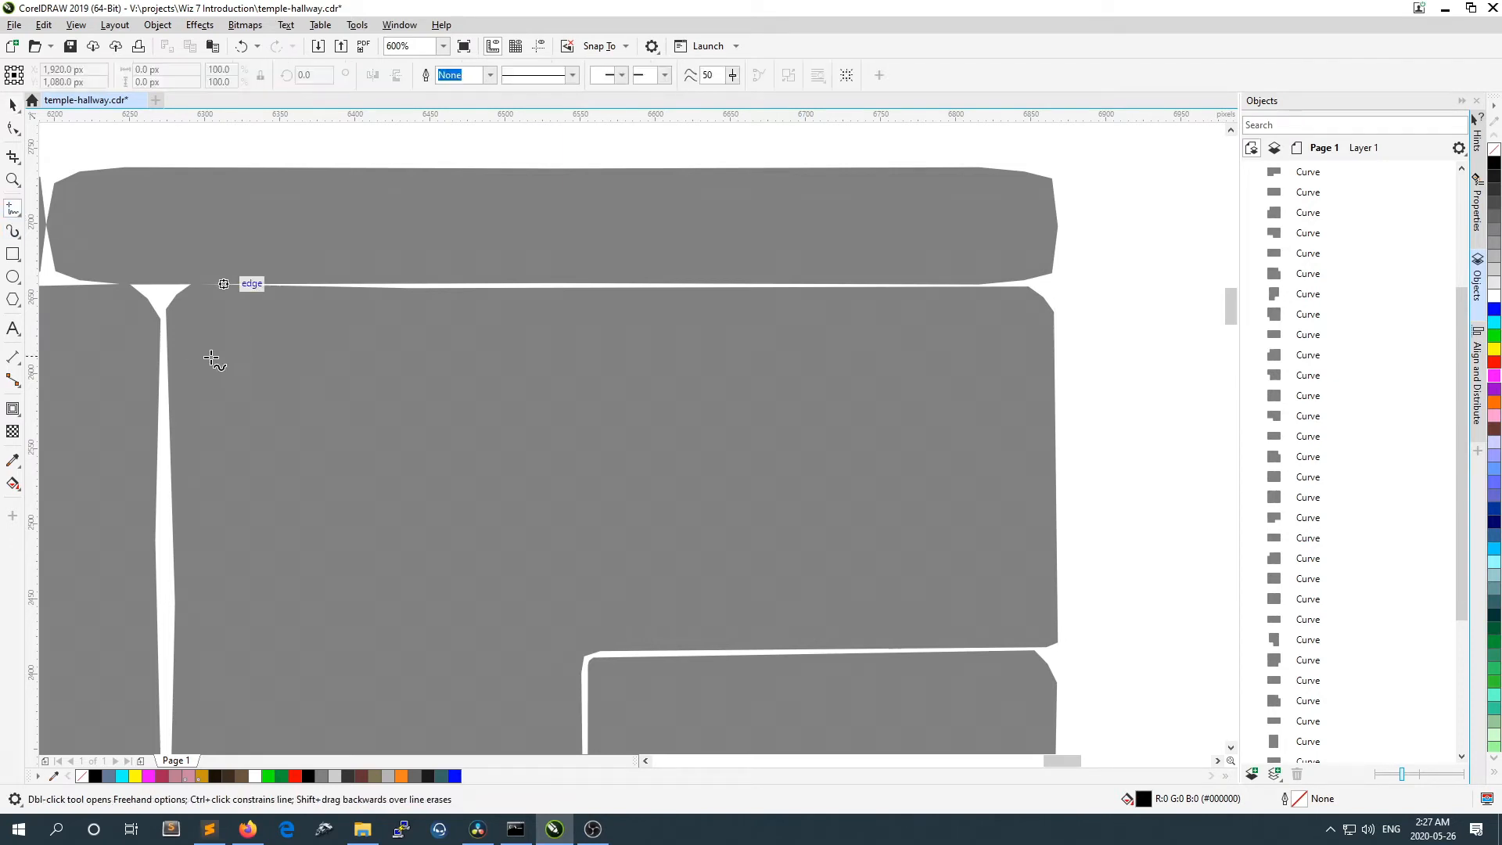
mouse_move(205, 330)
left_mouse_down()
mouse_move(245, 397)
mouse_move(244, 457)
mouse_move(292, 404)
mouse_move(289, 370)
mouse_move(338, 348)
mouse_move(285, 311)
mouse_move(203, 329)
left_mouse_up()
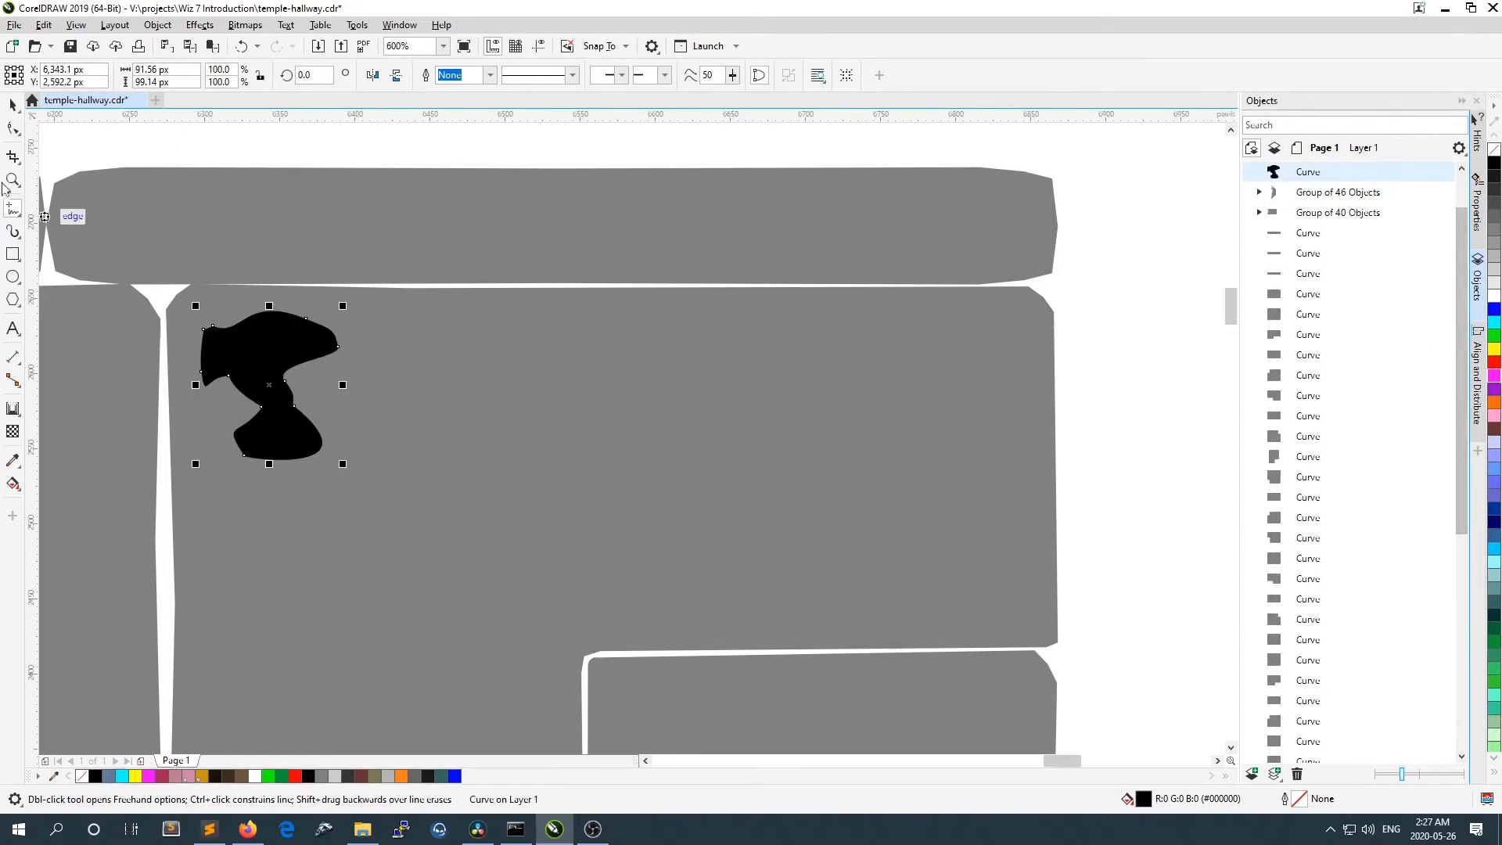
left_click(12, 104)
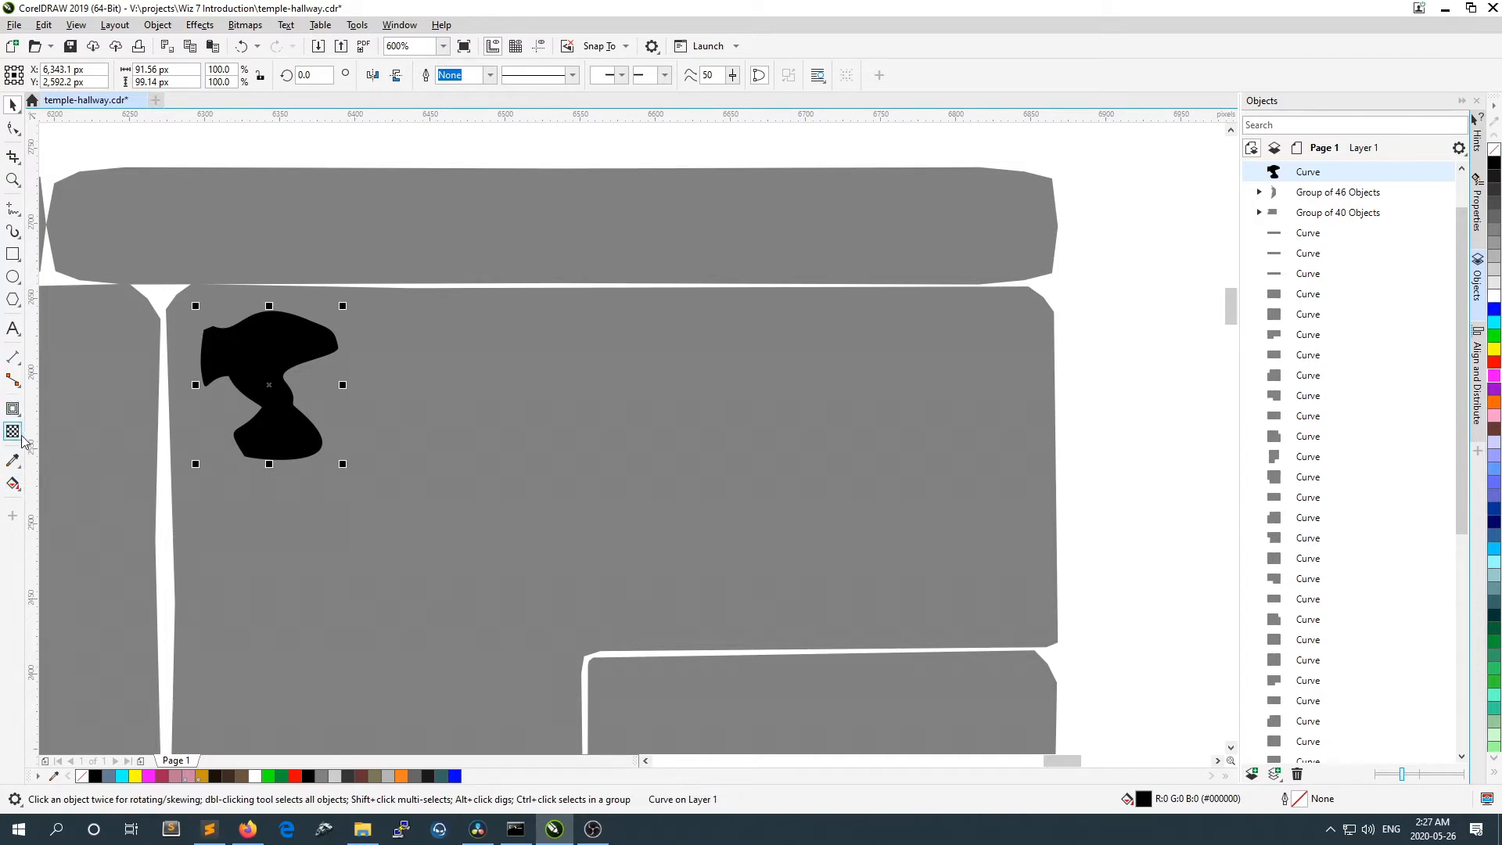
Step: Apply a uniform transparency to the black freehand shape on the notched stone
left_click(19, 413)
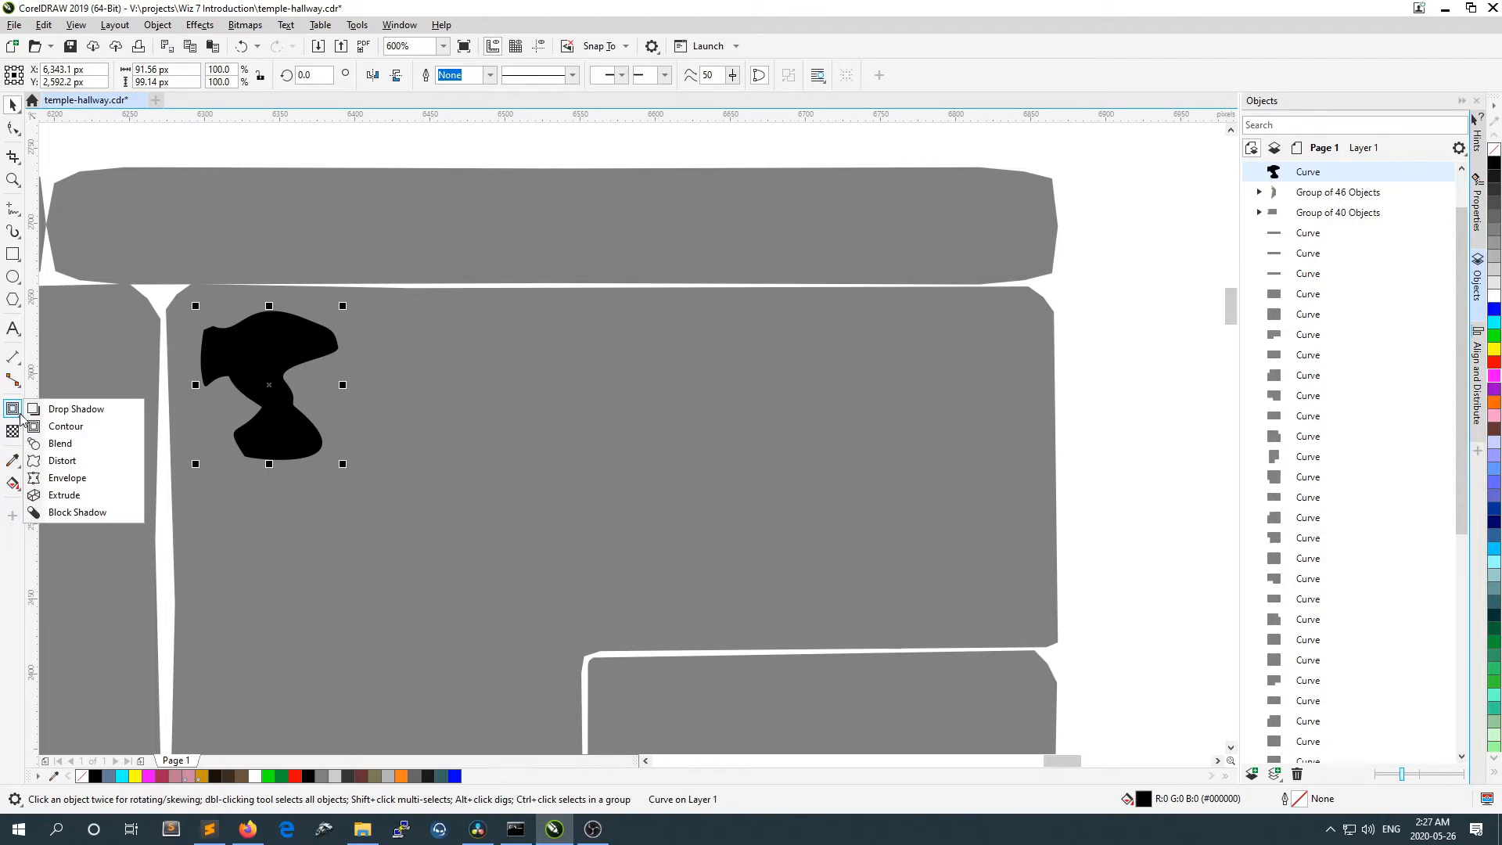
left_click(13, 431)
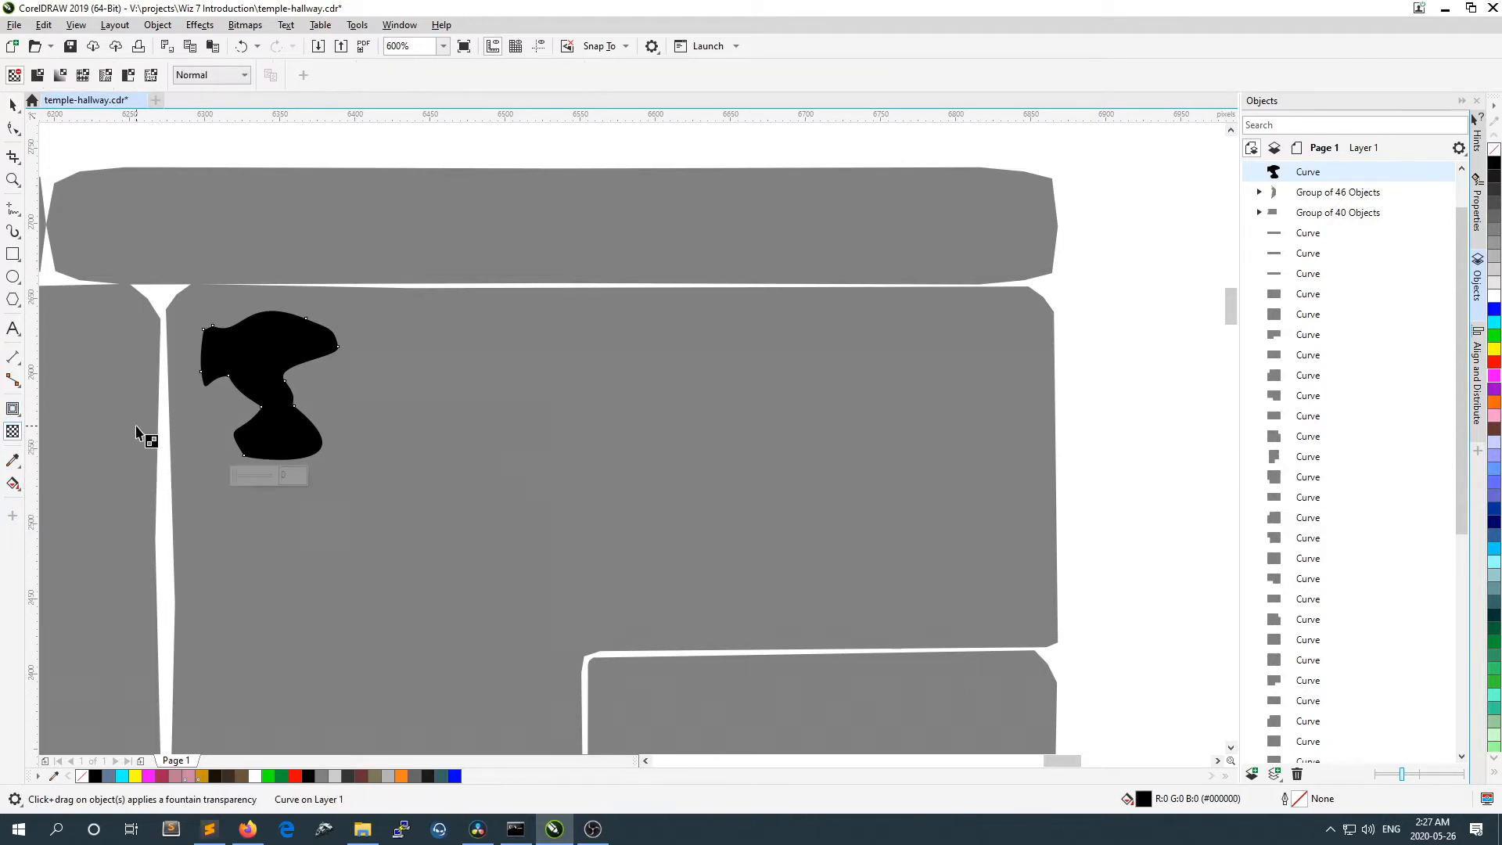
left_click(36, 75)
left_click(472, 445)
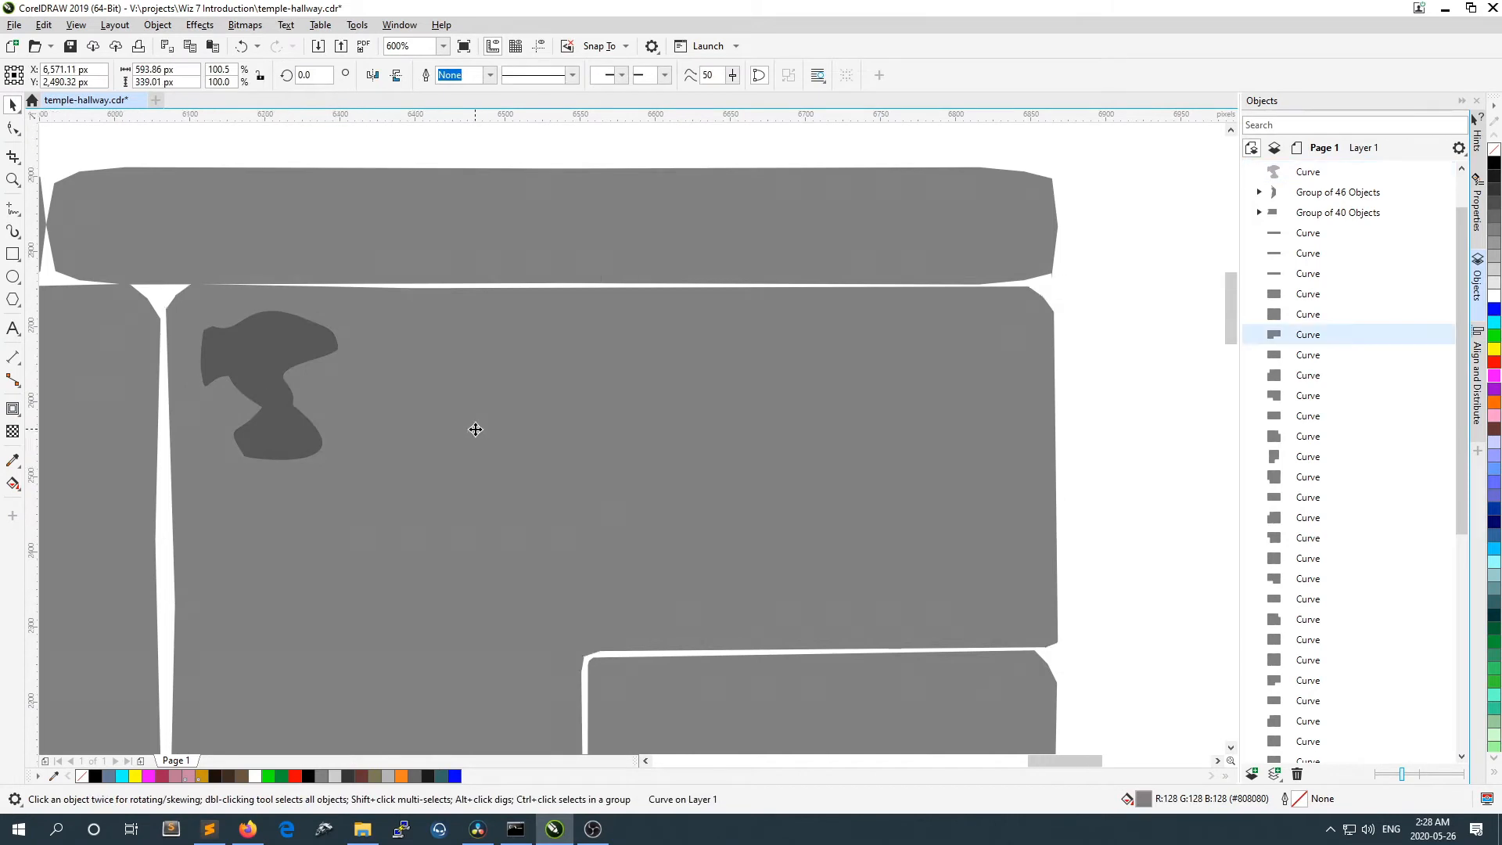
Step: Move the transparent freehand shape rightward to the upper middle of the notched stone, centred at about X 6,538 px, Y 2,570 px
scroll(429, 396, "down", 2)
scroll(399, 401, "up", 2)
left_click(565, 428)
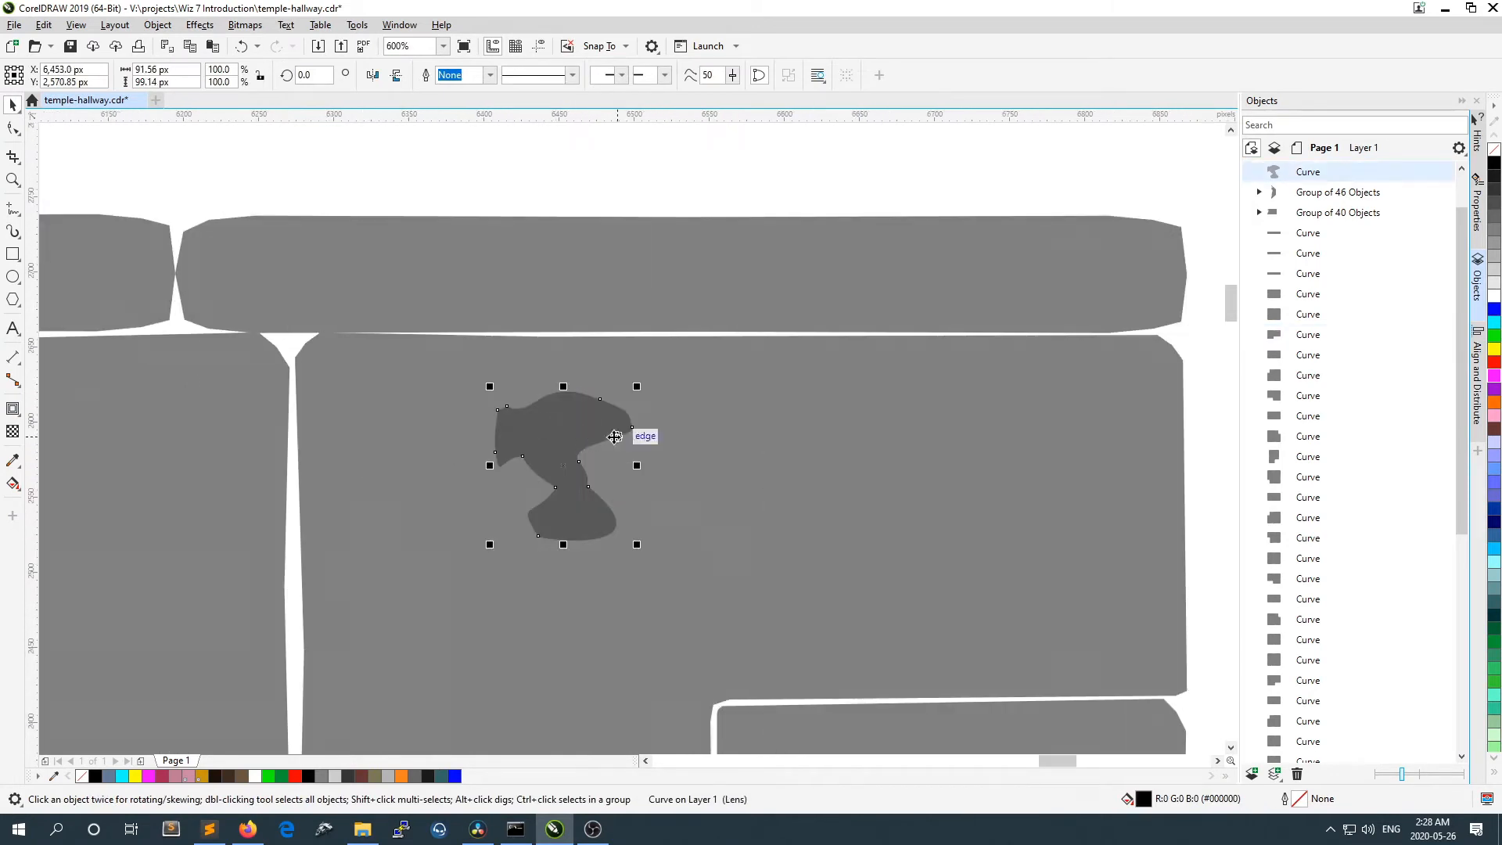
left_click(564, 428)
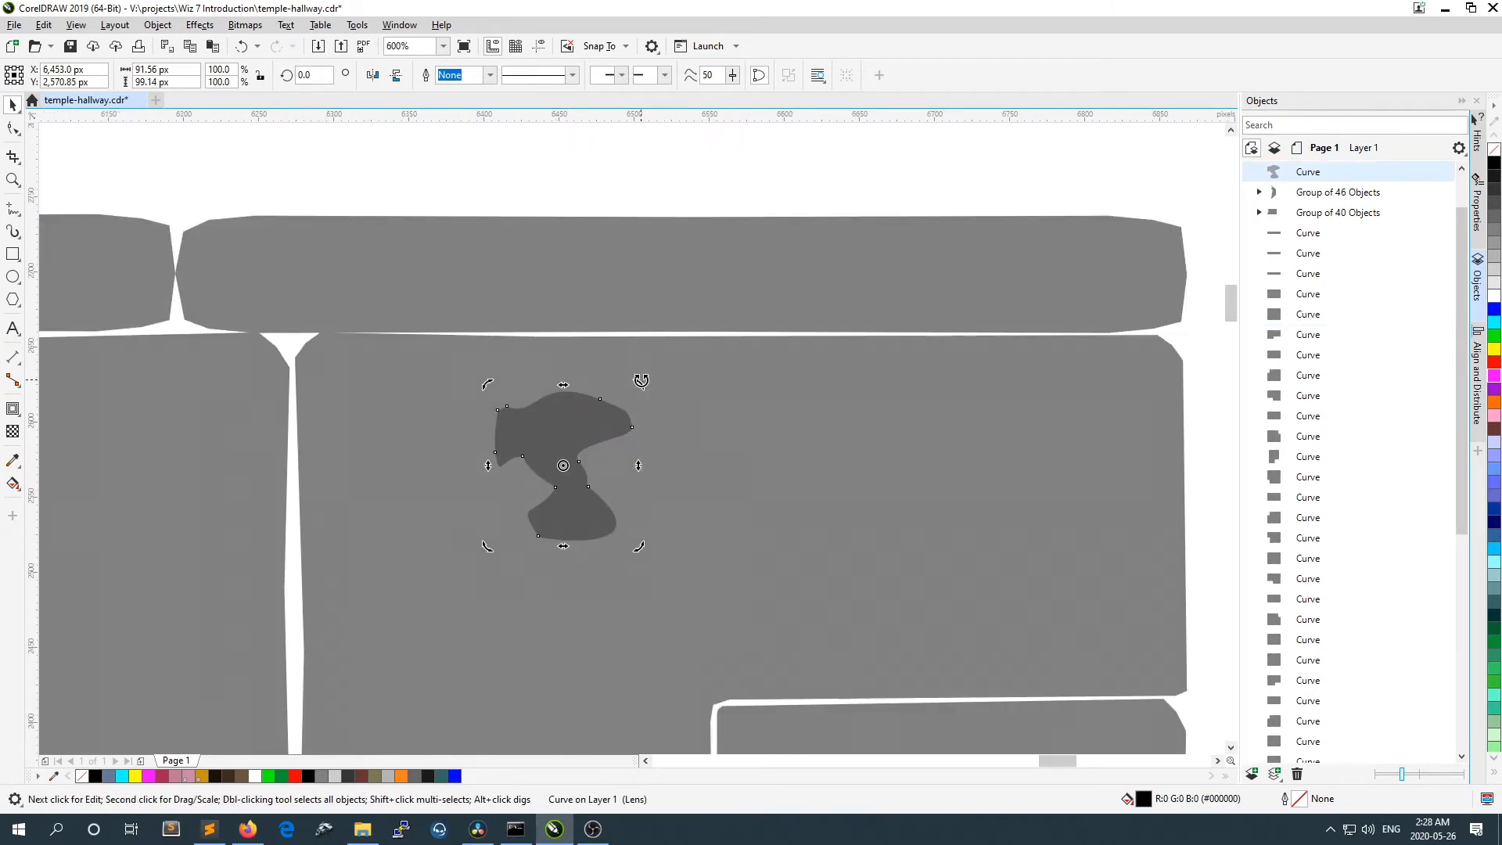
left_click(694, 420)
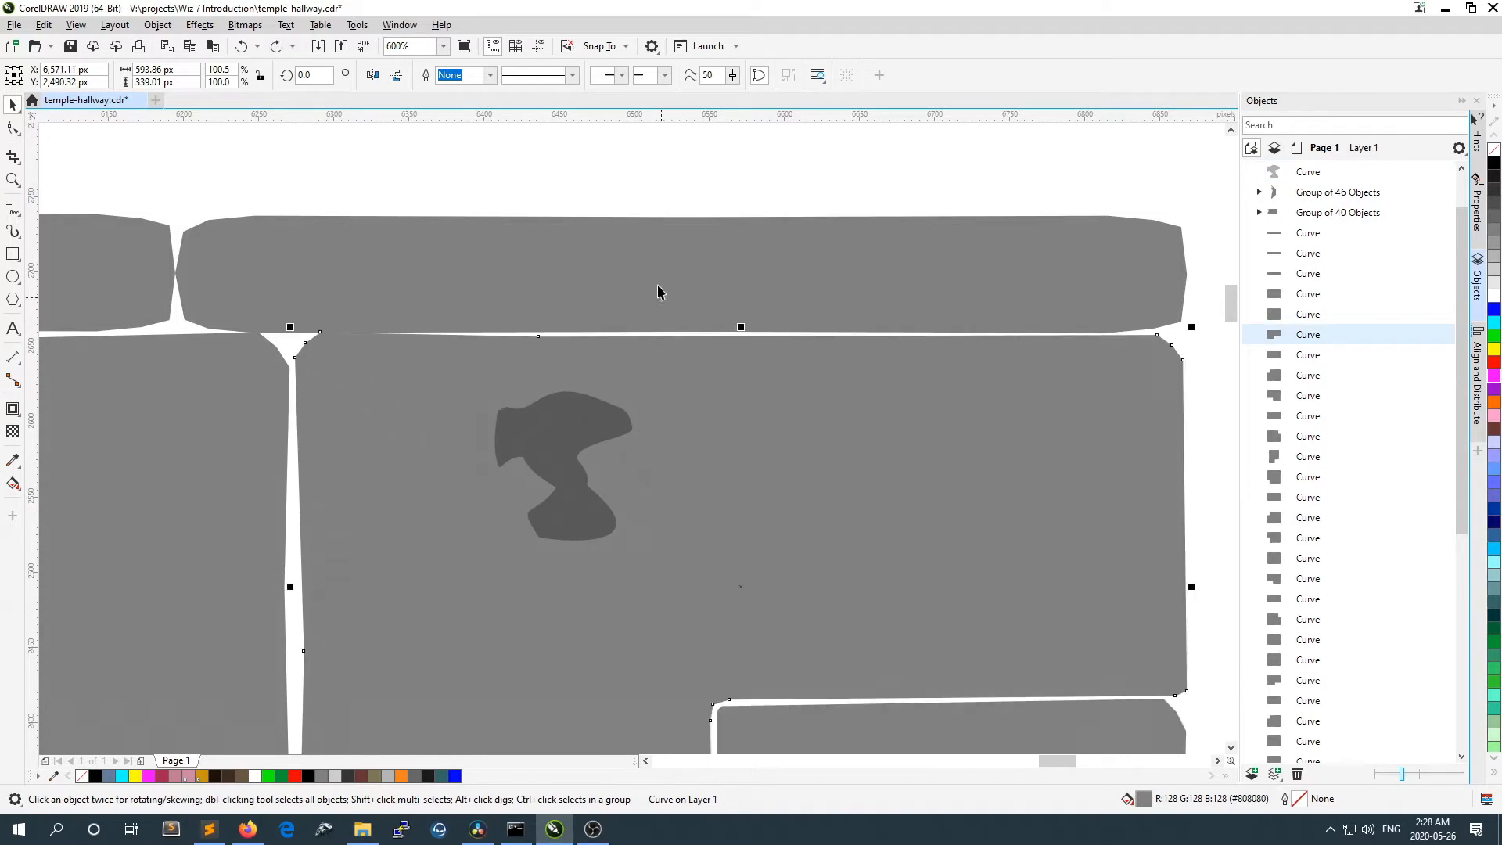
key("Escape")
left_click_drag(593, 436, 721, 438)
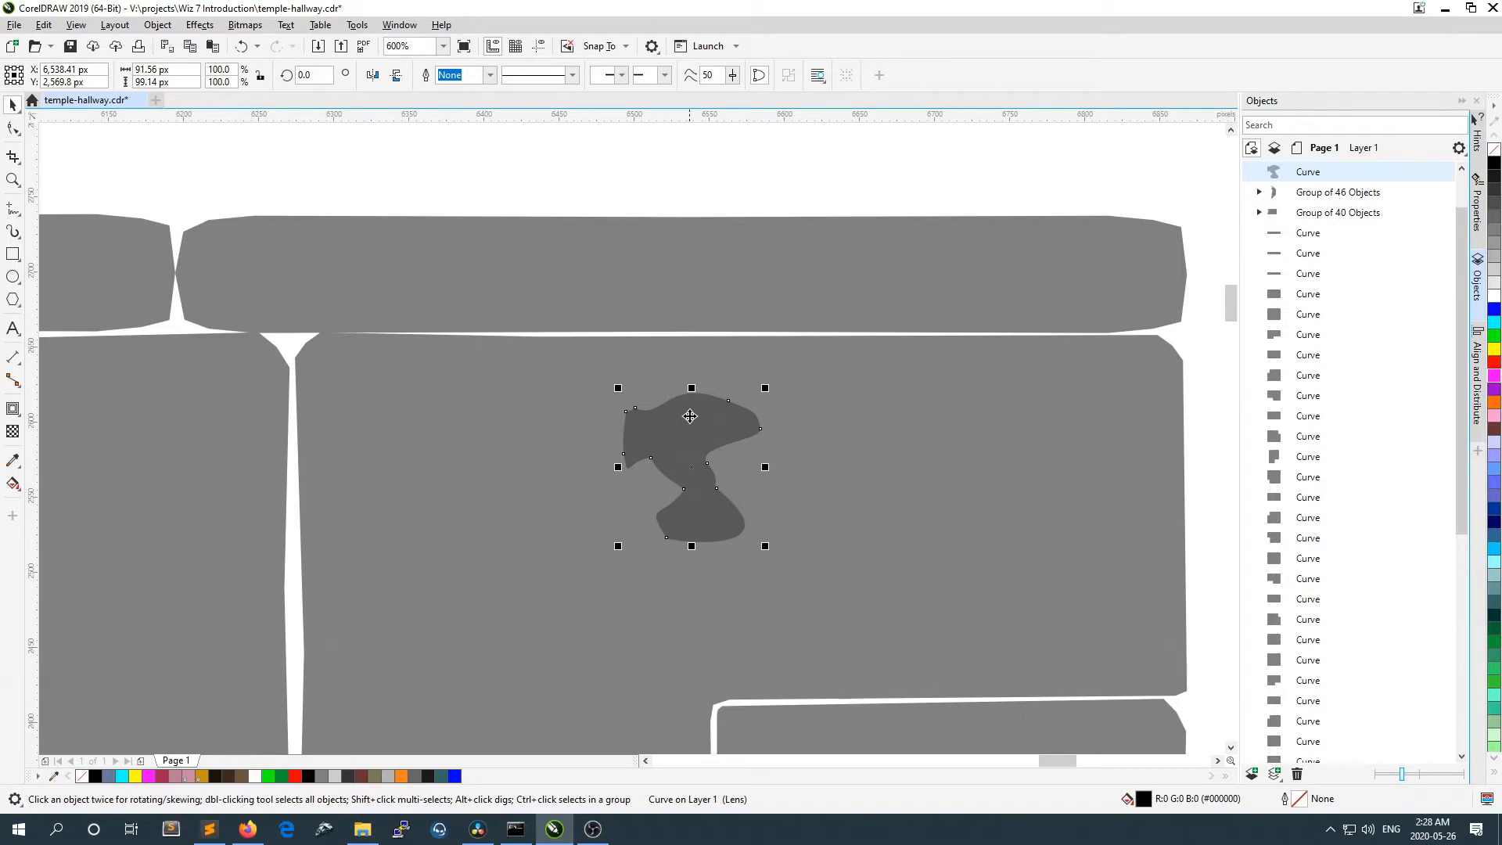
Step: Inspect the transparent shape up close and move it back near the notched stone's upper left corner
scroll(712, 440, "down", 2)
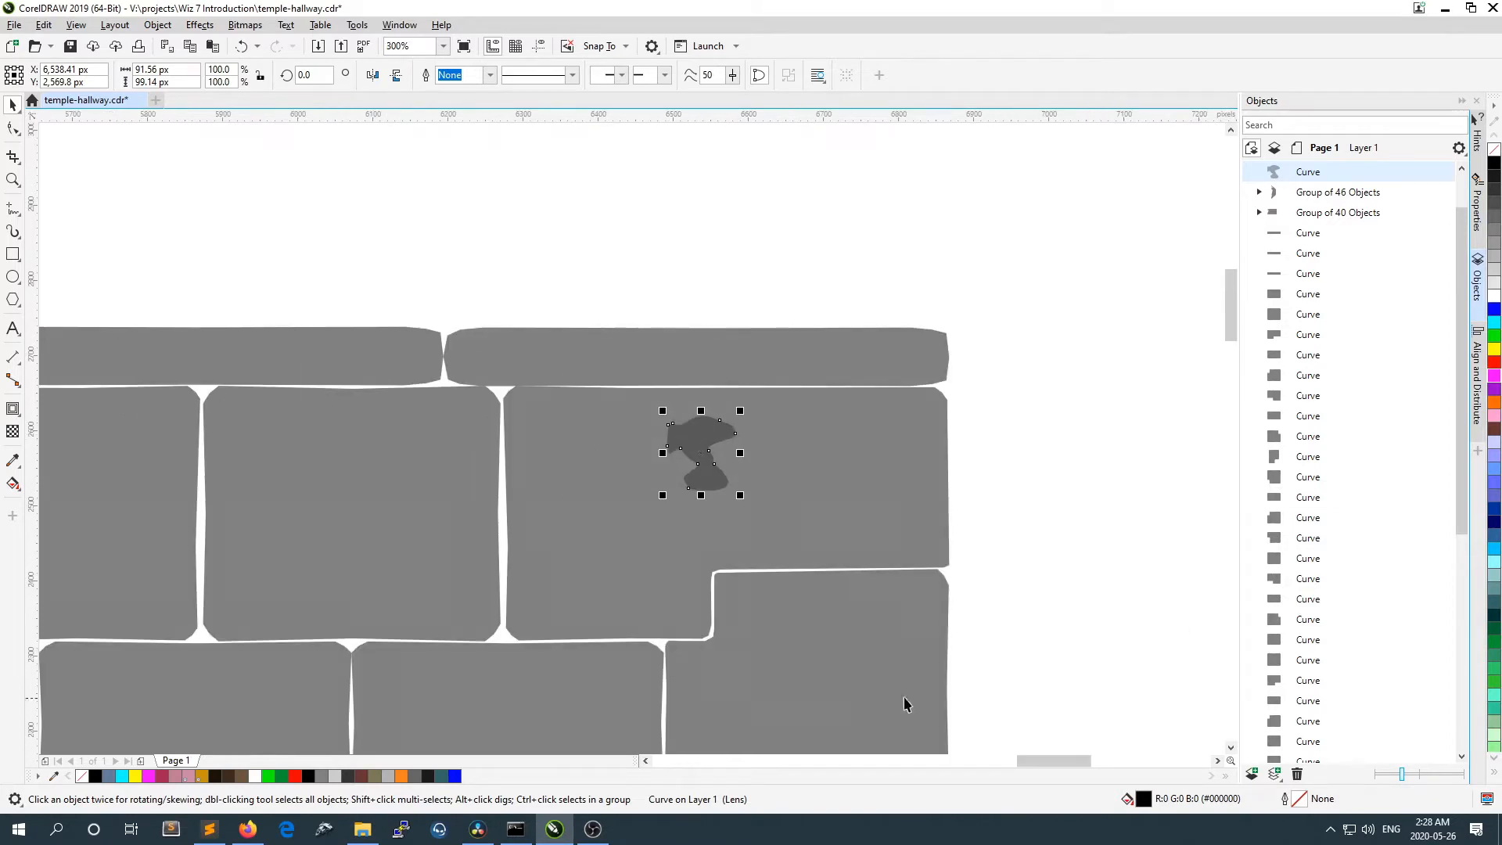
scroll(758, 450, "up", 6)
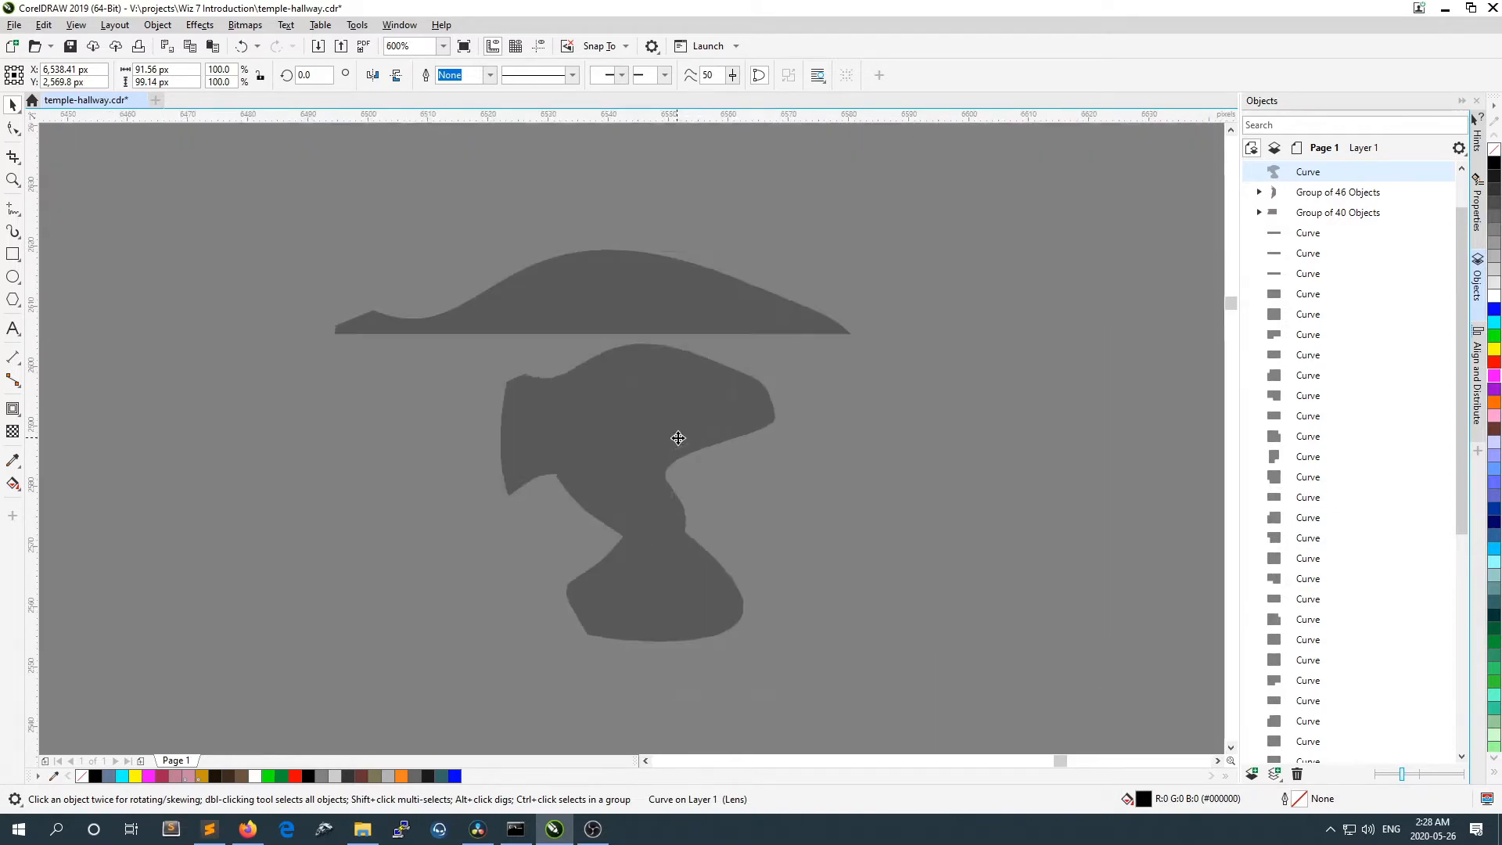
scroll(667, 424, "down", 4)
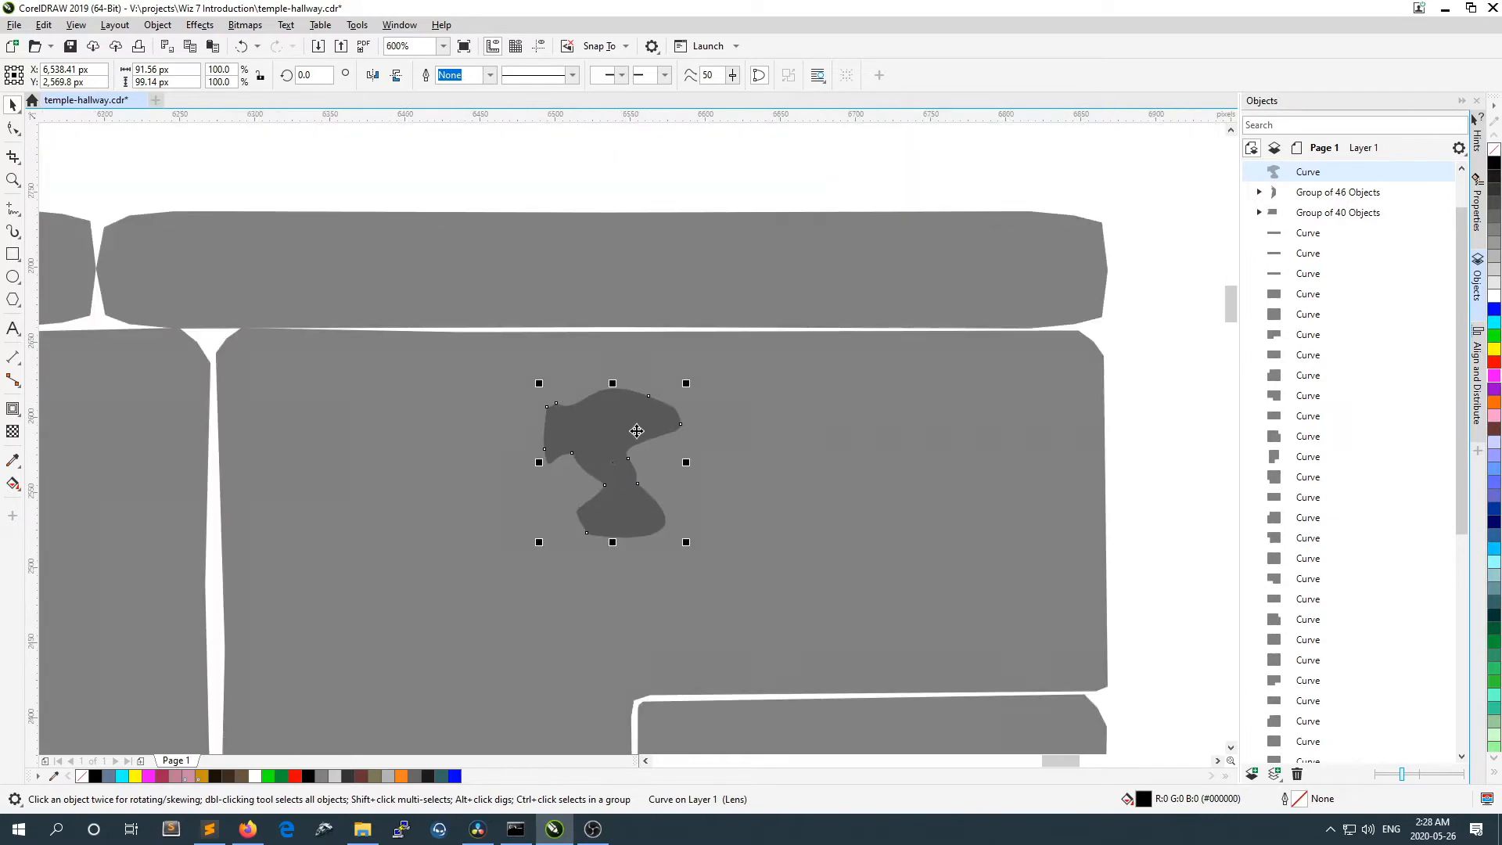
left_click_drag(628, 431, 349, 395)
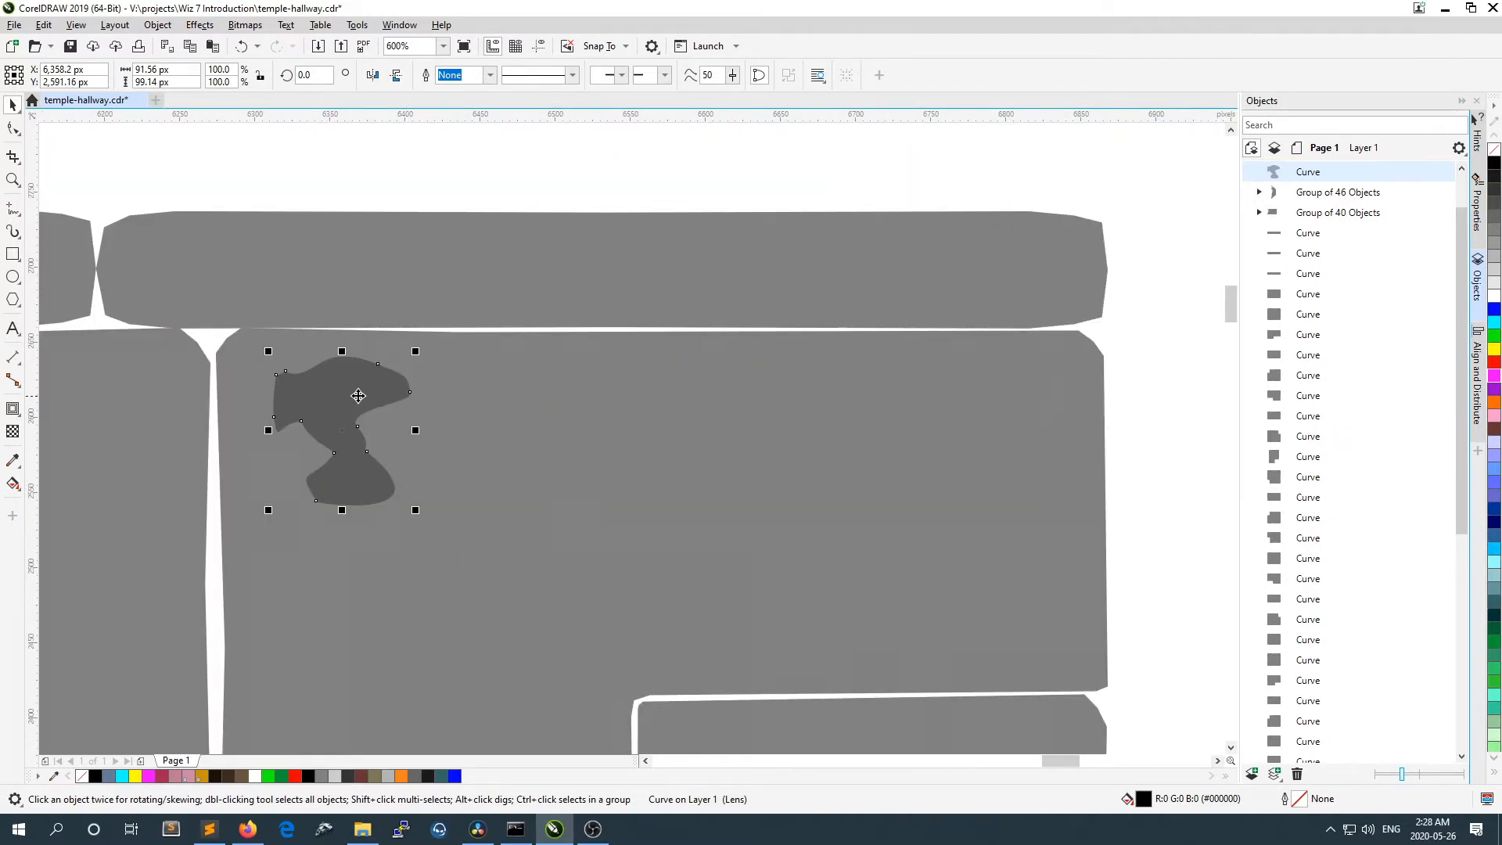
Step: Delete the transparent freehand shape from the notched stone
left_click_drag(231, 177, 388, 172)
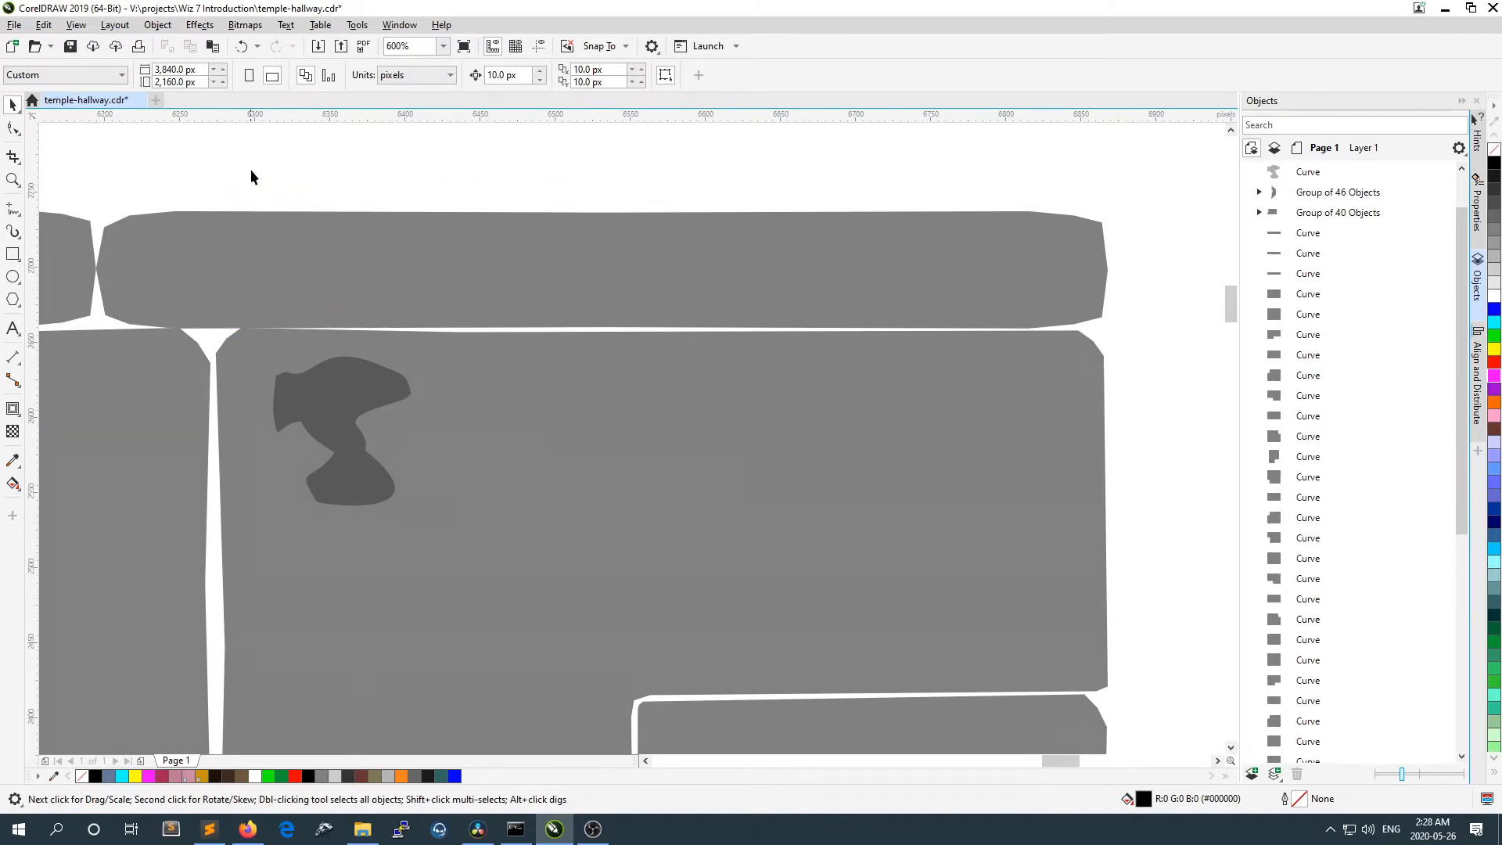
left_click_drag(624, 610, 551, 595)
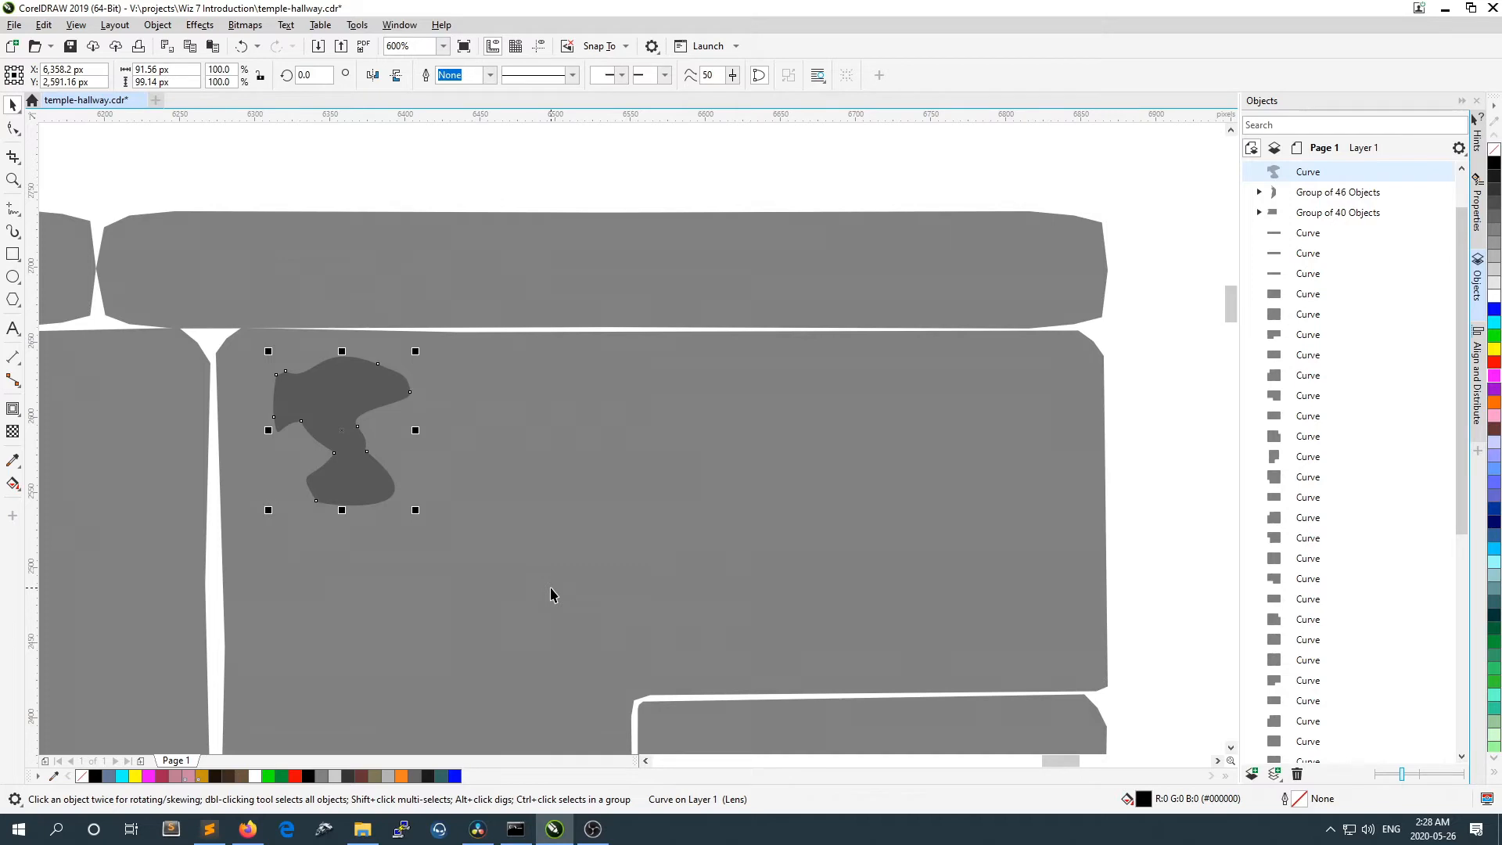
left_click(308, 191)
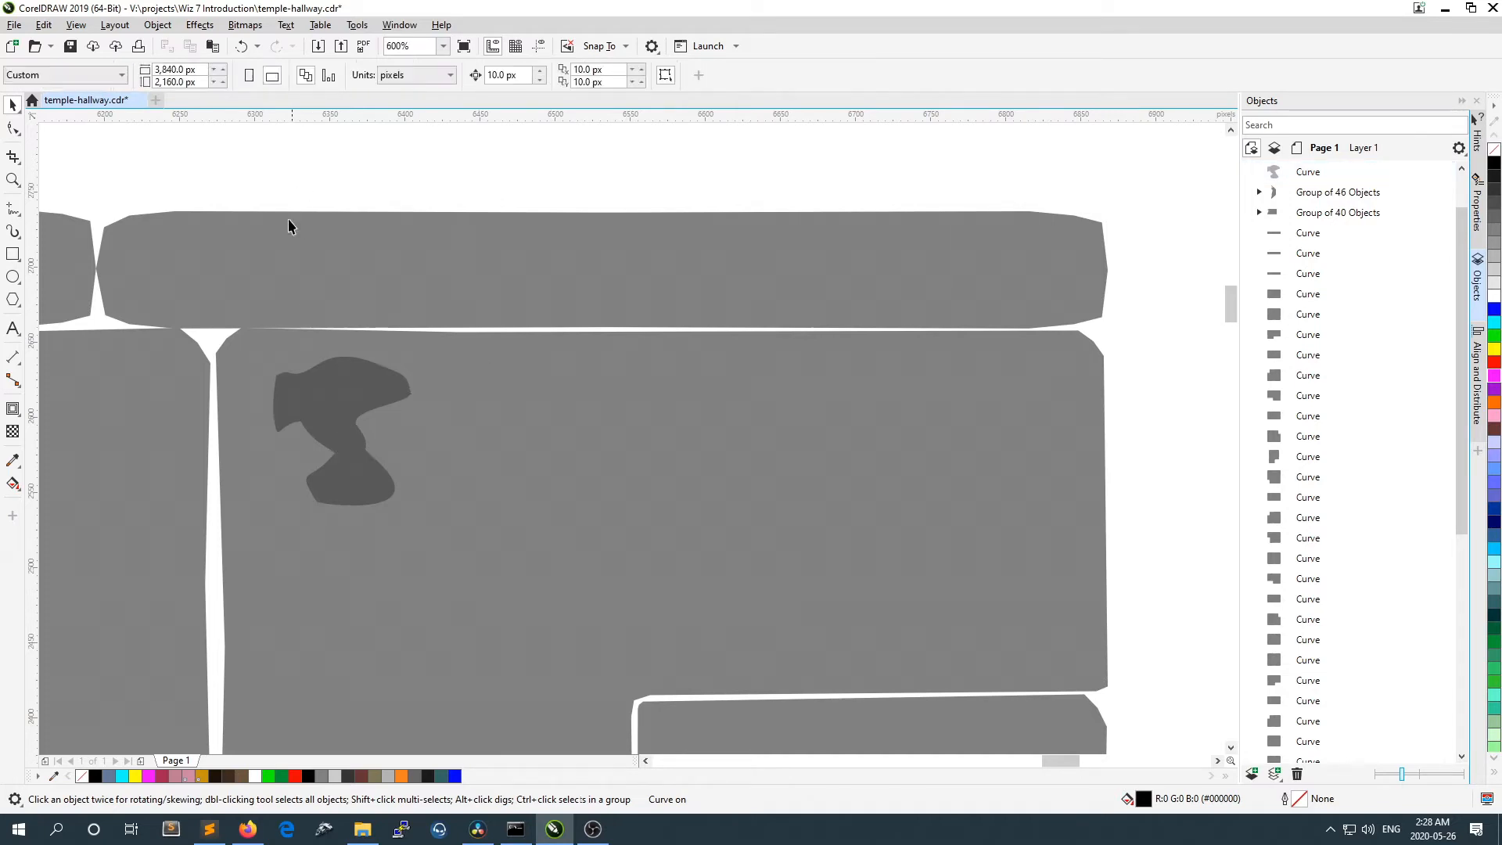
left_click(331, 385)
key("Delete")
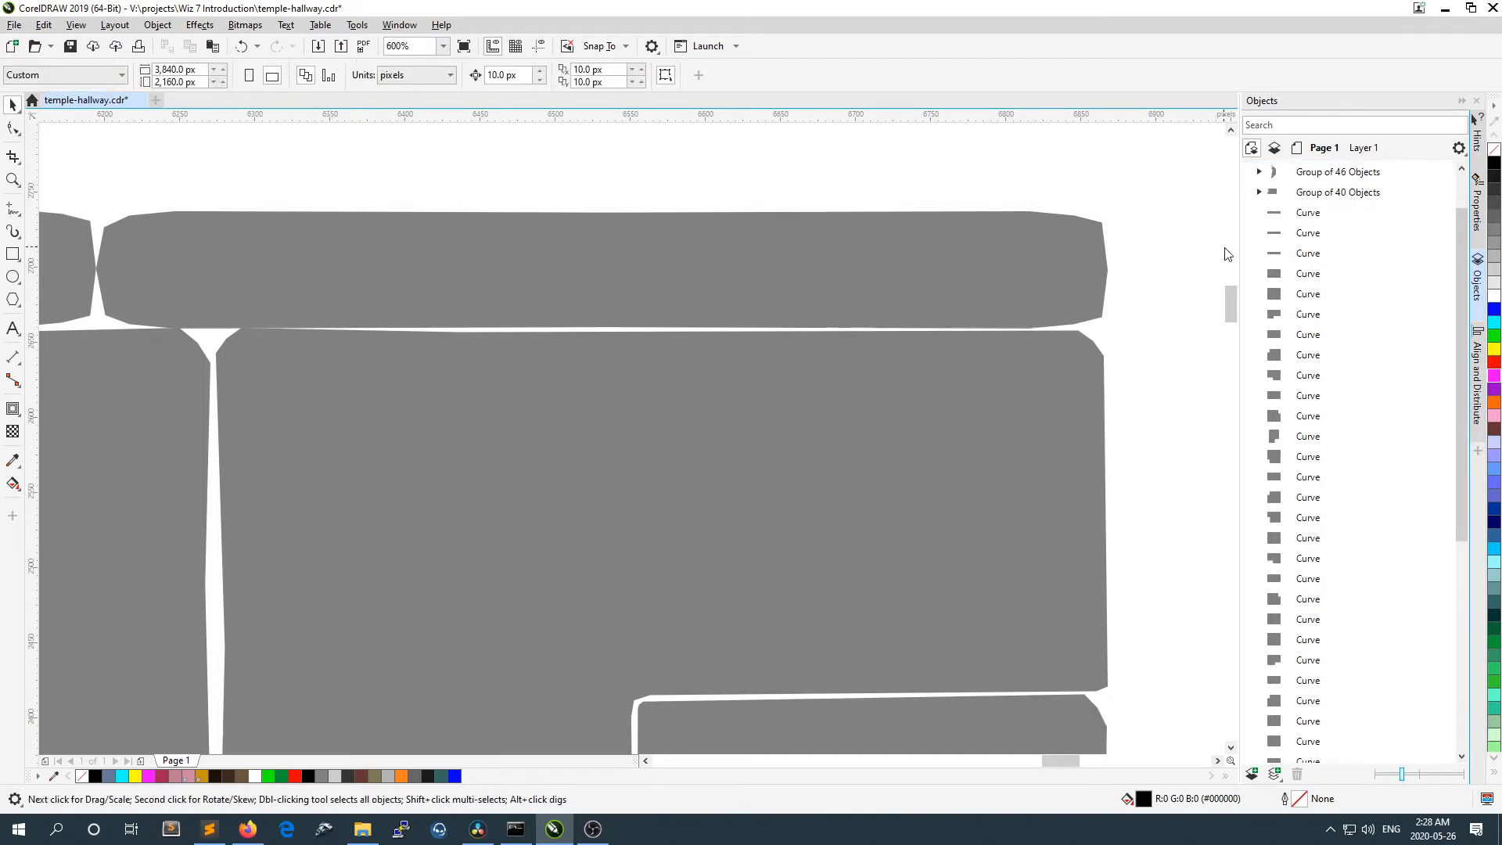
left_click_drag(1233, 296, 1232, 308)
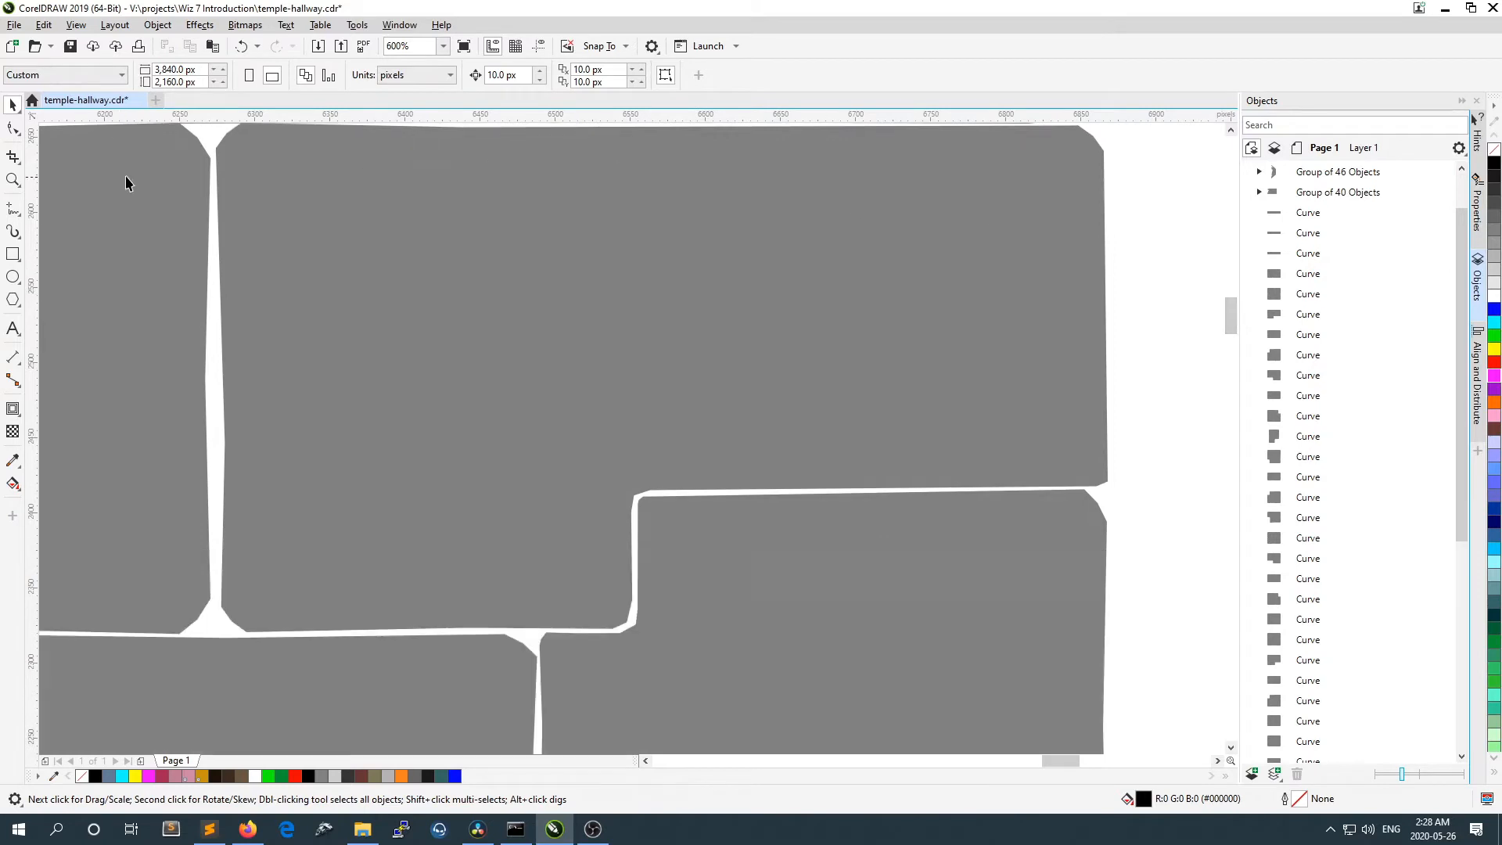
left_click(509, 282)
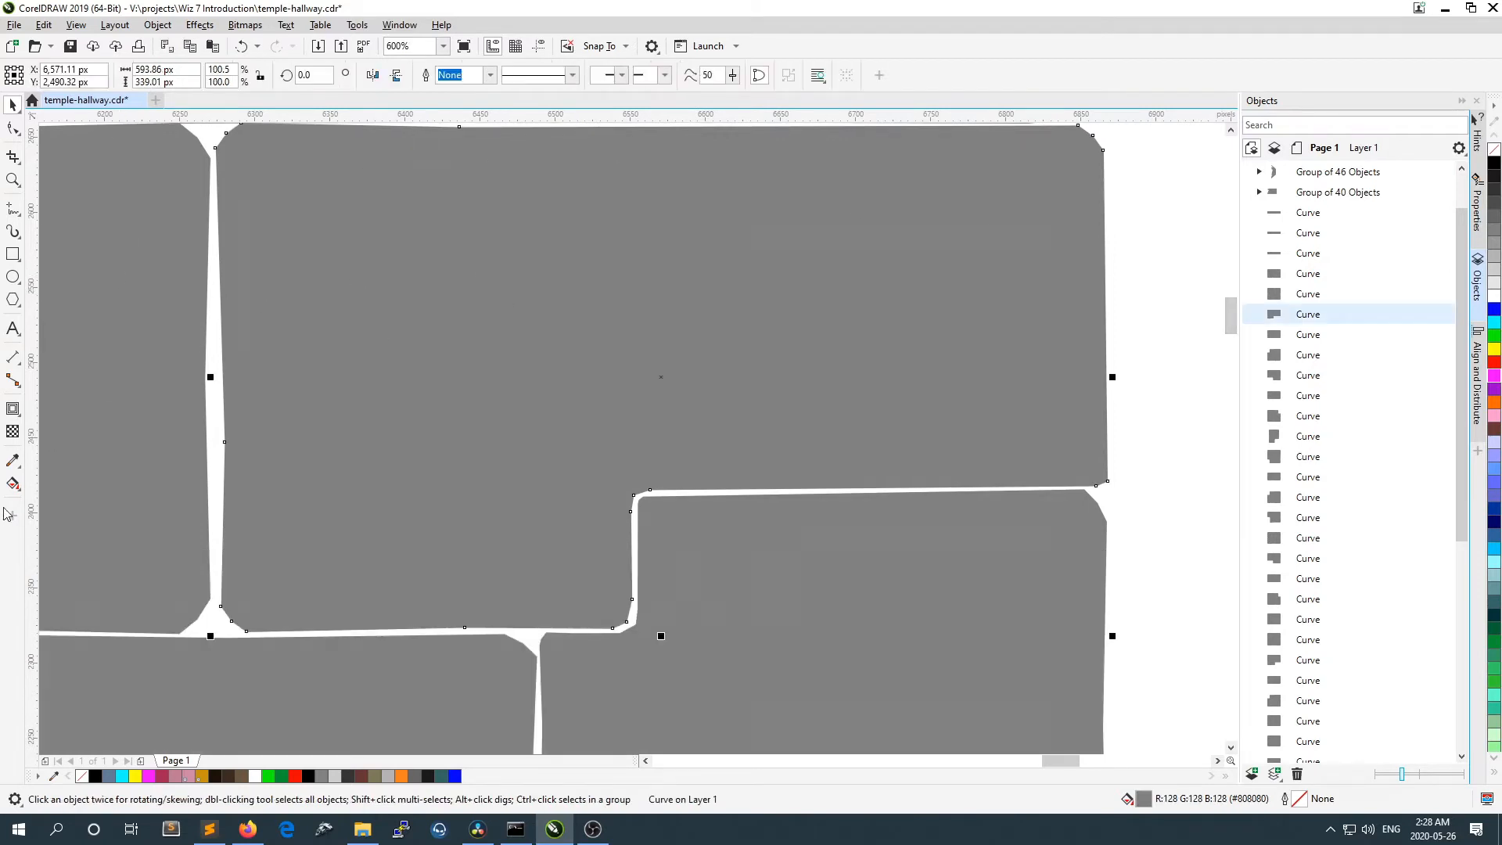
left_click(14, 410)
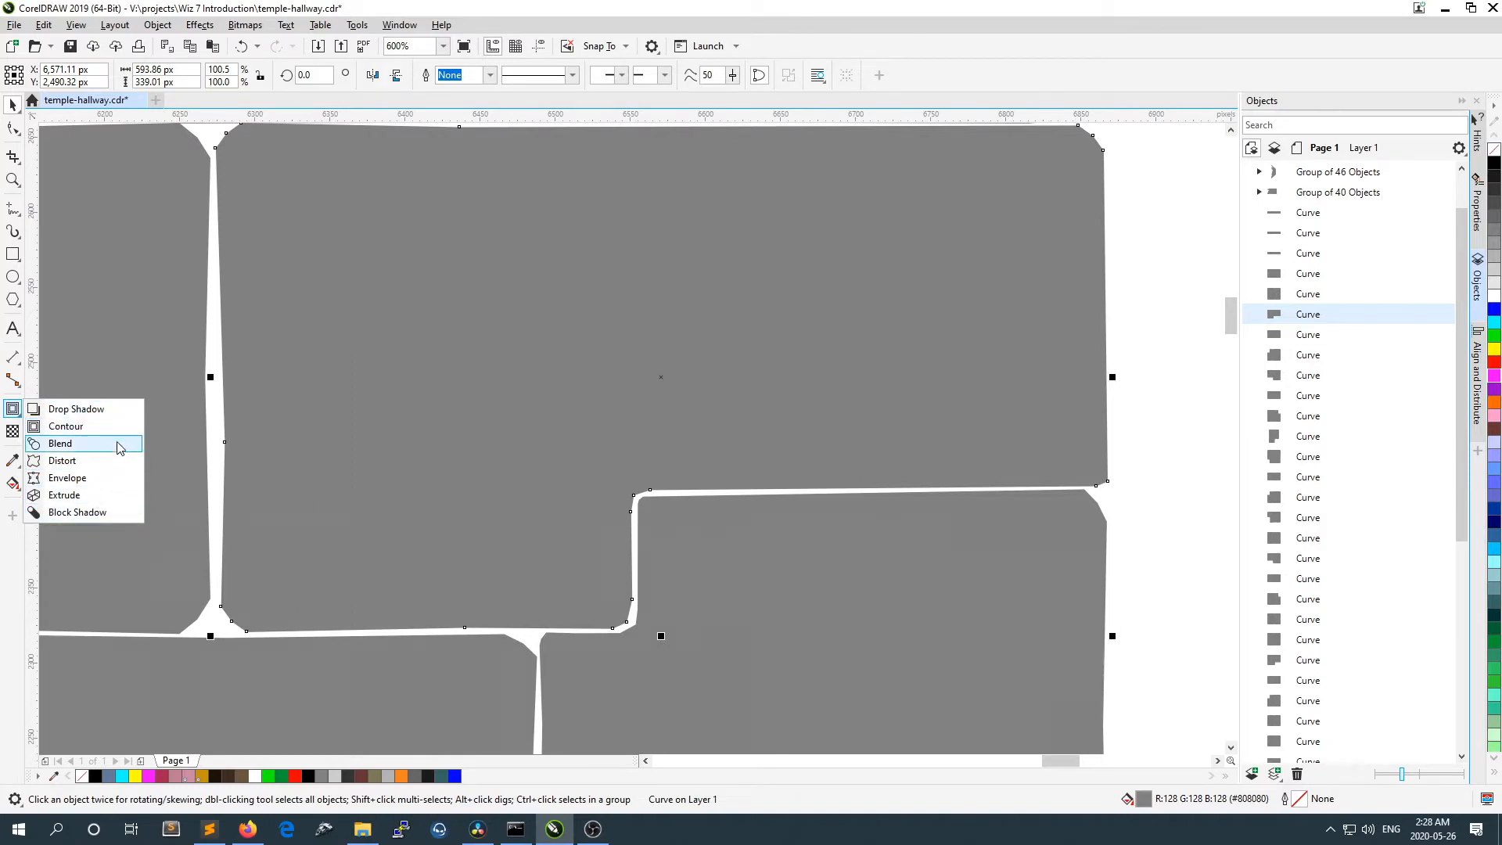
left_click(12, 105)
left_click(11, 105)
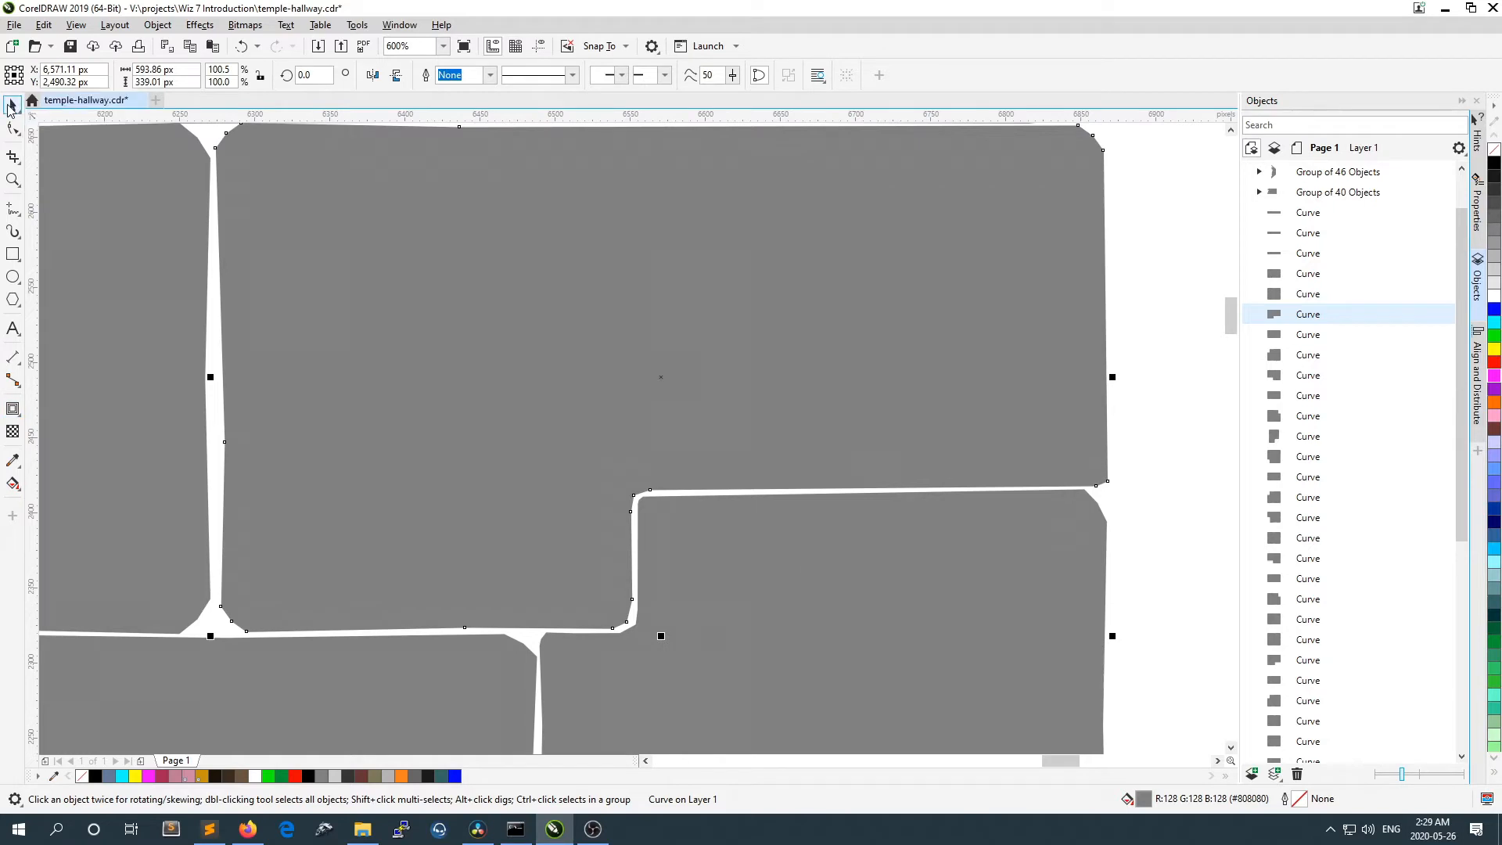
Step: Draw a rectangle about 176 by 215 px over the left part of the notched stone
left_click(12, 255)
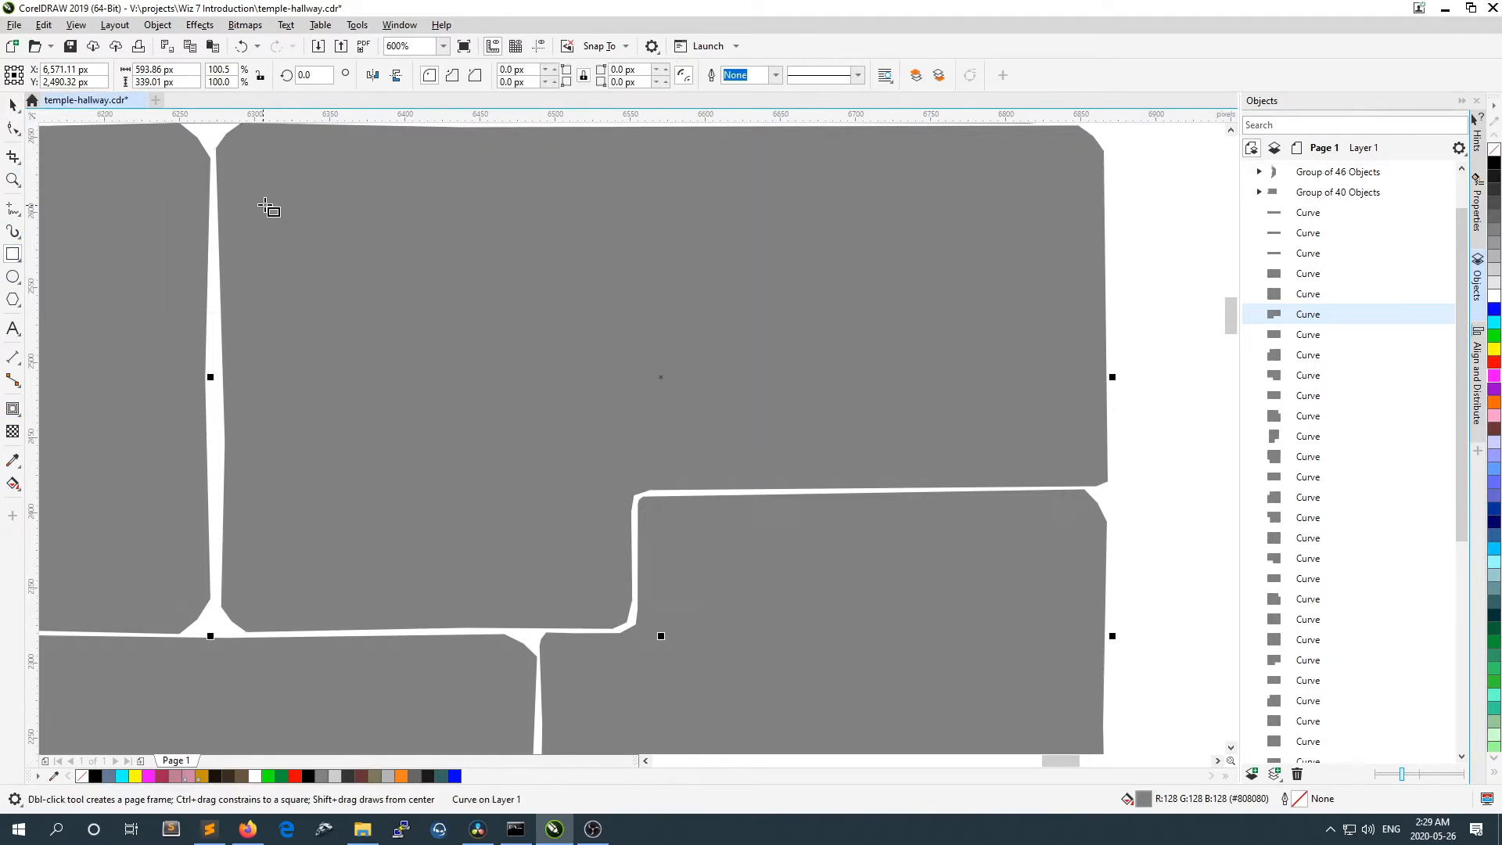
left_click_drag(282, 189, 556, 520)
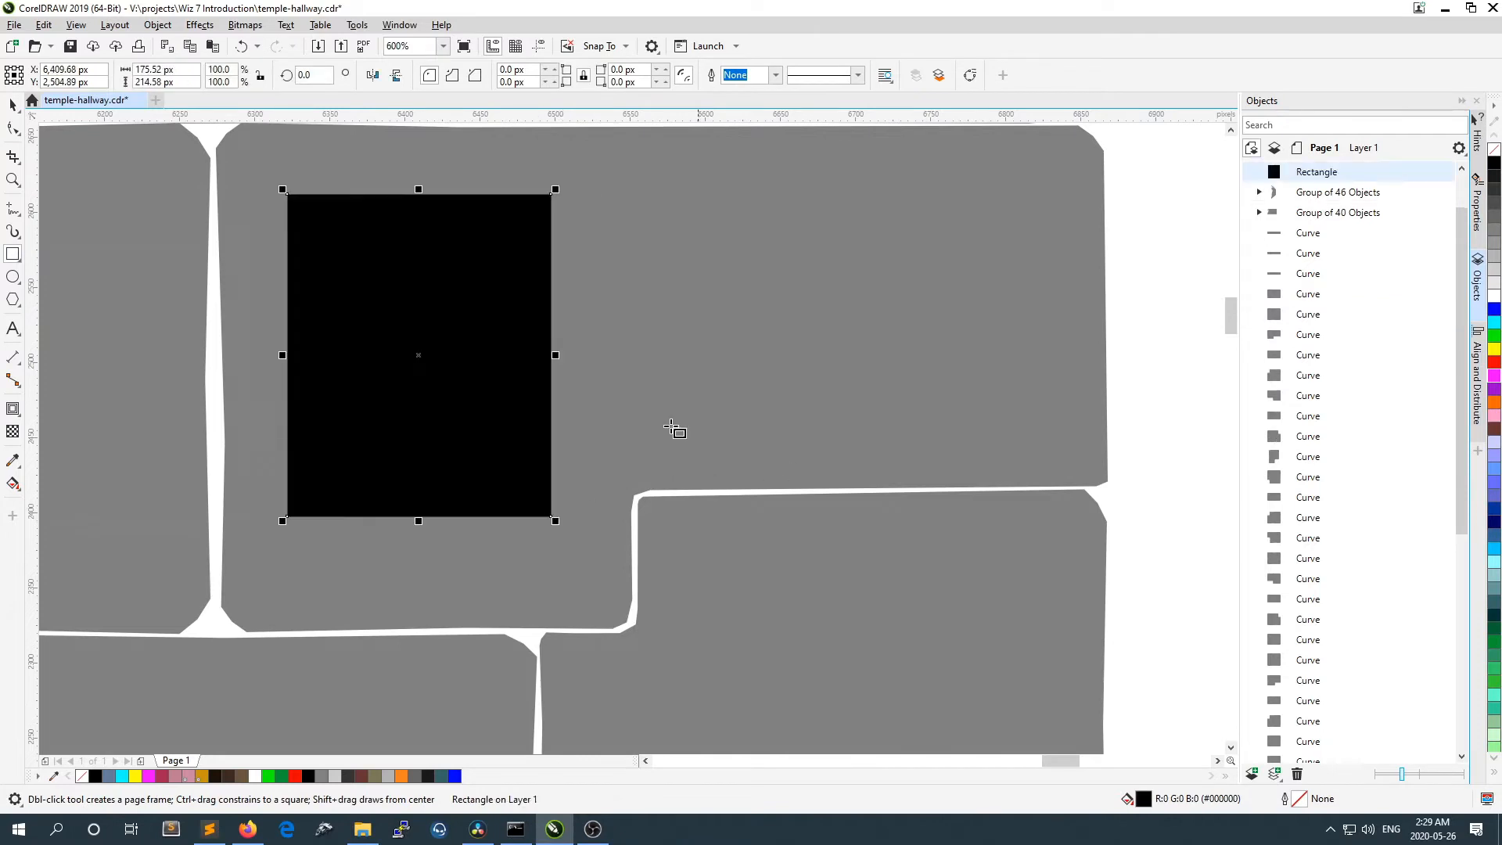
left_click(12, 105)
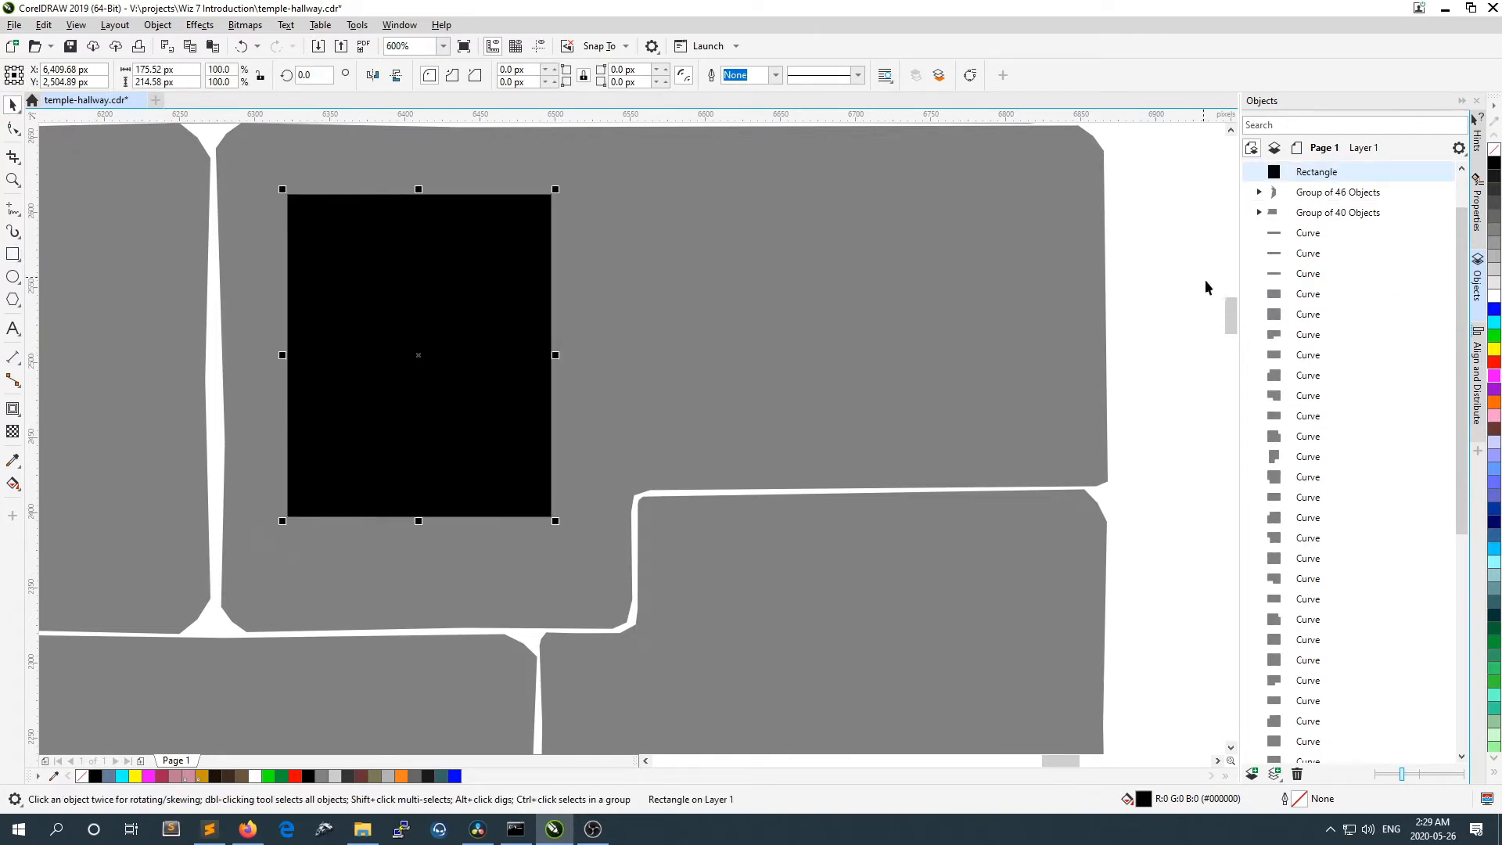
Step: Blend the notched stone into the black rectangle lying over its left part, using 20 blend steps
scroll(886, 300, "up", 2)
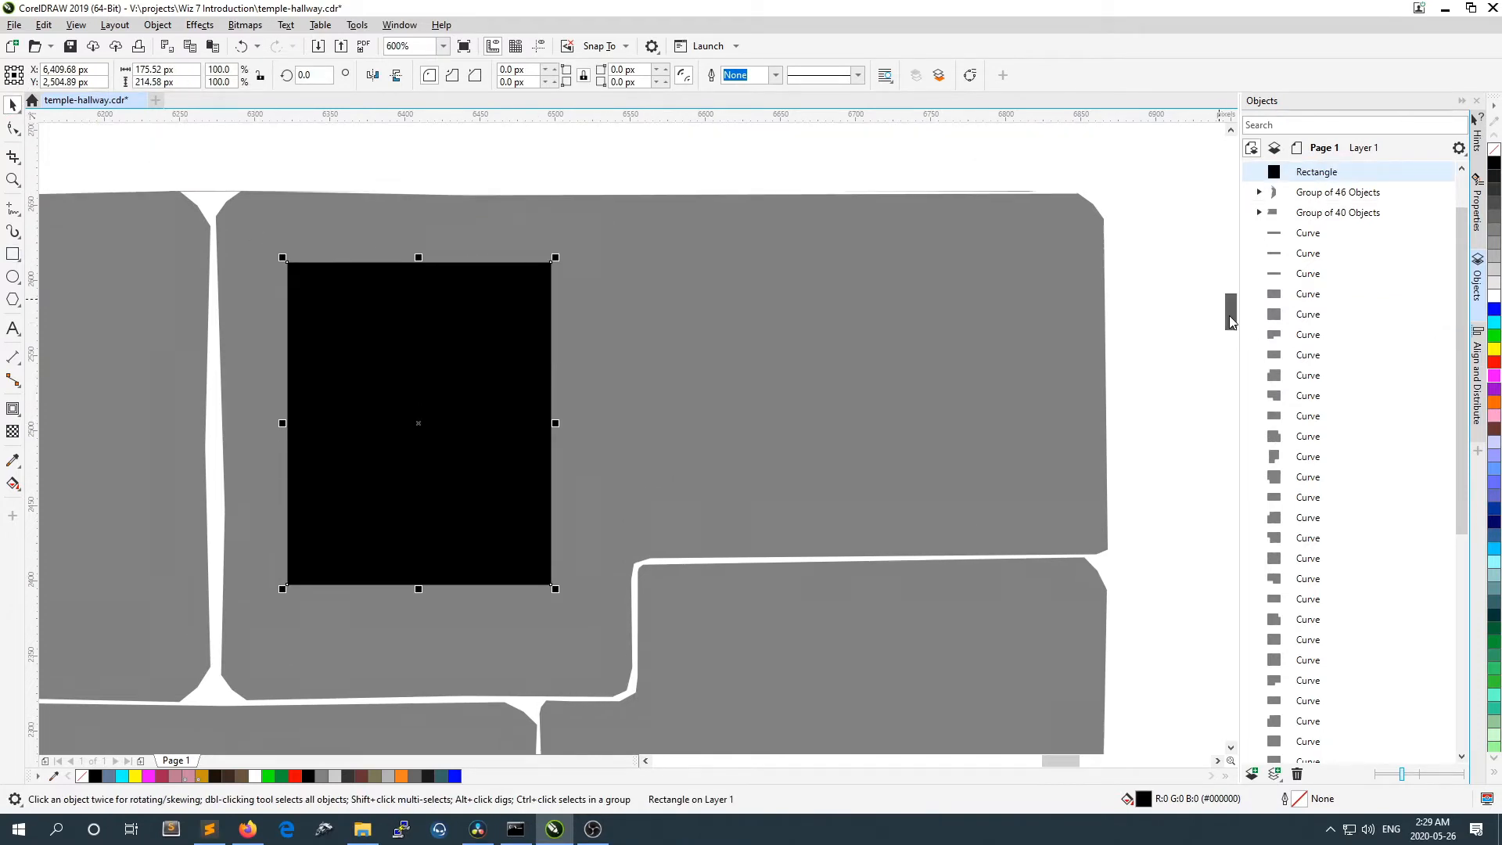
left_click(927, 281)
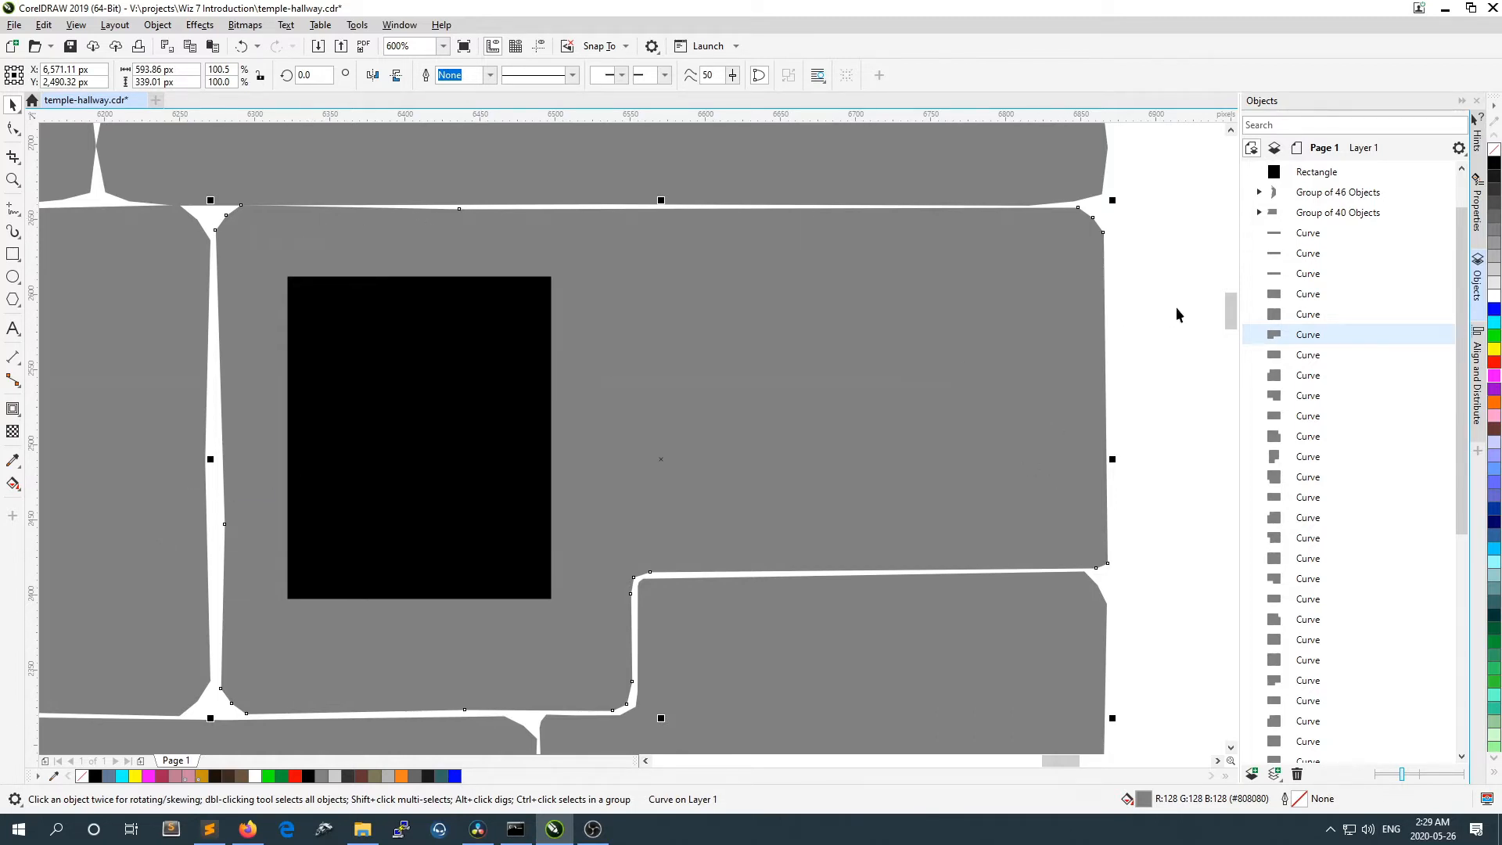
left_click(1199, 306)
left_click(962, 278)
left_click(413, 352, "shift")
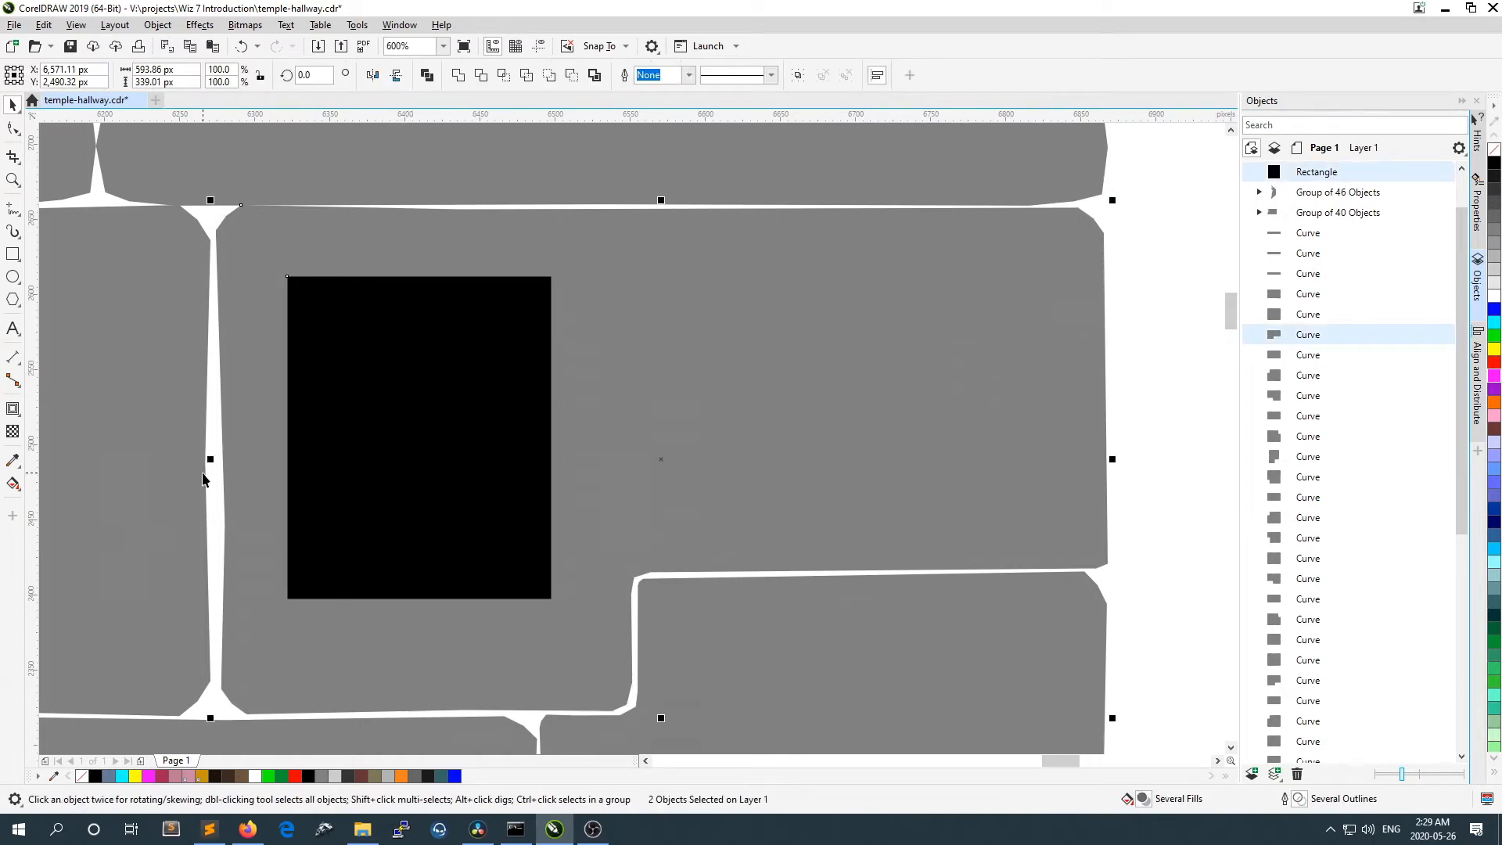
left_click(21, 419)
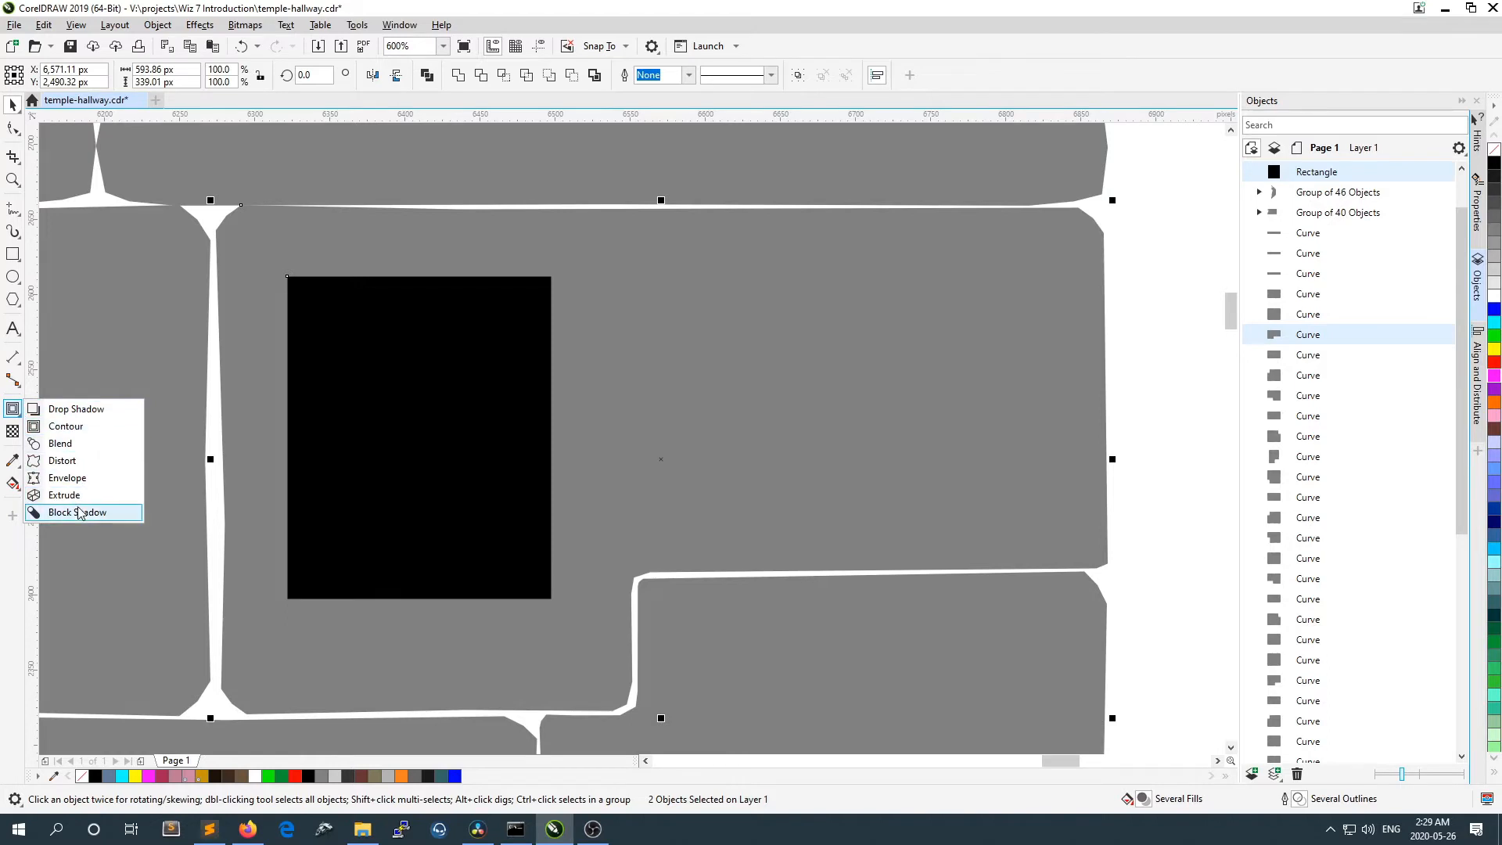
left_click(86, 446)
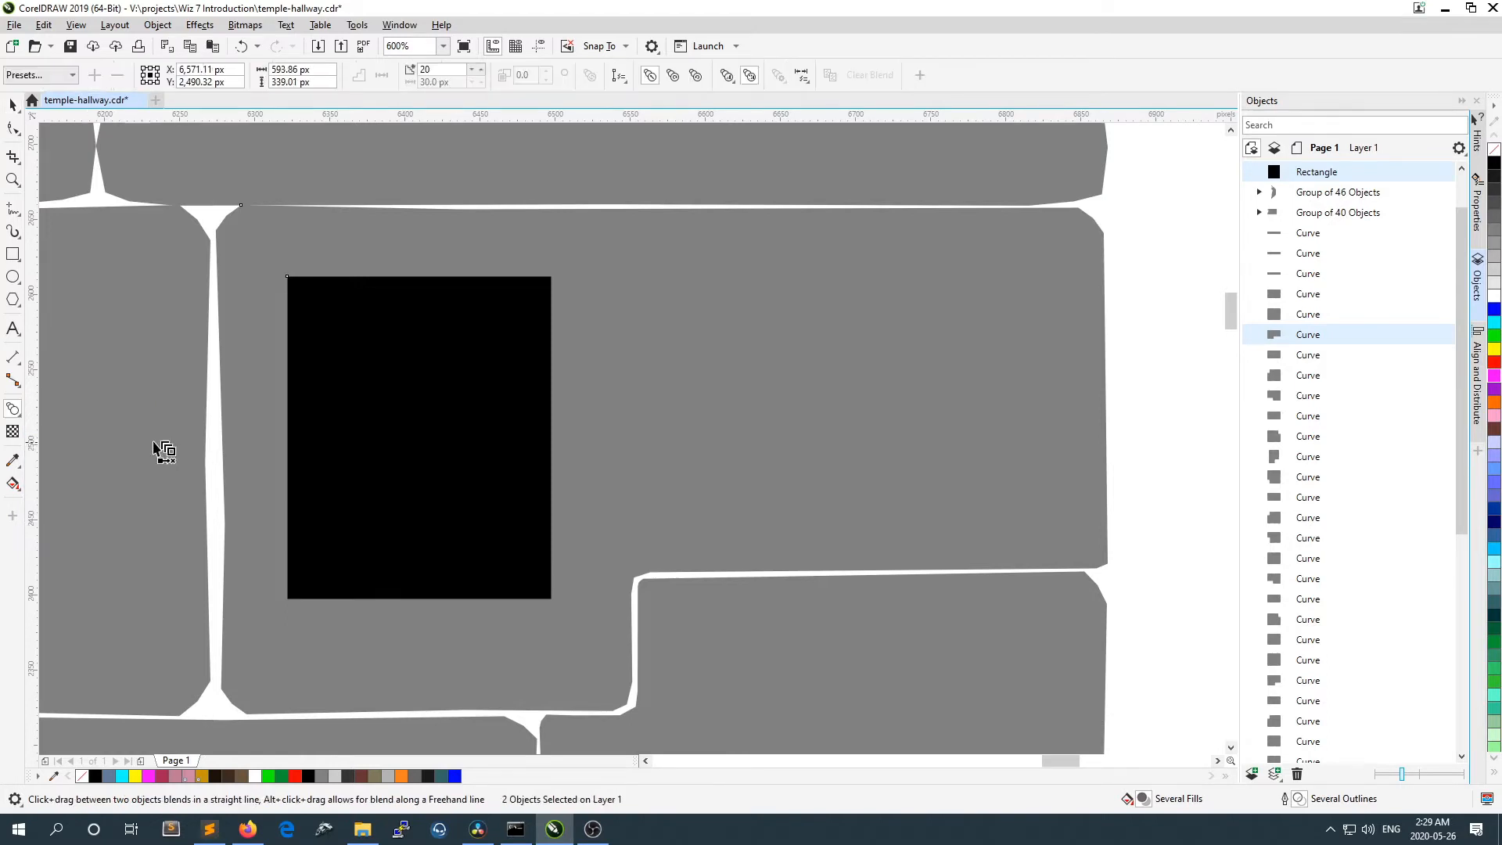
left_click(11, 104)
left_click(915, 329)
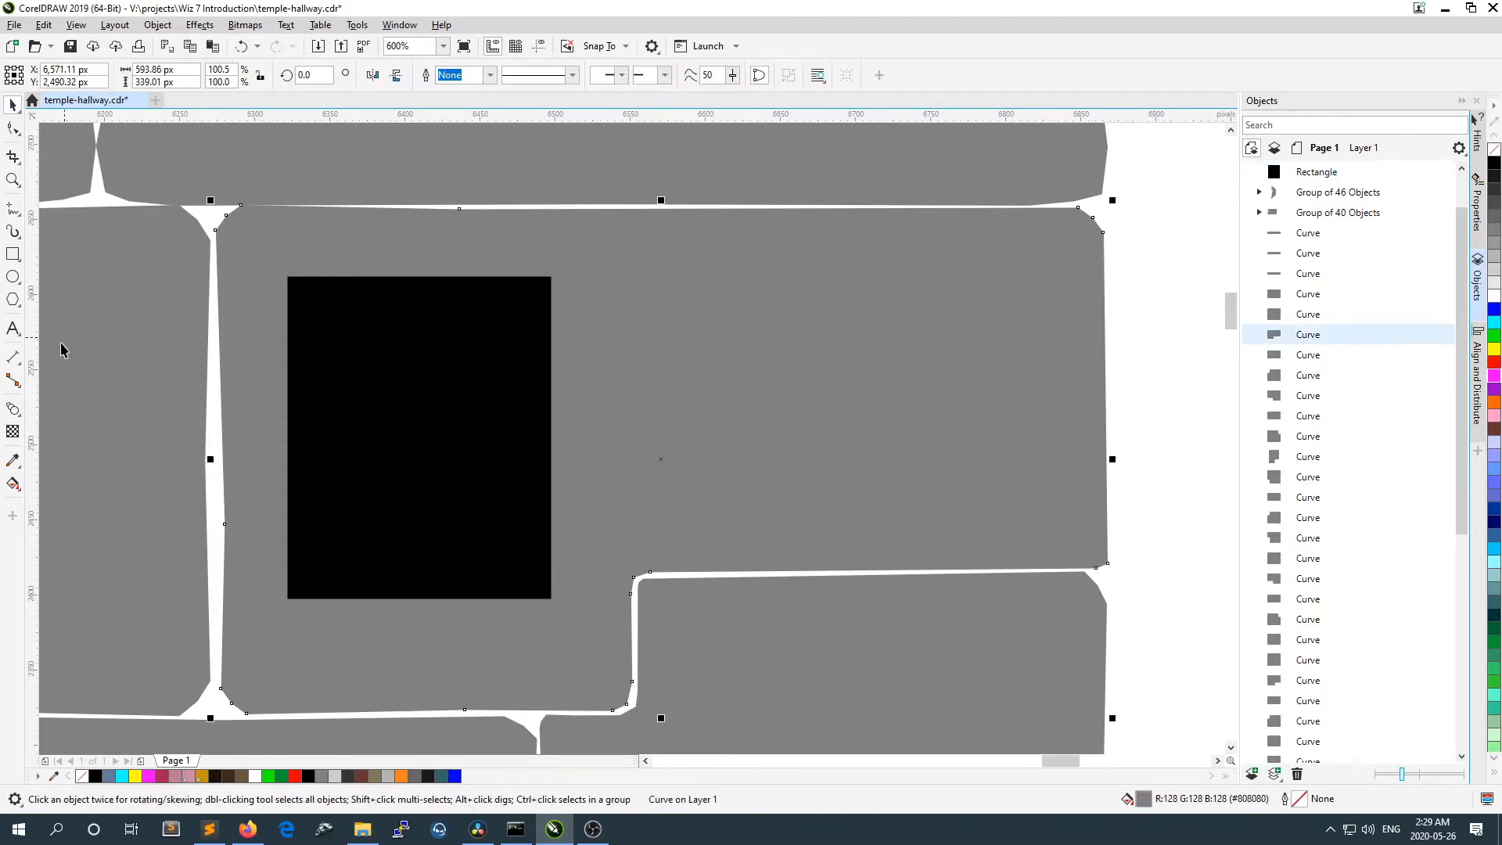
left_click(13, 408)
left_click_drag(875, 399, 464, 413)
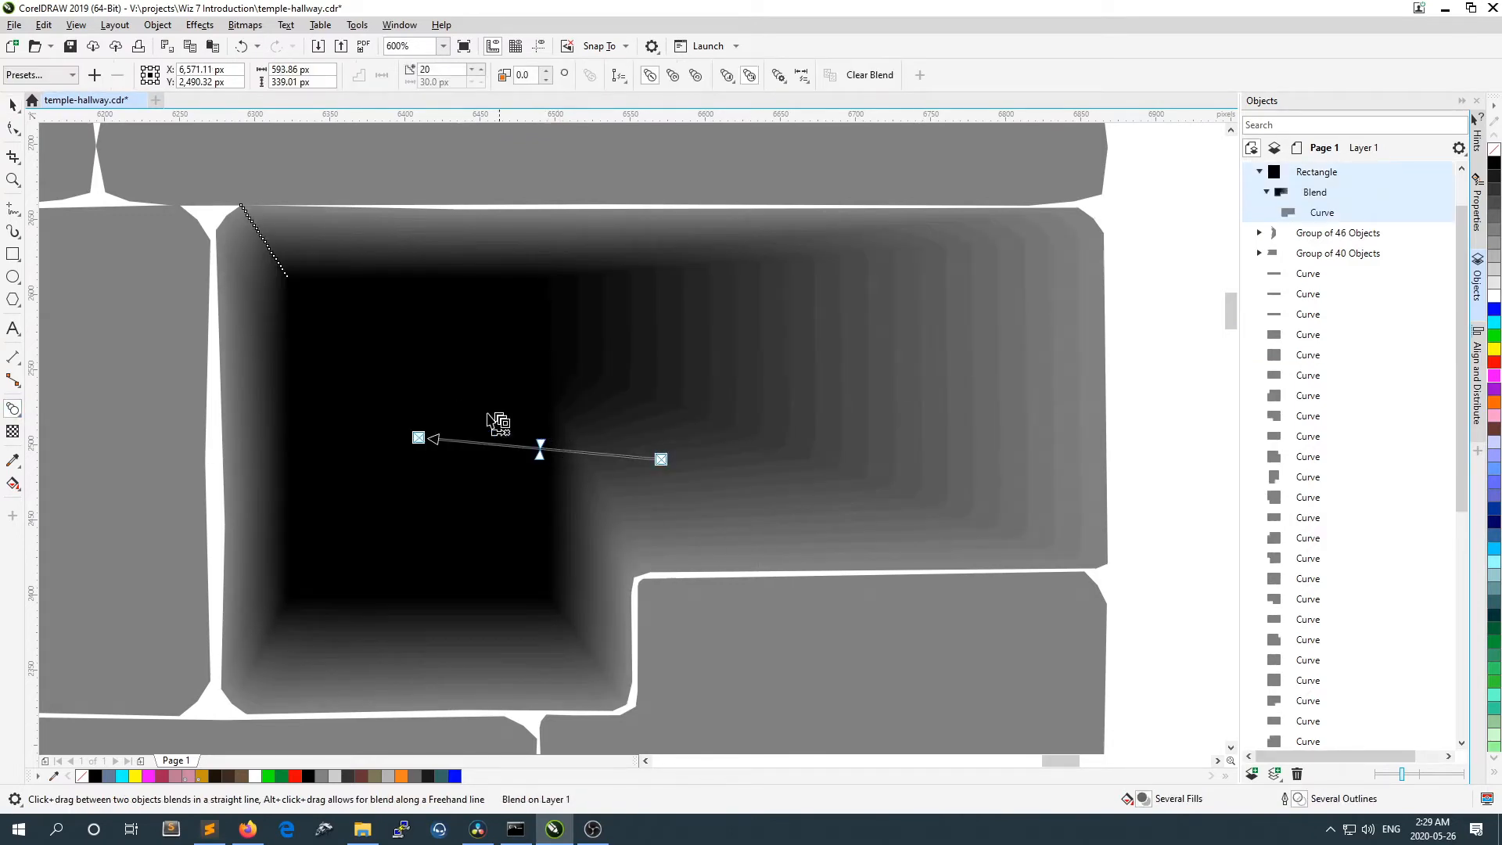
Step: Try to move the blended stone up and away from the wall, to about X 6,933 px, Y 2,733 px
left_click(12, 104)
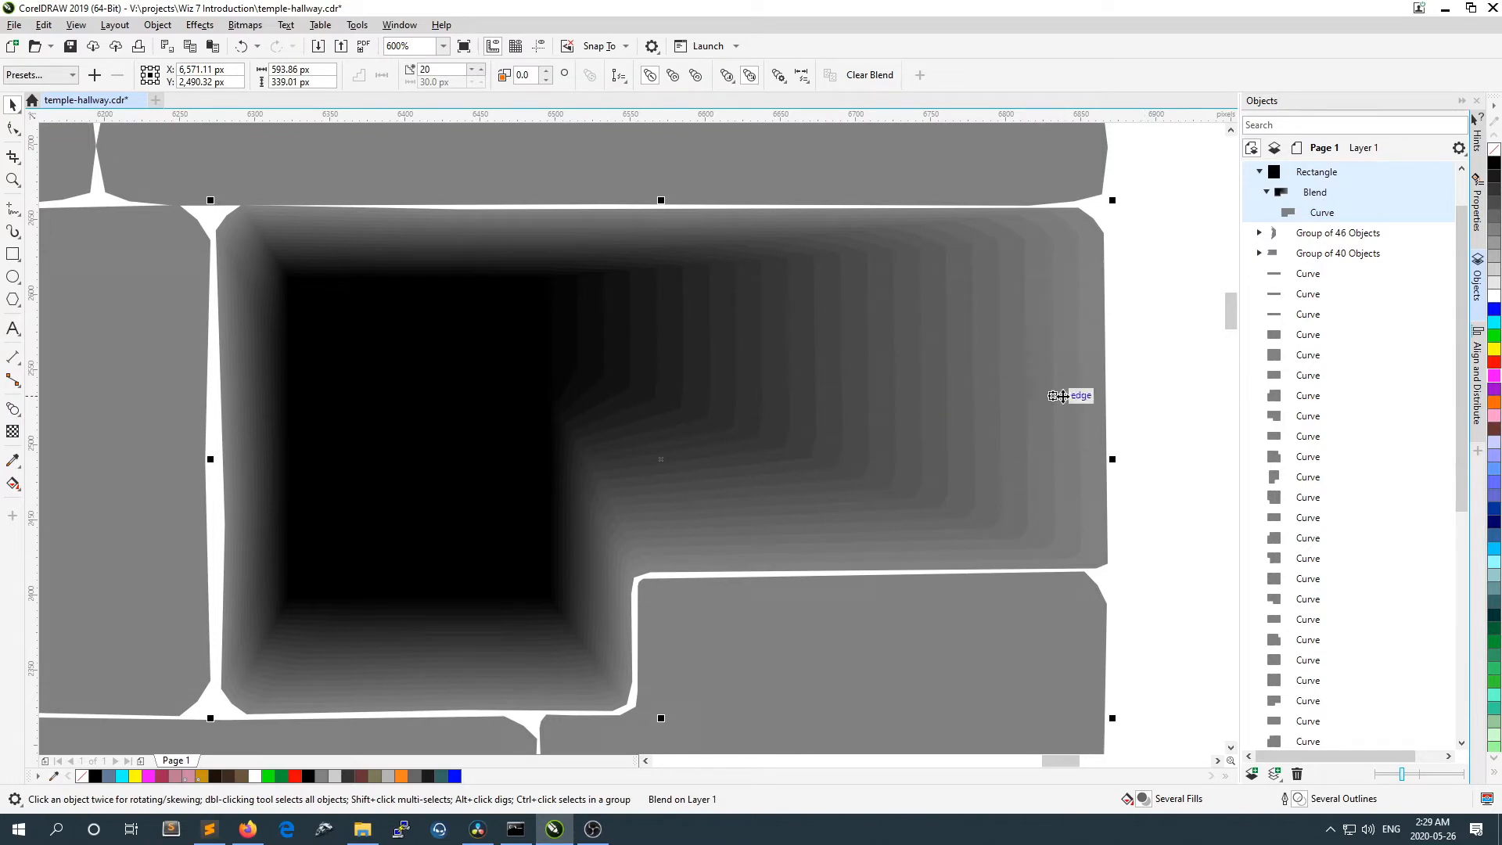
scroll(1109, 440, "down", 2)
scroll(1219, 393, "up", 2)
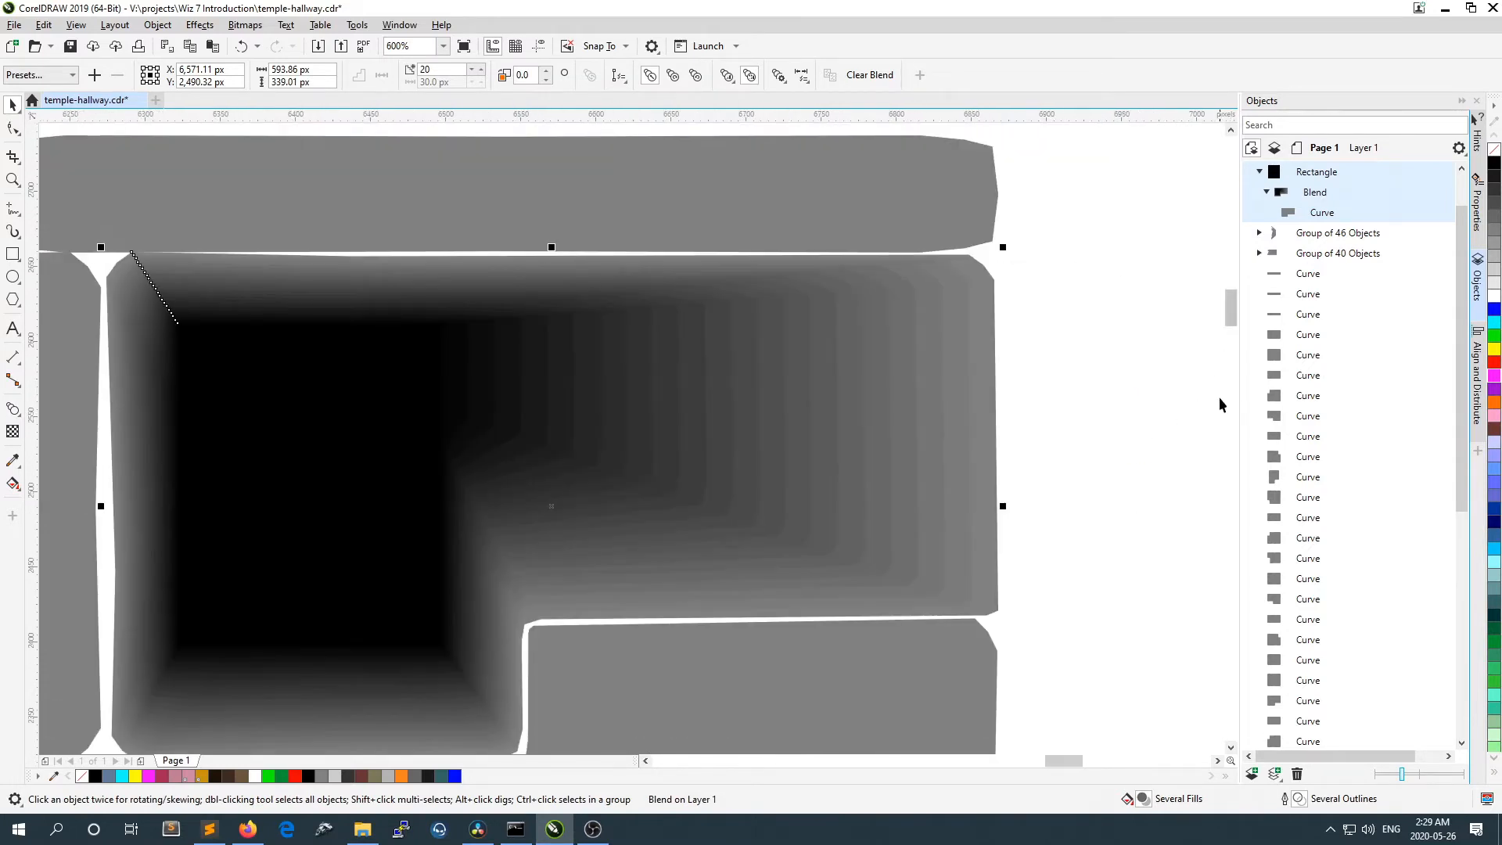
scroll(1219, 397, "down", 2)
left_click_drag(787, 442, 1058, 260)
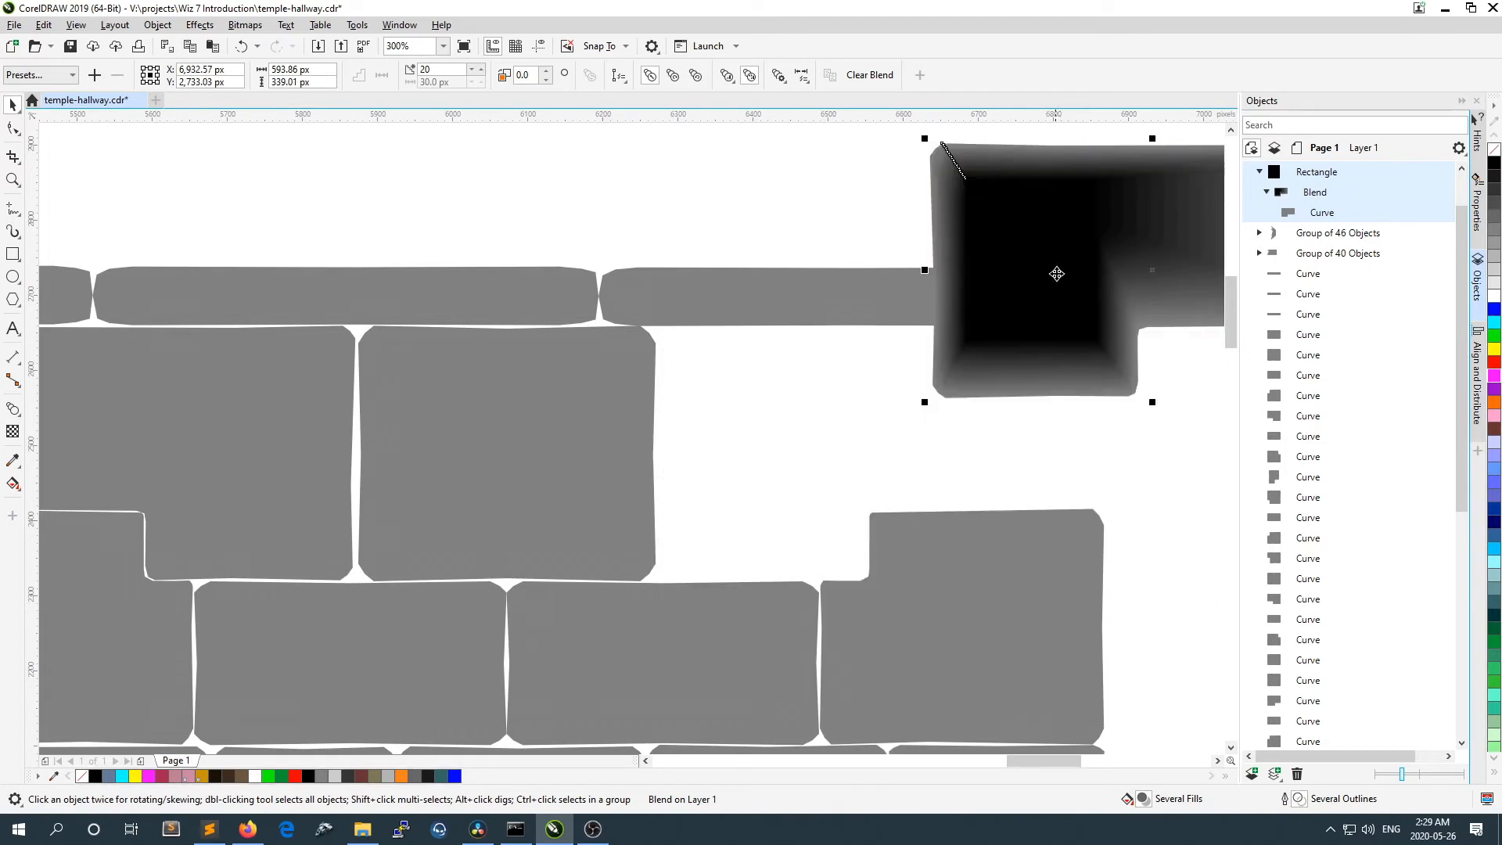
key("ctrl+z")
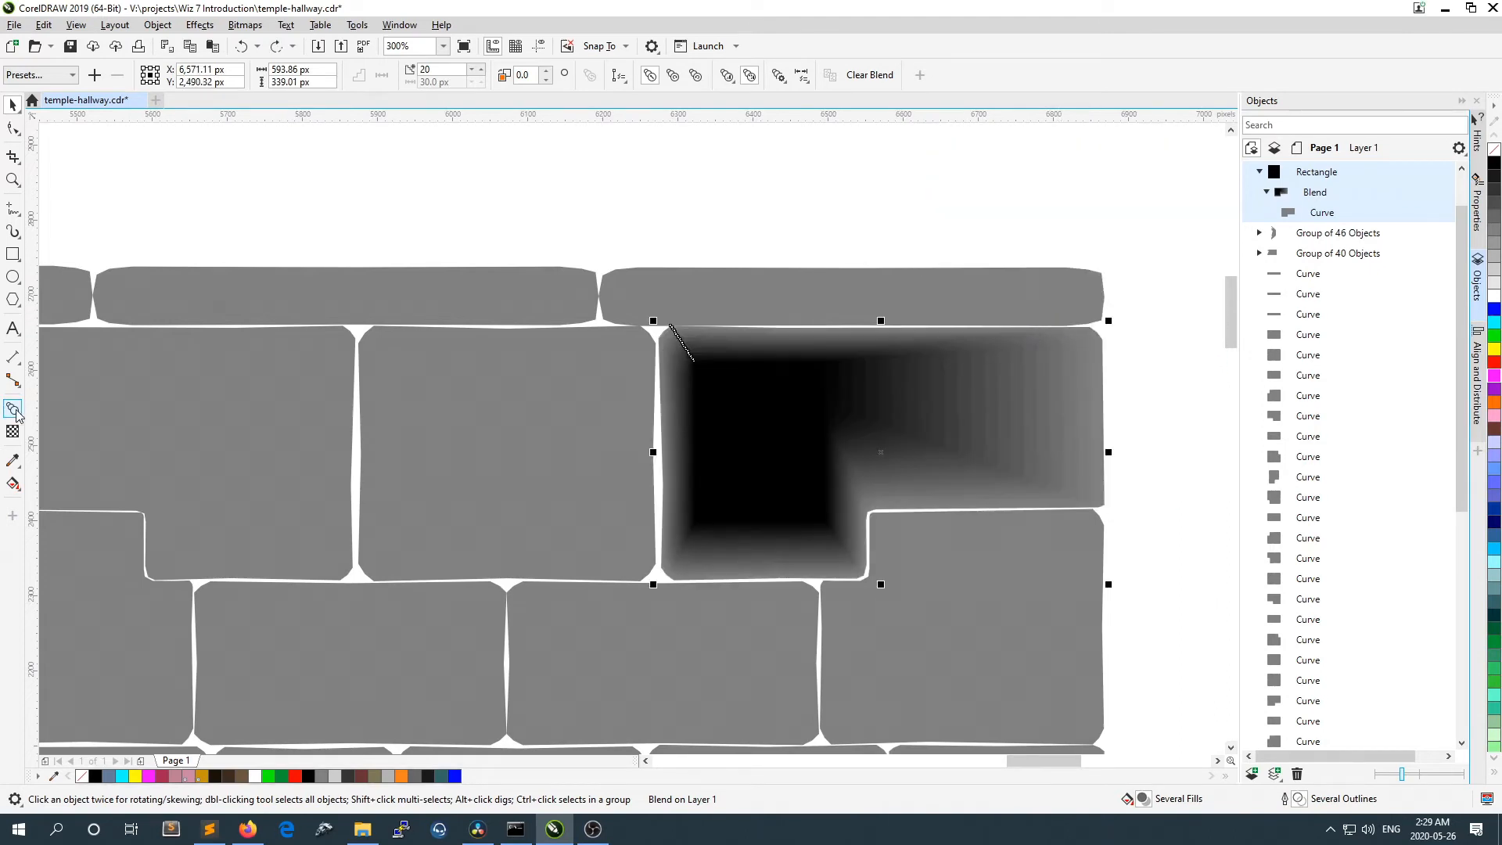
Step: Move the blend's black rectangle up above the wall, raise the blend to 32 steps, and inspect its stepped edge
left_click(13, 409)
left_click_drag(759, 443, 961, 206)
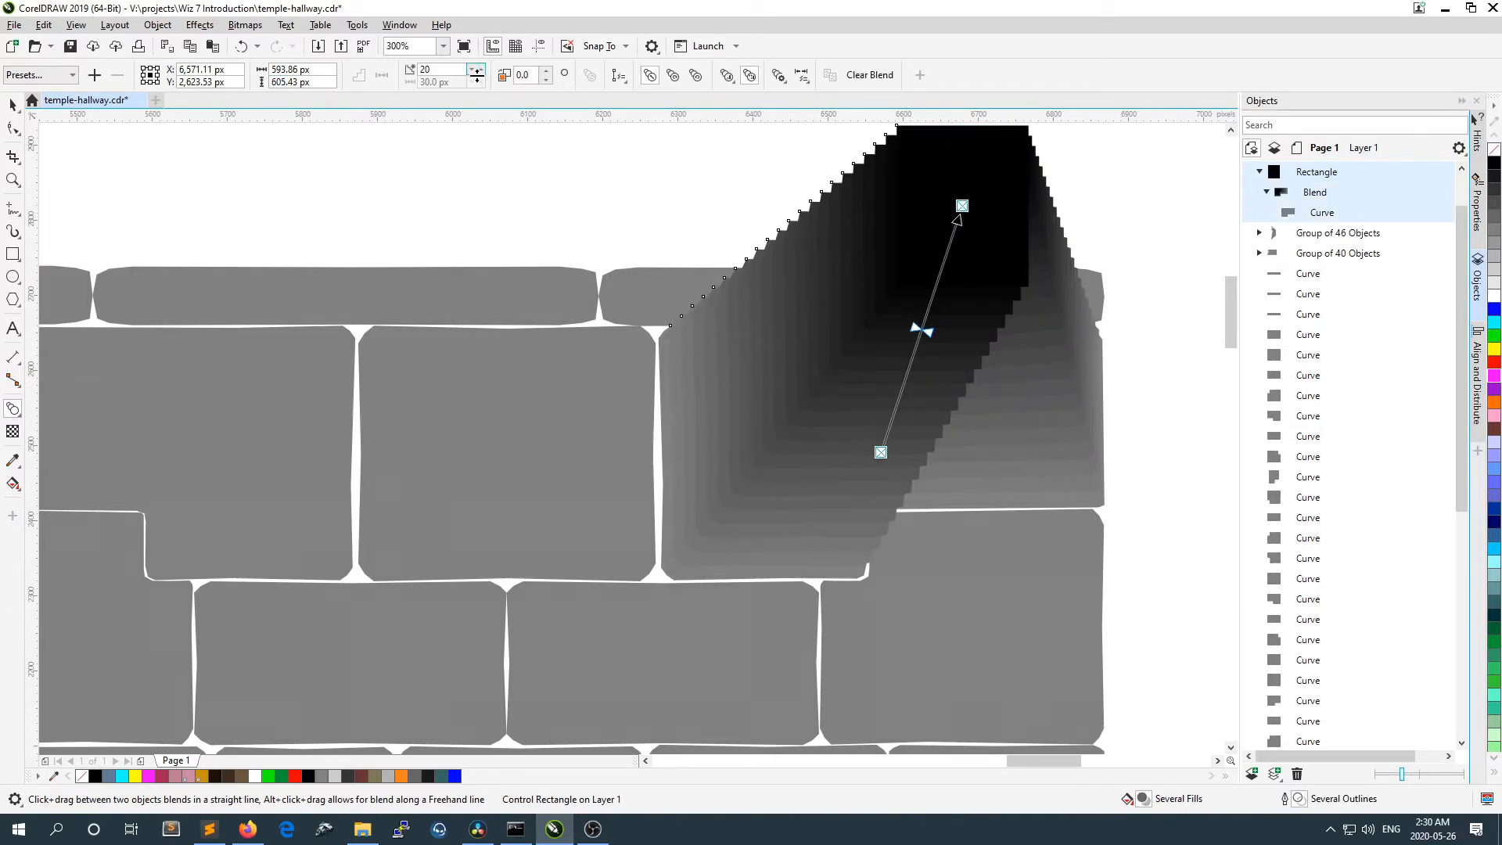
left_click(482, 72)
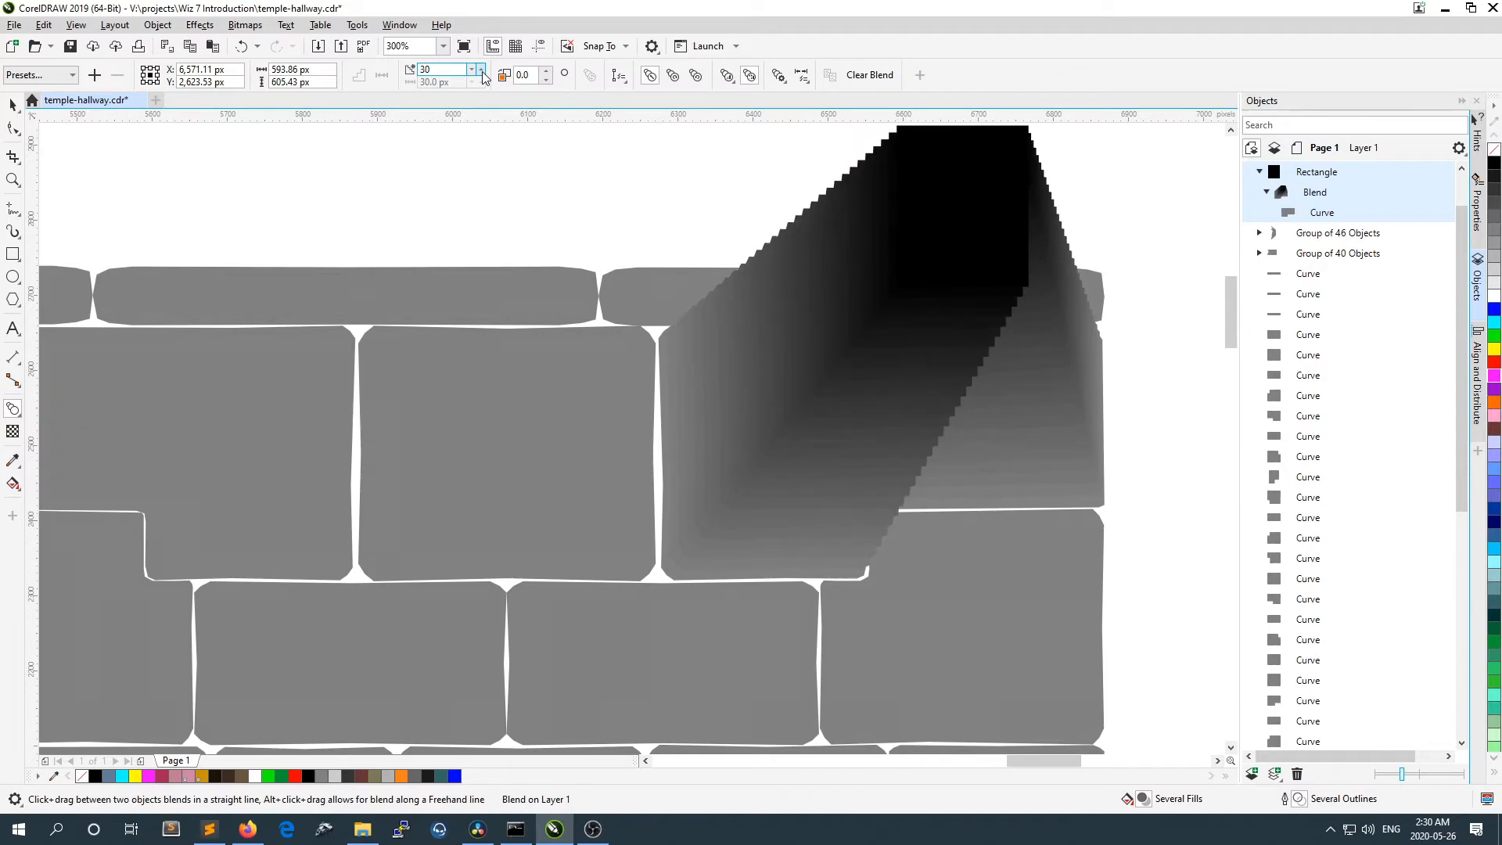
scroll(952, 263, "up", 3)
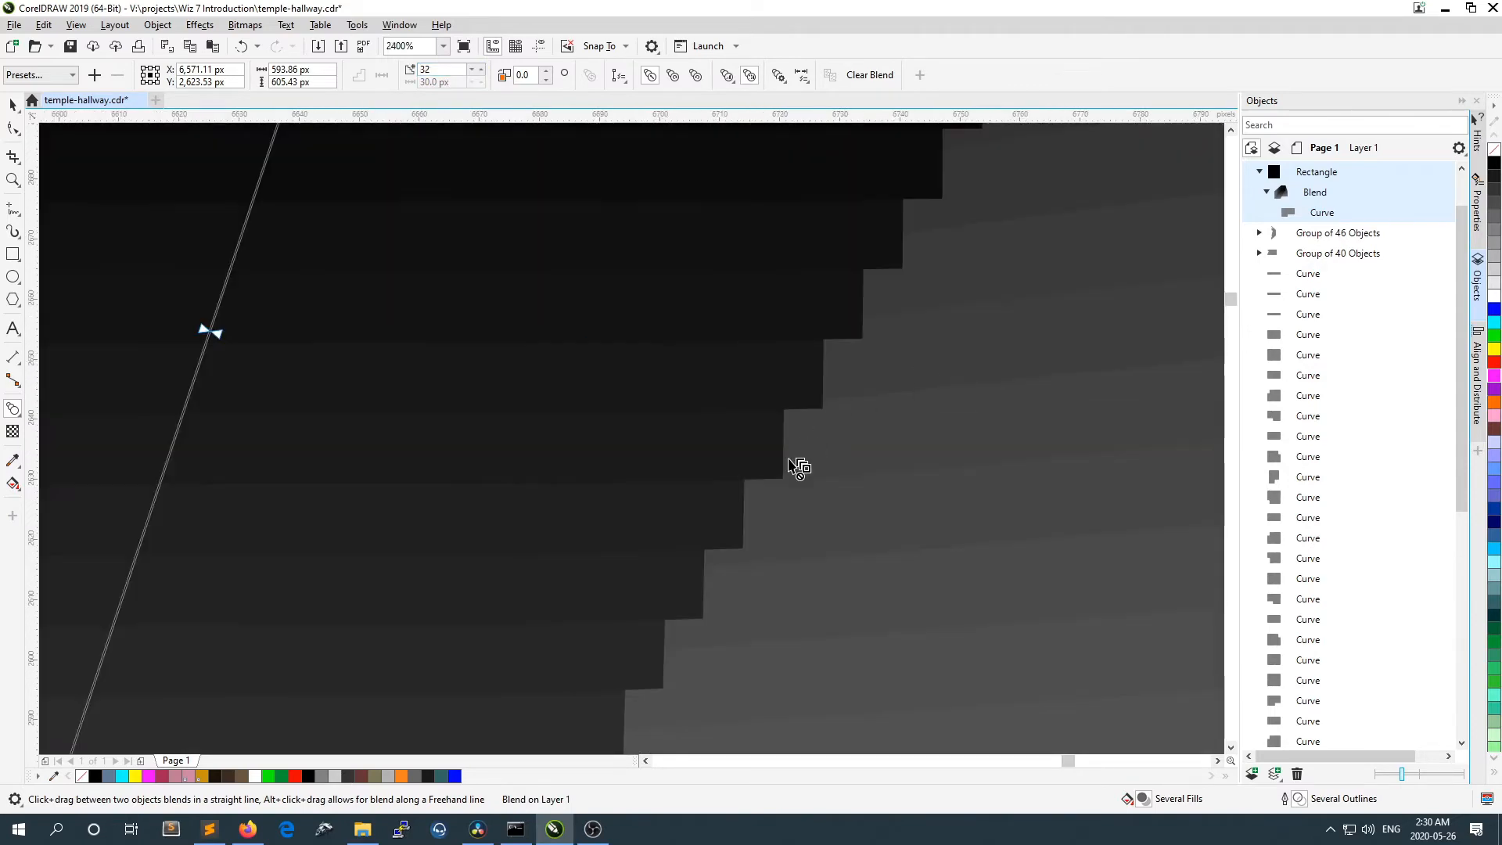
scroll(798, 466, "down", 4)
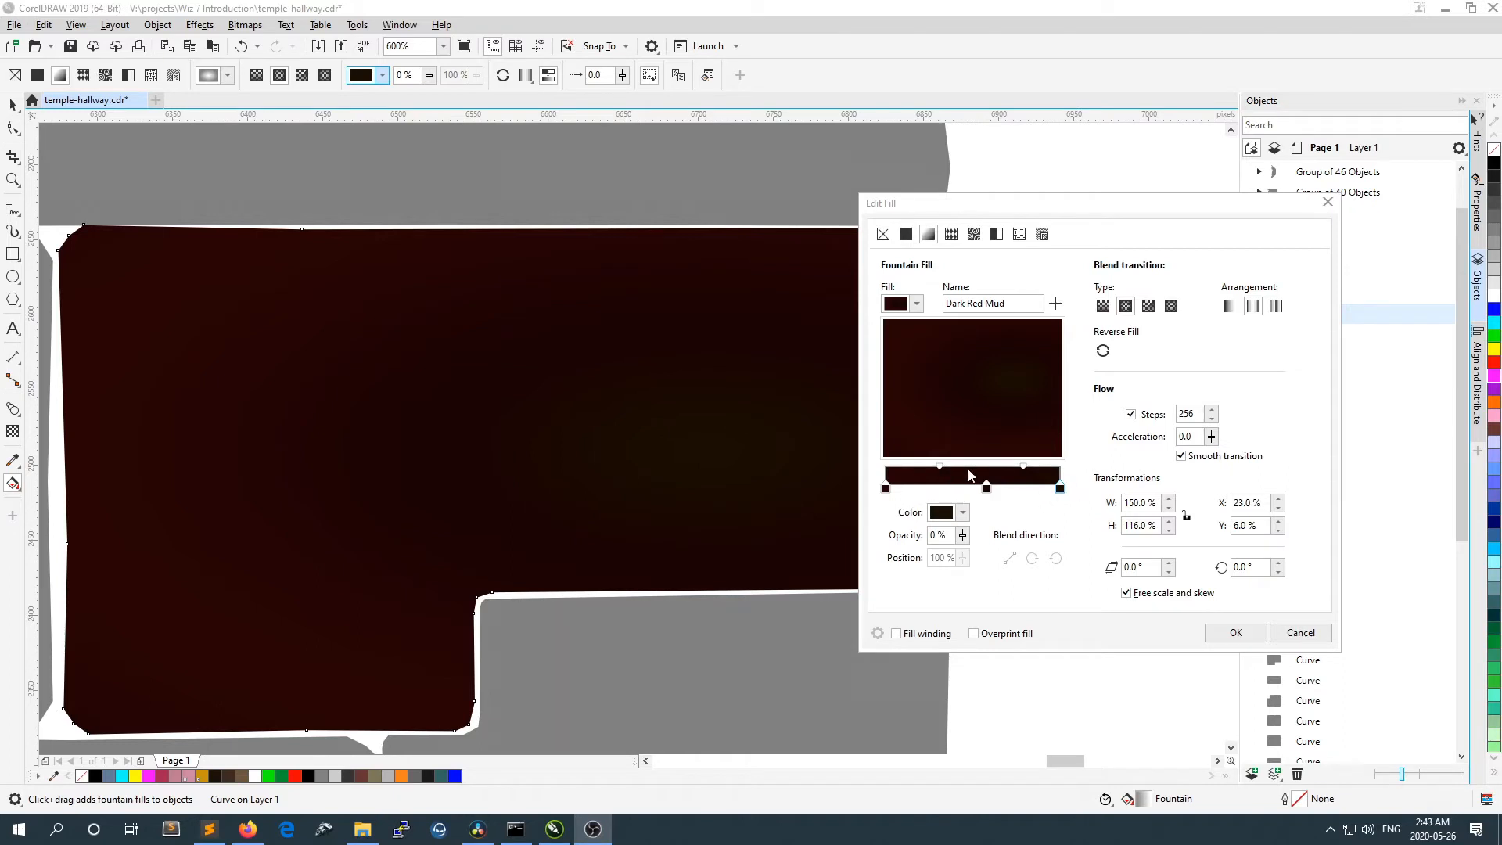
Step: Recolour the end node of the notched stone's fountain fill with a dark golden brown from the Mud palette
left_click(962, 513)
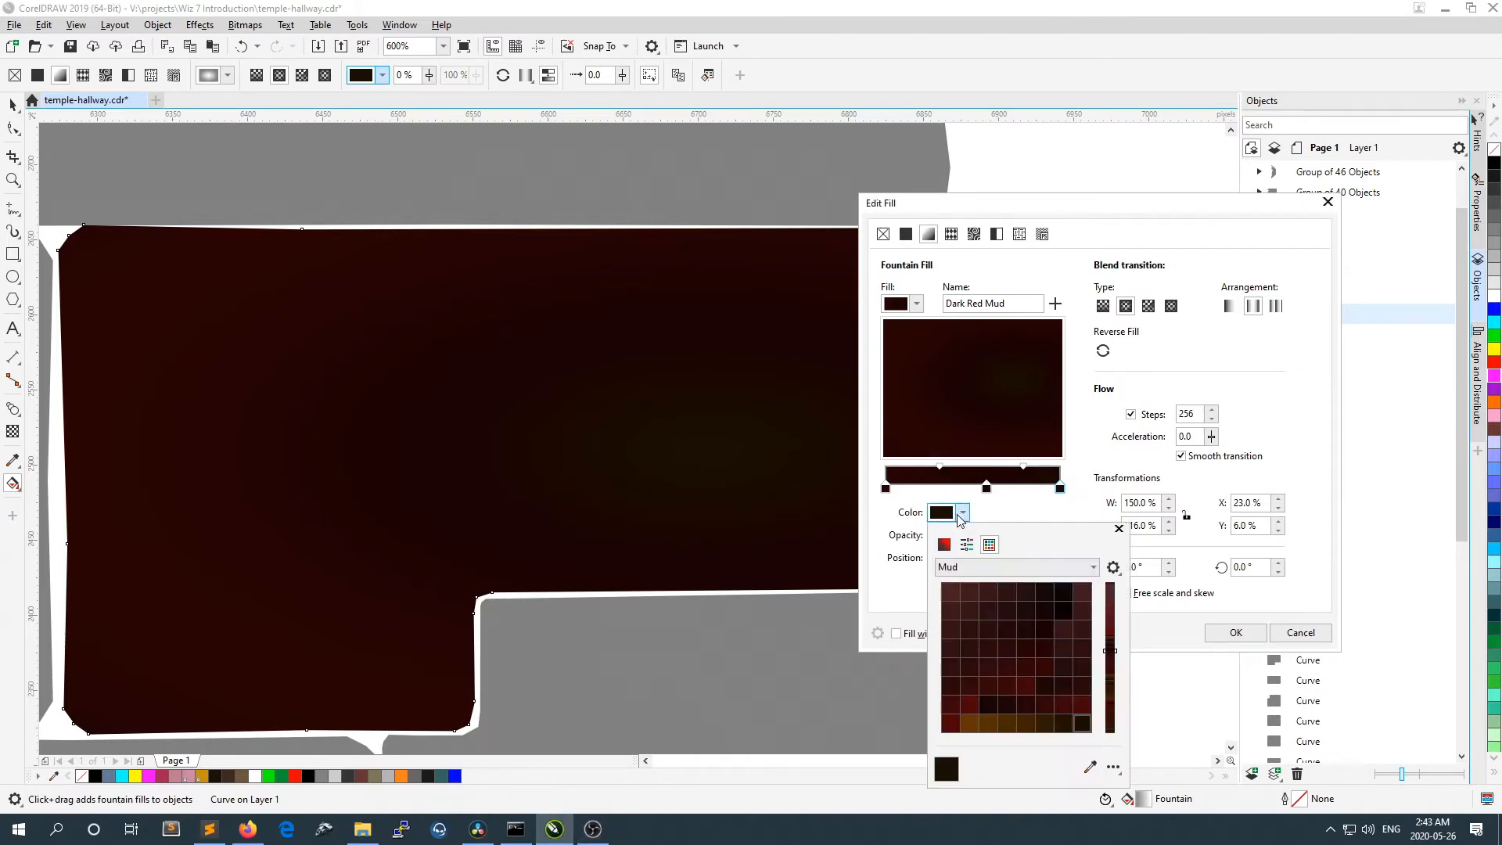
left_click(1045, 615)
left_click(986, 619)
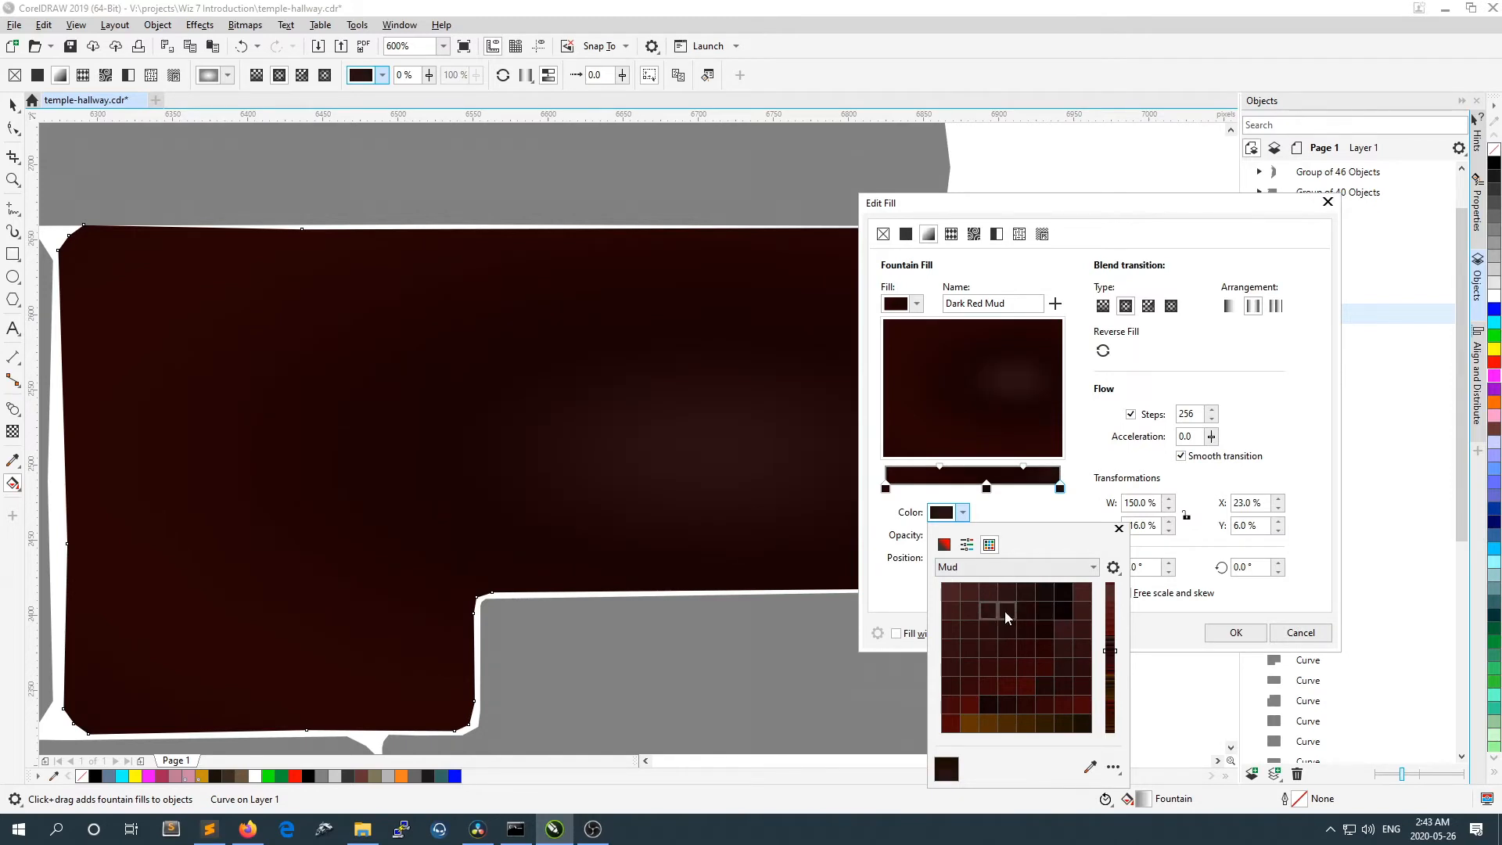
left_click(1010, 650)
scroll(1060, 665, "down", 3)
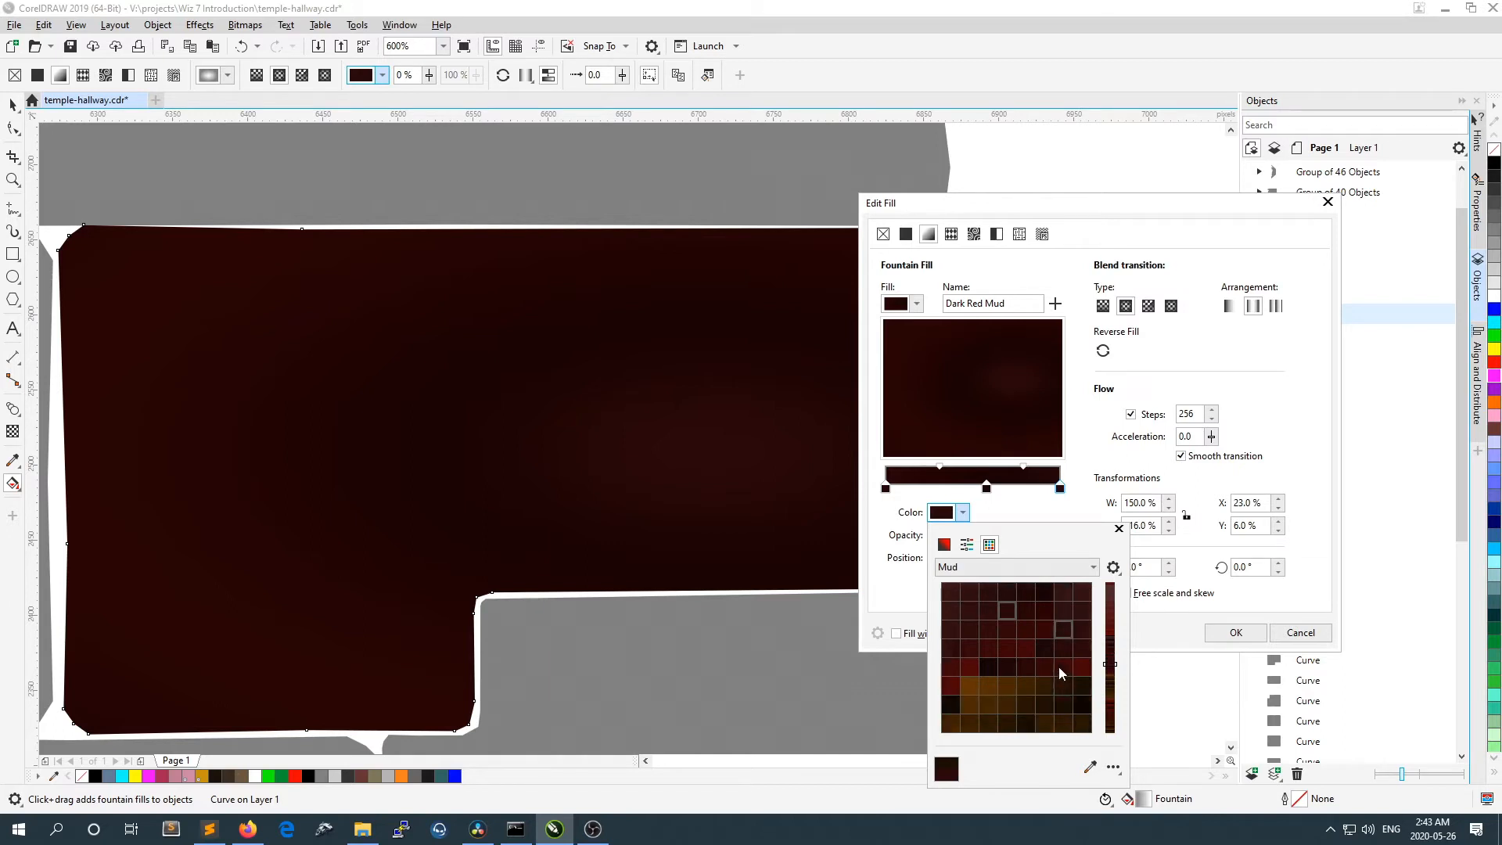
left_click(1023, 625)
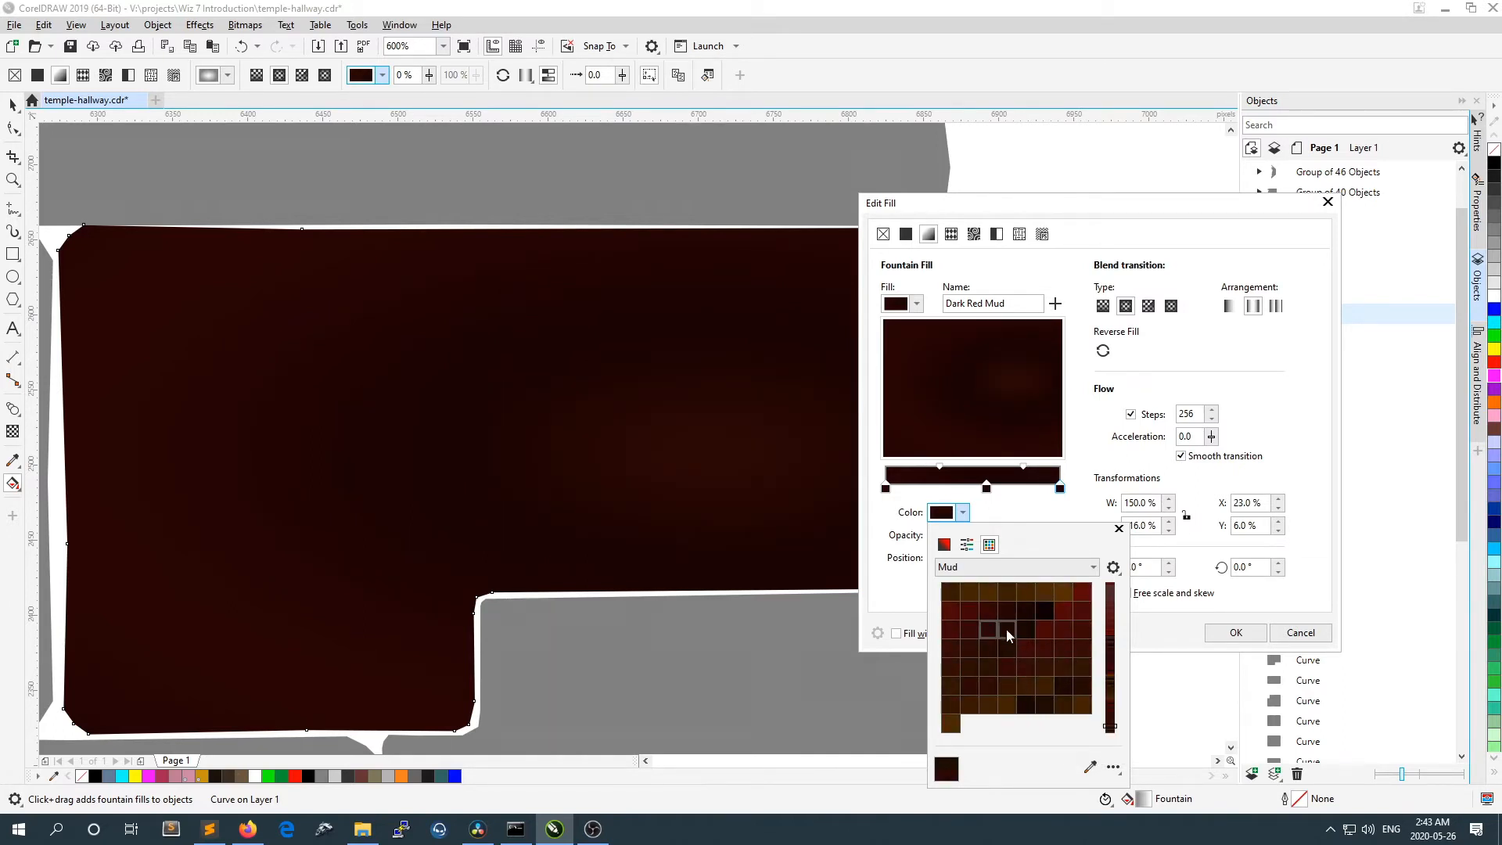
left_click(1060, 669)
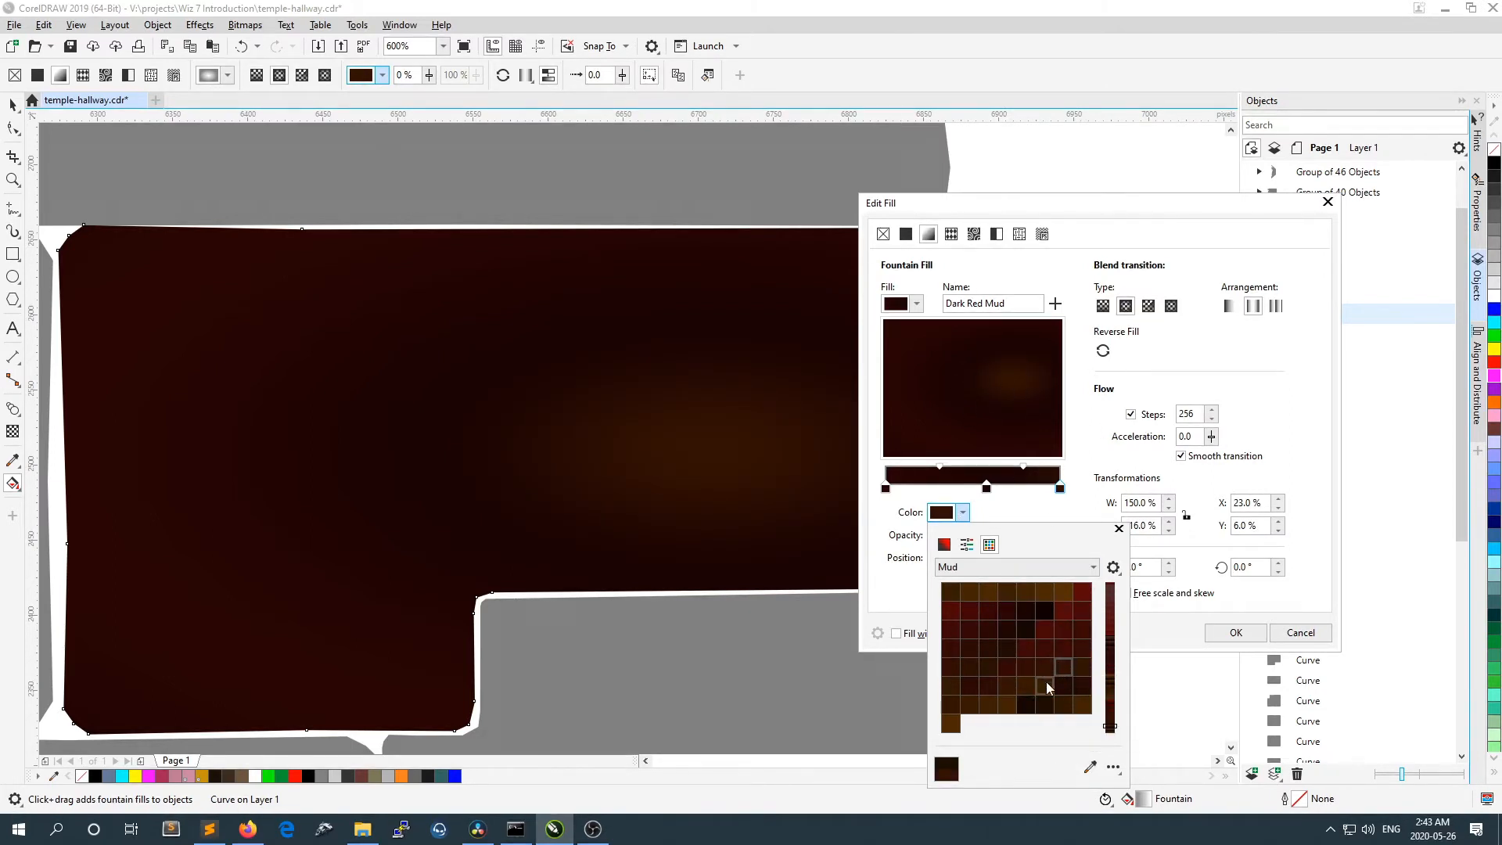
left_click(1007, 687)
left_click(1045, 686)
Step: Shift the elliptical fountain fill's centre toward the stone's upper right, to X 40% and Y 31%
left_click(1002, 382)
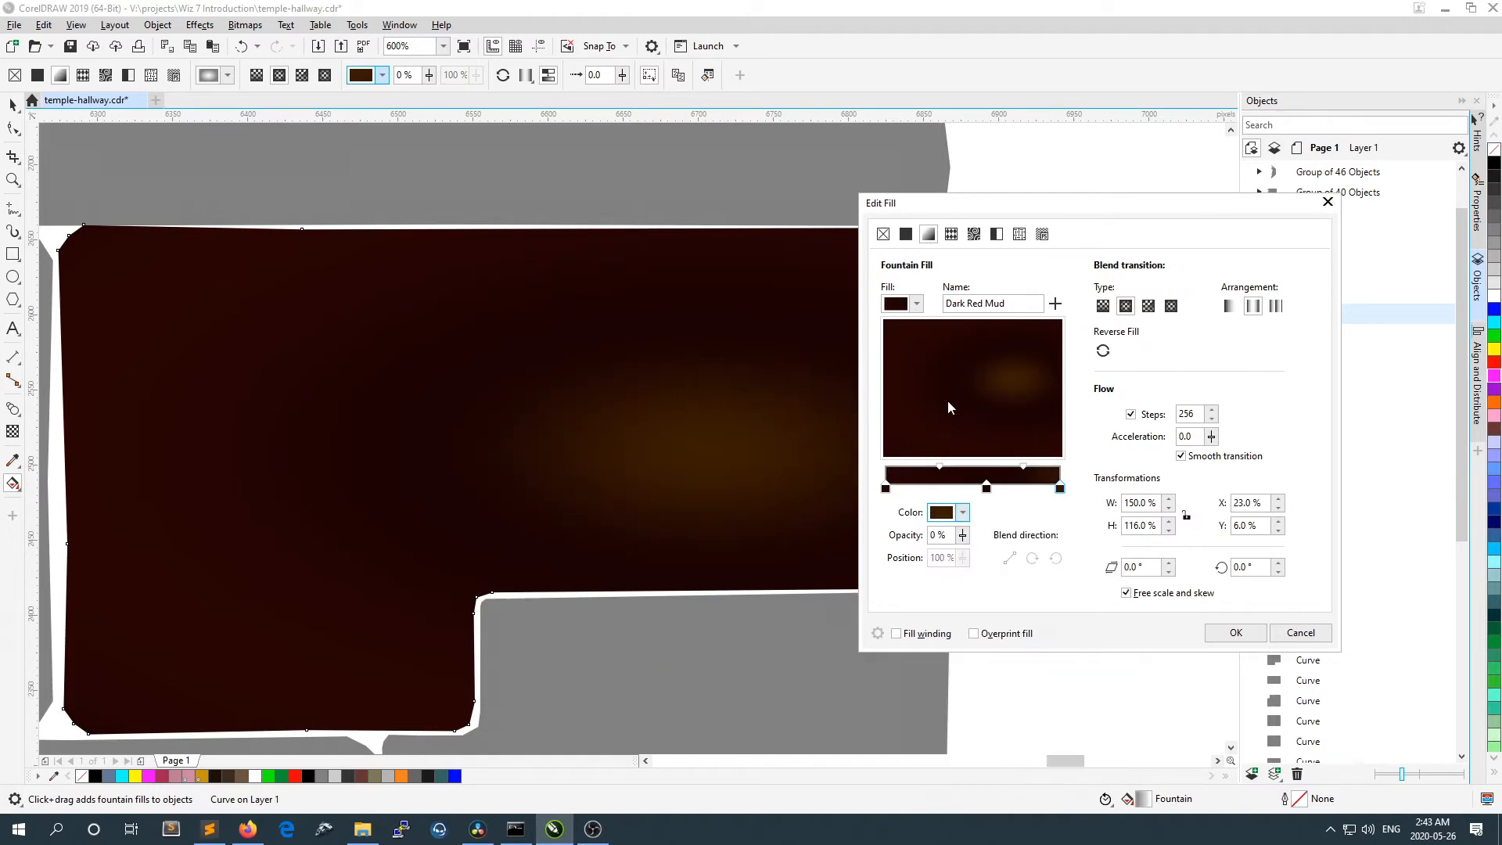
left_click_drag(989, 385, 1036, 345)
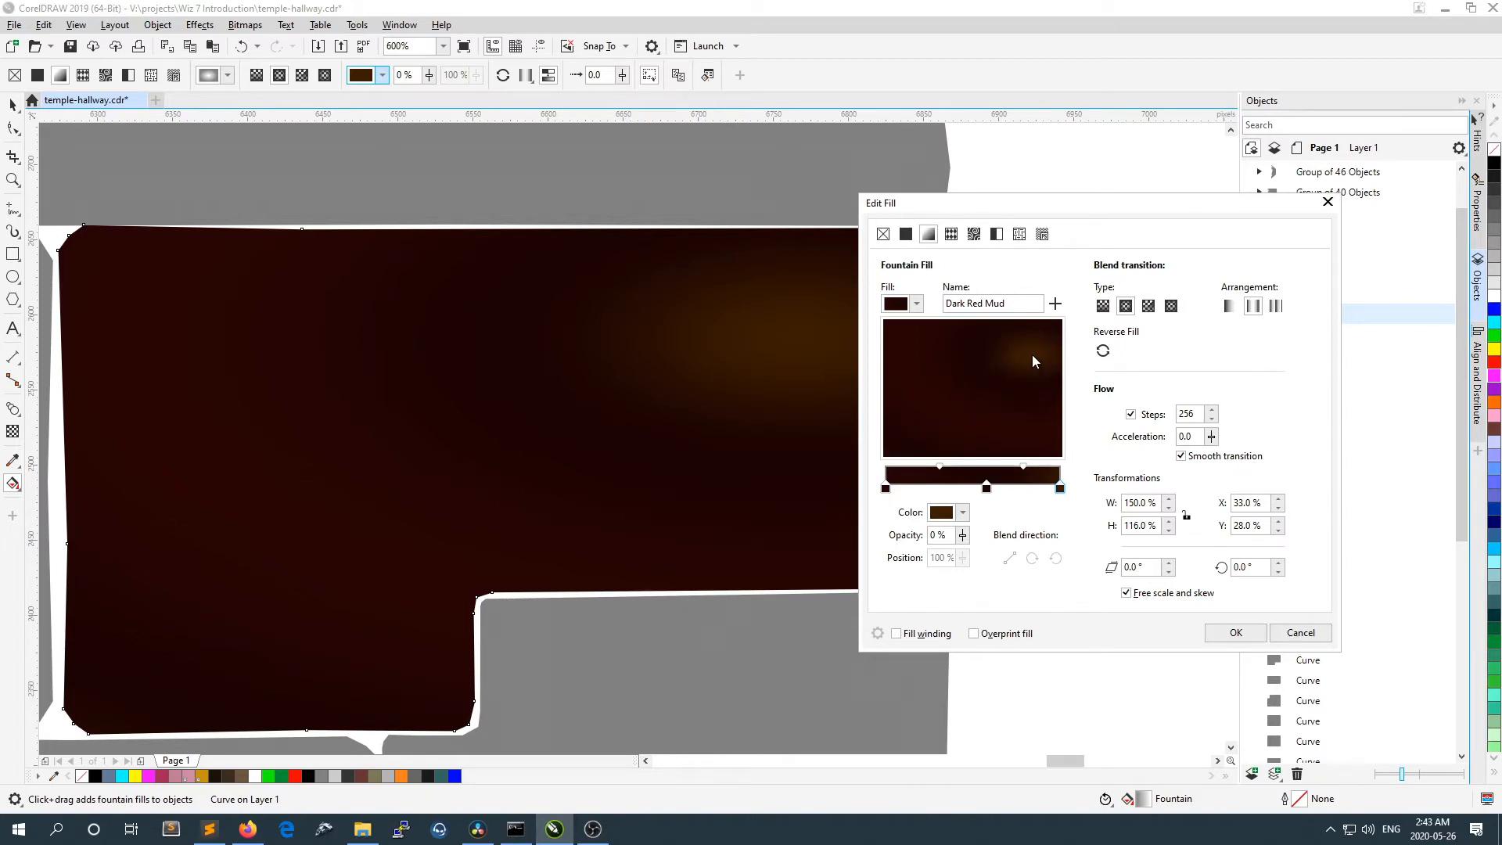
left_click_drag(1045, 365, 1049, 363)
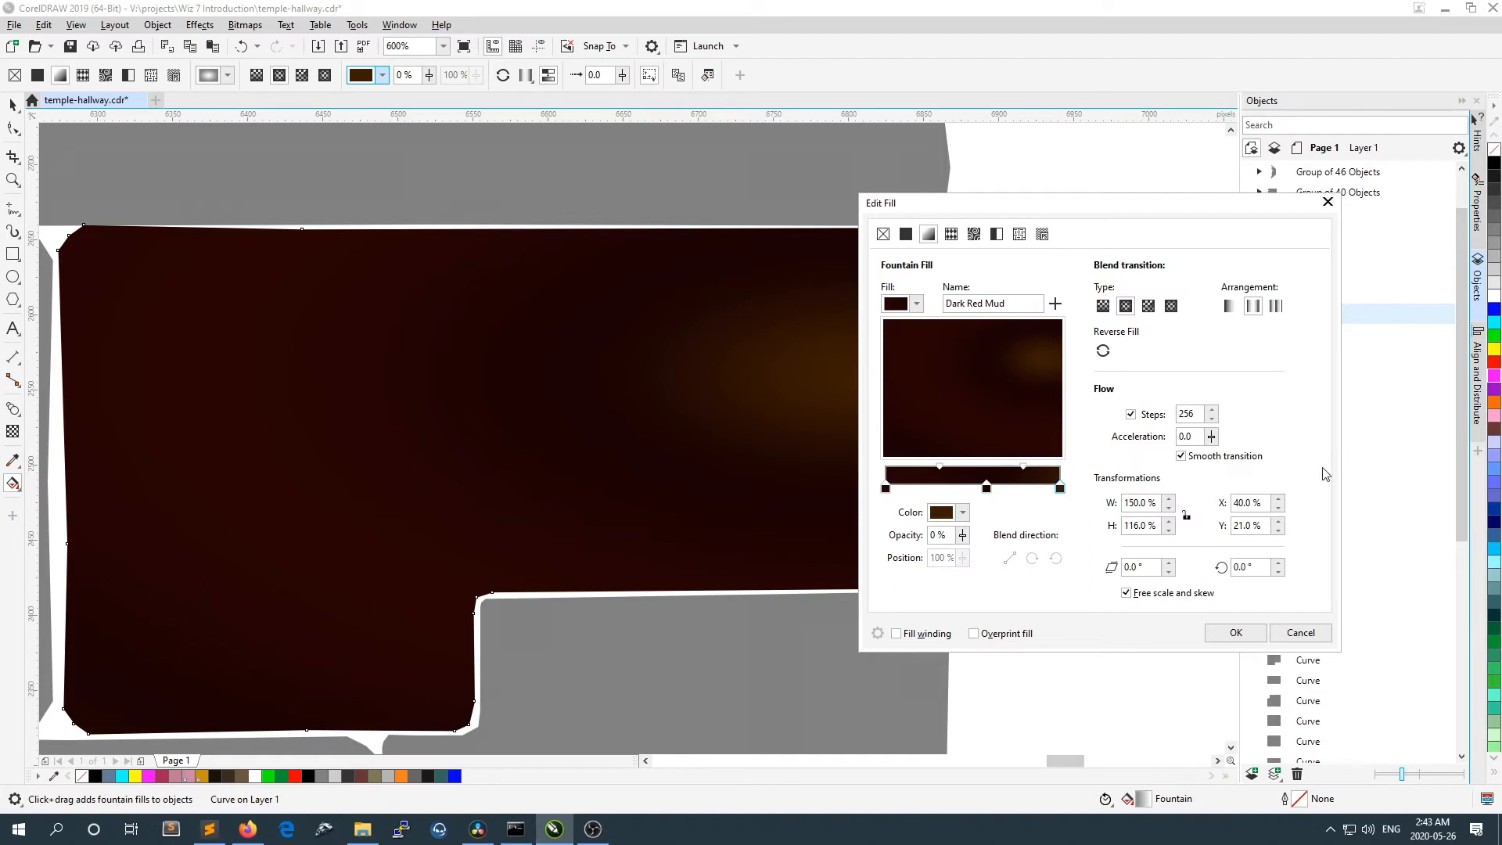
left_click_drag(1046, 360, 1045, 345)
left_click(966, 303)
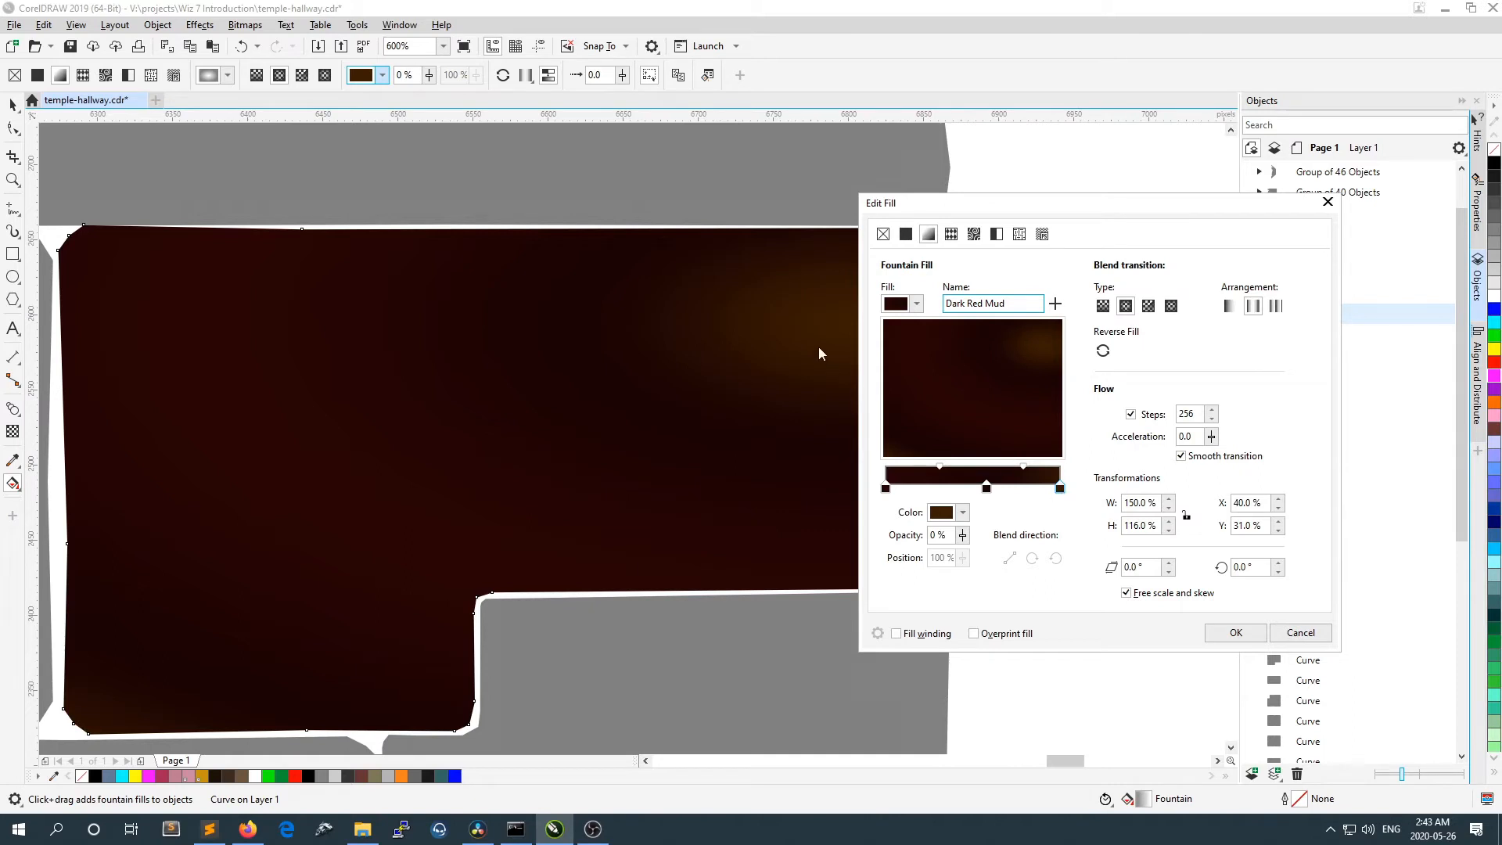
Step: Recolour the fountain fill's middle node at 58% with a dark reddish brown from the Mud palette and apply the fill
left_click(986, 489)
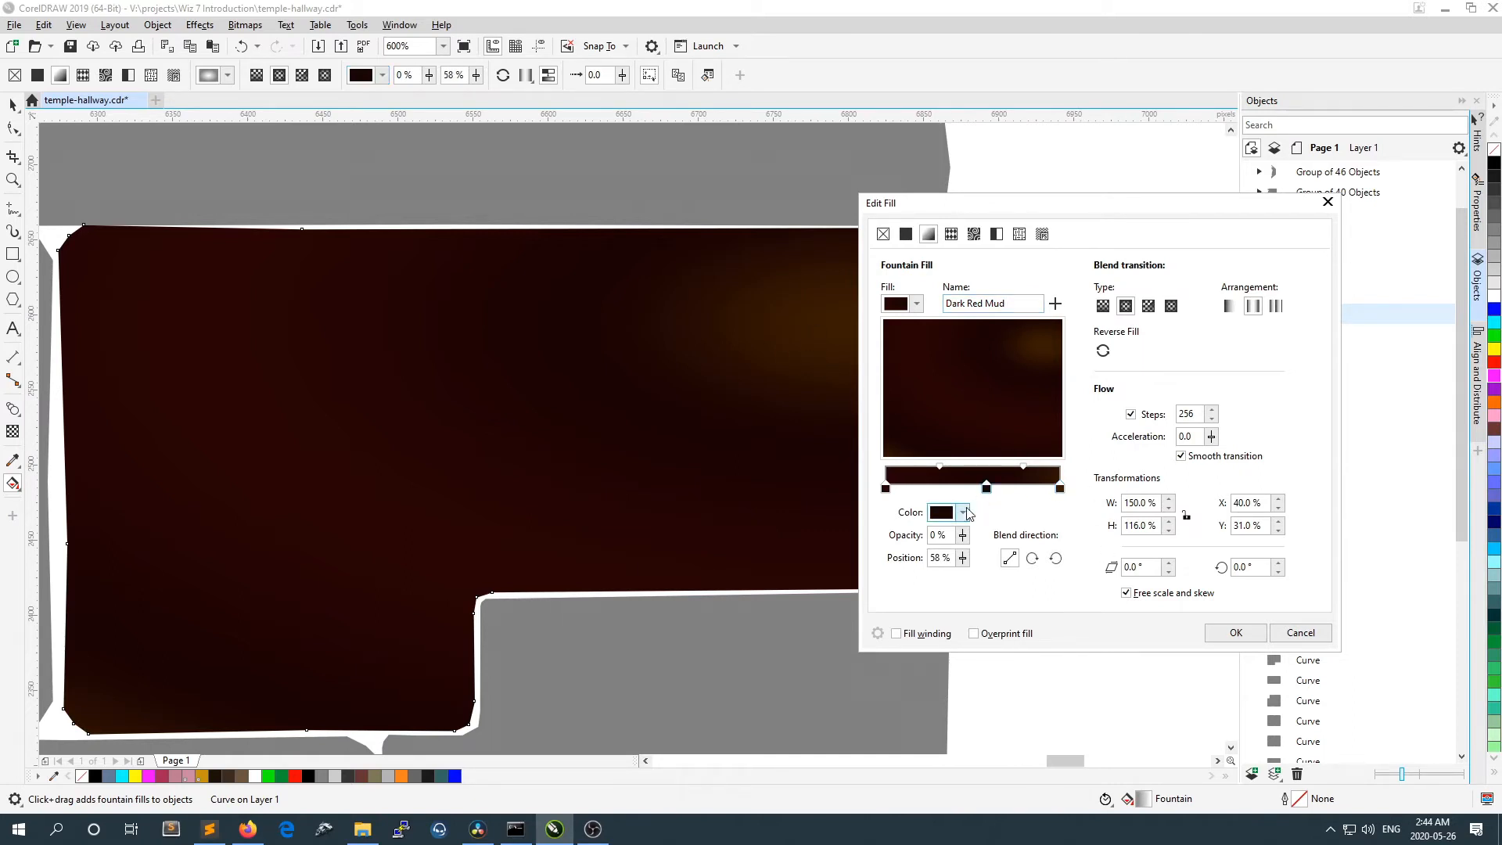
left_click(962, 512)
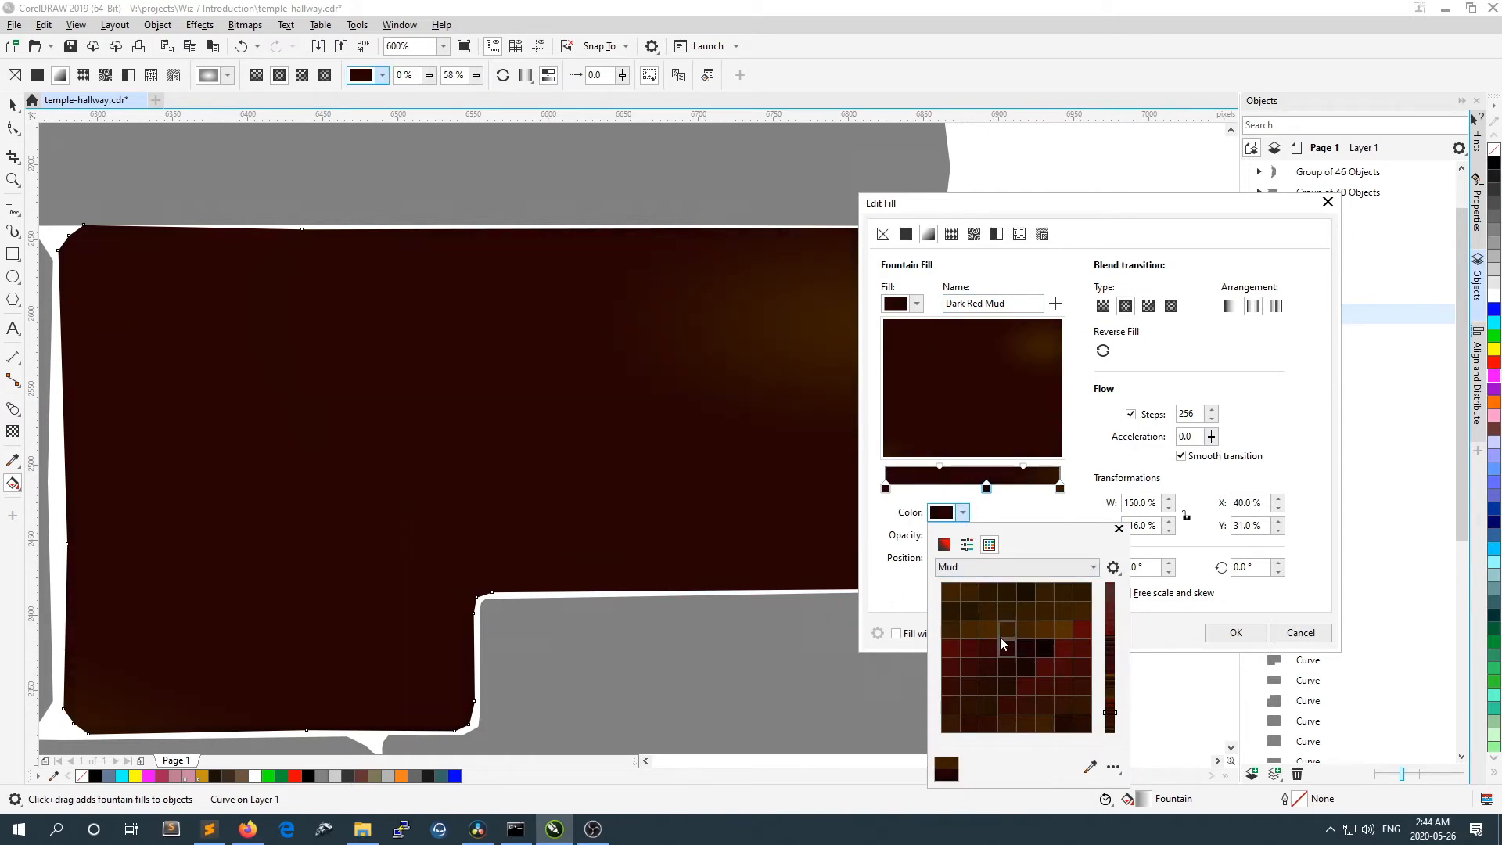
left_click(1002, 632)
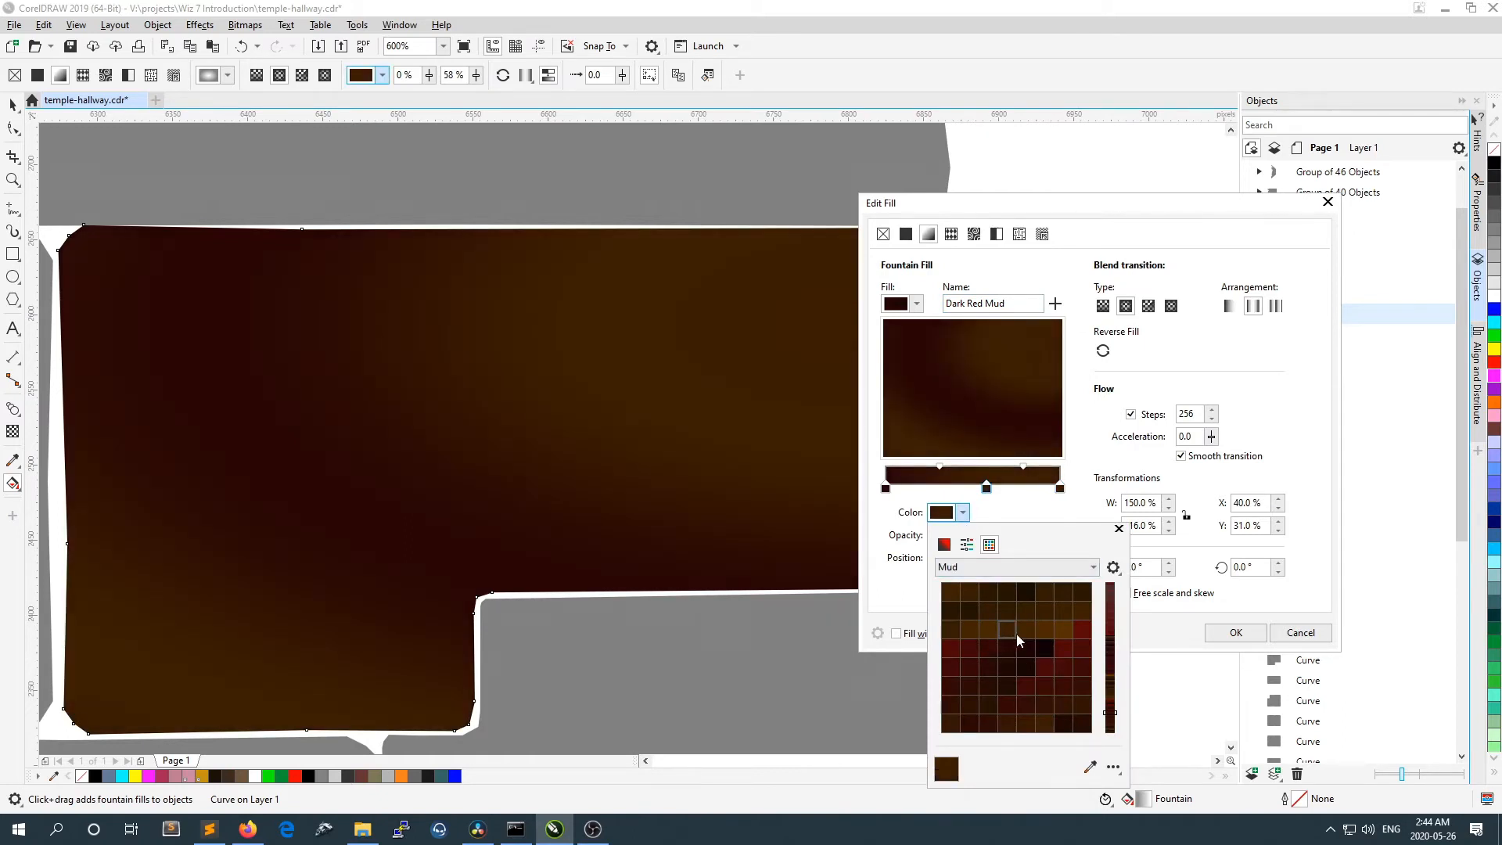
left_click(1008, 646)
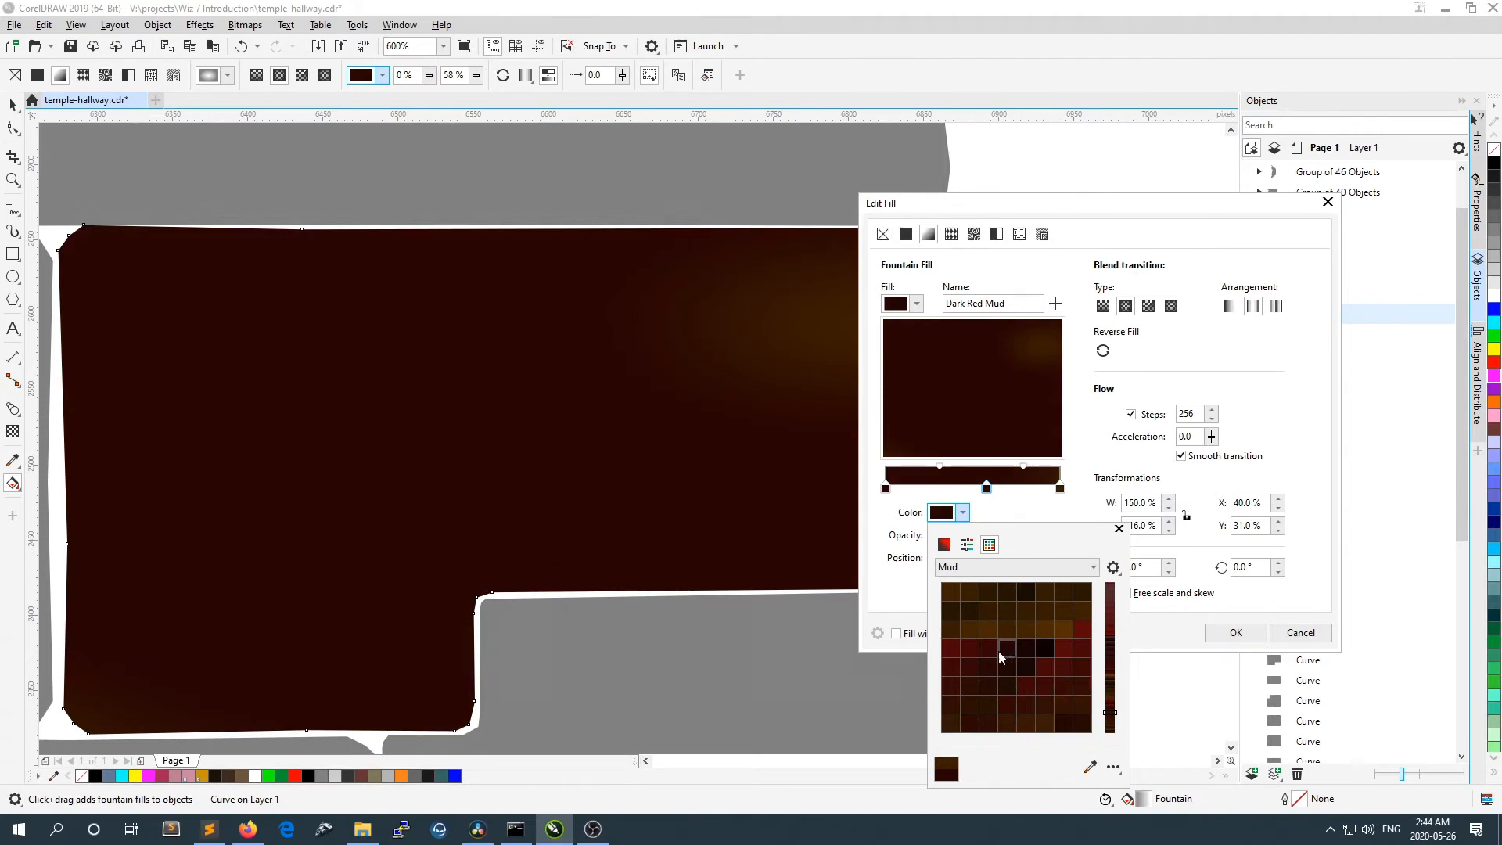
left_click(1041, 700)
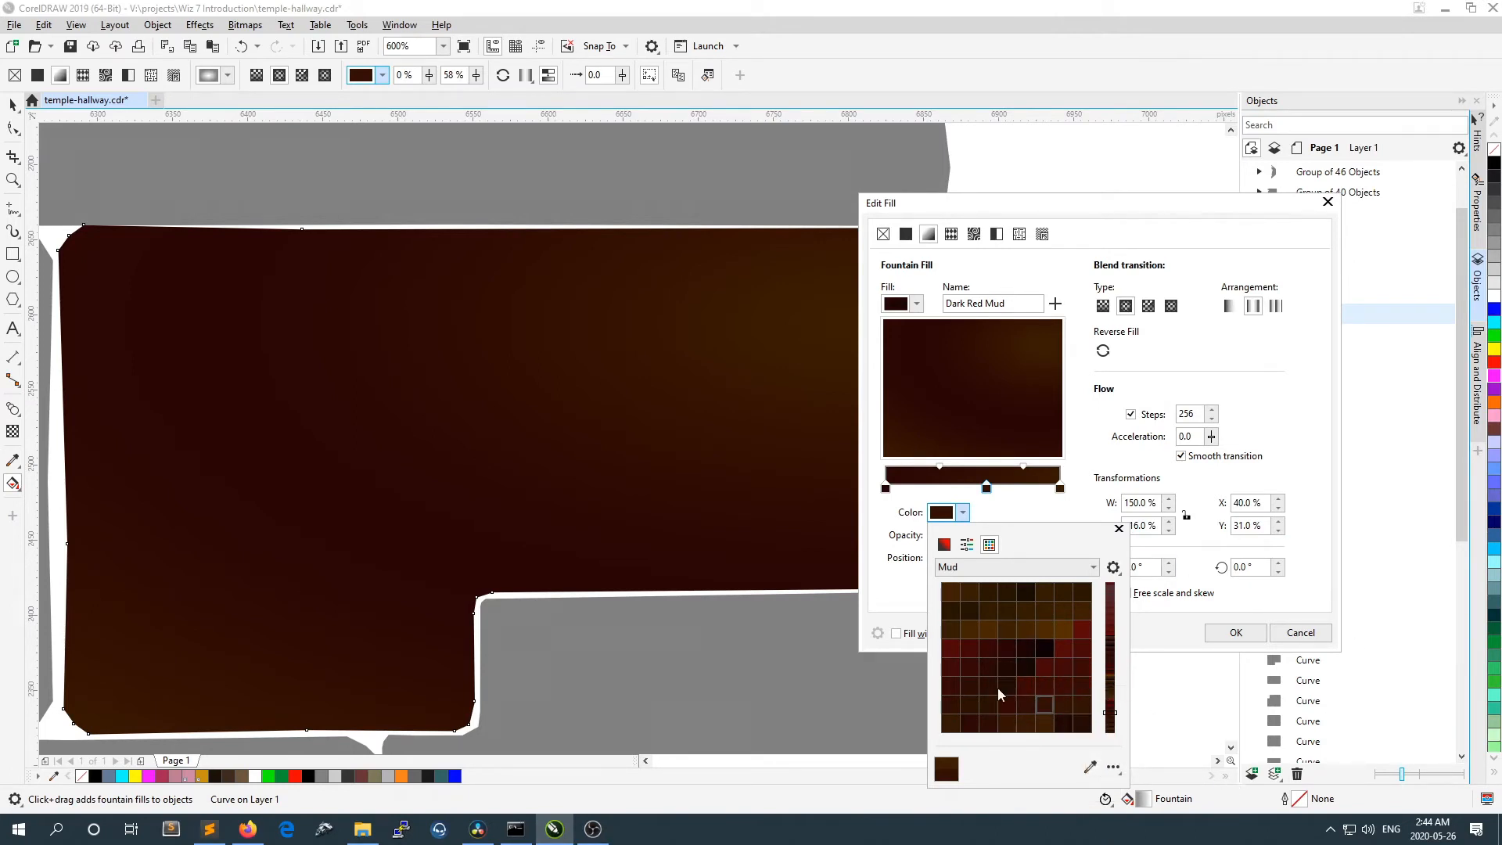
left_click(1119, 529)
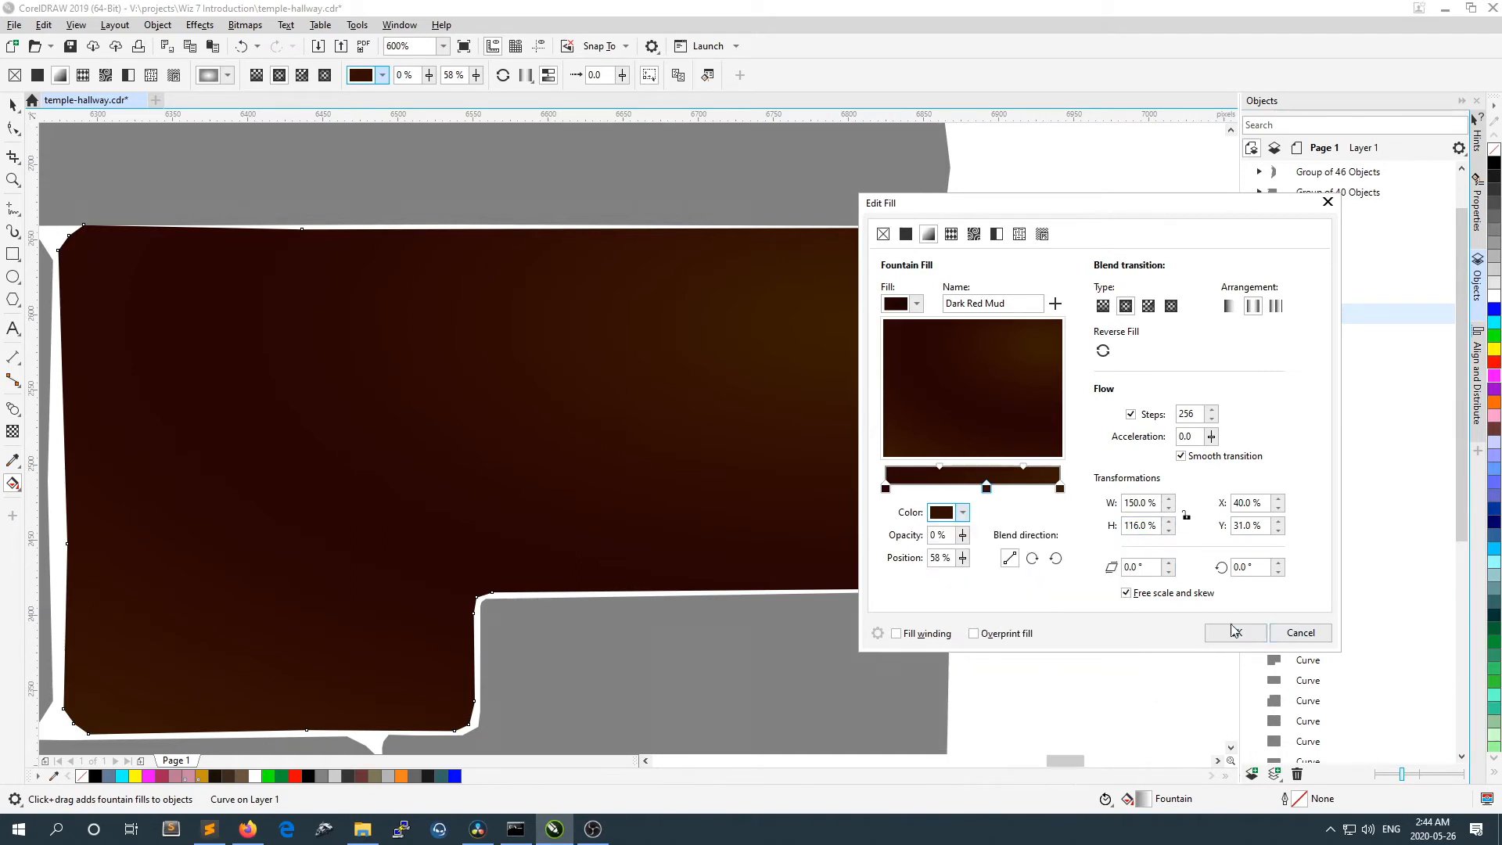
left_click(1236, 632)
Step: Save the notched stone's fill as a custom fountain fill titled Dark Red Mud, without tags or category
scroll(1041, 441, "down", 2)
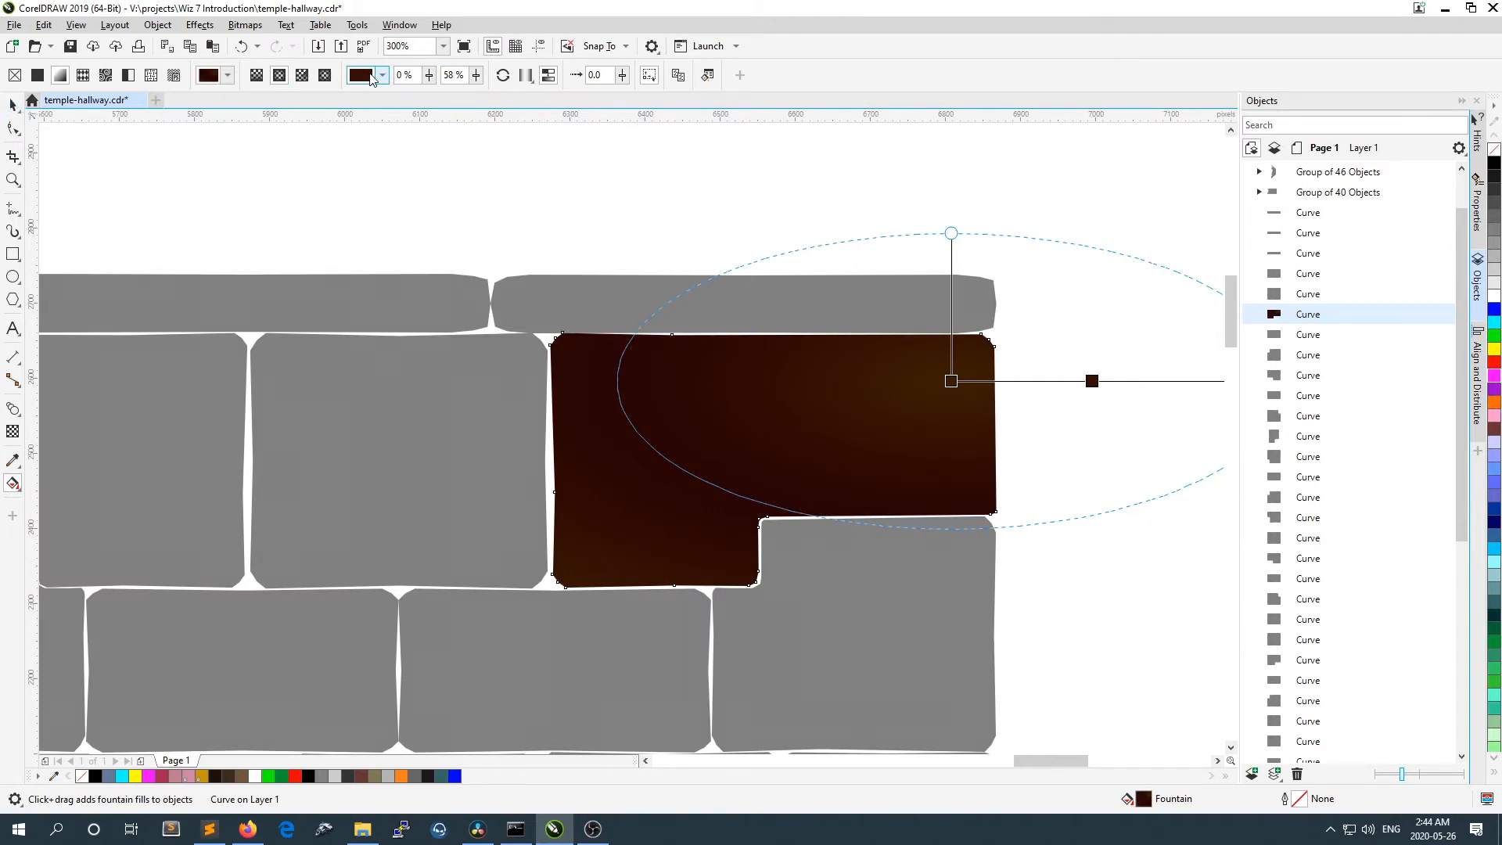
left_click(383, 76)
left_click(383, 76)
left_click(226, 76)
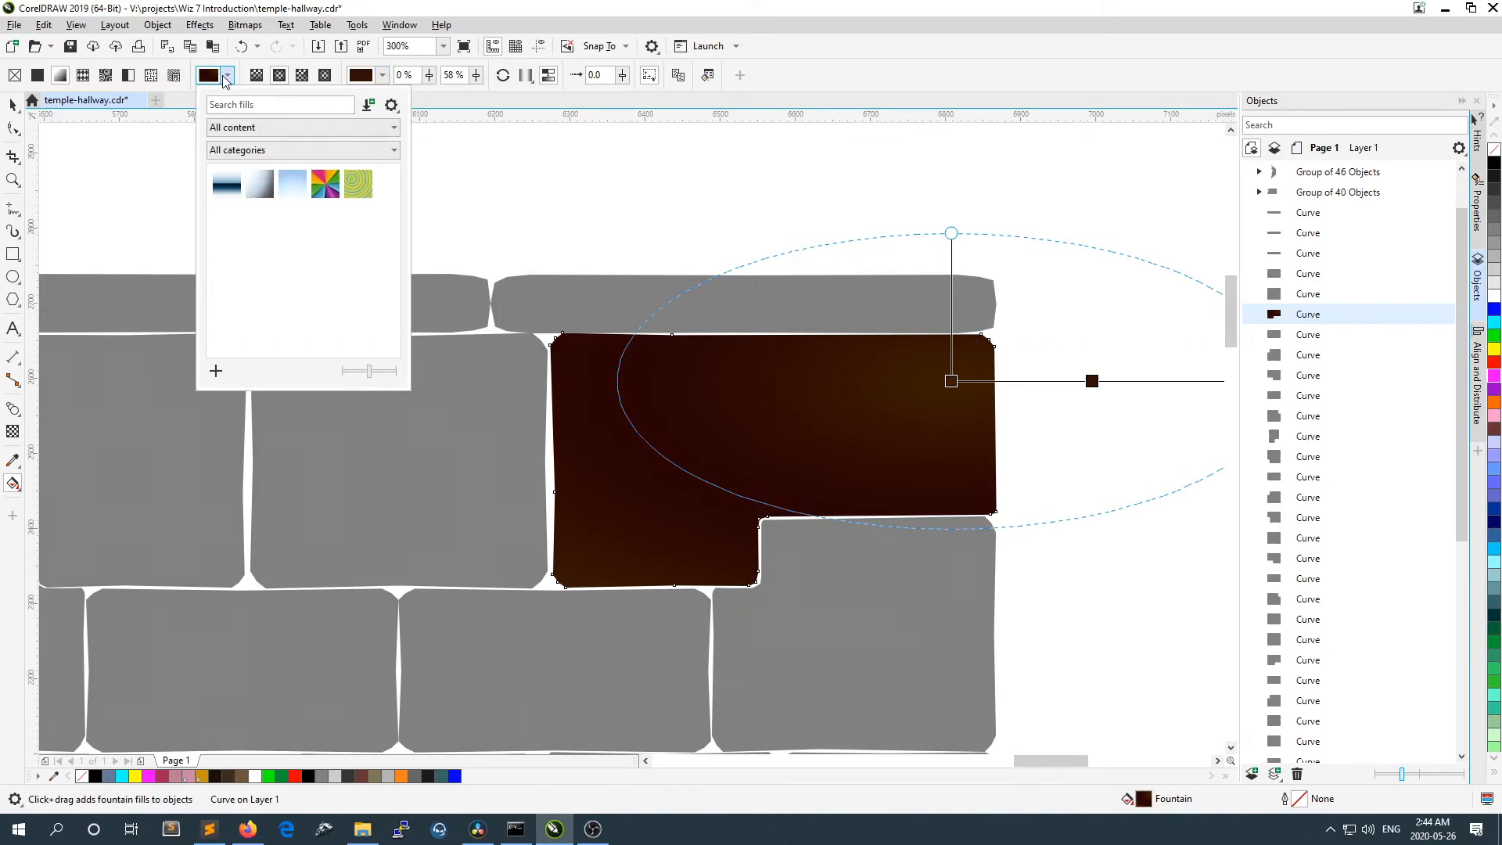
left_click(227, 76)
left_click(227, 77)
left_click(216, 371)
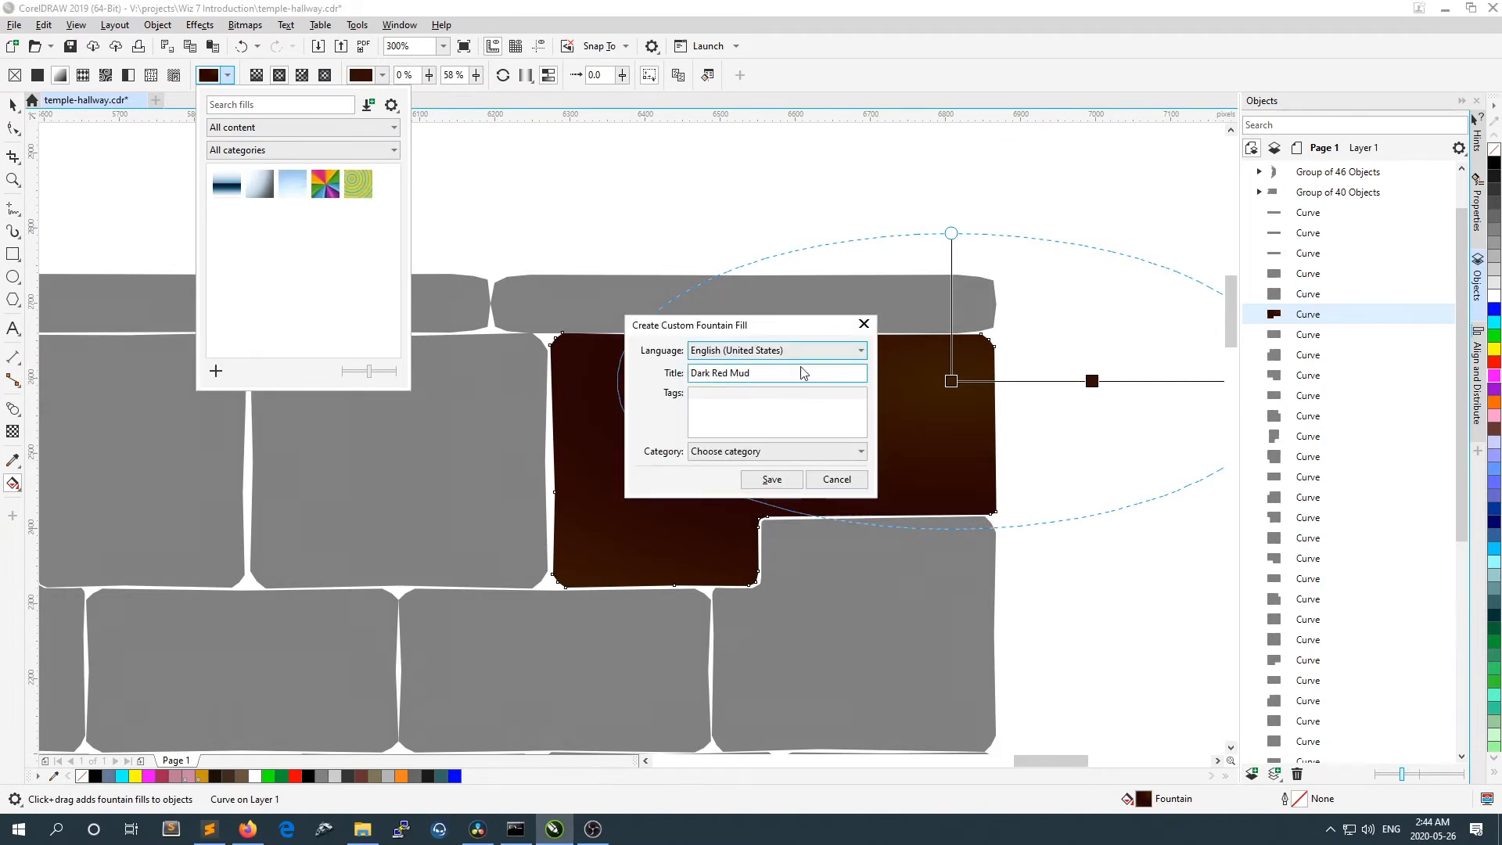
left_click(801, 405)
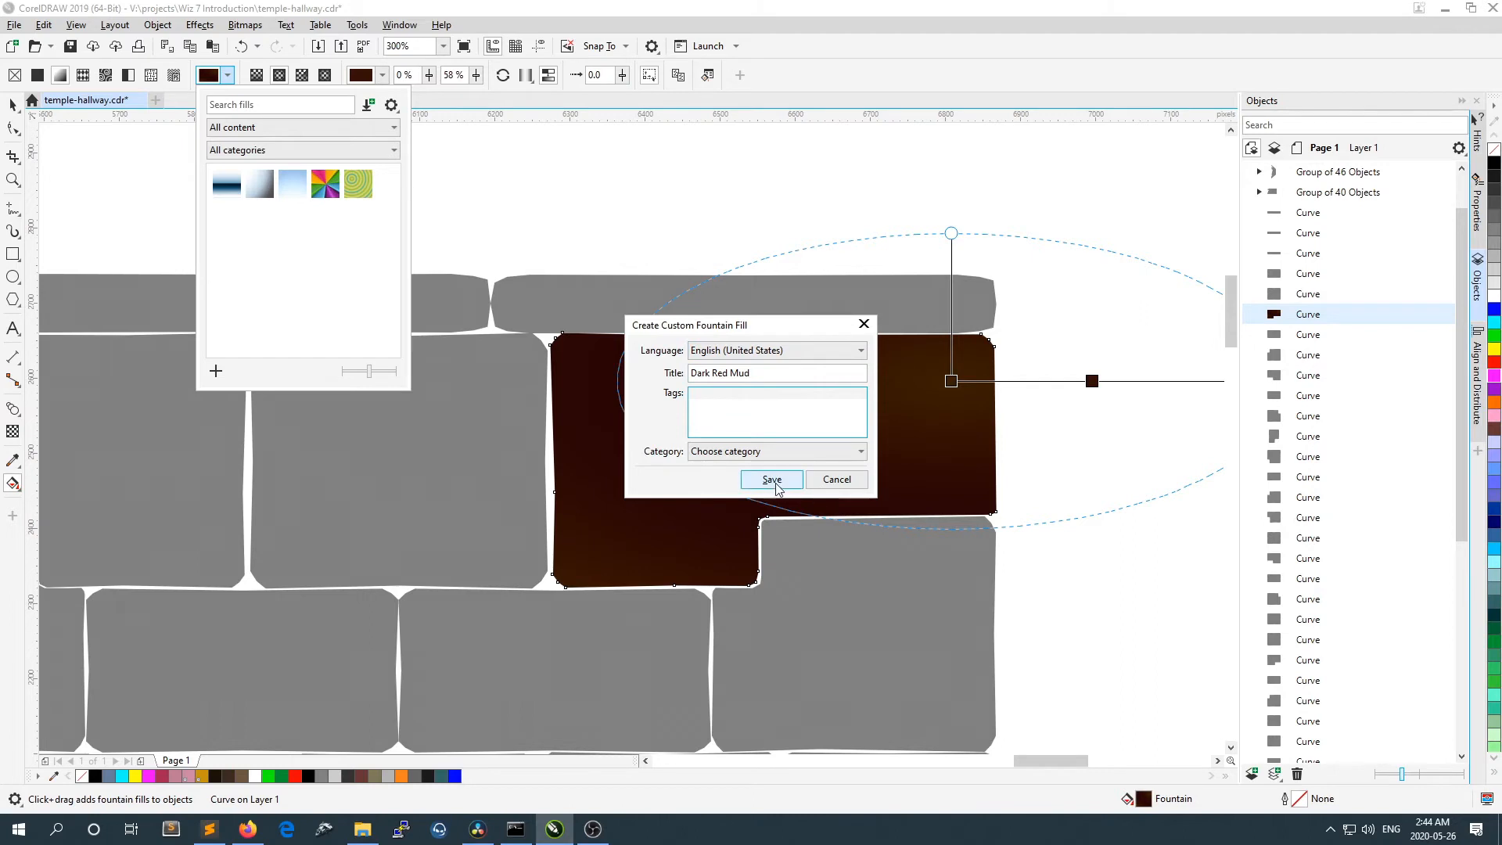
left_click(772, 479)
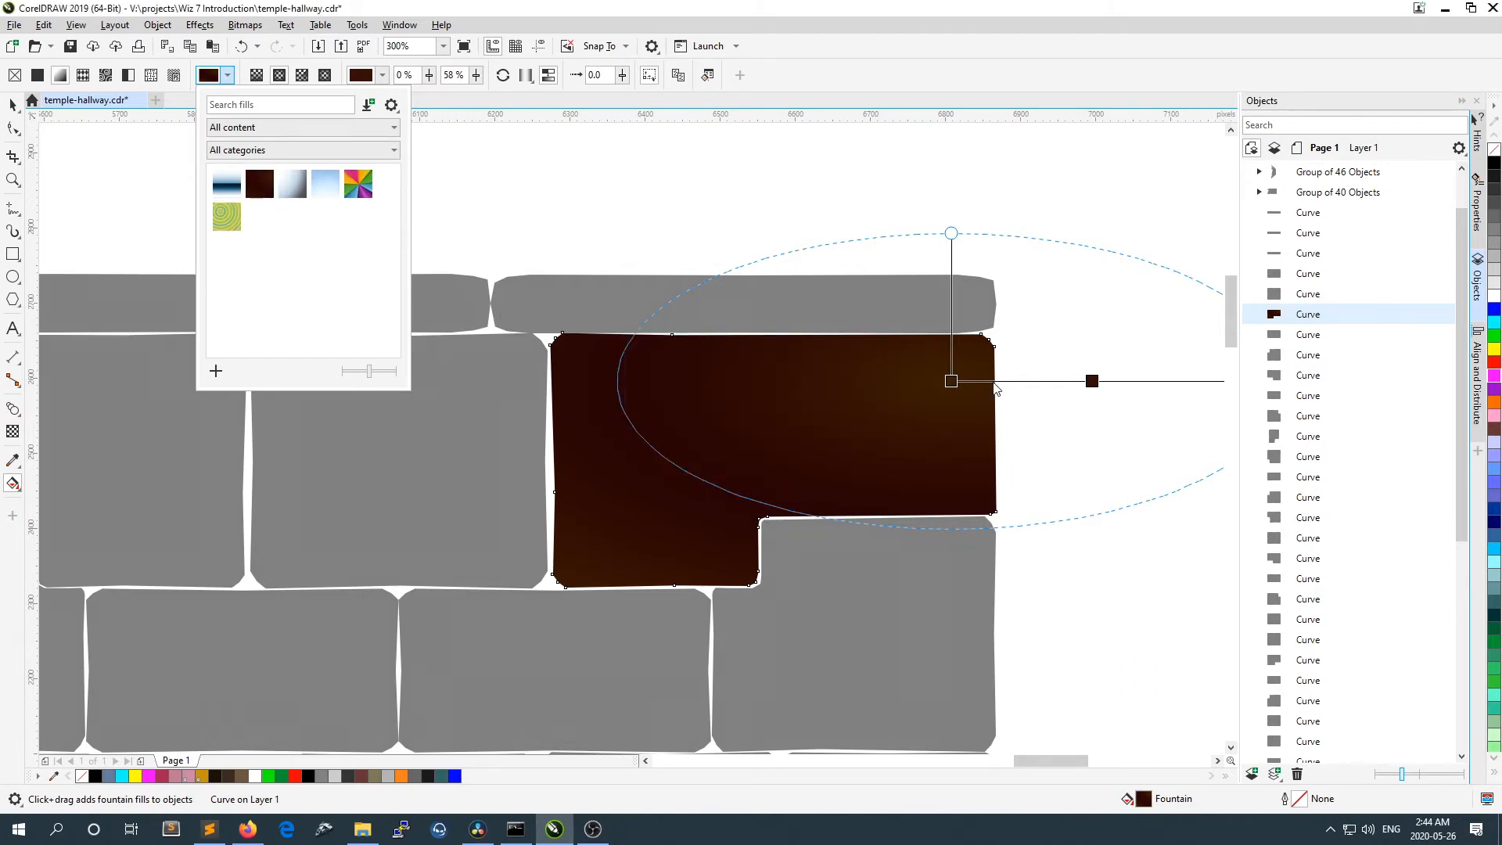
Step: Add a black outline 1.0 px wide to the dark mud-filled notched stone
left_click(12, 104)
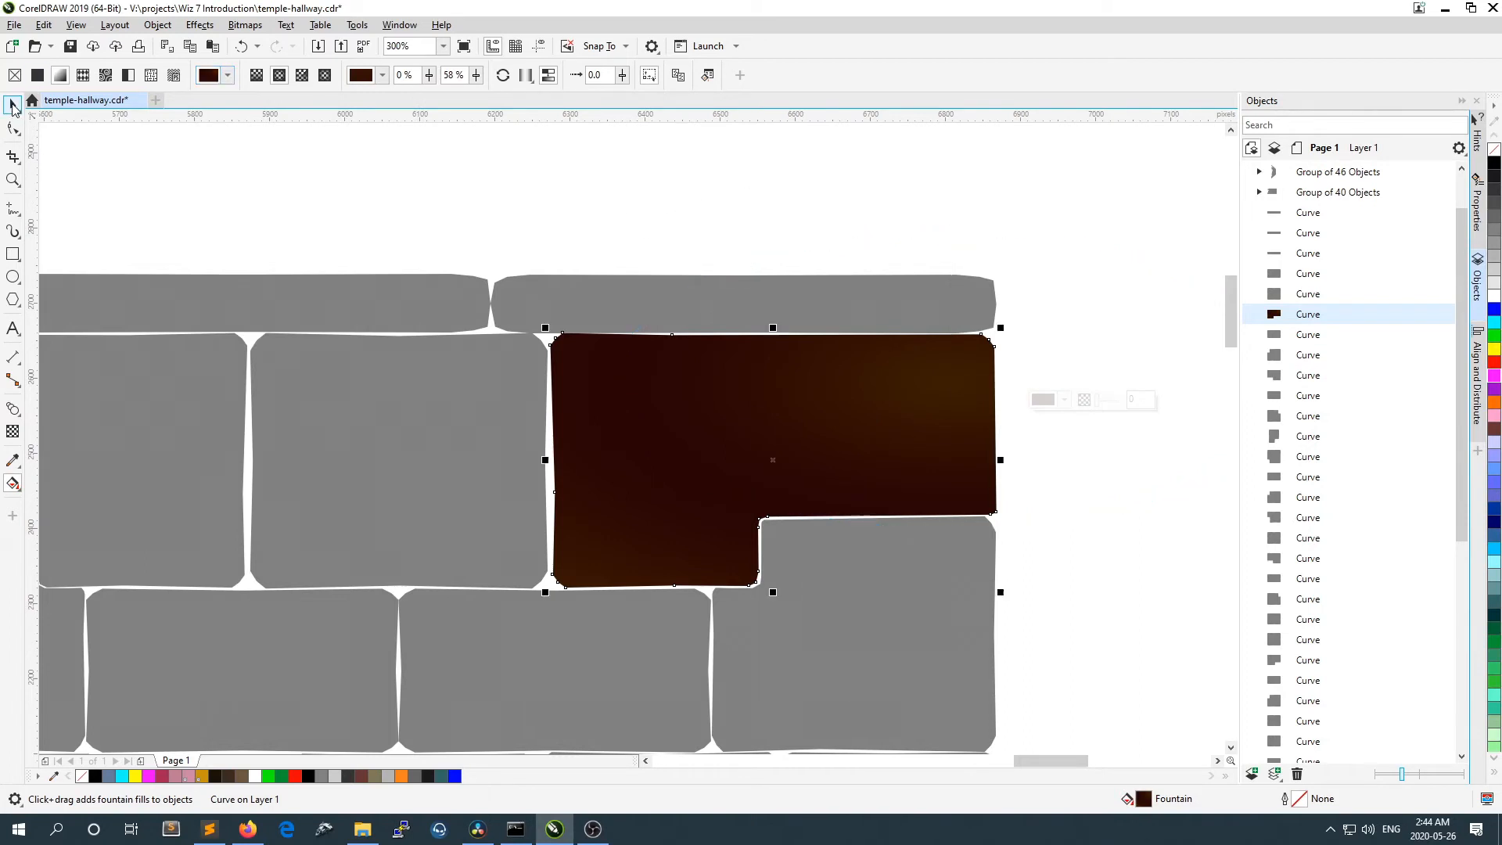
scroll(780, 408, "up", 1)
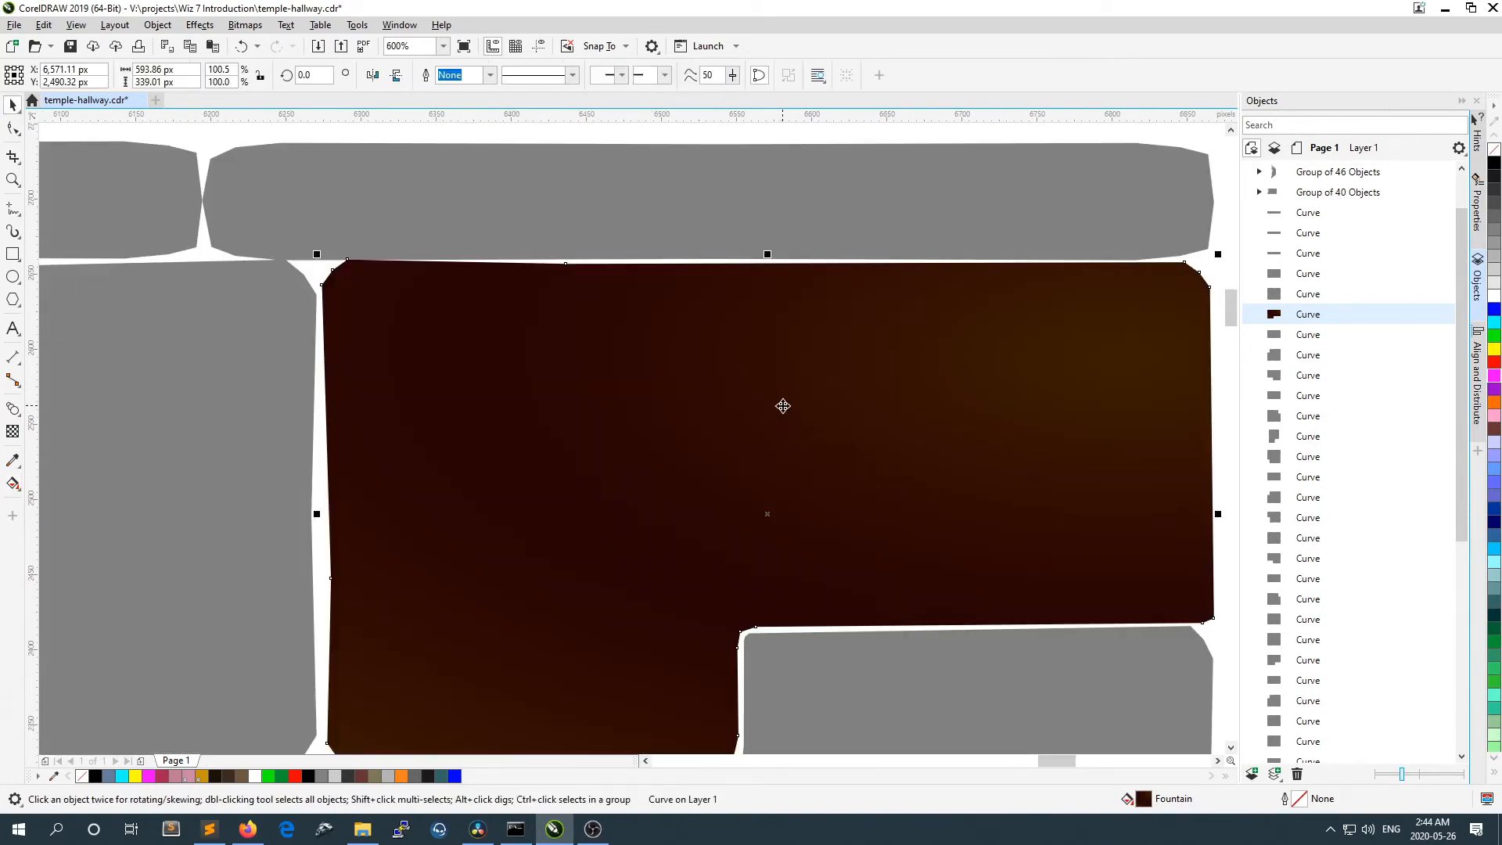
left_click(862, 410)
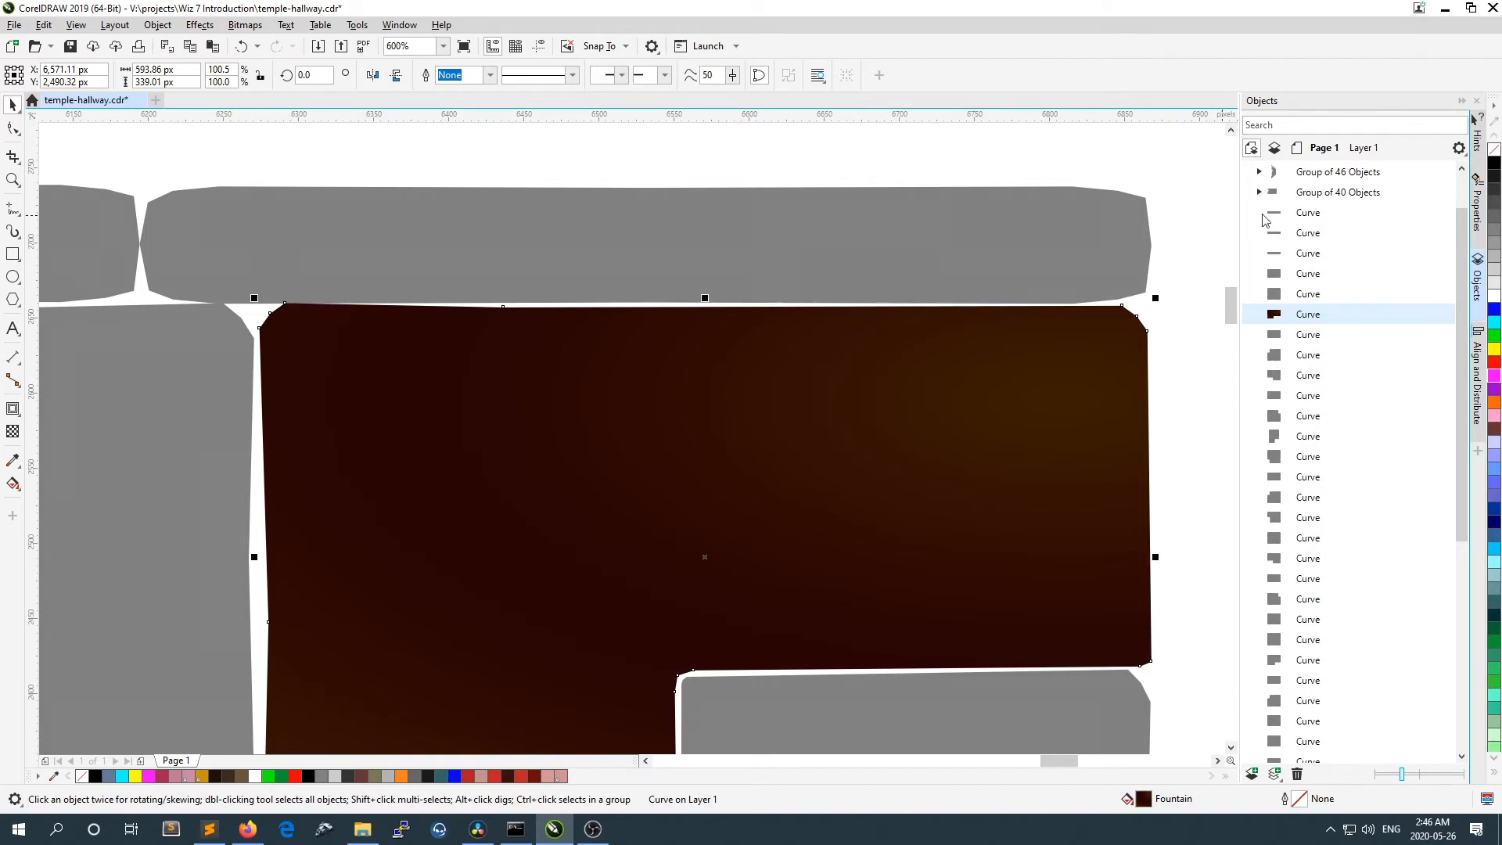
right_click(1495, 166)
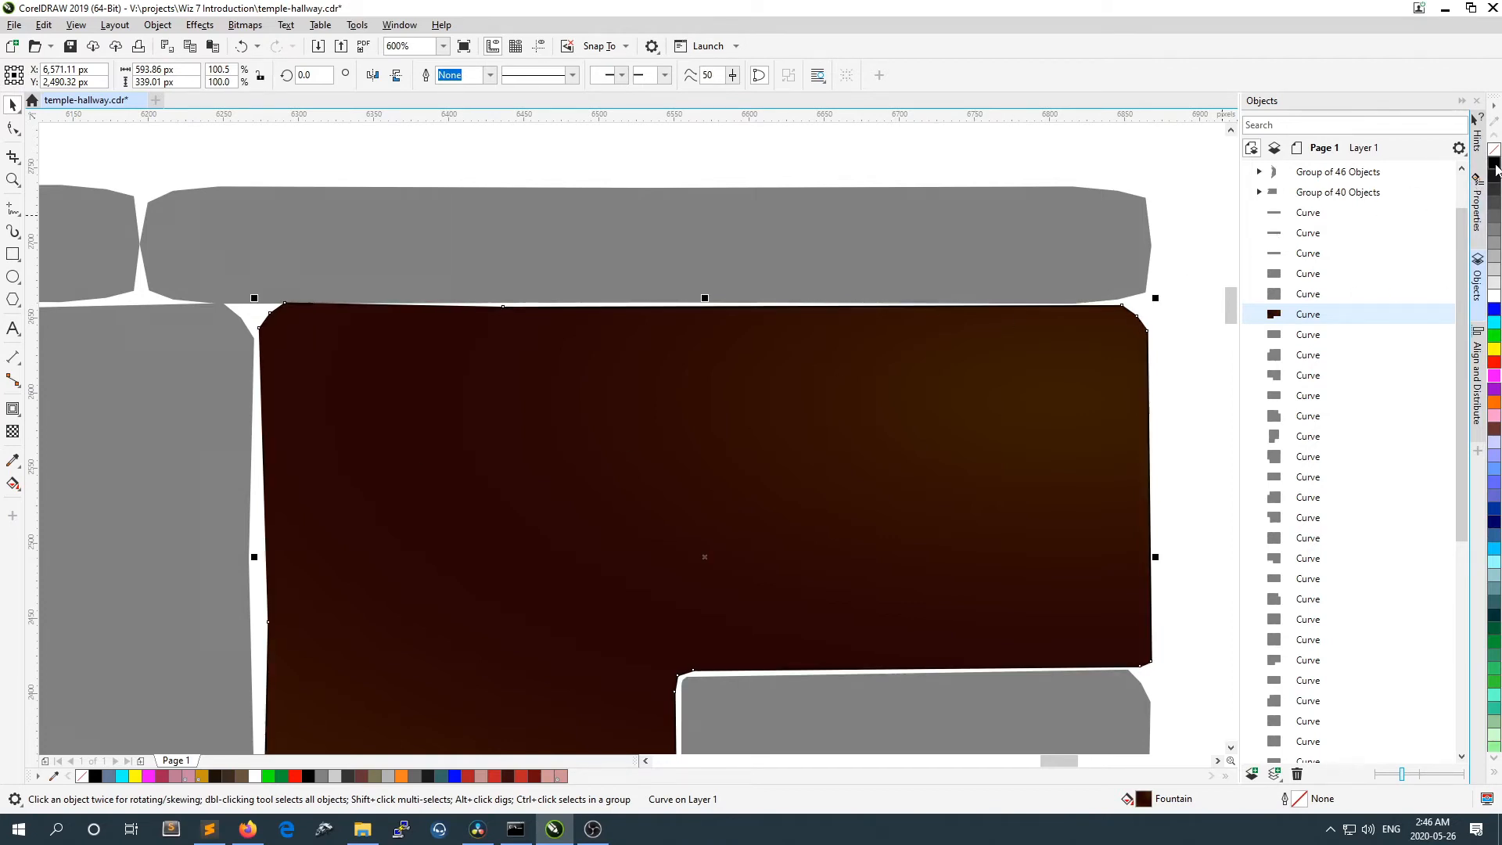
scroll(1130, 524, "up", 2)
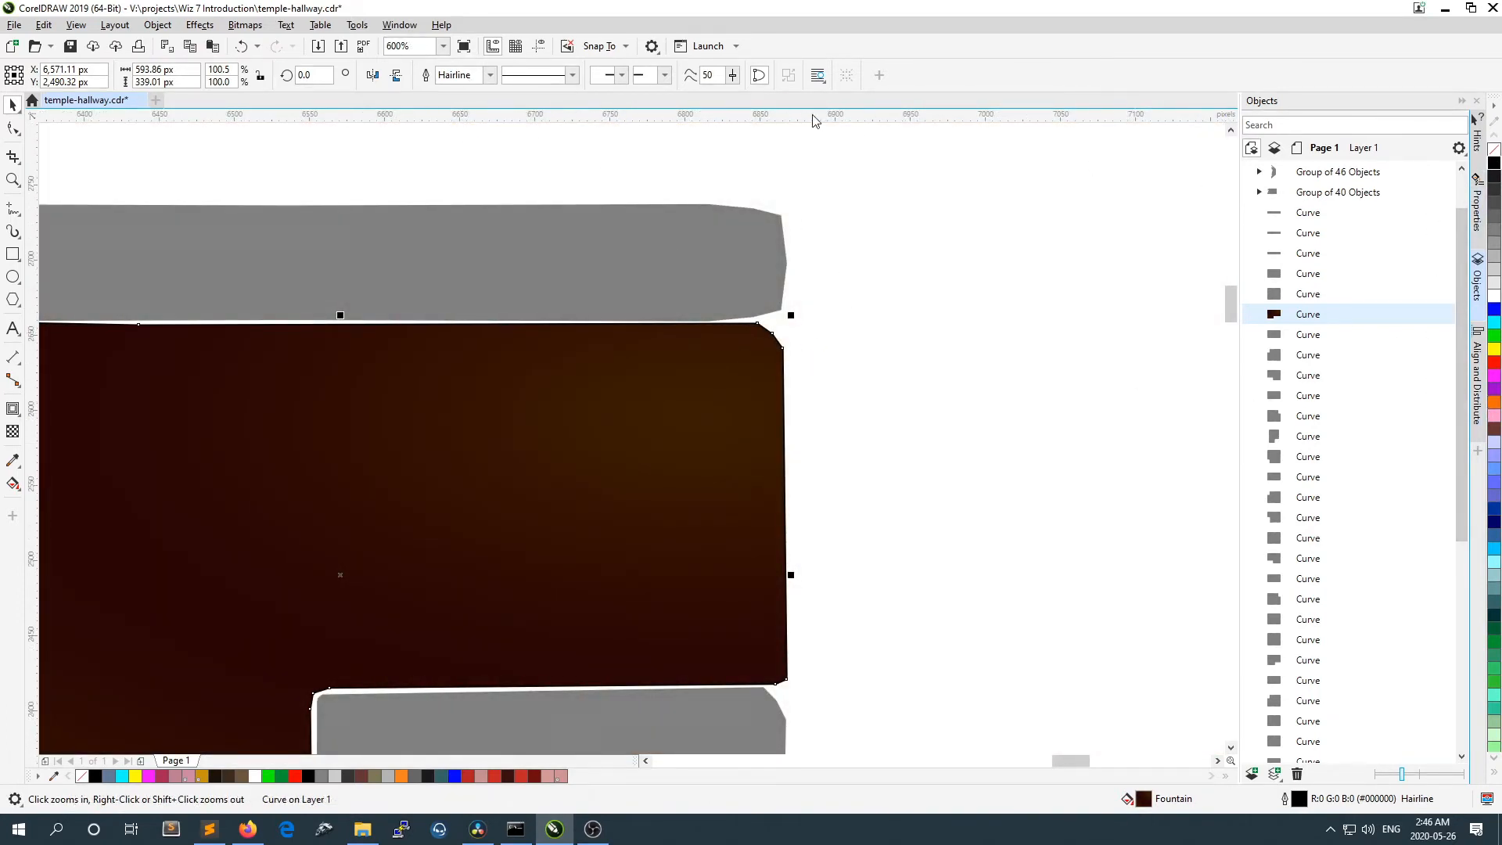
left_click(490, 75)
left_click(450, 125)
scroll(806, 327, "up", 1)
scroll(807, 335, "up", 3)
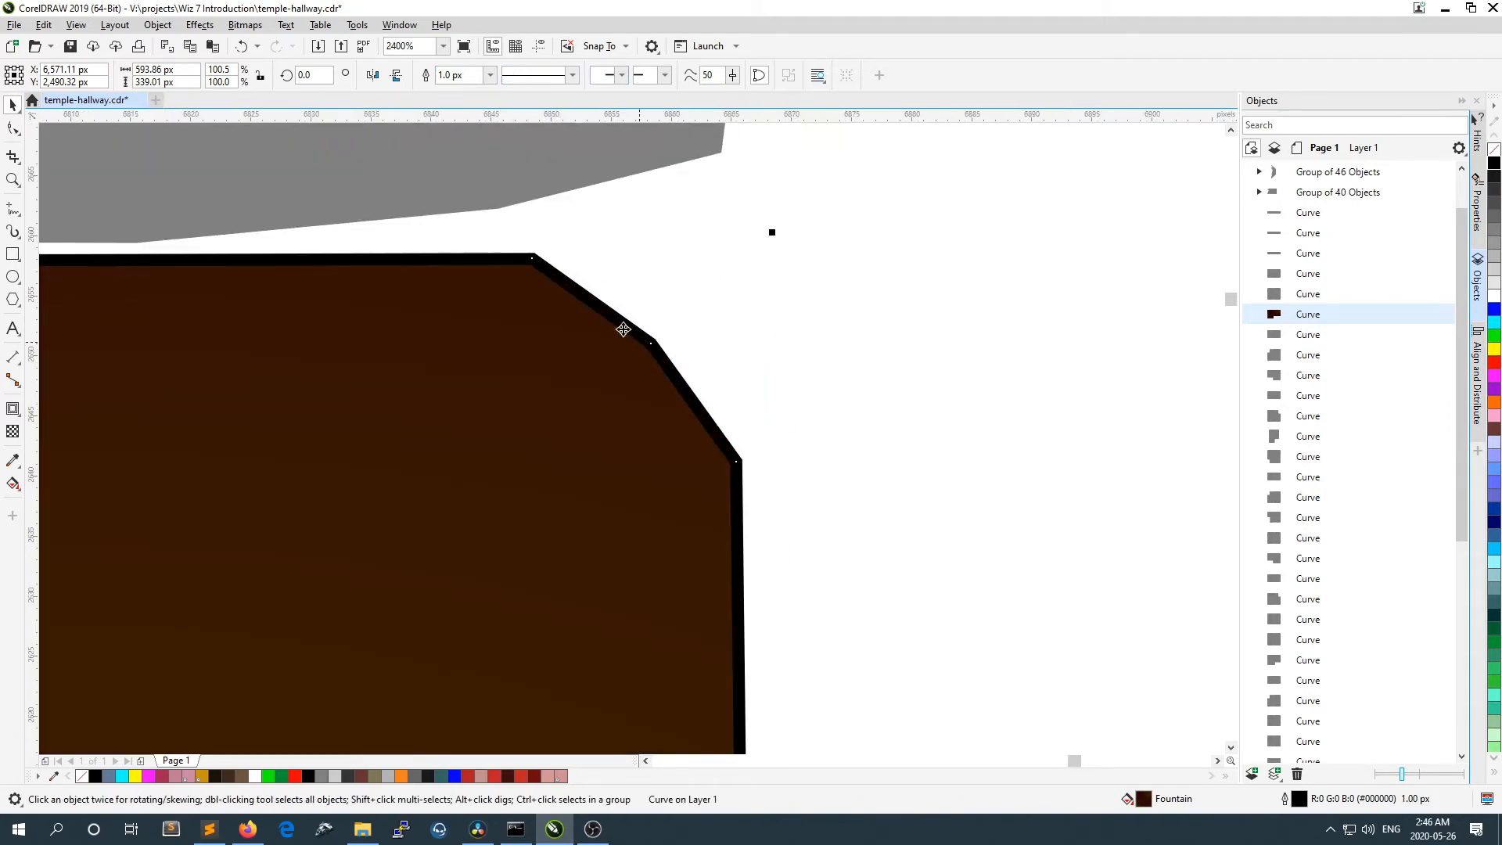
Step: Increase the notched stone's outline width to 2.0 px and deselect it
left_click(489, 75)
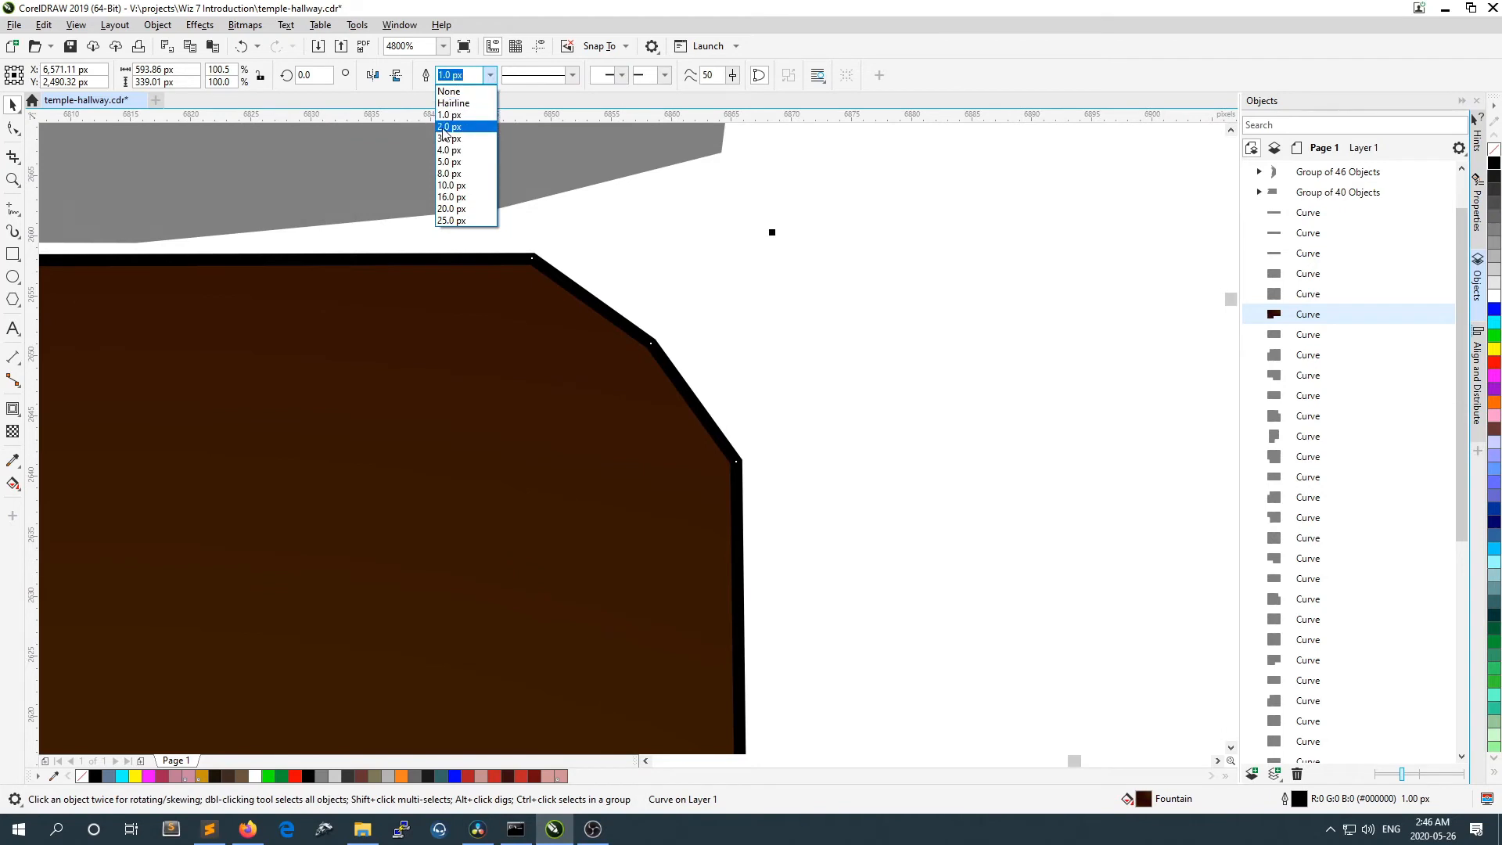
left_click(450, 127)
scroll(806, 274, "down", 4)
scroll(826, 321, "up", 4)
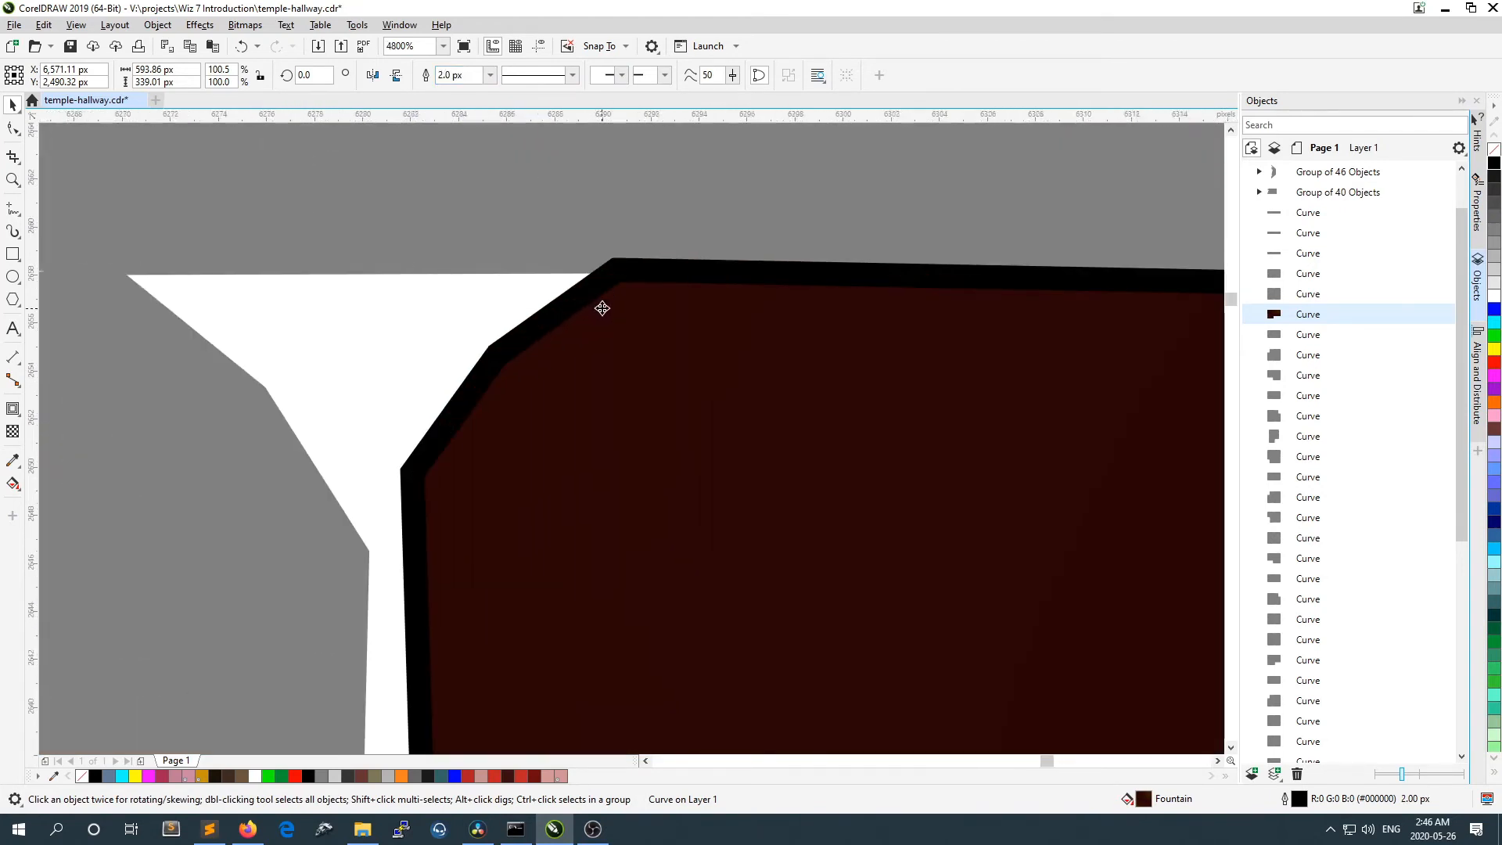
scroll(614, 308, "down", 2)
scroll(630, 313, "up", 1)
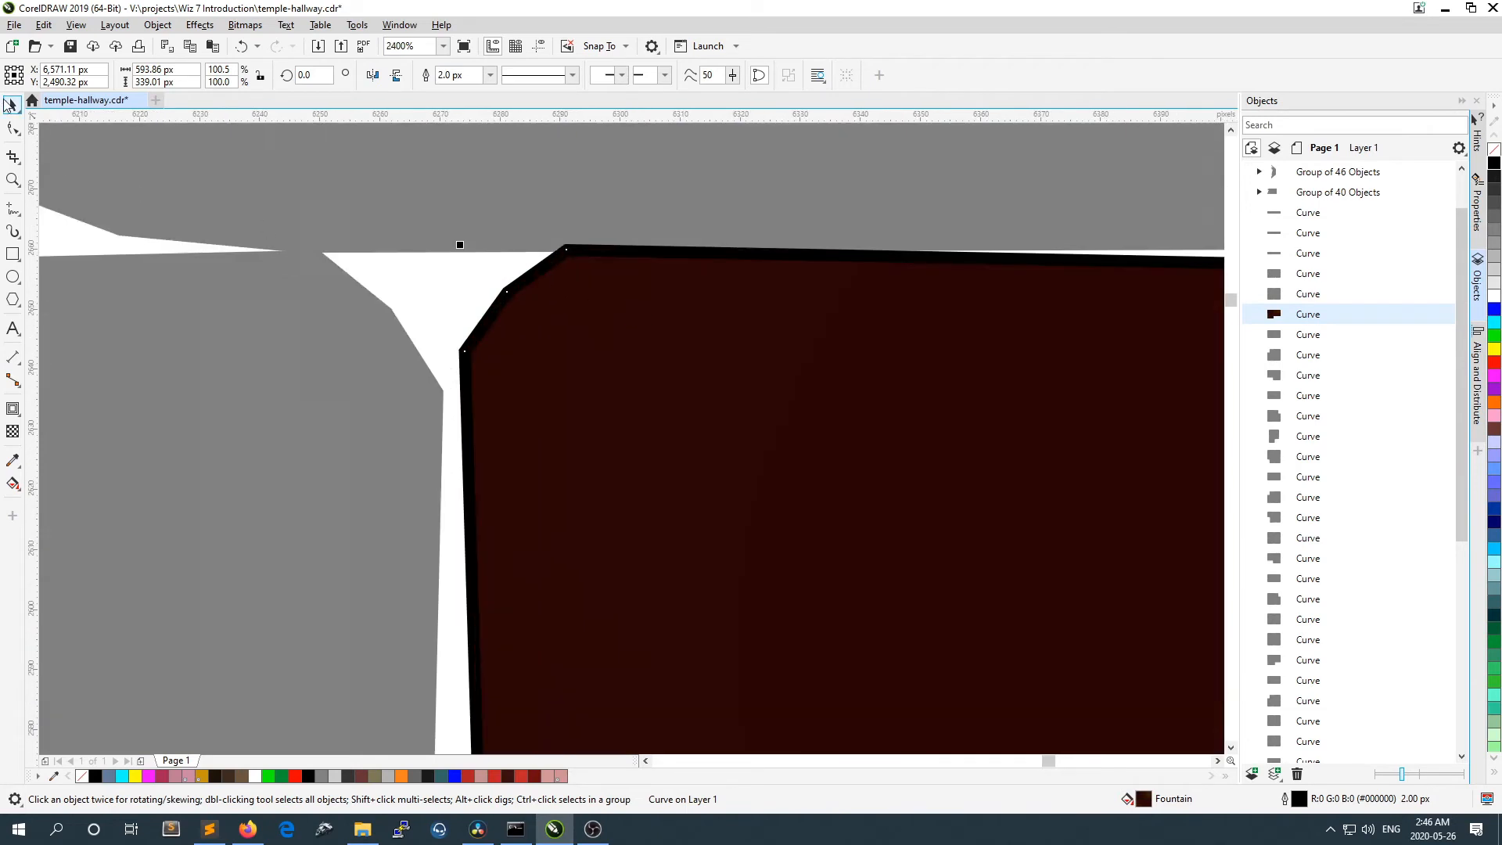
scroll(557, 252, "down", 3)
scroll(1058, 360, "up", 1)
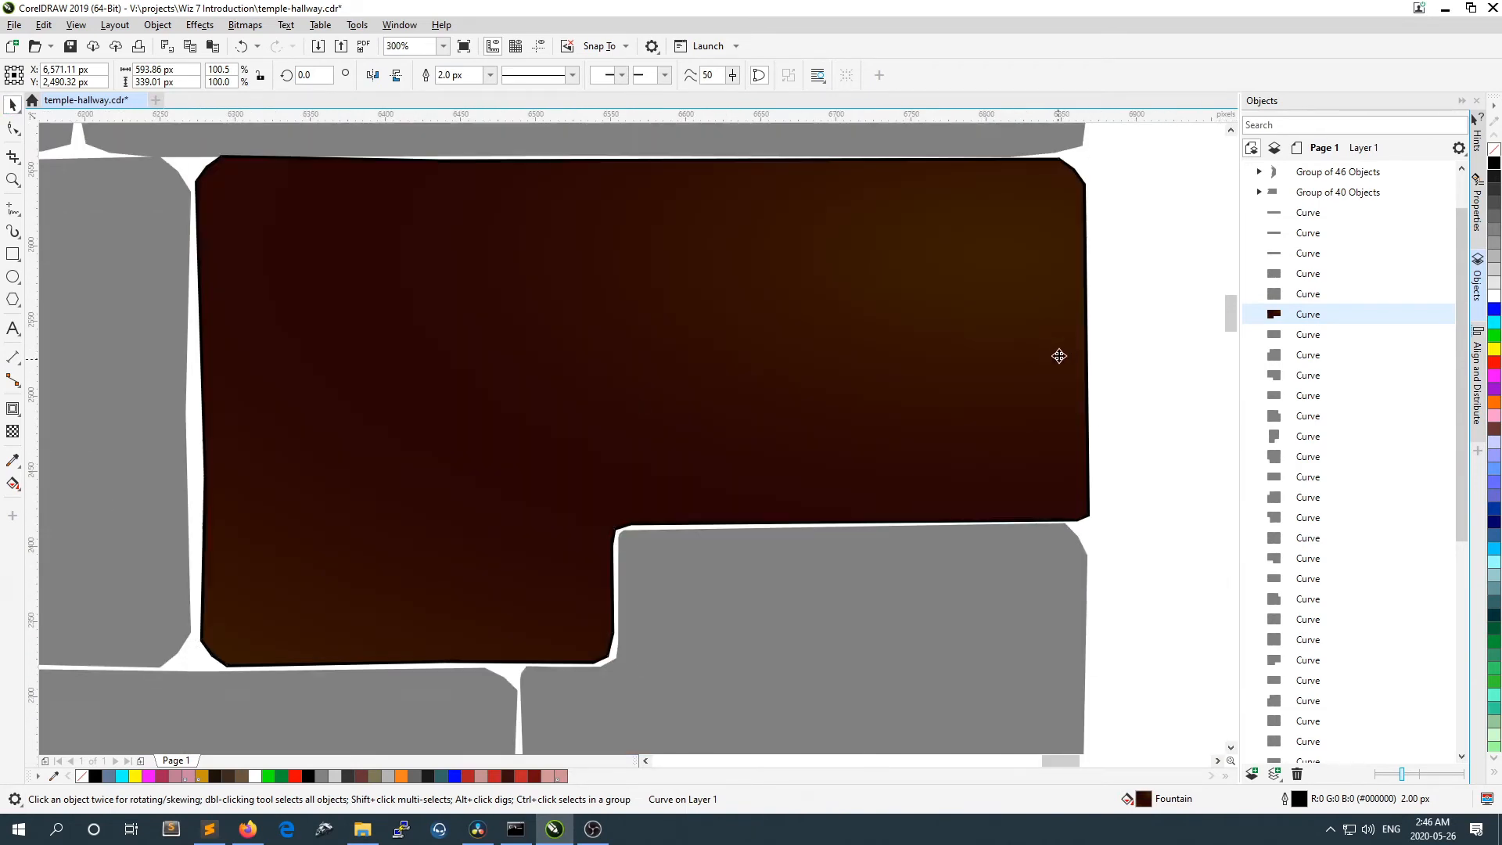
left_click(1173, 196)
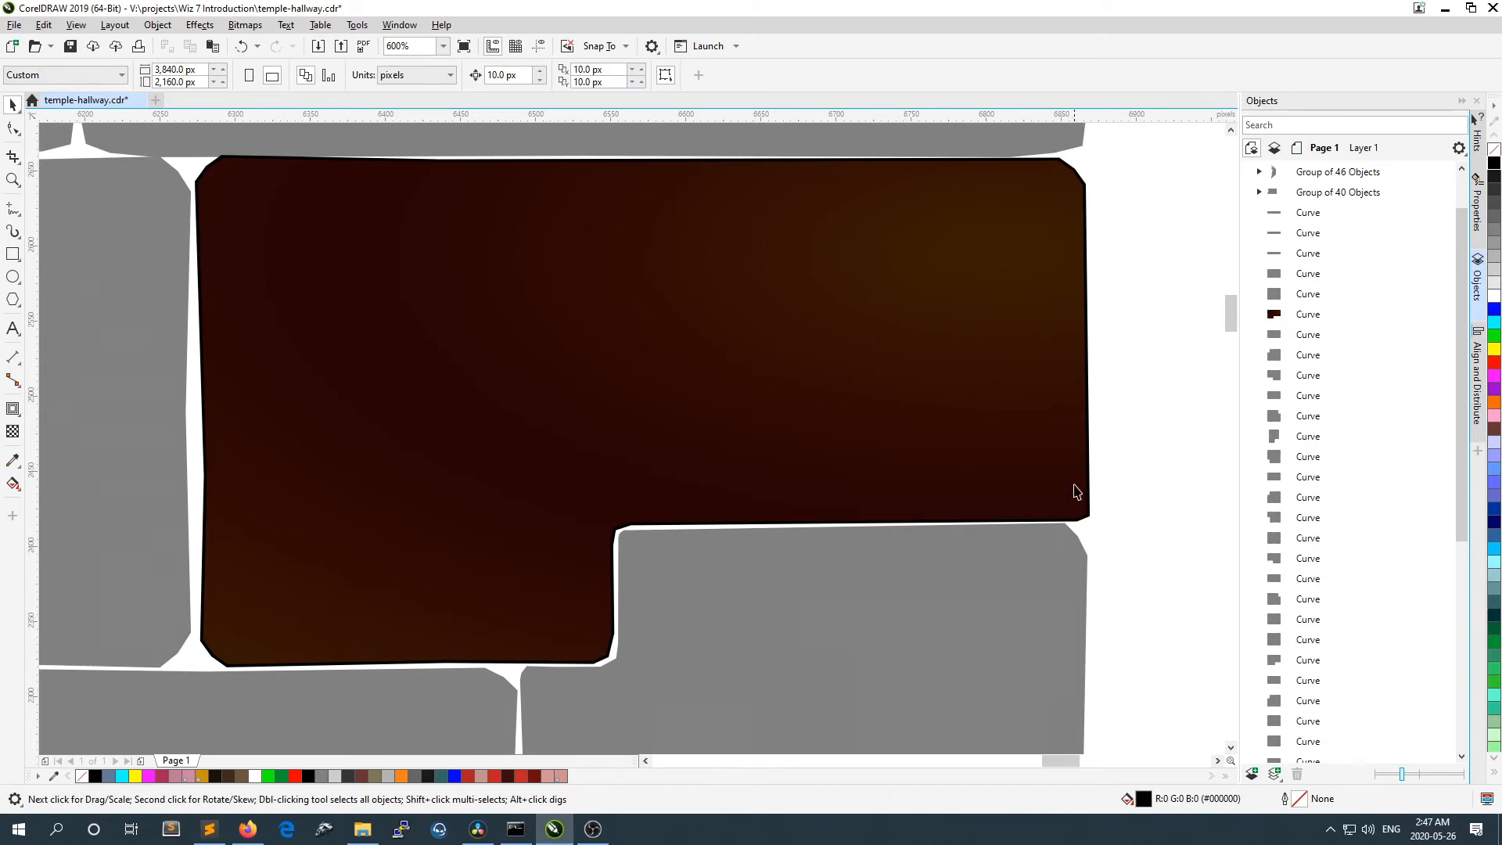
scroll(1110, 481, "down", 2)
scroll(1111, 479, "up", 1)
scroll(1111, 480, "down", 1)
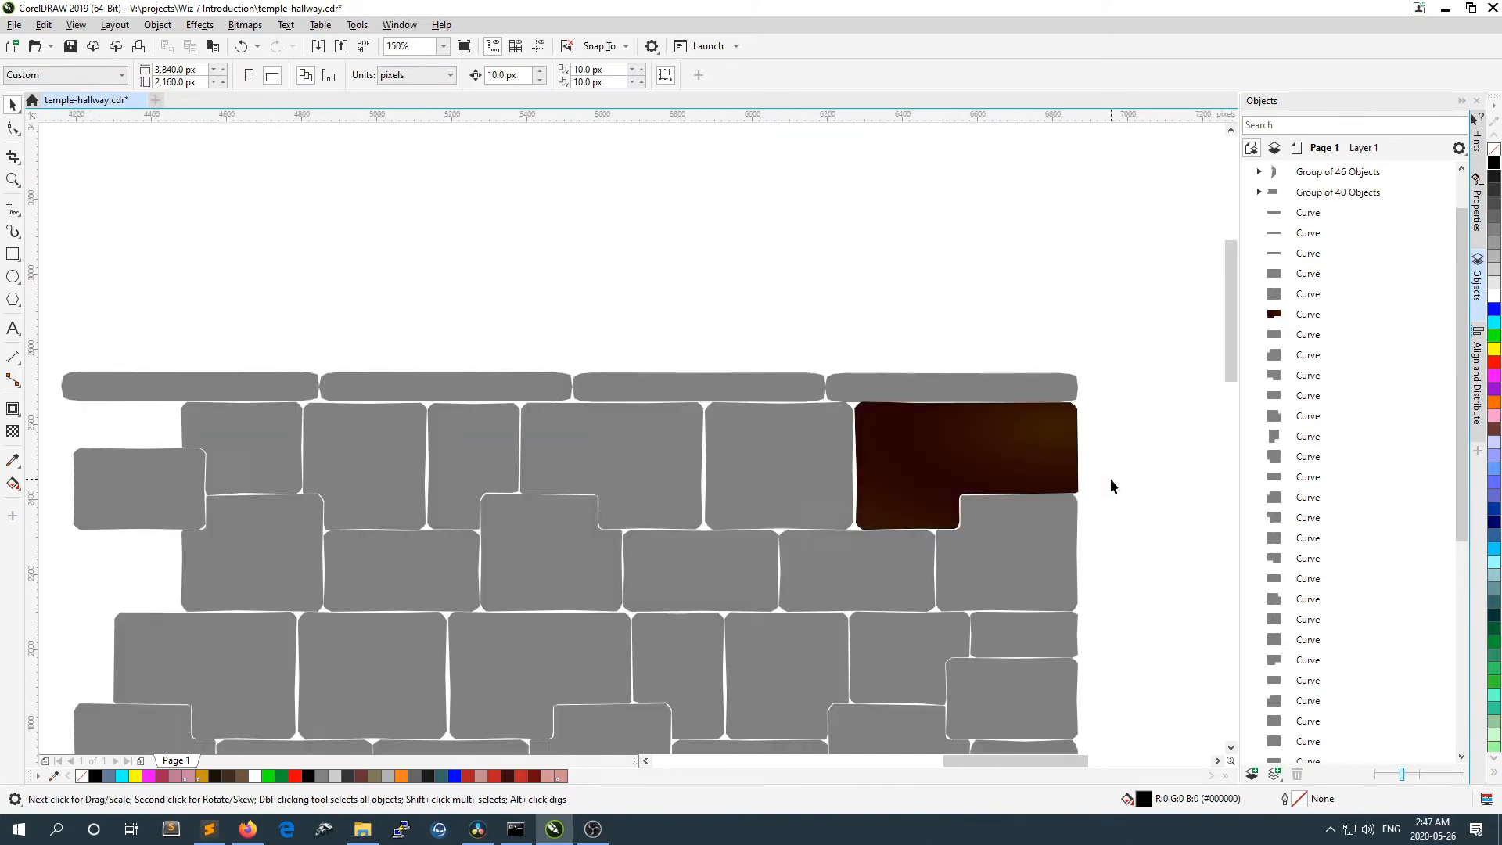
scroll(1111, 480, "up", 1)
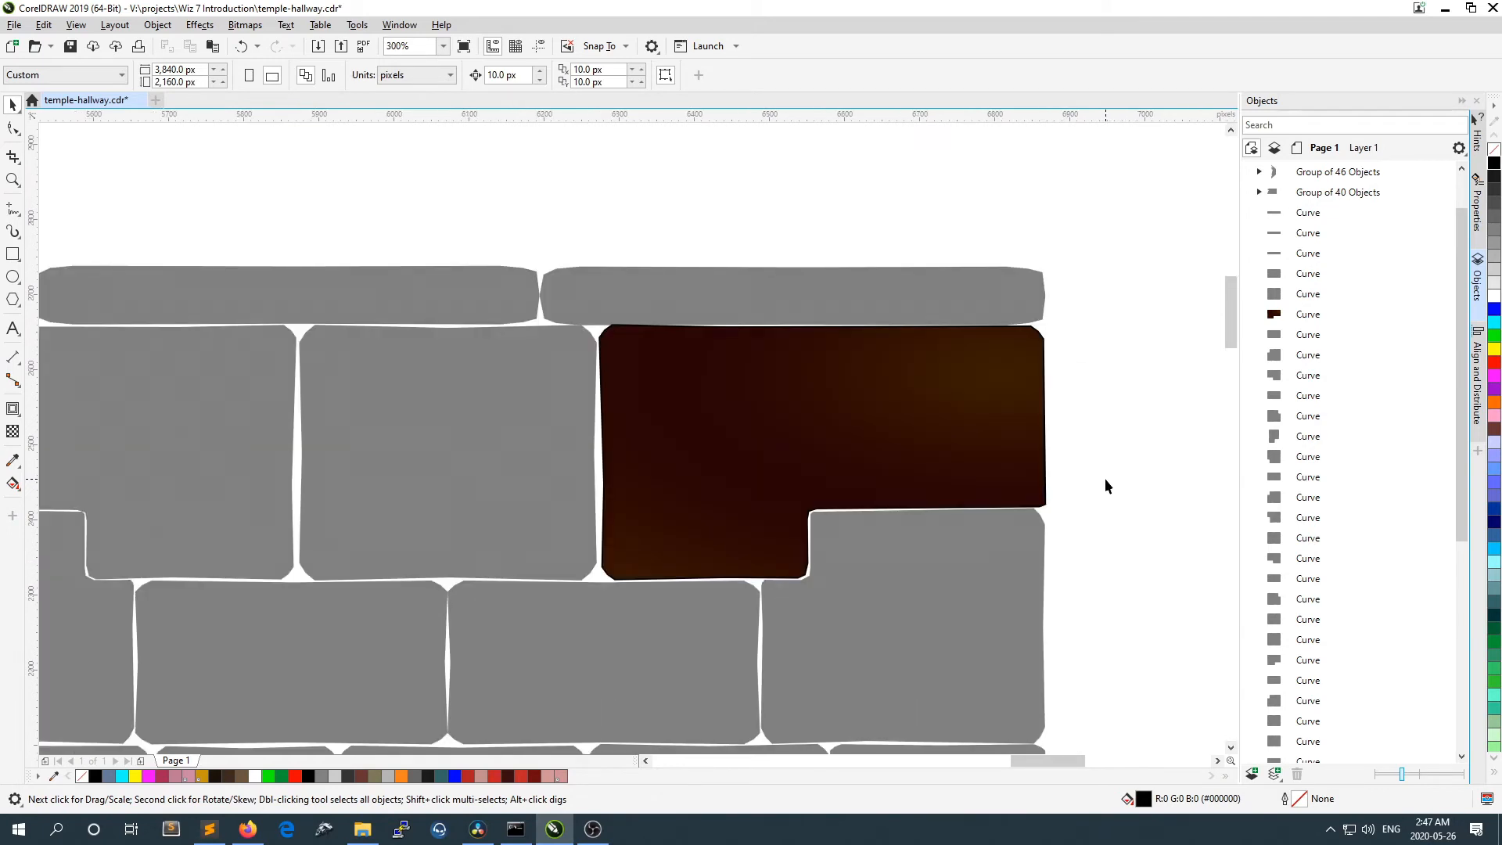
Step: Give the grey stone directly left of the notched stone a default linear fountain fill
left_click(427, 371)
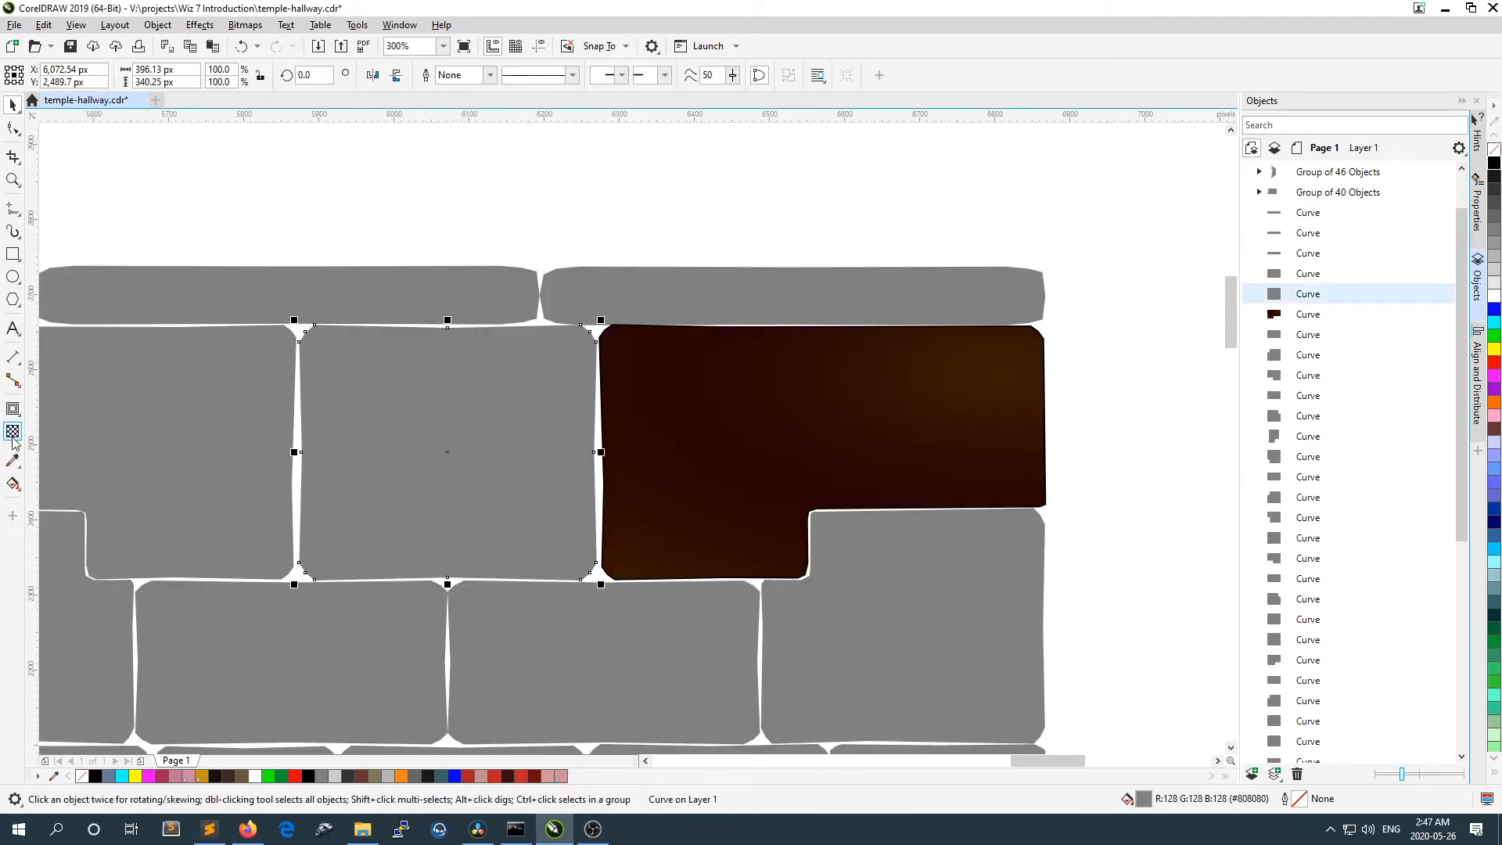
left_click(13, 483)
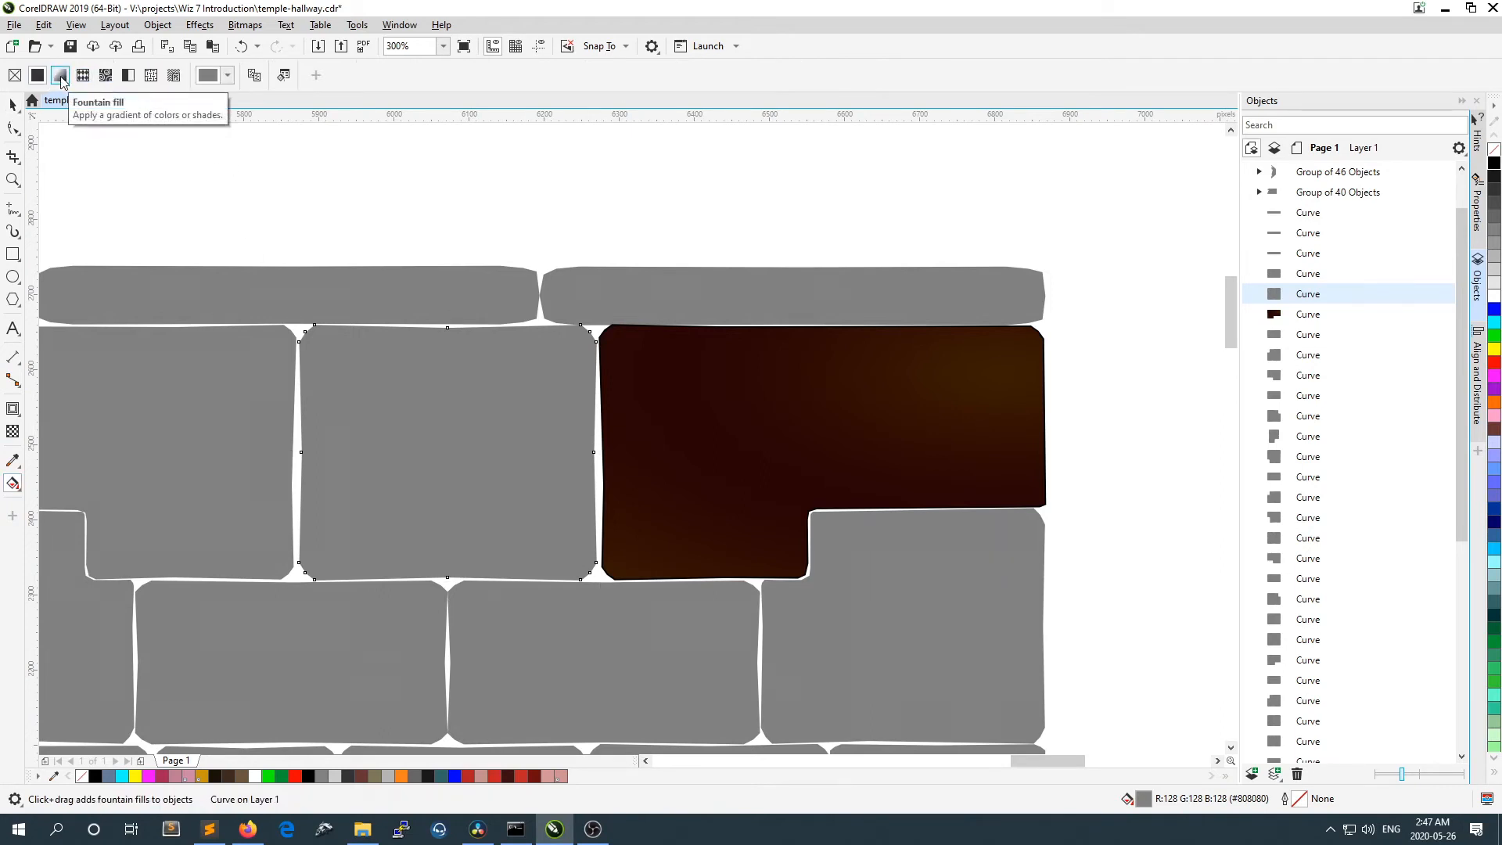
left_click(60, 75)
left_click(228, 75)
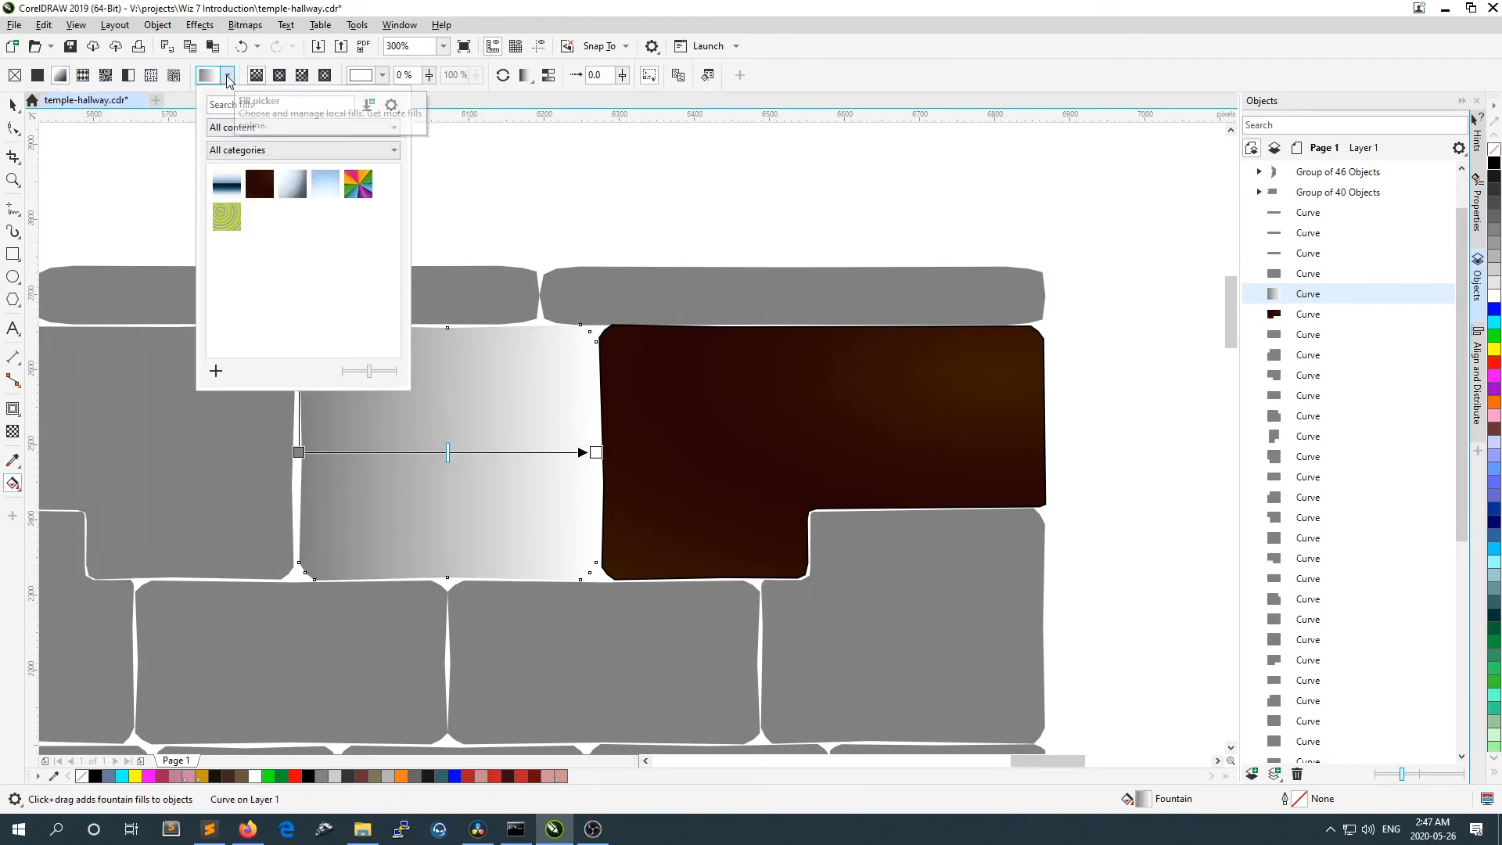
left_click(228, 75)
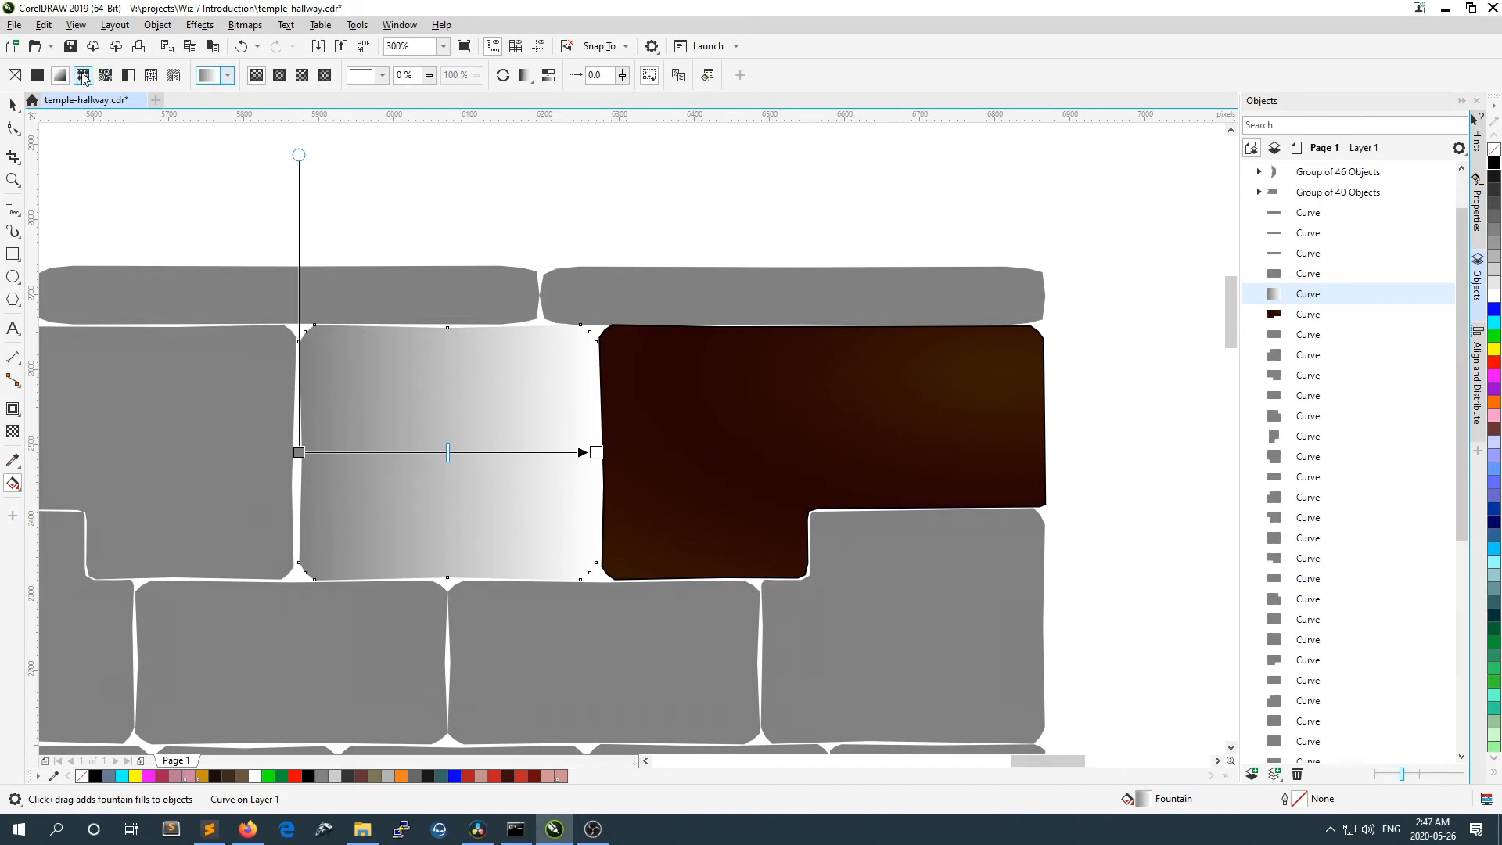
Step: Try preset vector pattern fills on the same stone, including the orange circles, chain-link, yellow-black stripes and blue pattern
left_click(83, 76)
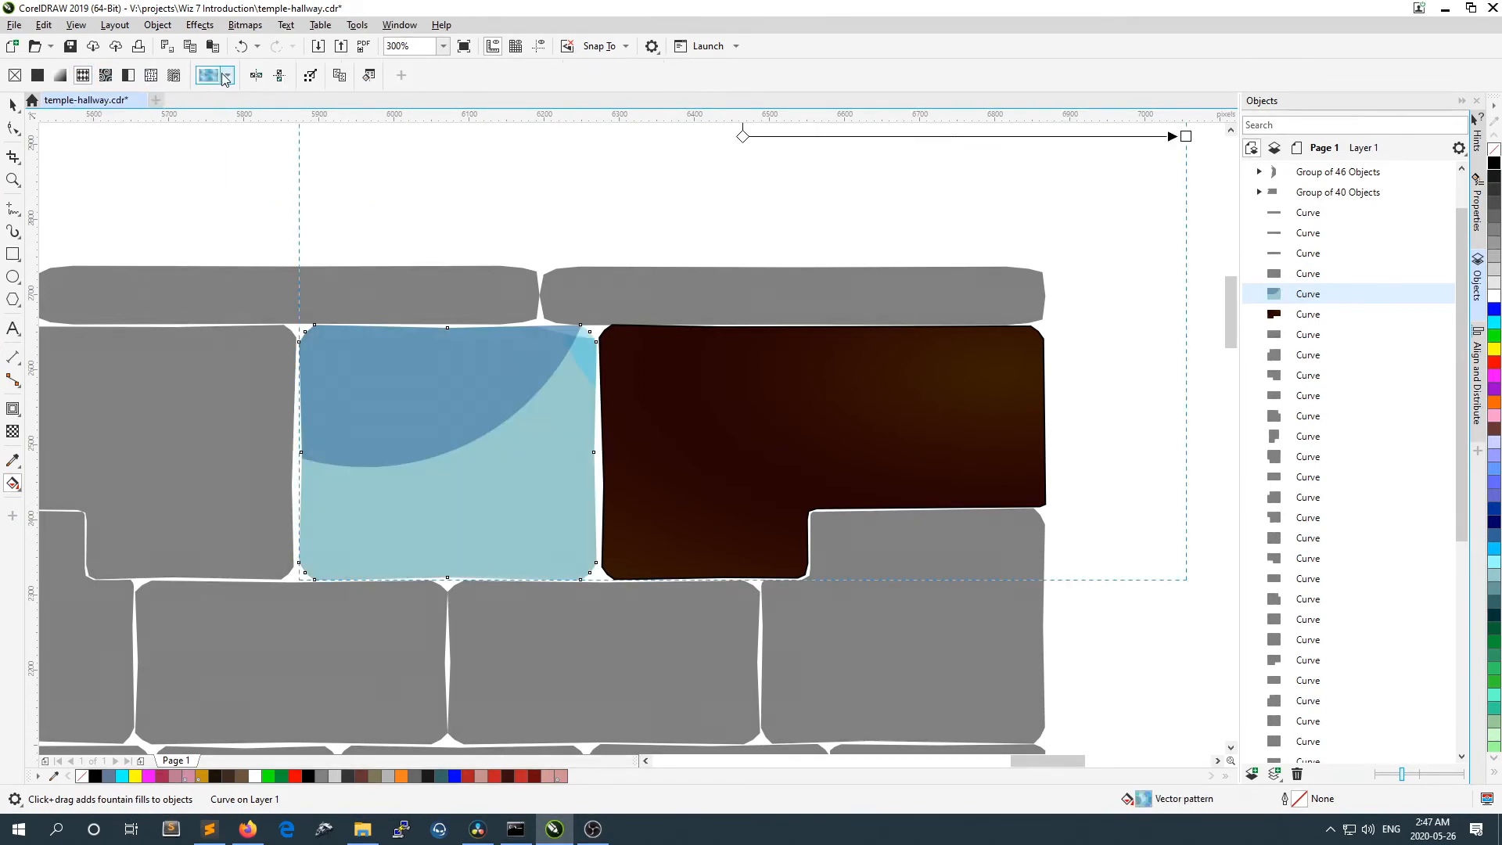
left_click(229, 76)
left_click(231, 78)
left_click(229, 76)
left_click(358, 184)
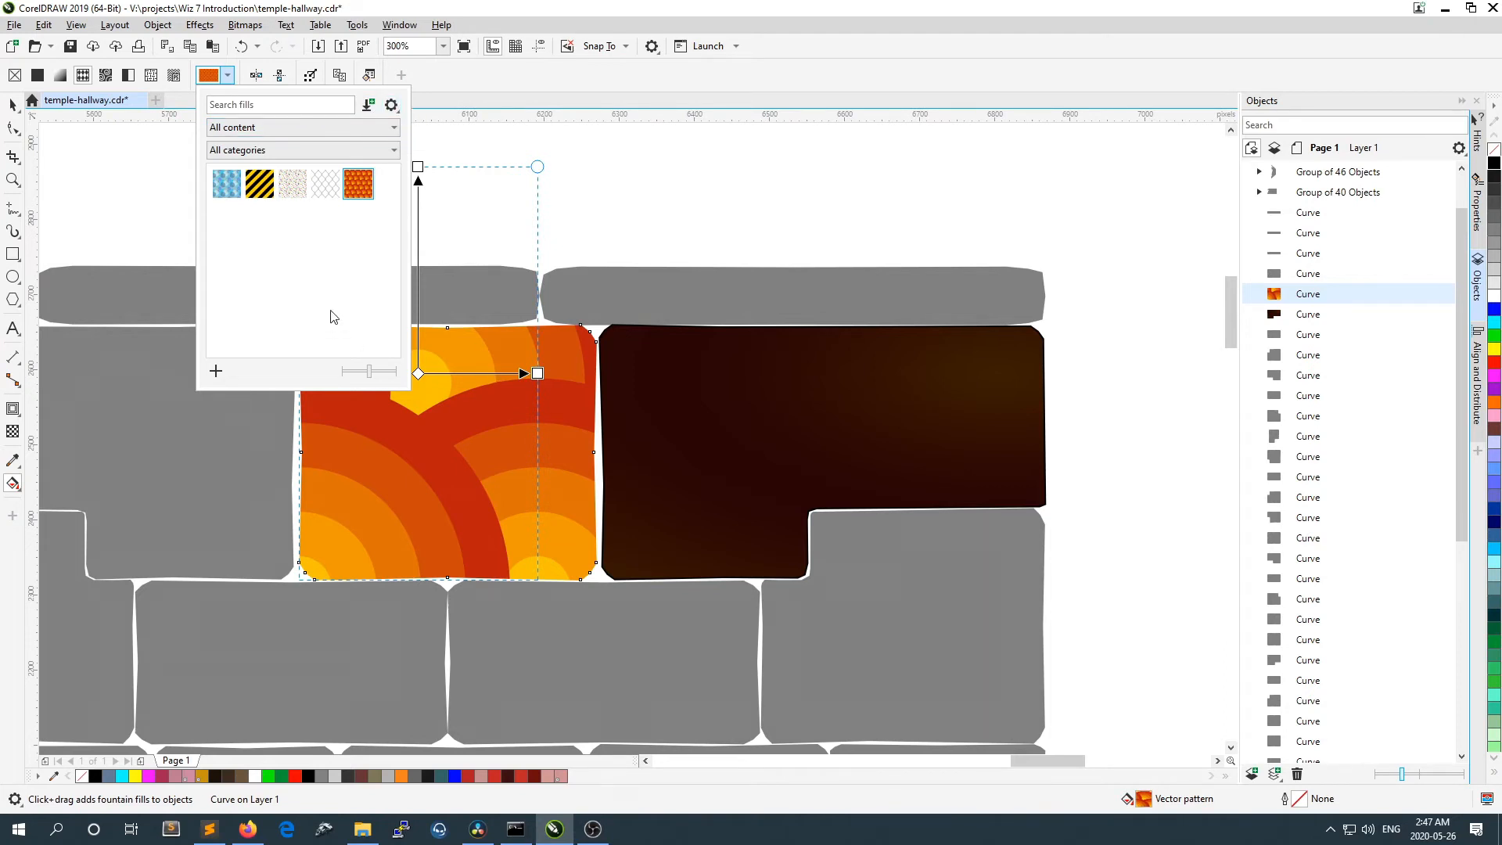
left_click(288, 184)
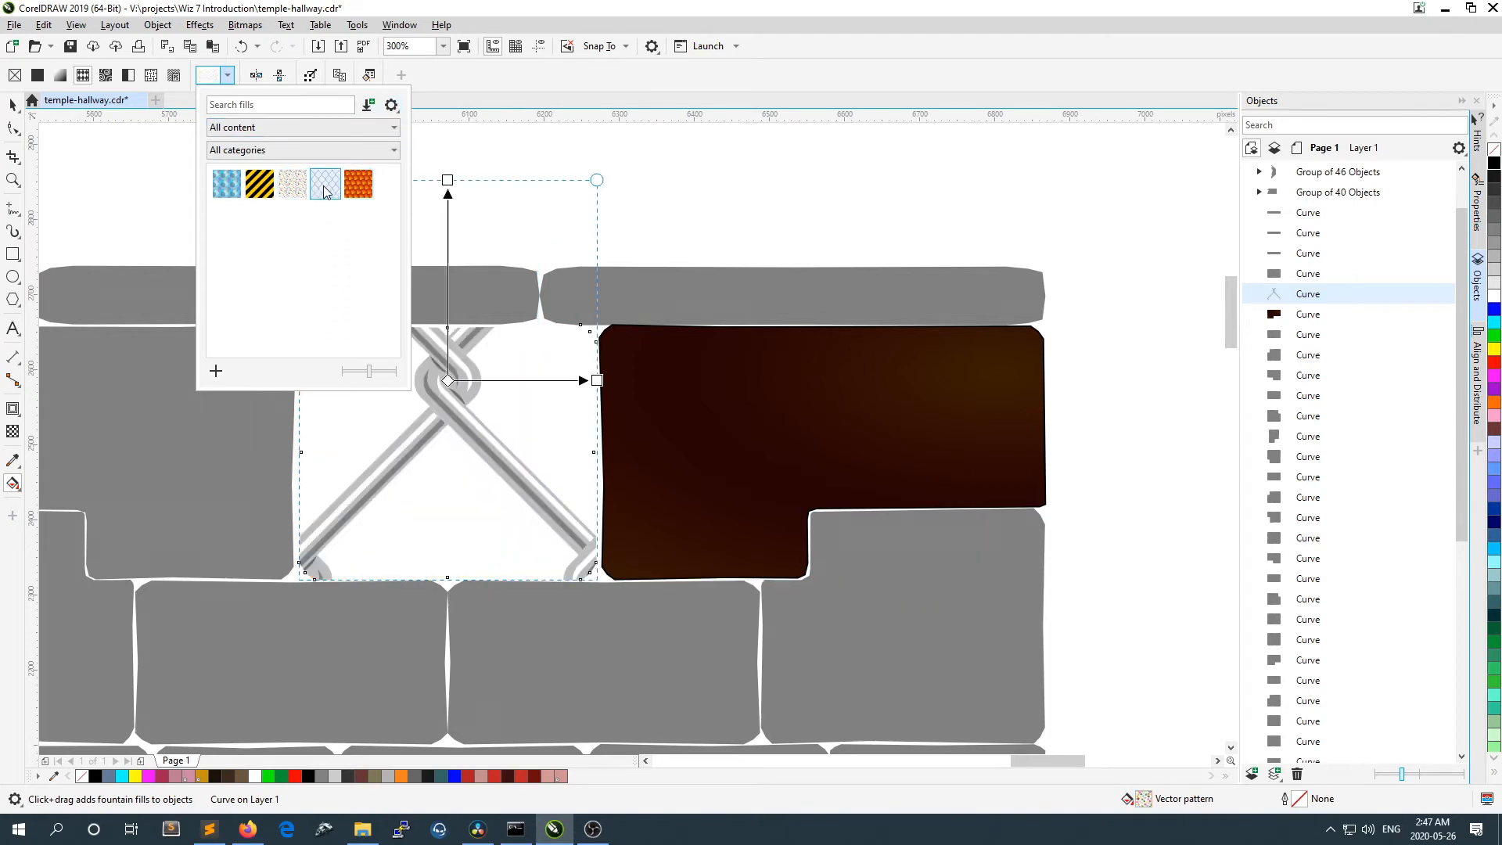
left_click(326, 184)
left_click(260, 184)
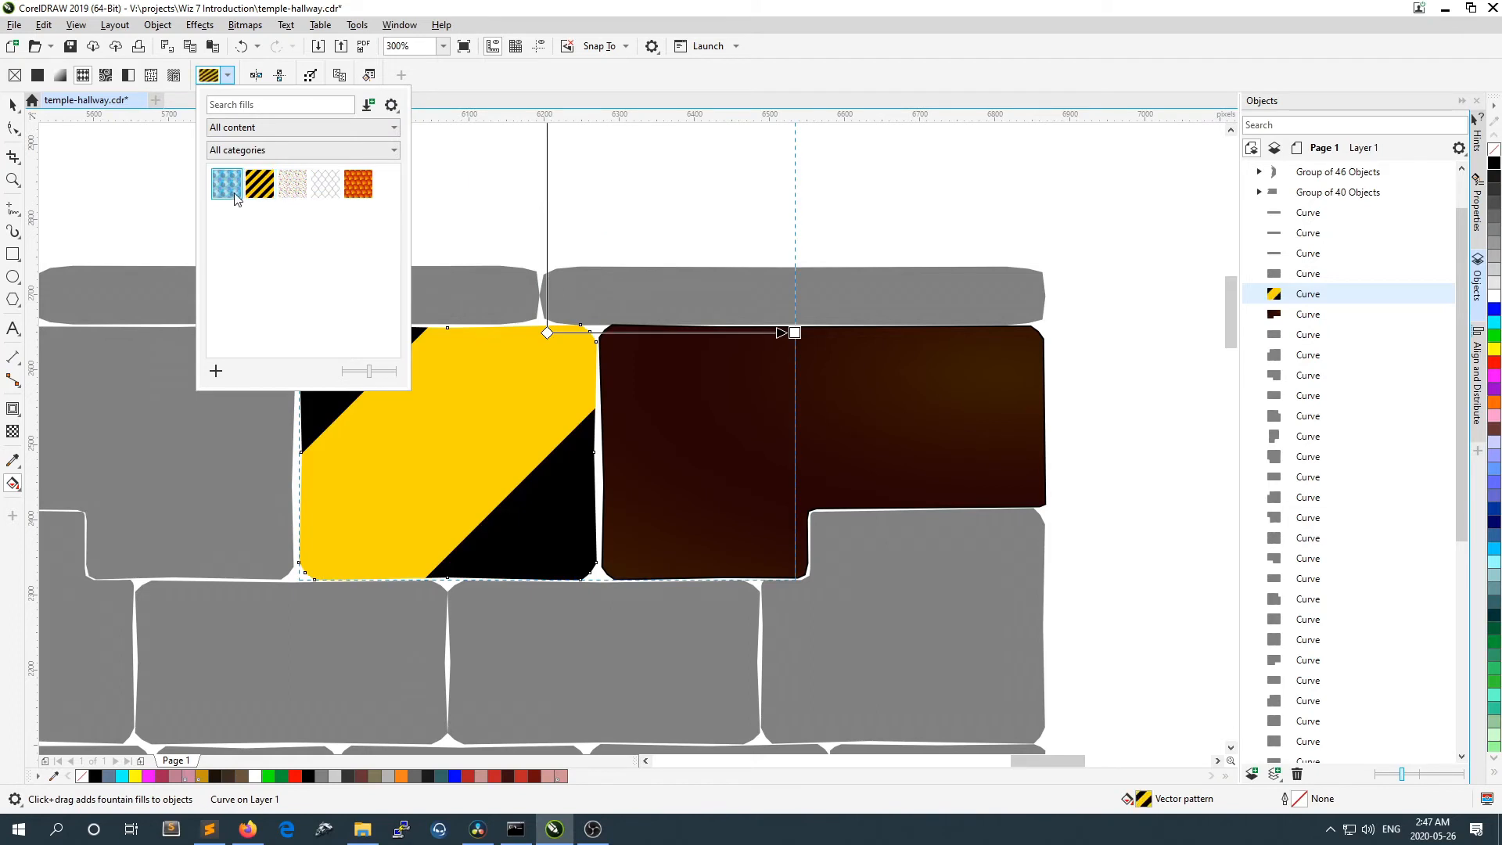
left_click(227, 184)
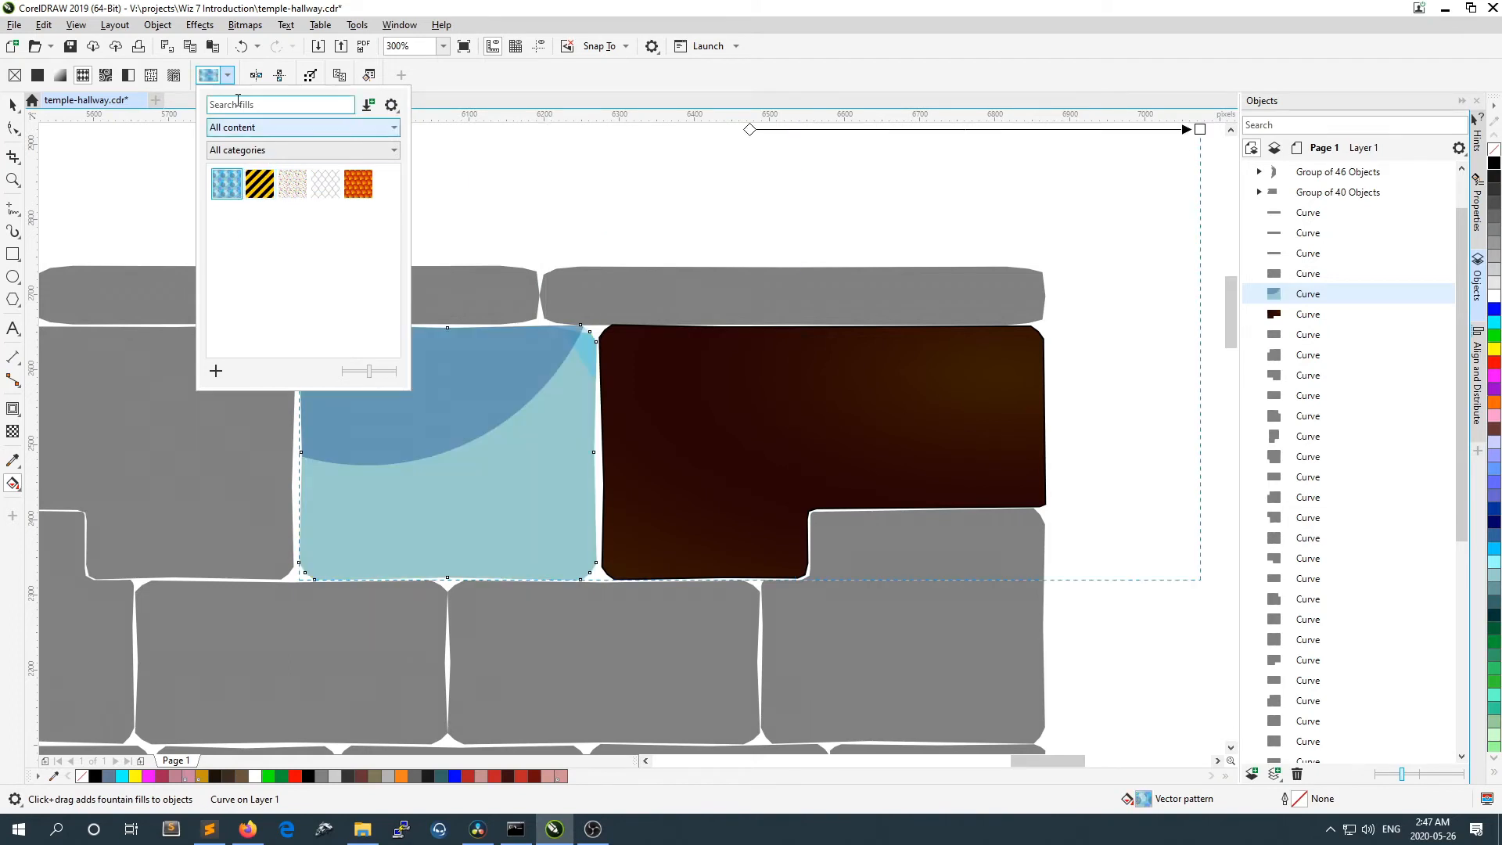
Step: Switch the stone back to a fountain fill and apply the saved dark red mud fill
left_click(63, 77)
left_click(62, 75)
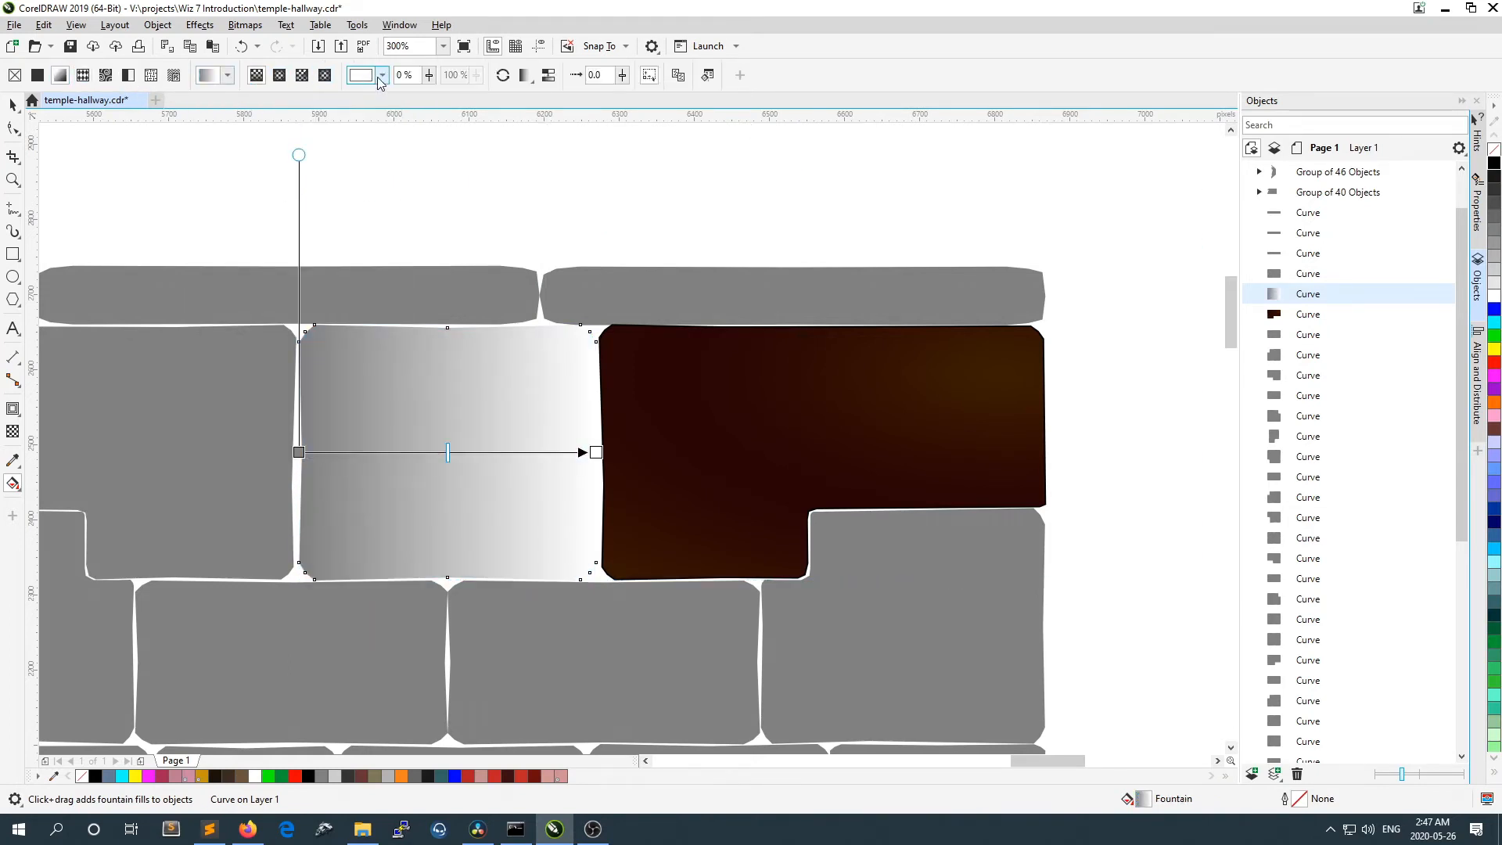
left_click(382, 77)
left_click(383, 77)
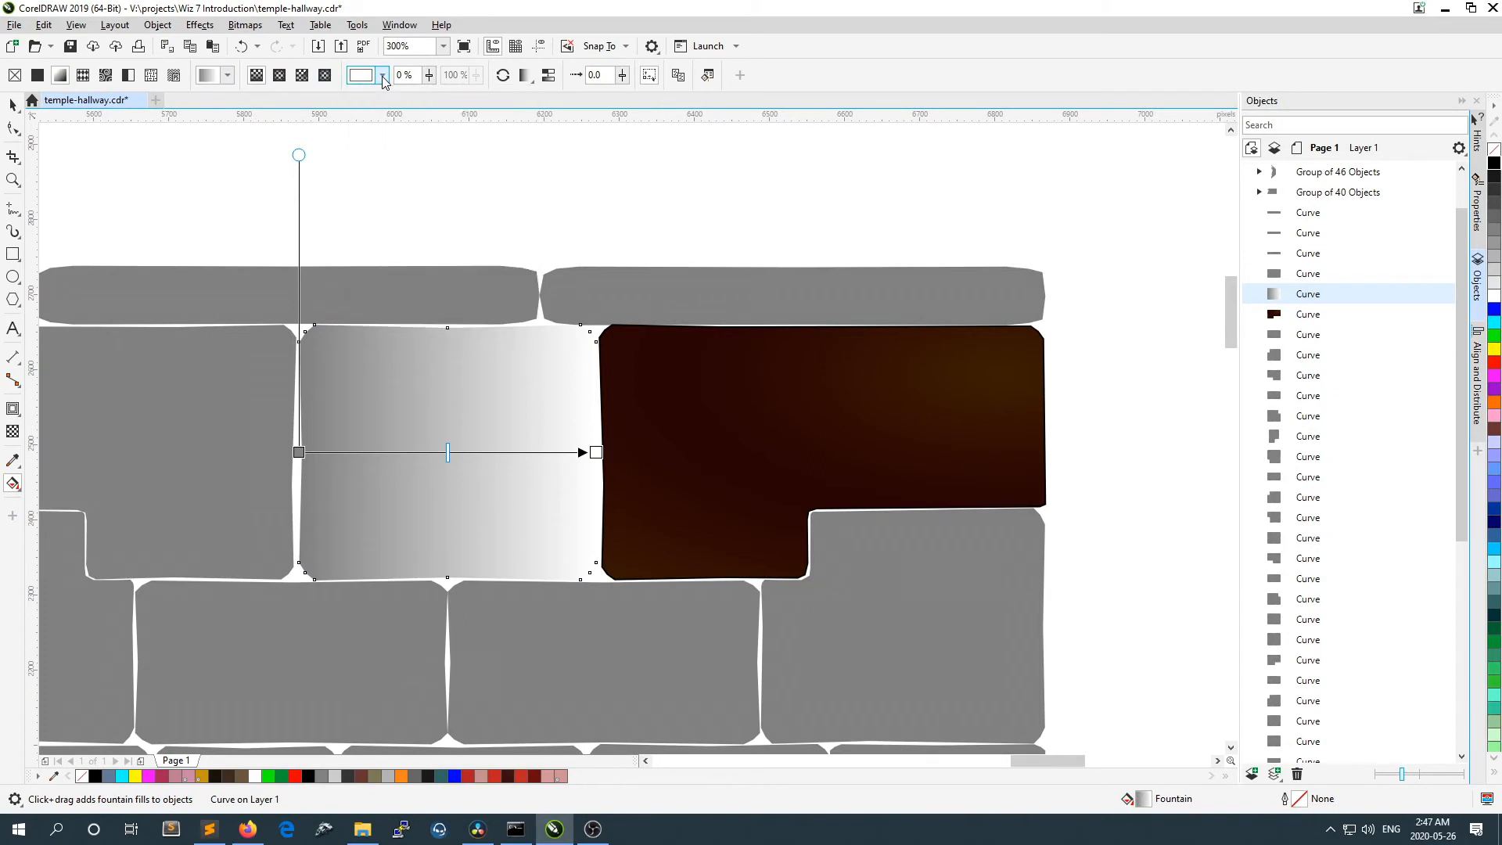
left_click(227, 75)
left_click(259, 183)
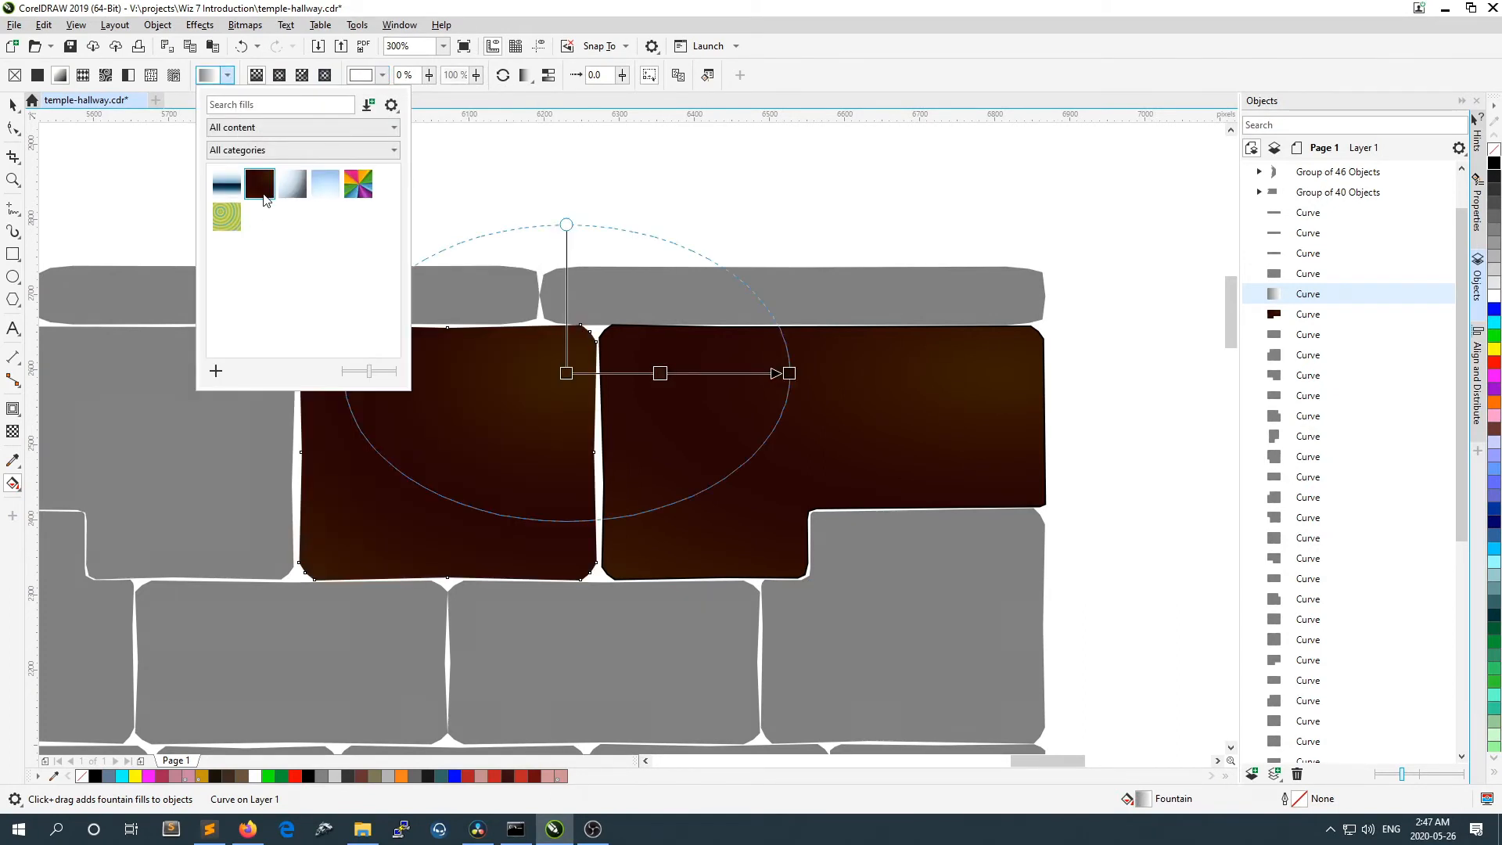
Step: Centre the elliptical fill in the middle of the stone, and shrink and tilt its ellipse toward the stone's upper right corner
left_click(566, 376)
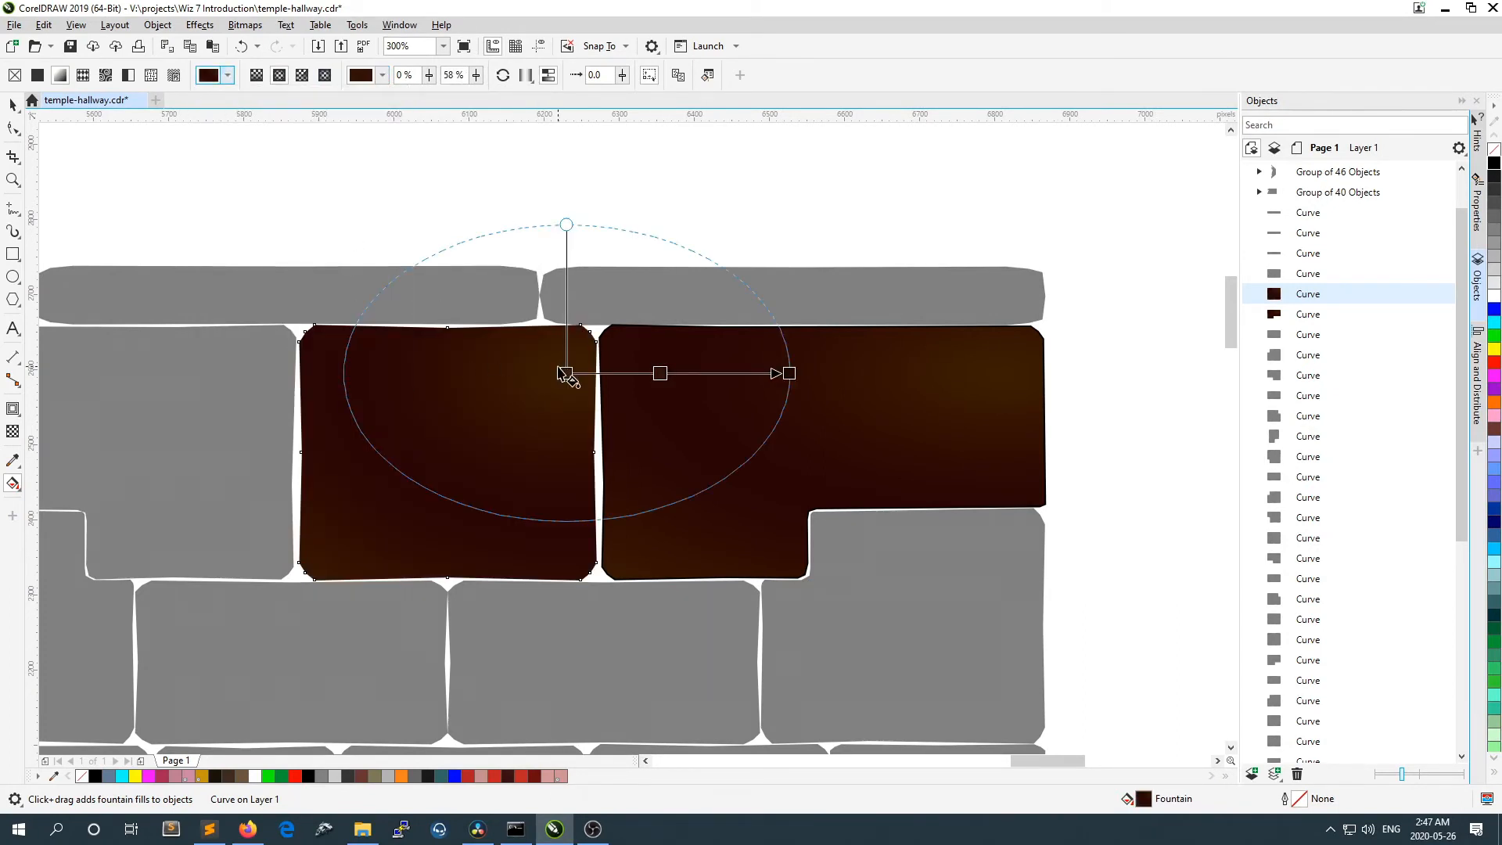
left_click_drag(567, 376, 448, 467)
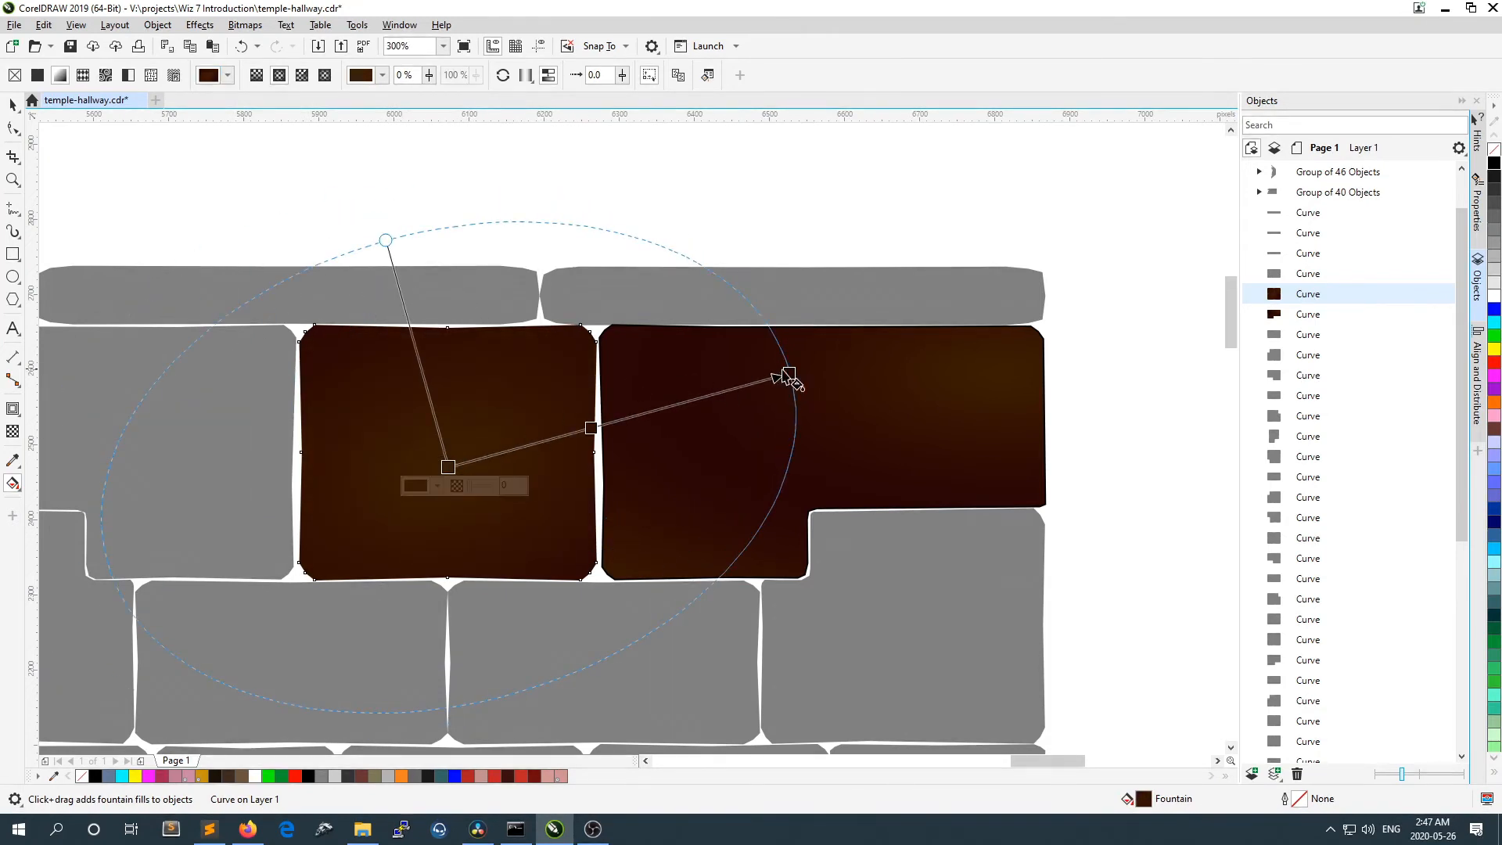
left_click_drag(790, 373, 624, 347)
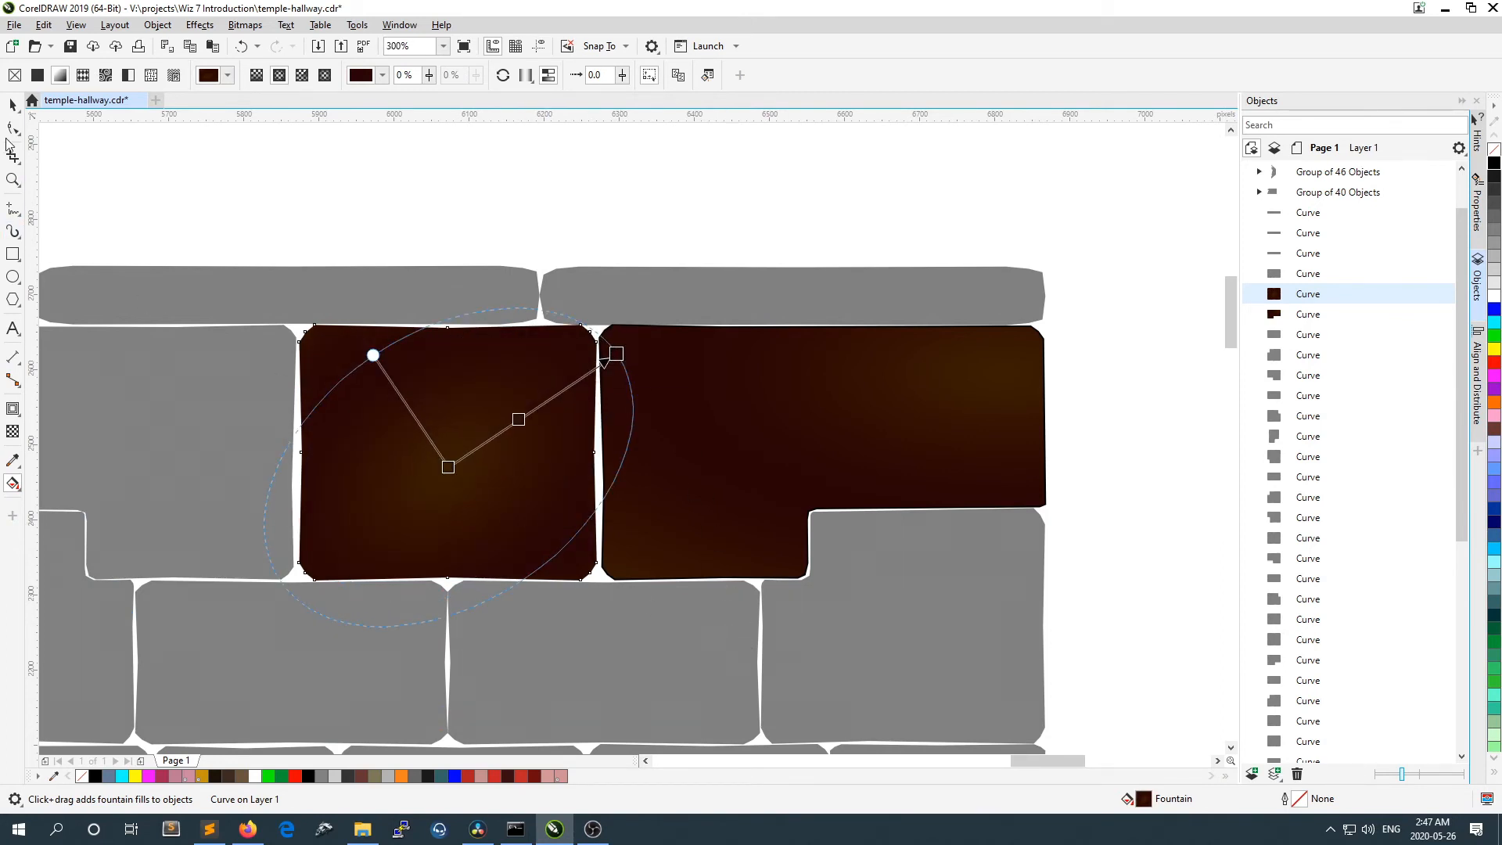
left_click(13, 104)
left_click(353, 205)
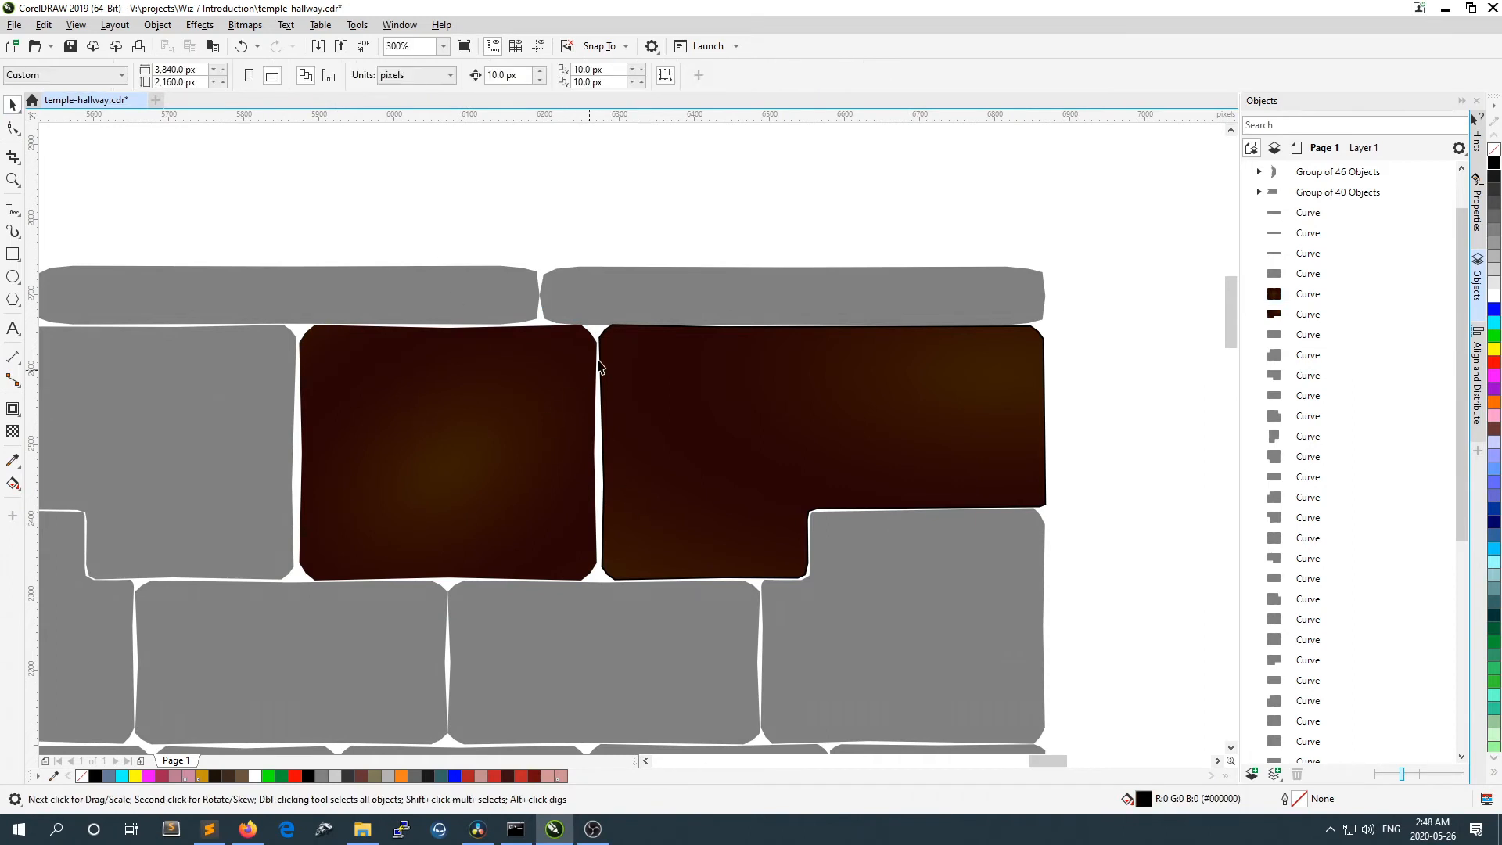
scroll(599, 365, "up", 2)
scroll(599, 365, "down", 2)
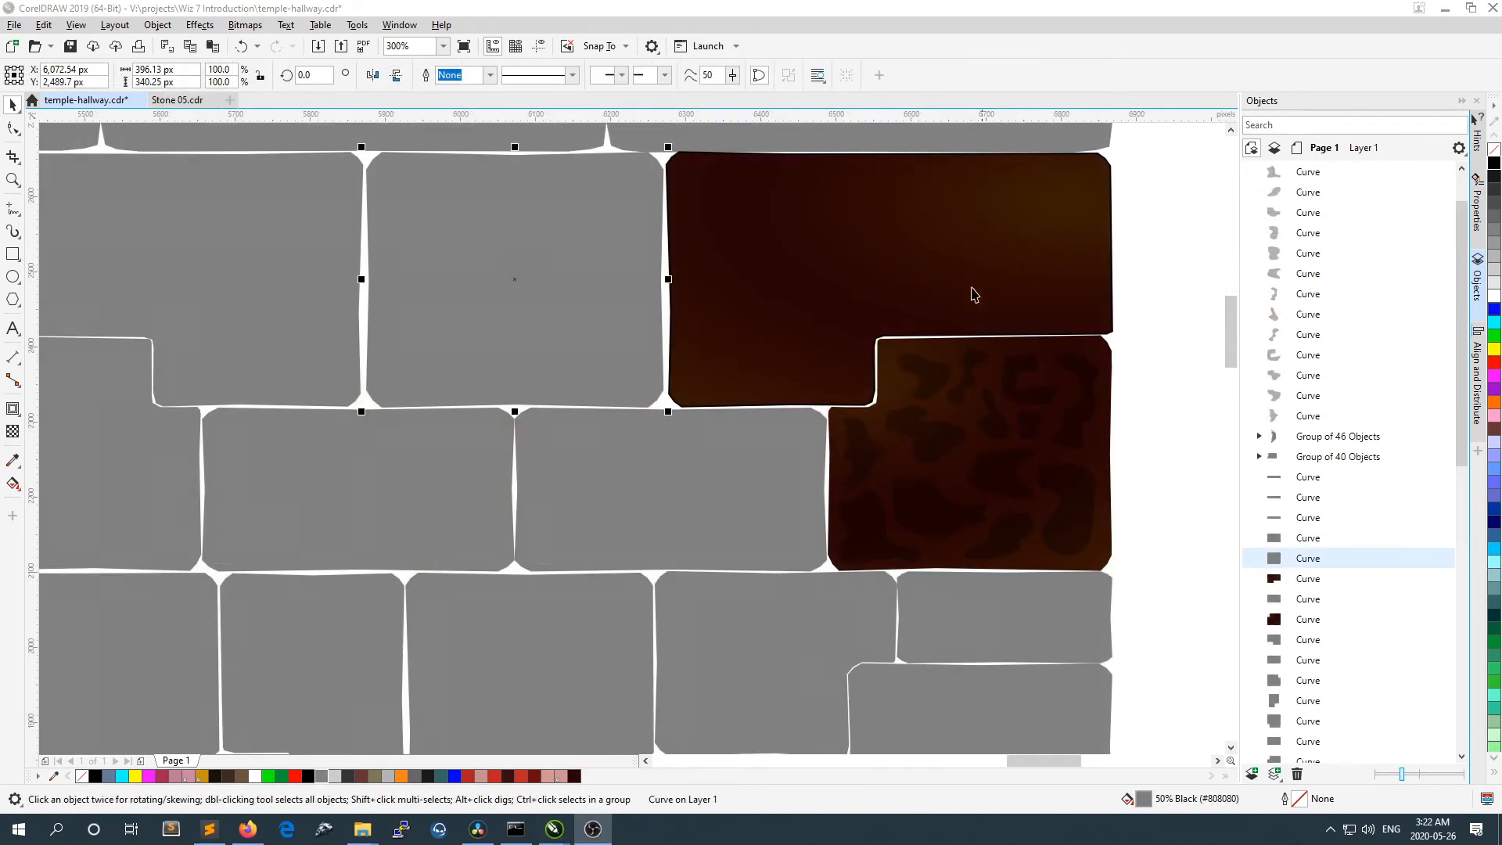
Step: Draw a wavy freehand curve about 394 px wide and 28 px high across the lower part of the grey stone beside the notched one
left_click(13, 211)
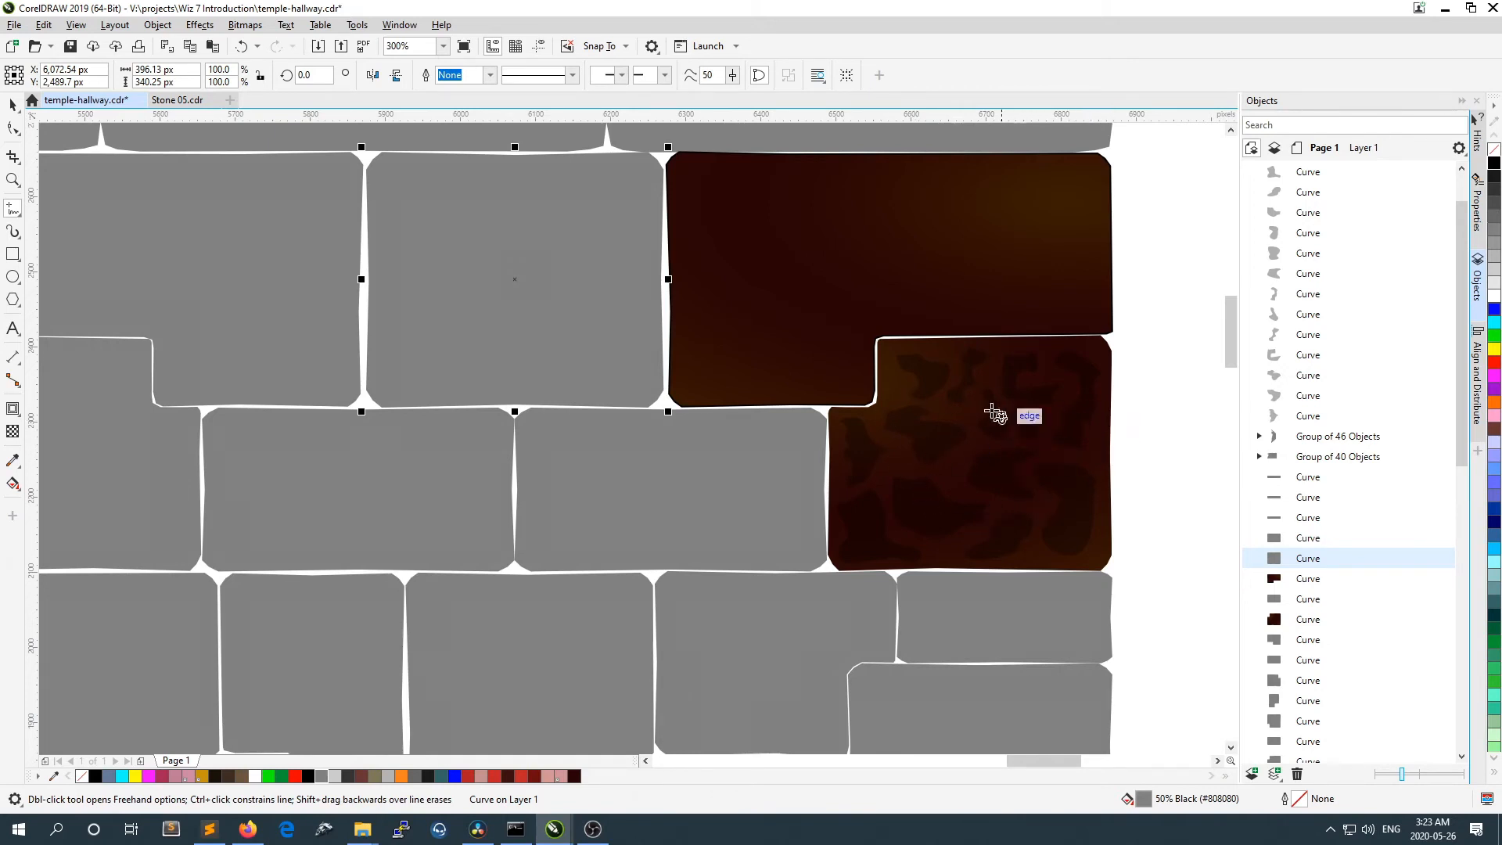
scroll(949, 370, "up", 1)
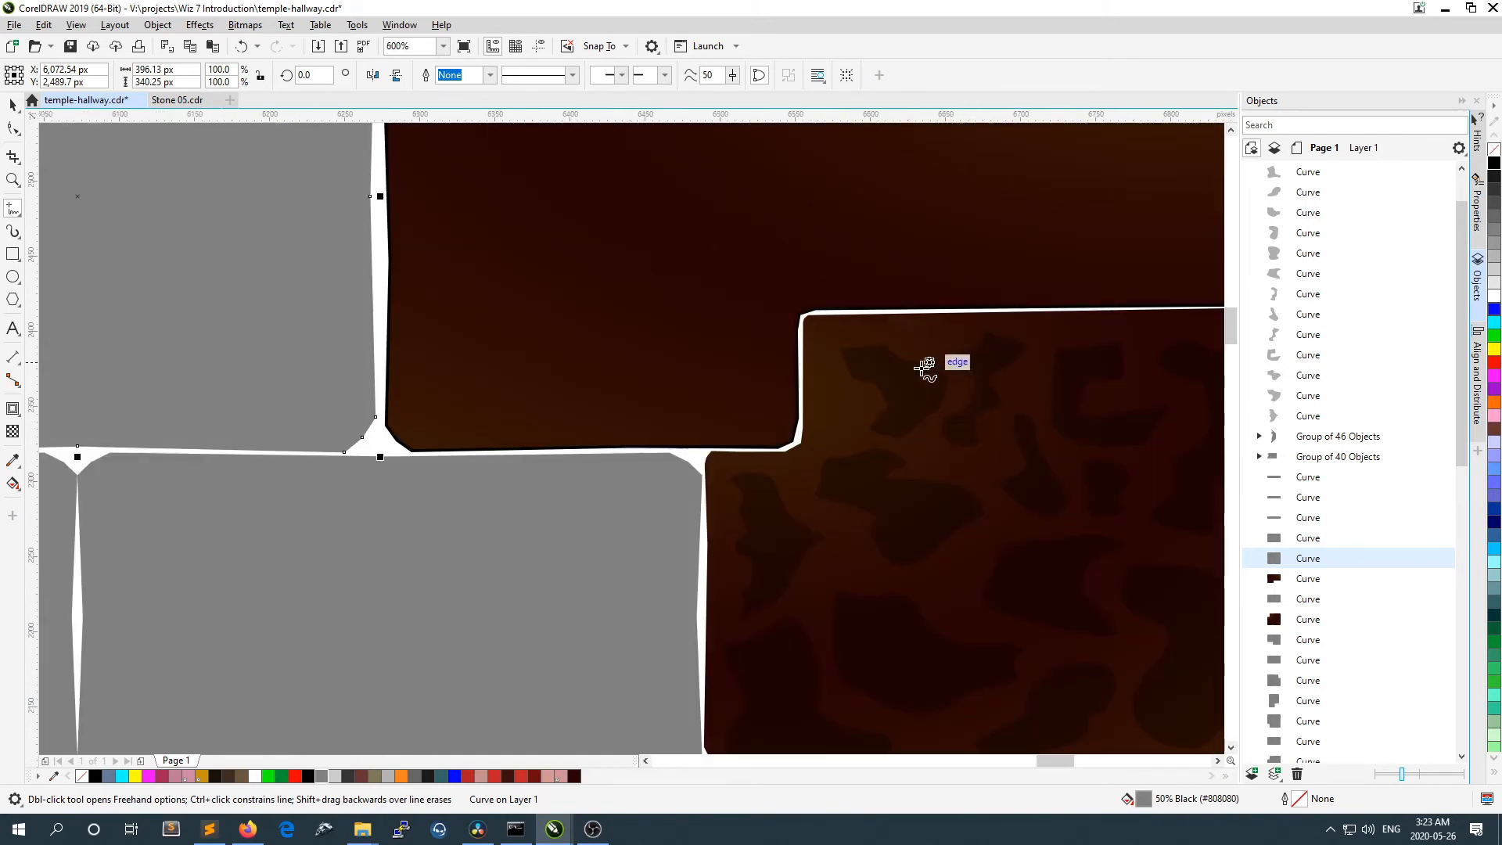
scroll(931, 369, "down", 1)
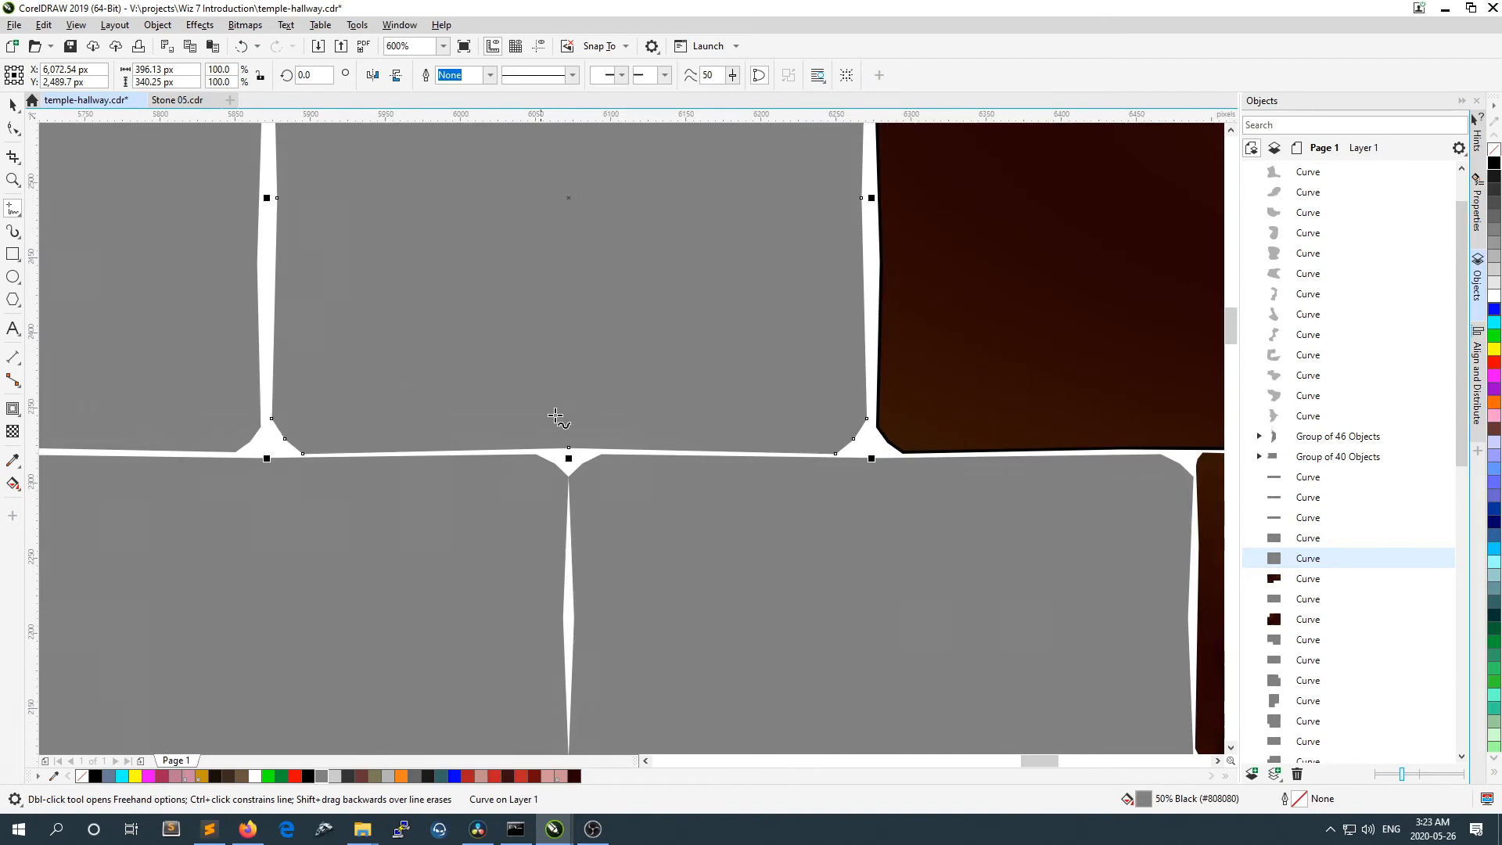
scroll(281, 360, "up", 1)
mouse_move(274, 330)
left_mouse_down()
mouse_move(386, 302)
mouse_move(578, 335)
mouse_move(642, 317)
mouse_move(866, 342)
left_mouse_up()
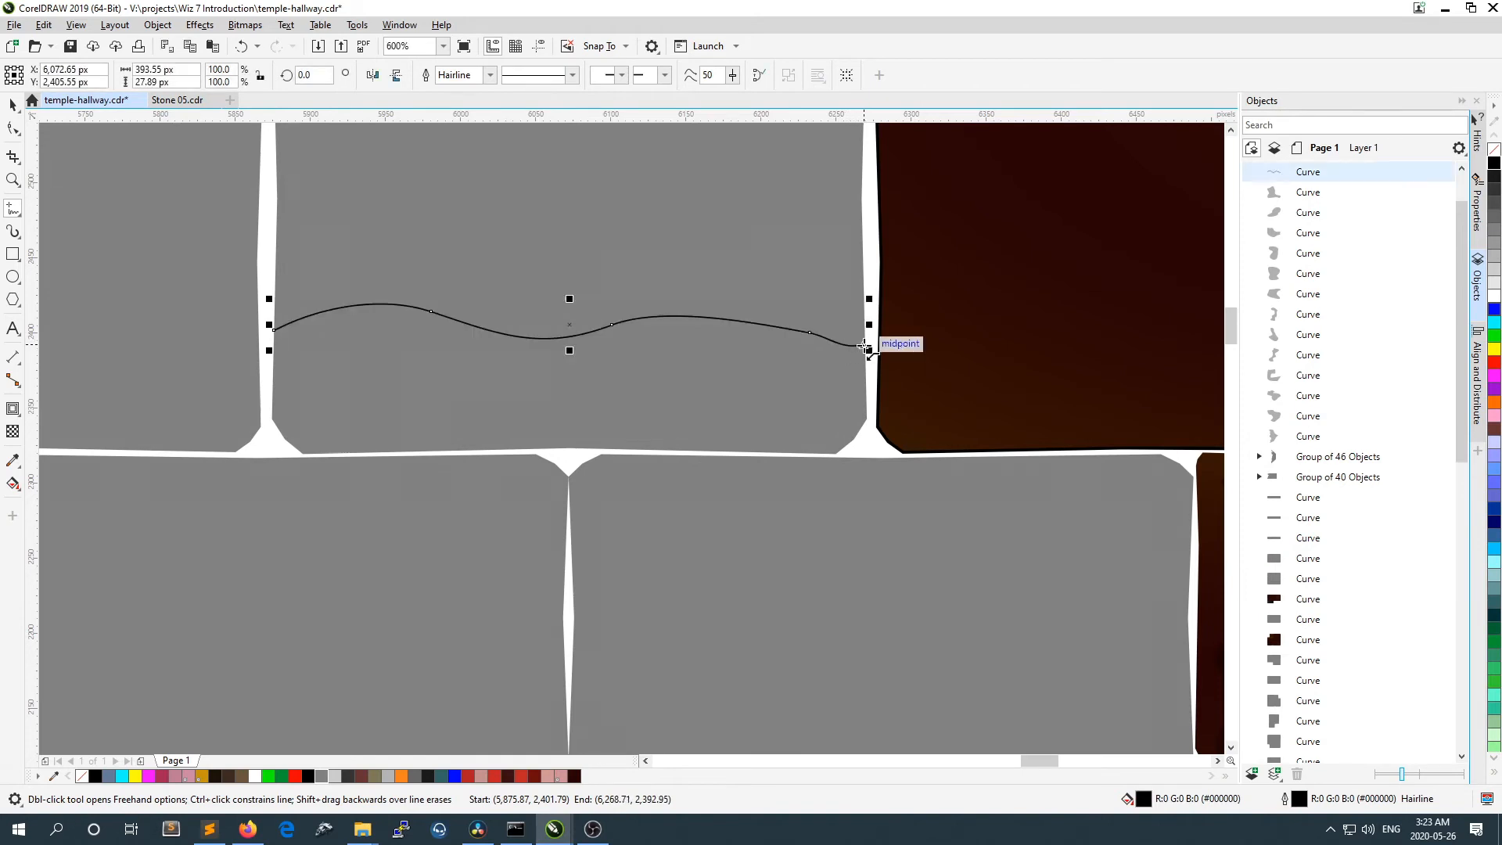
scroll(728, 335, "down", 1)
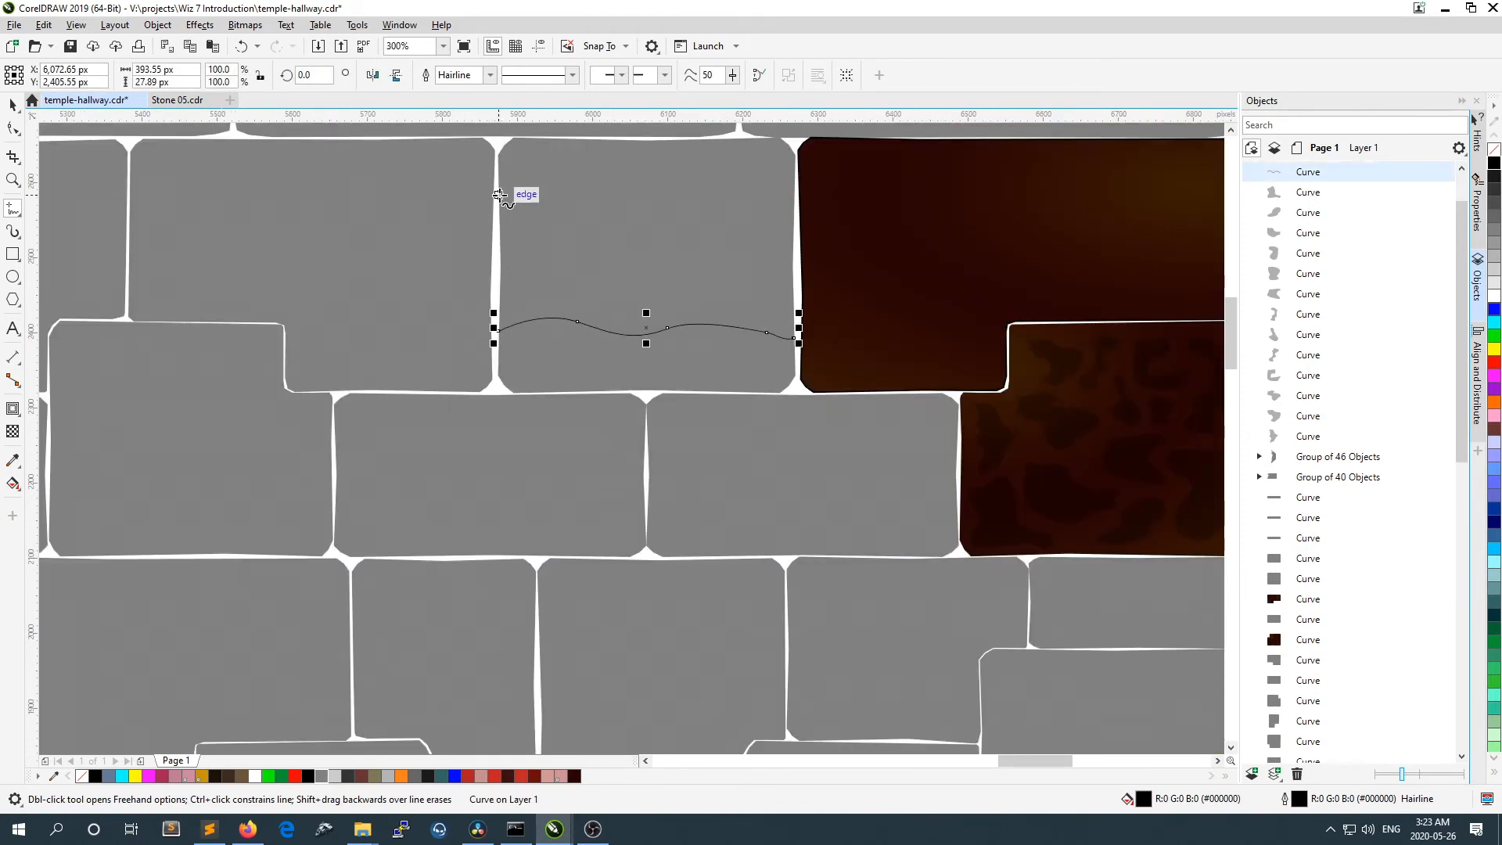
Step: Draw a wavy freehand curve about 393 px wide and 37 px high across the stone's upper part and Smart Fill its three bands
mouse_move(499, 196)
left_mouse_down()
mouse_move(542, 178)
mouse_move(796, 204)
left_mouse_up()
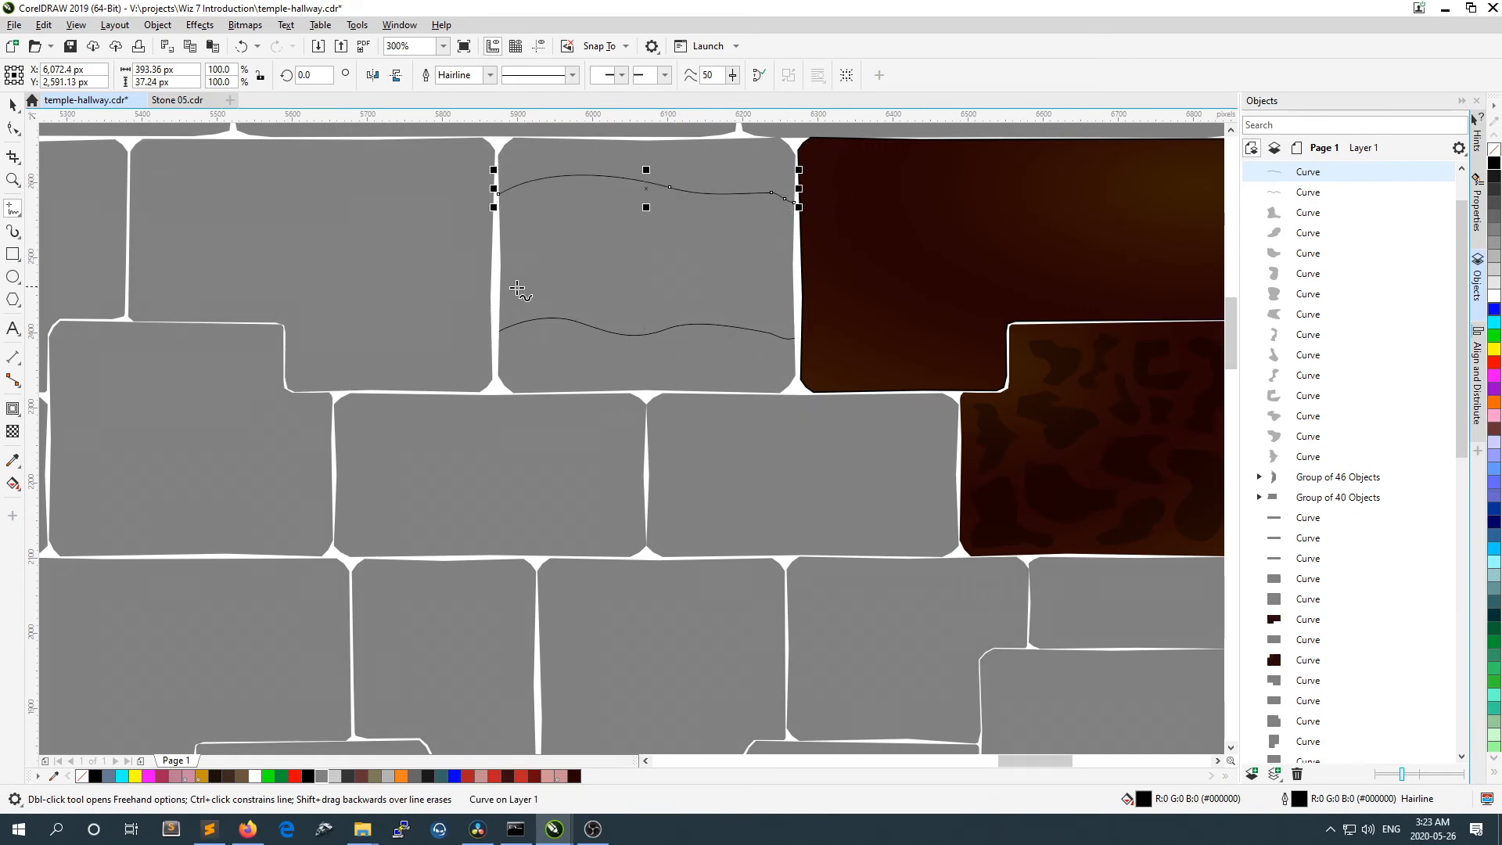
left_click(12, 104)
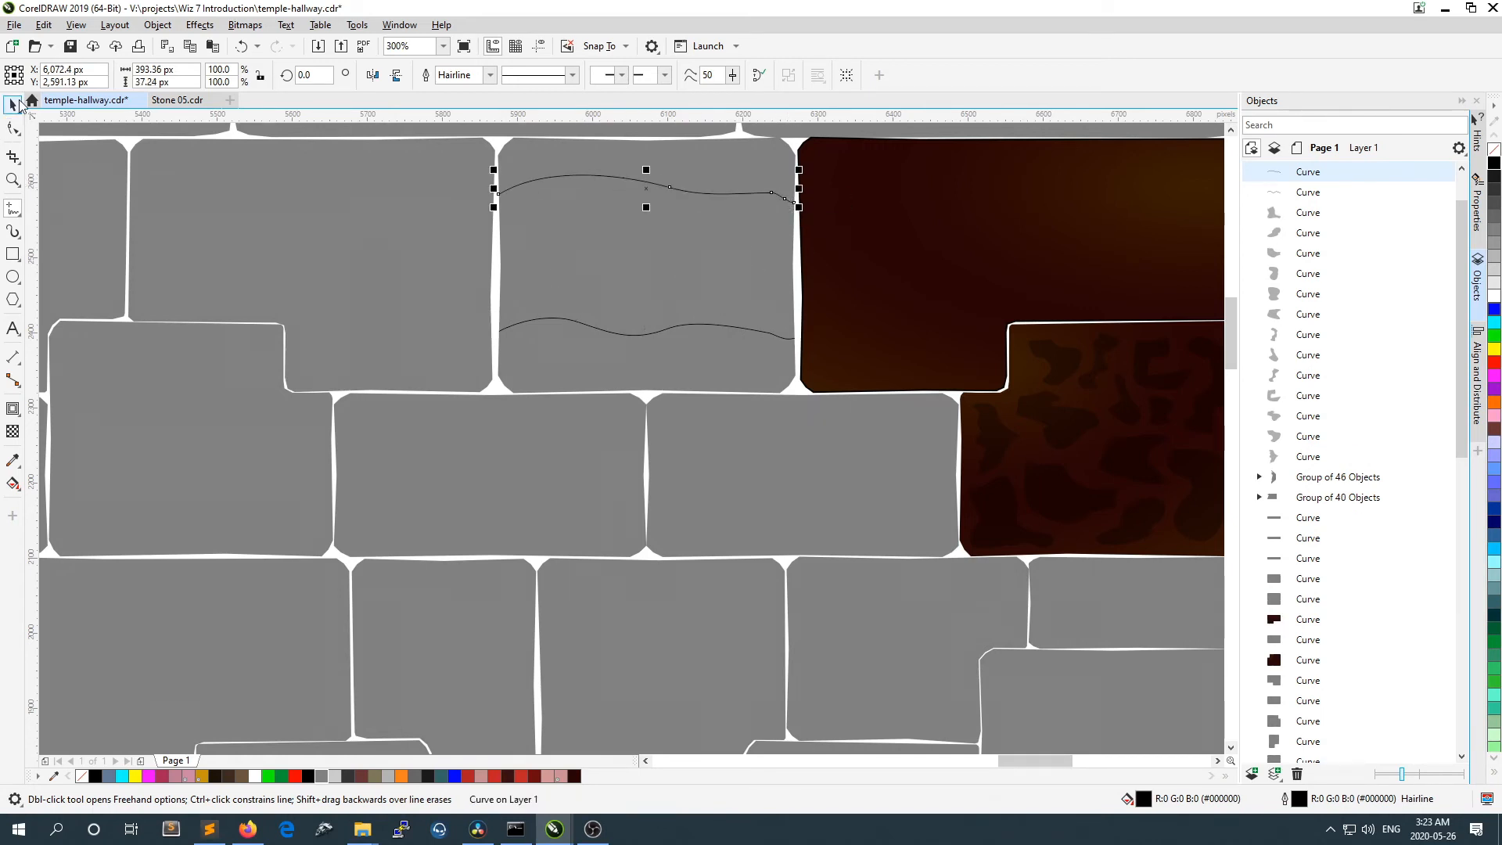
left_click(14, 493)
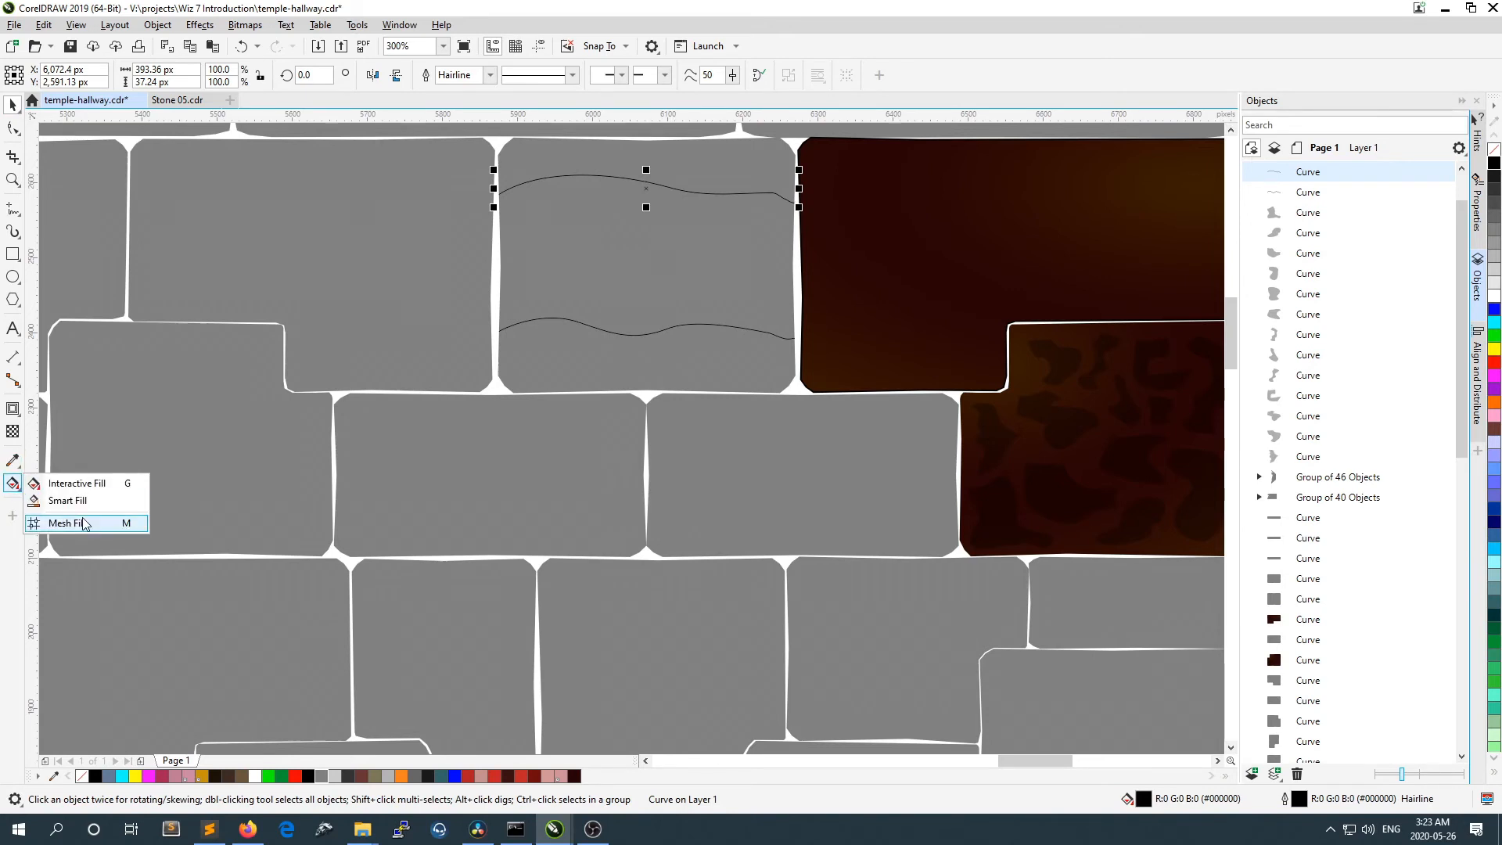
left_click(57, 501)
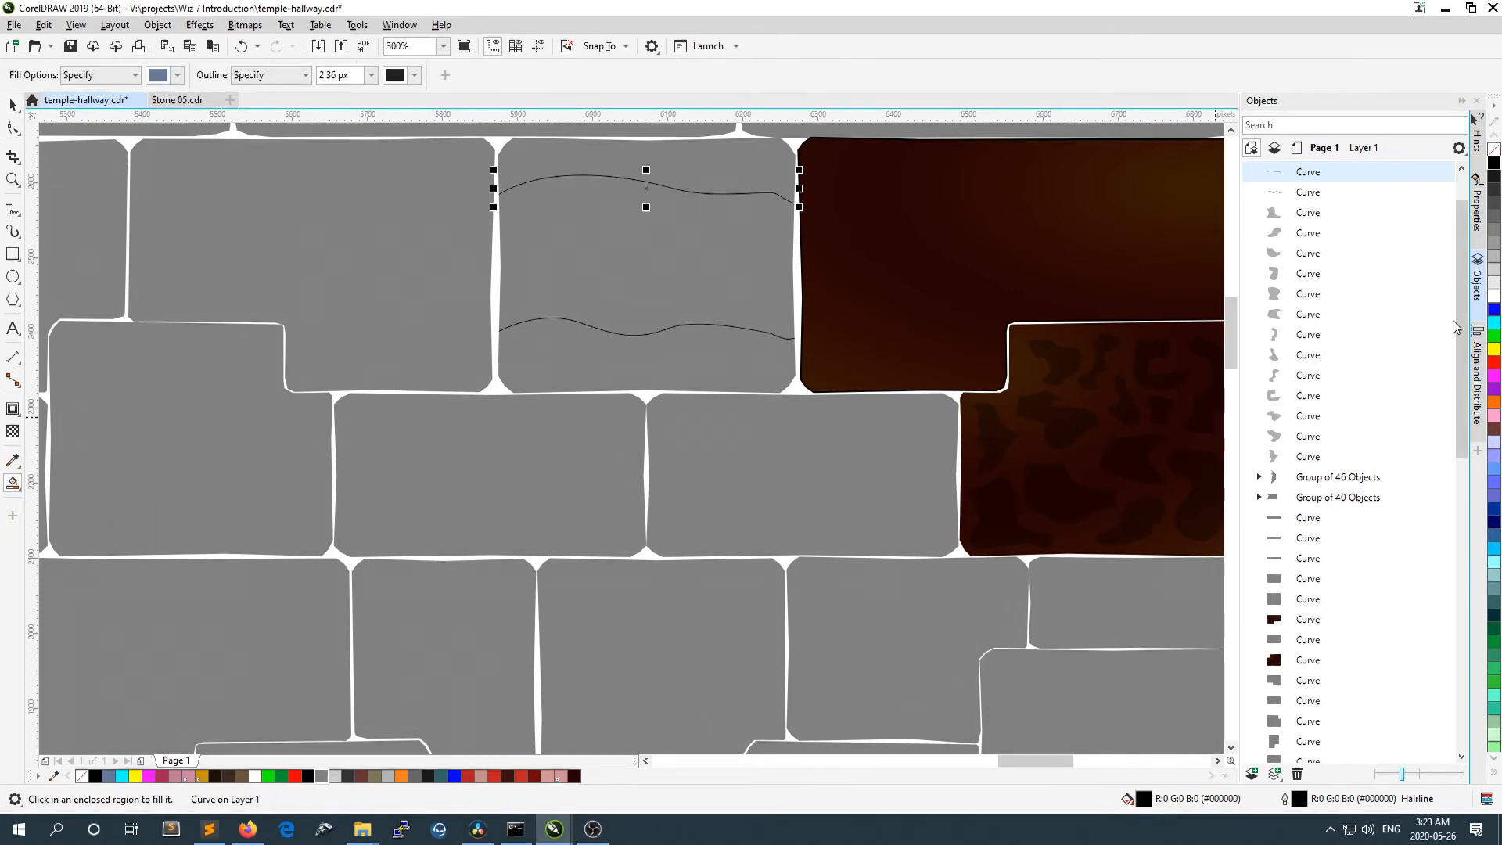
left_click(1496, 195)
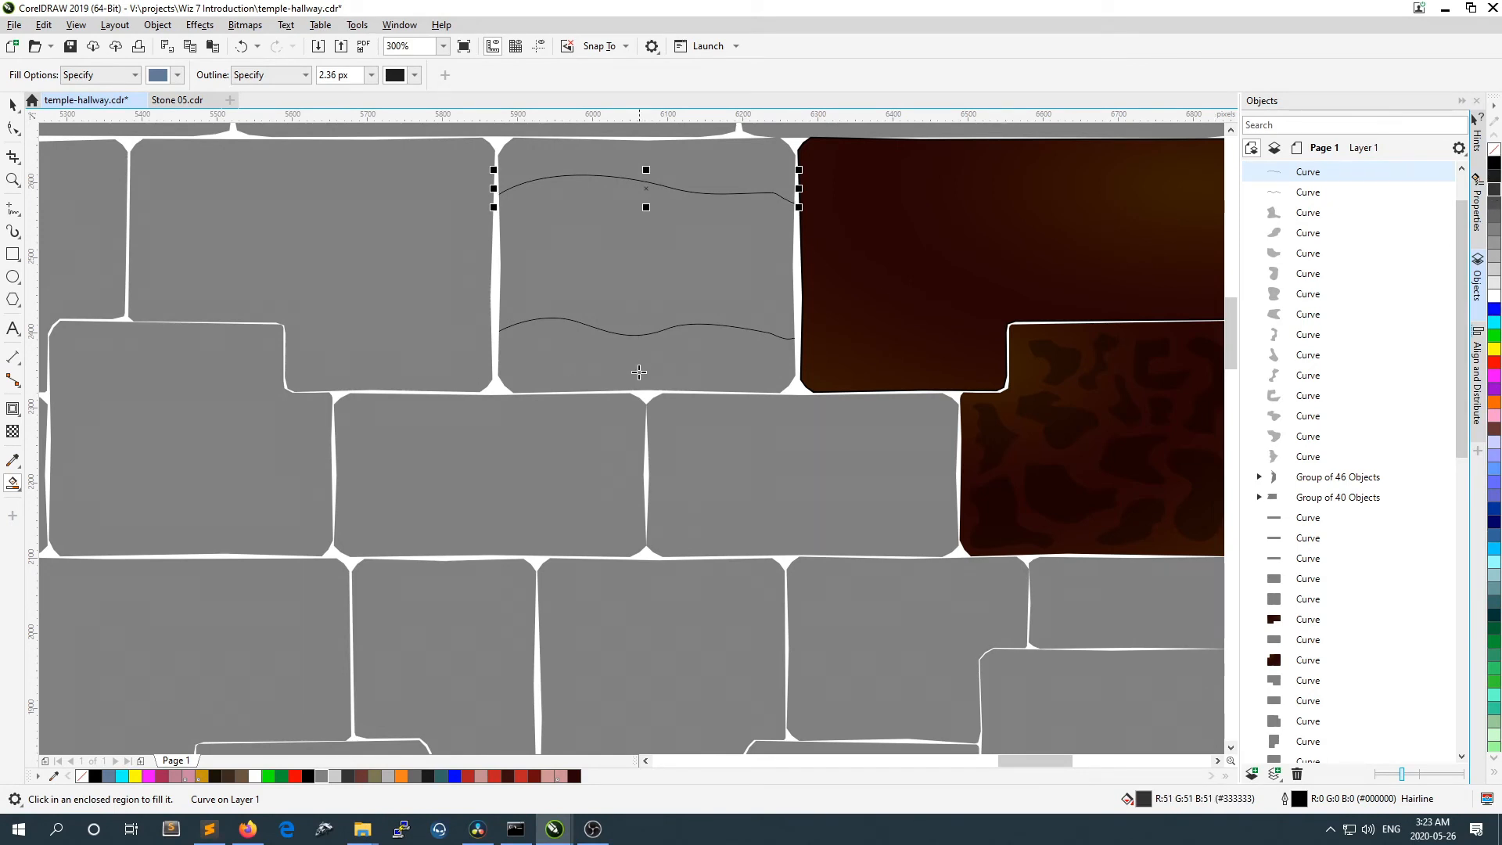
left_click(673, 371)
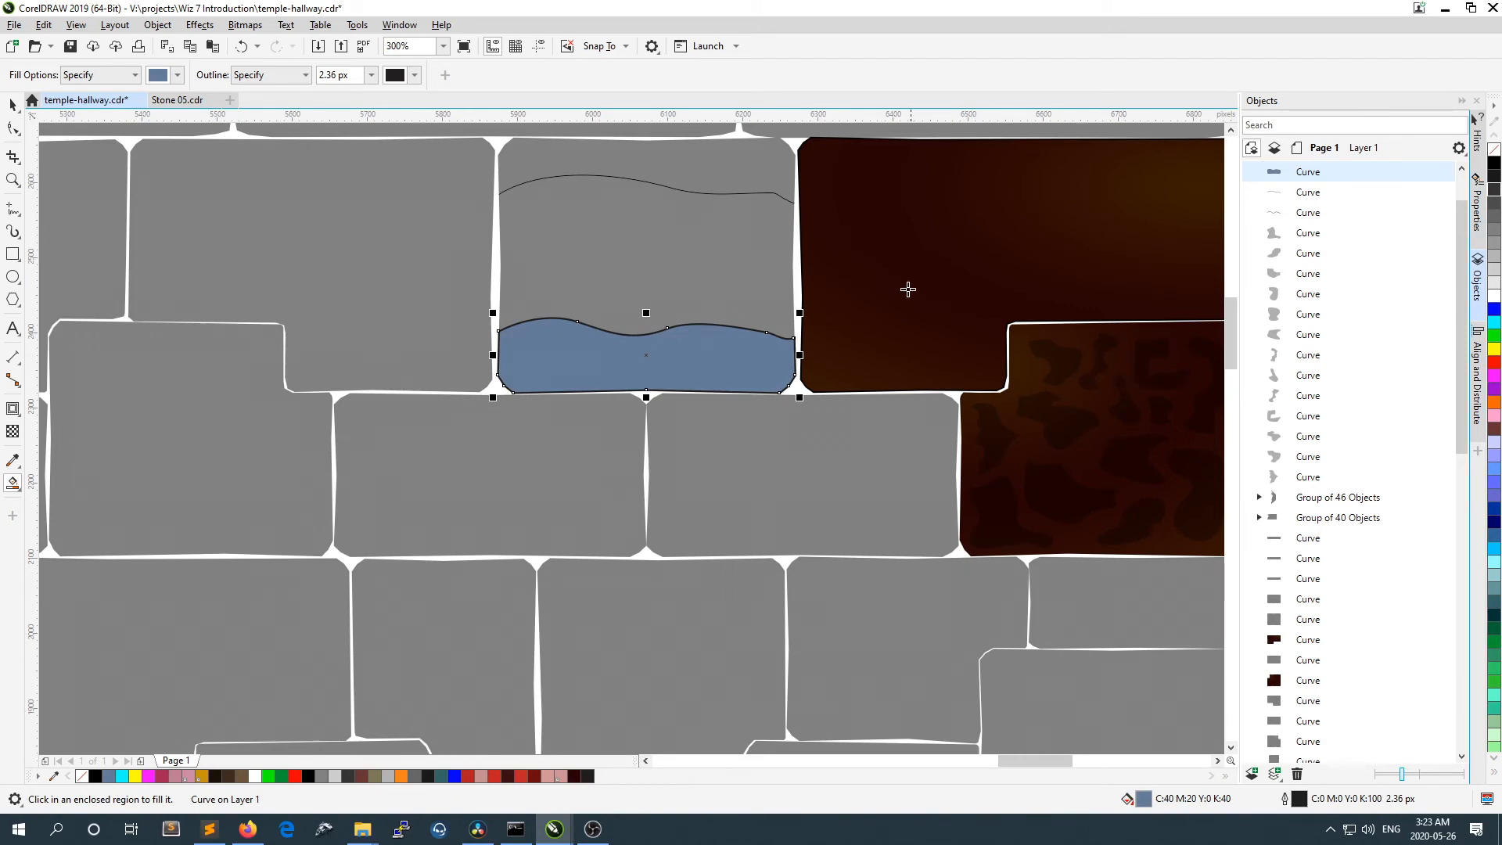
left_click(702, 270)
left_click(706, 167)
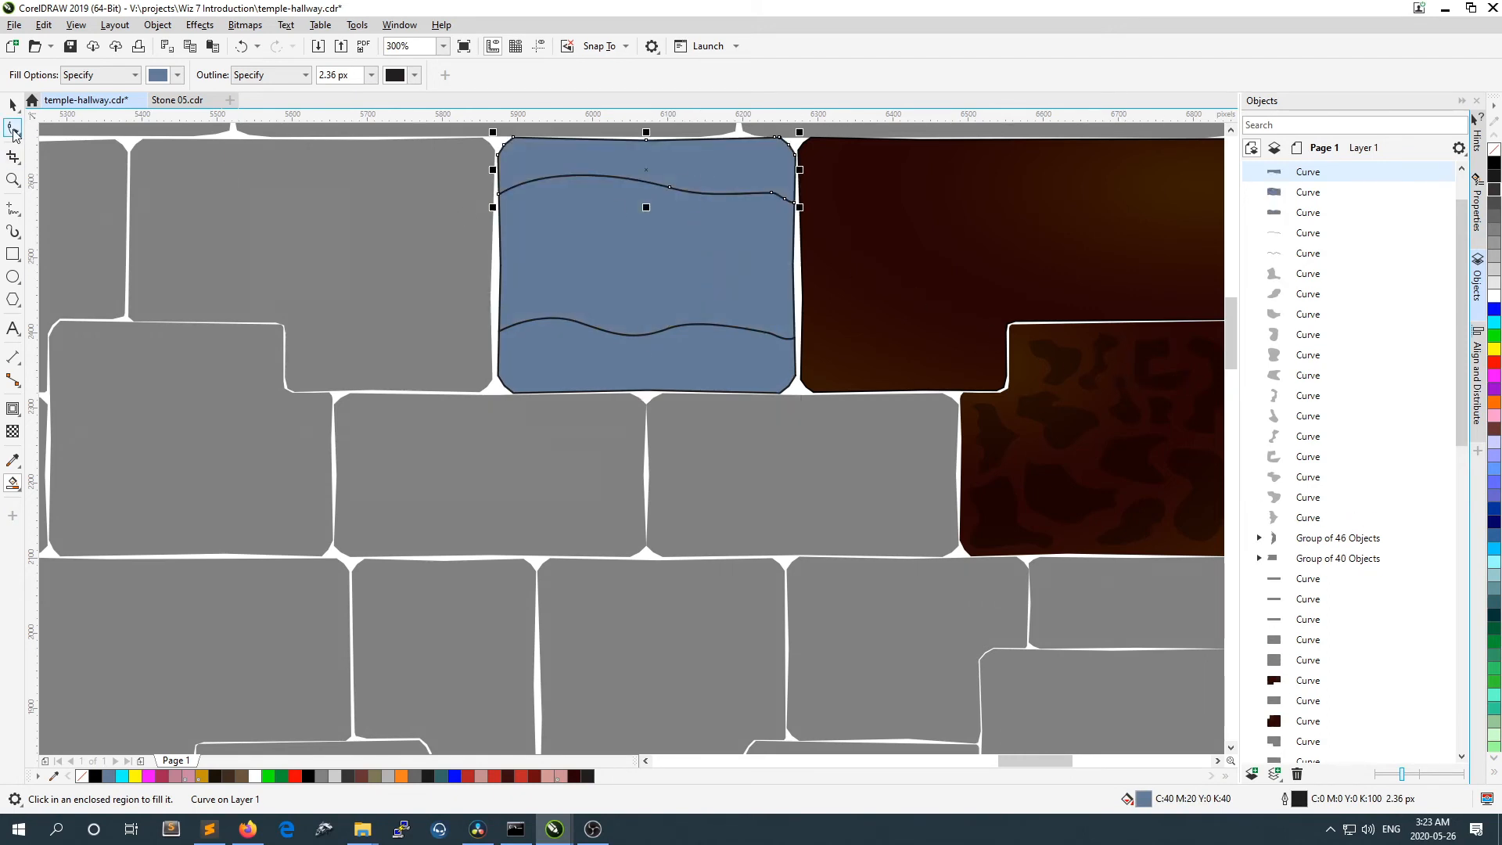
Step: Try moving the stone's top band down over the other bands, undoing each move
left_click(13, 104)
left_click(797, 297)
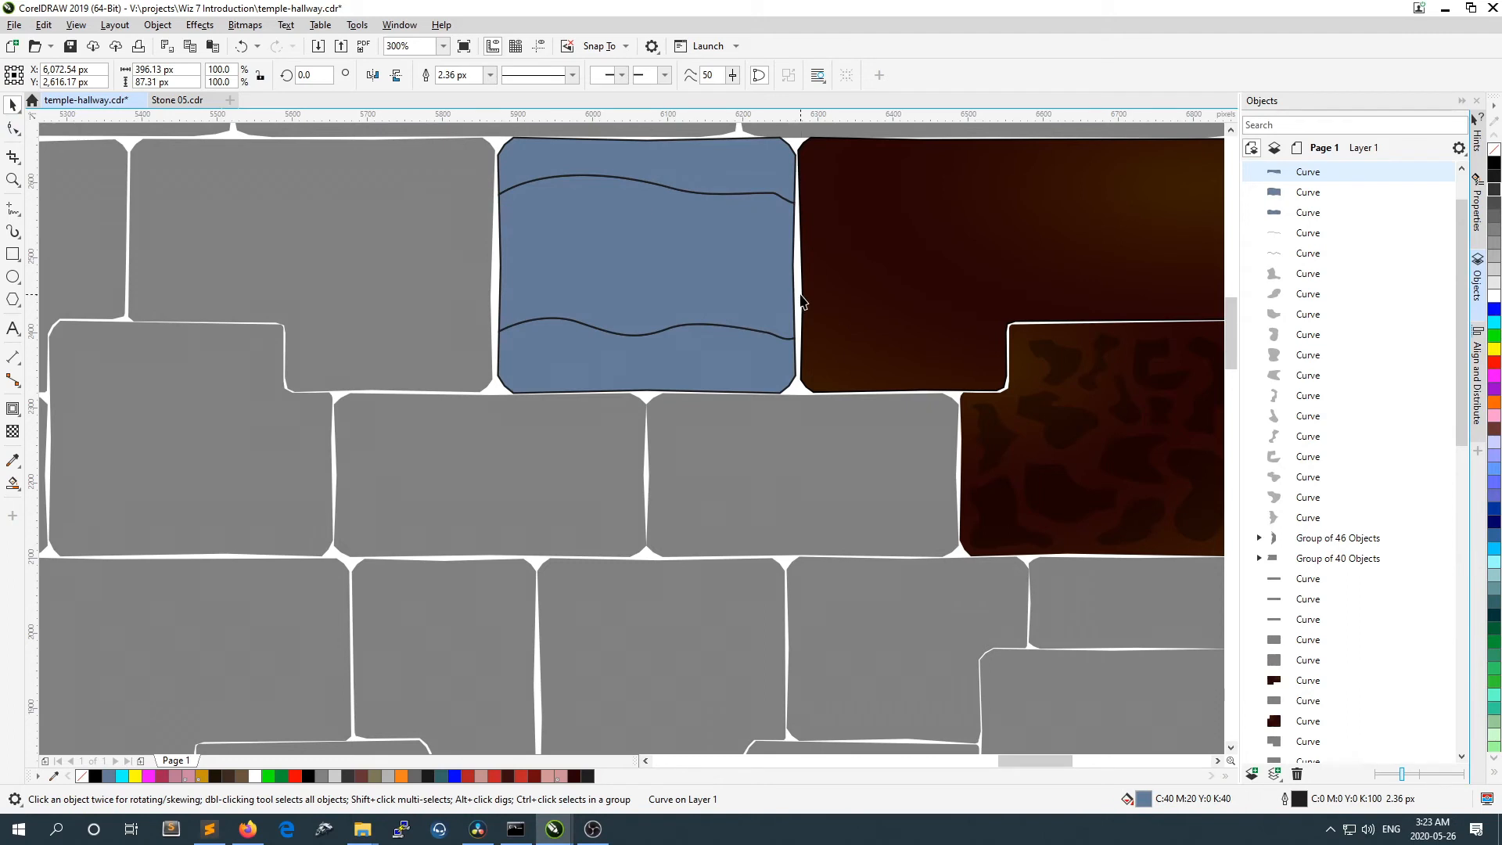
left_click(651, 173)
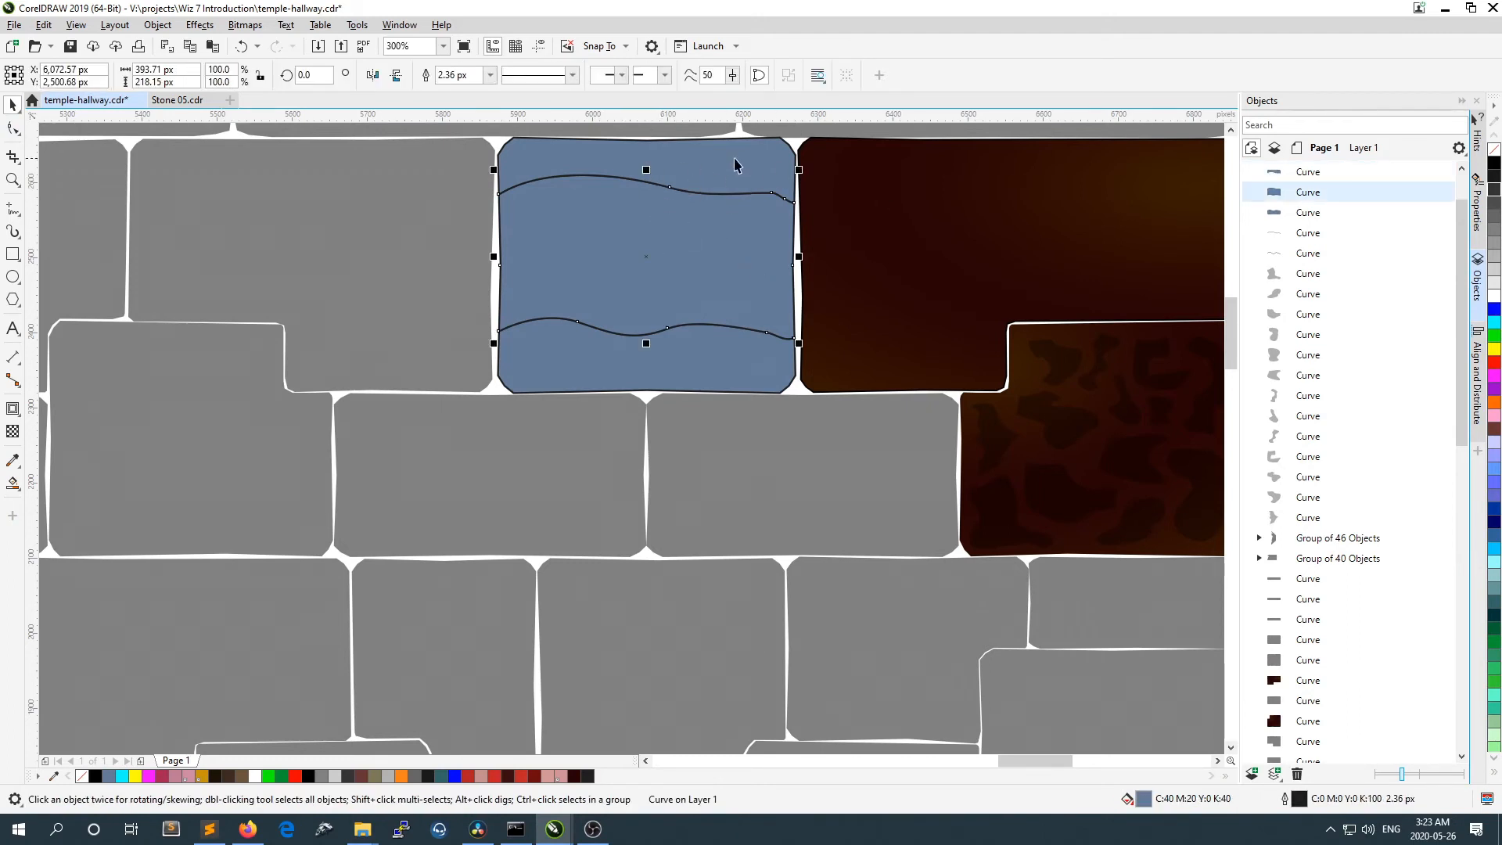
left_click_drag(708, 164, 586, 262)
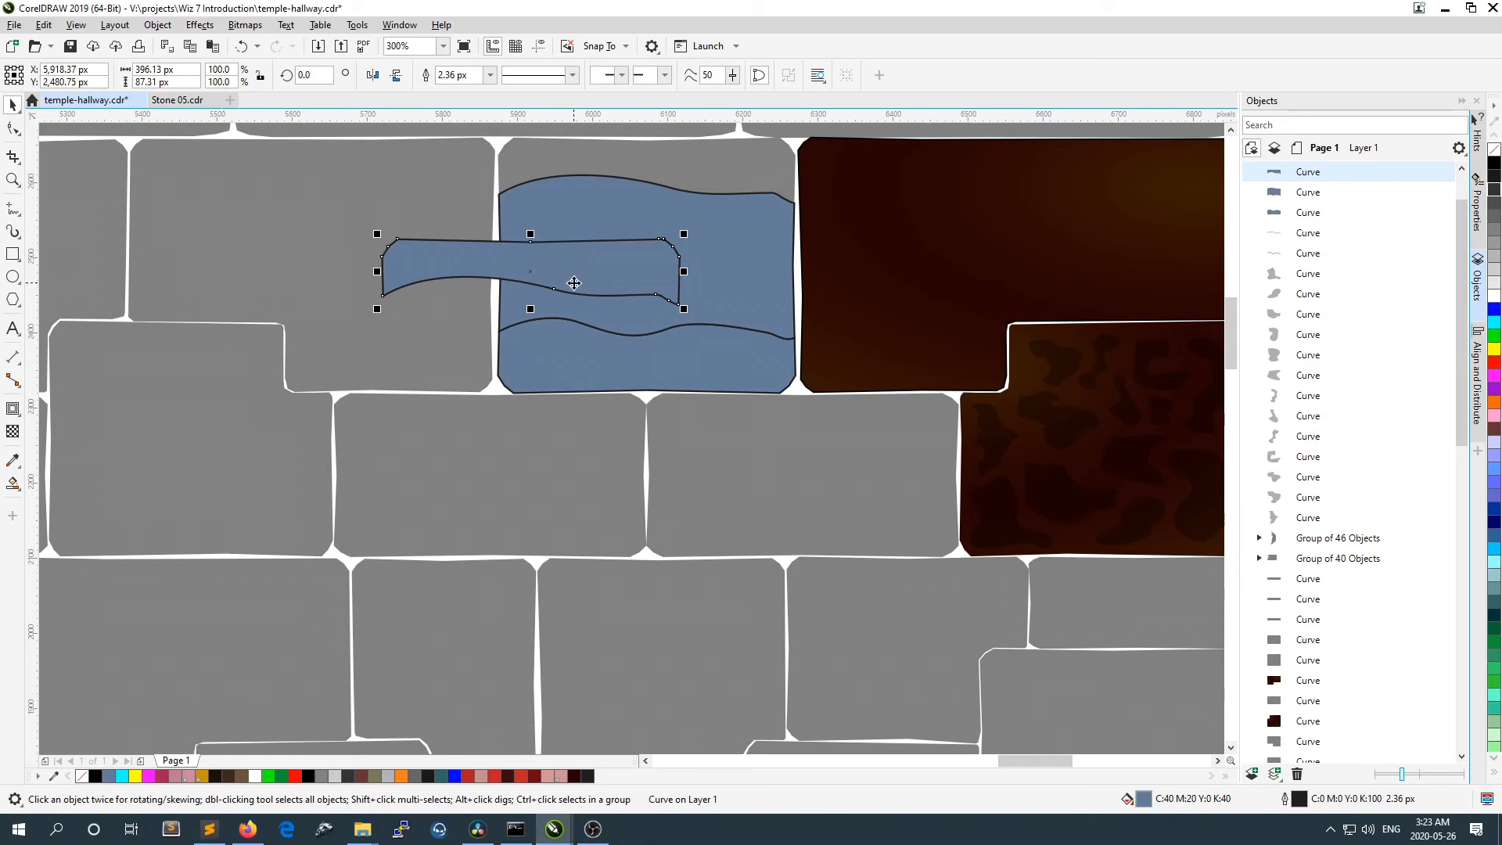
key("ctrl+z")
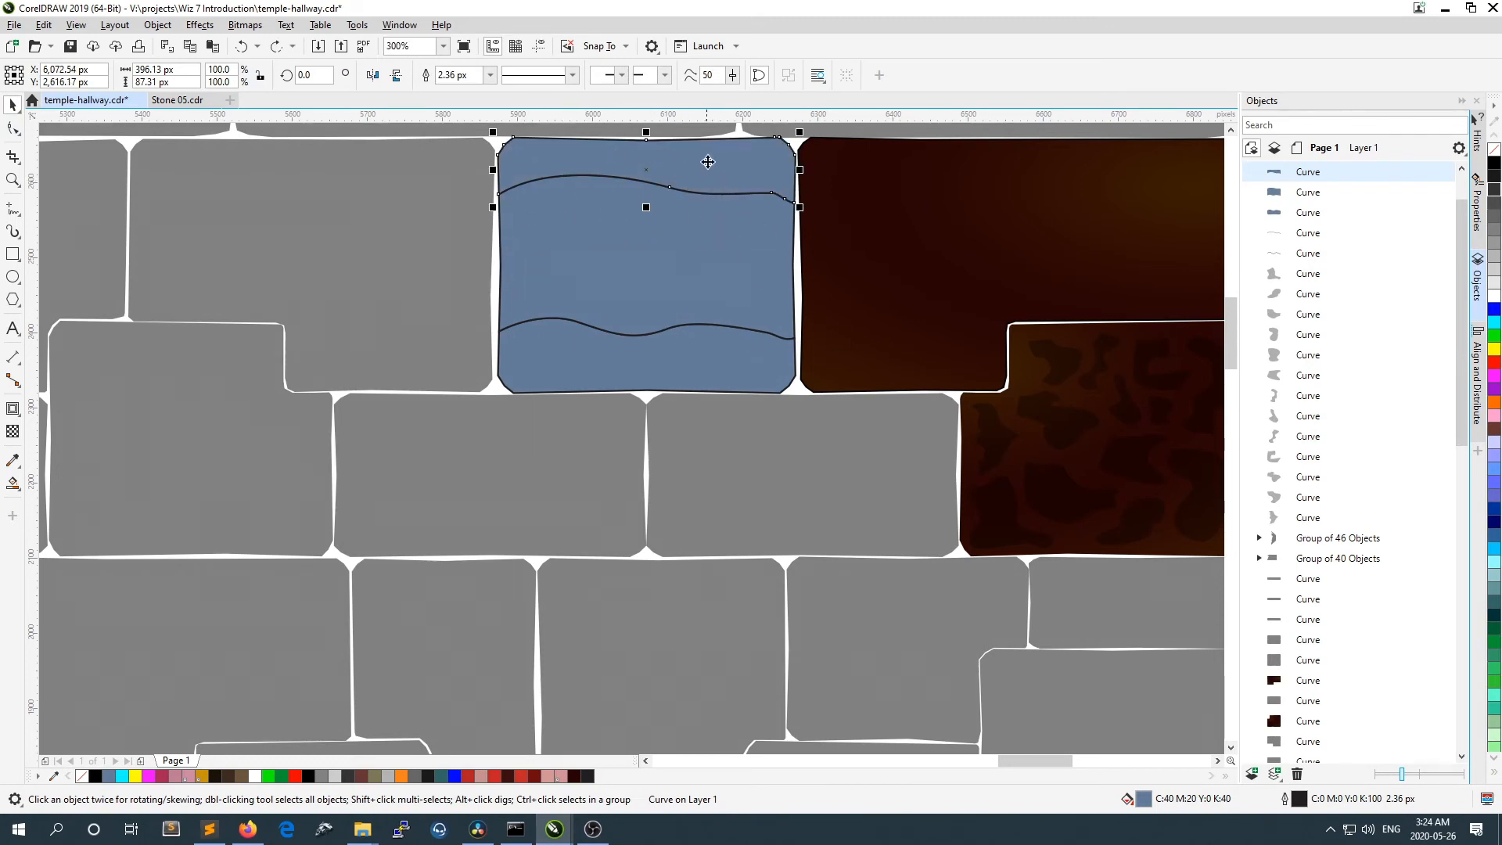
left_click_drag(708, 162, 709, 308)
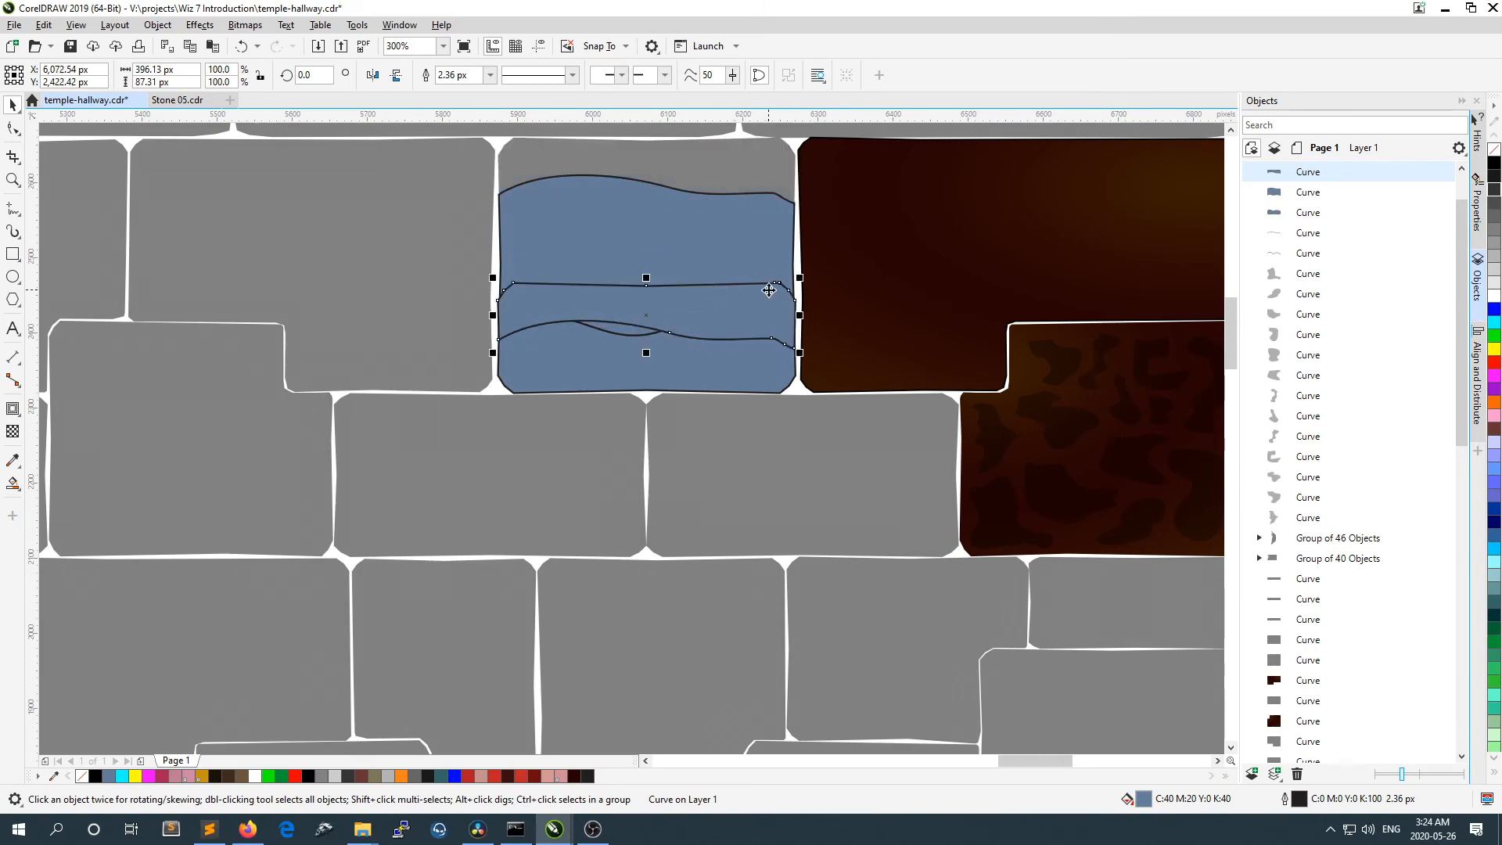
key("ctrl+z")
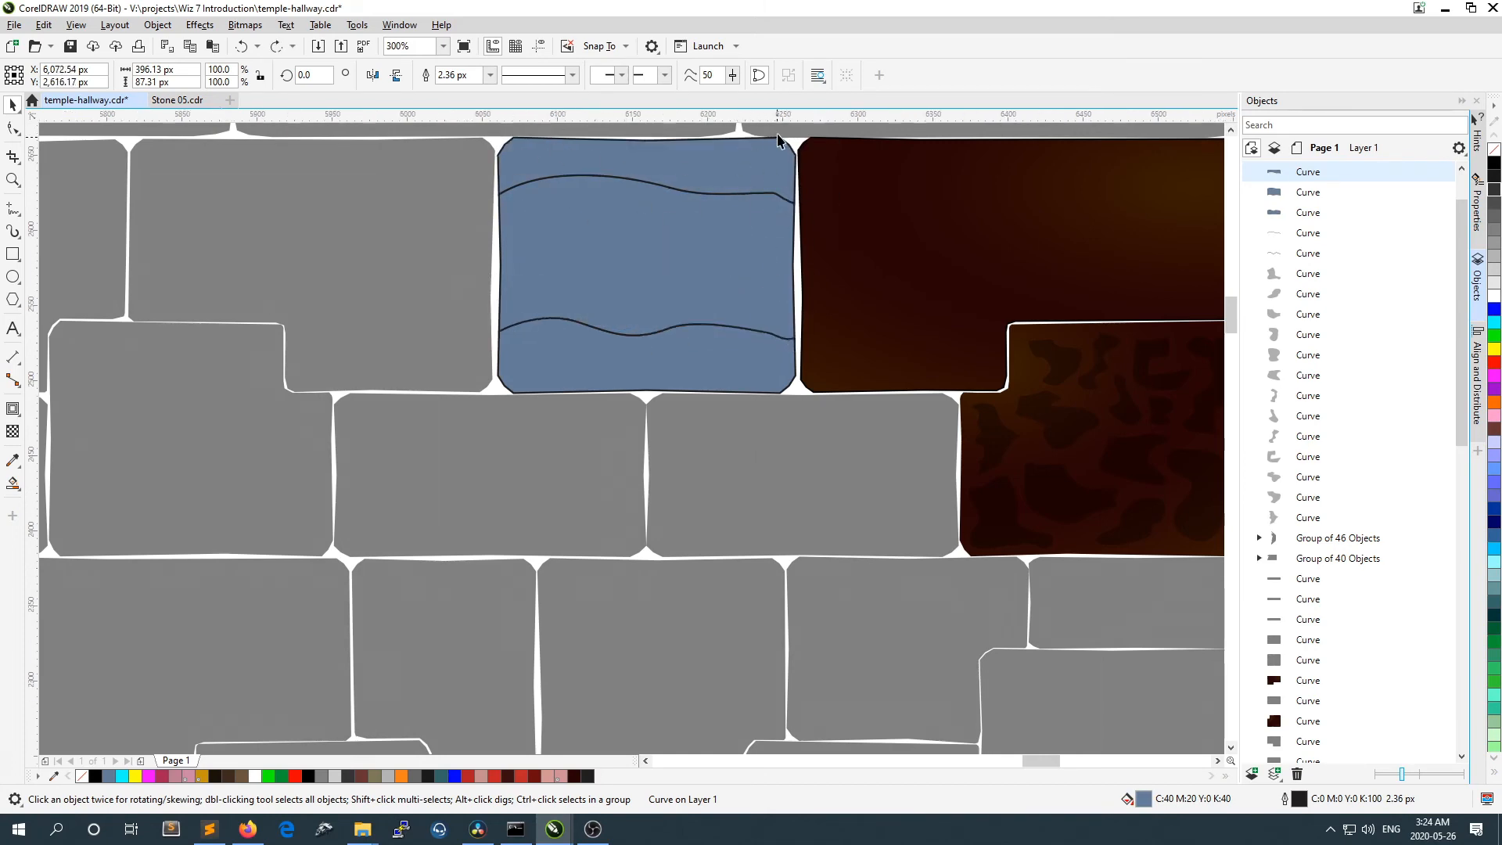
Step: Recolour the stone's bands in lightening shades of grey from the dark bottom band to #666666 for the top band
scroll(777, 137, "up", 2)
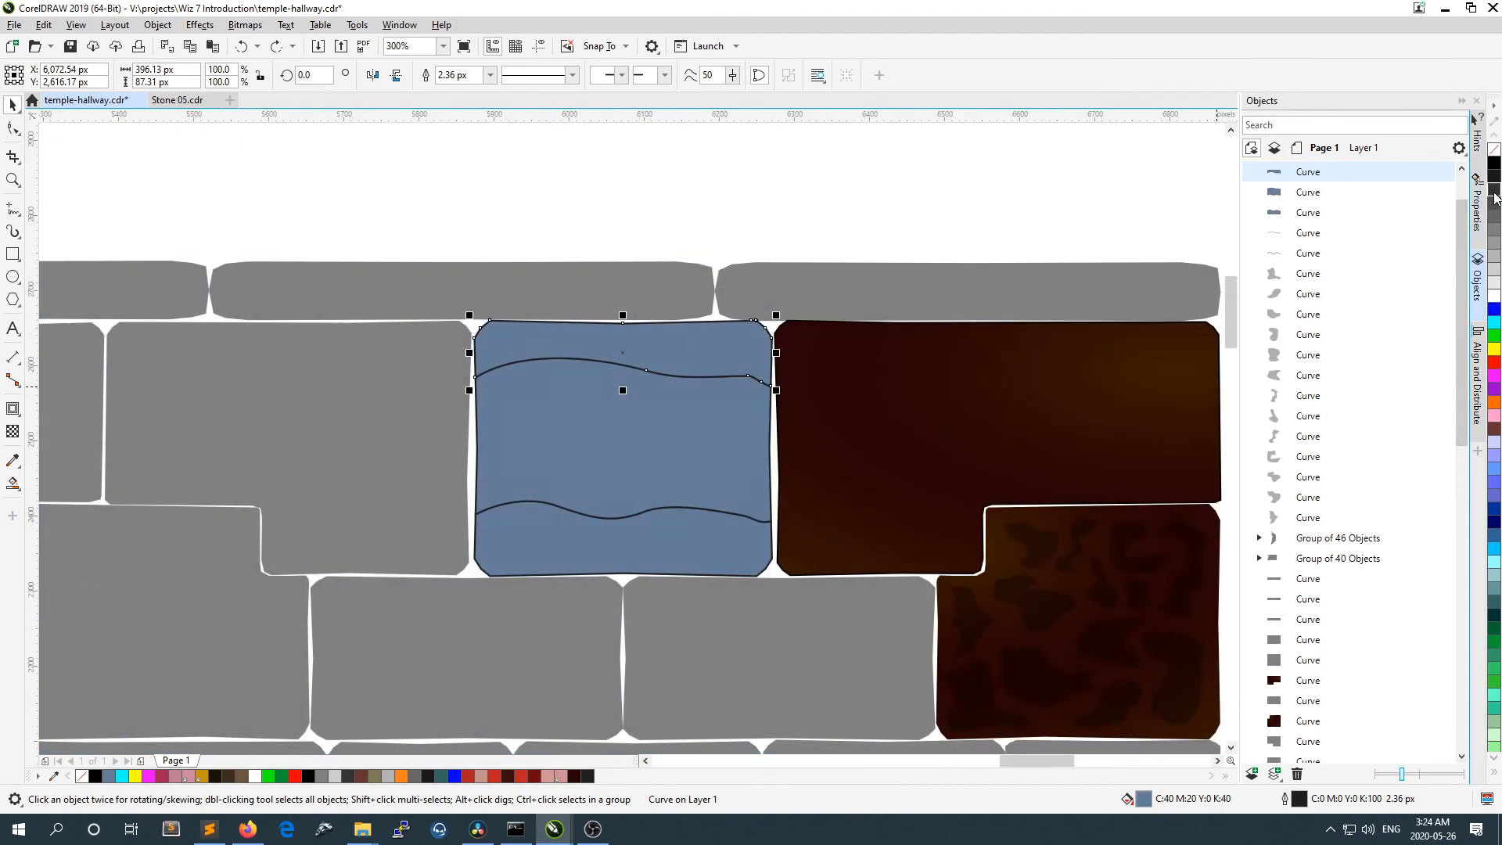
left_click(659, 529)
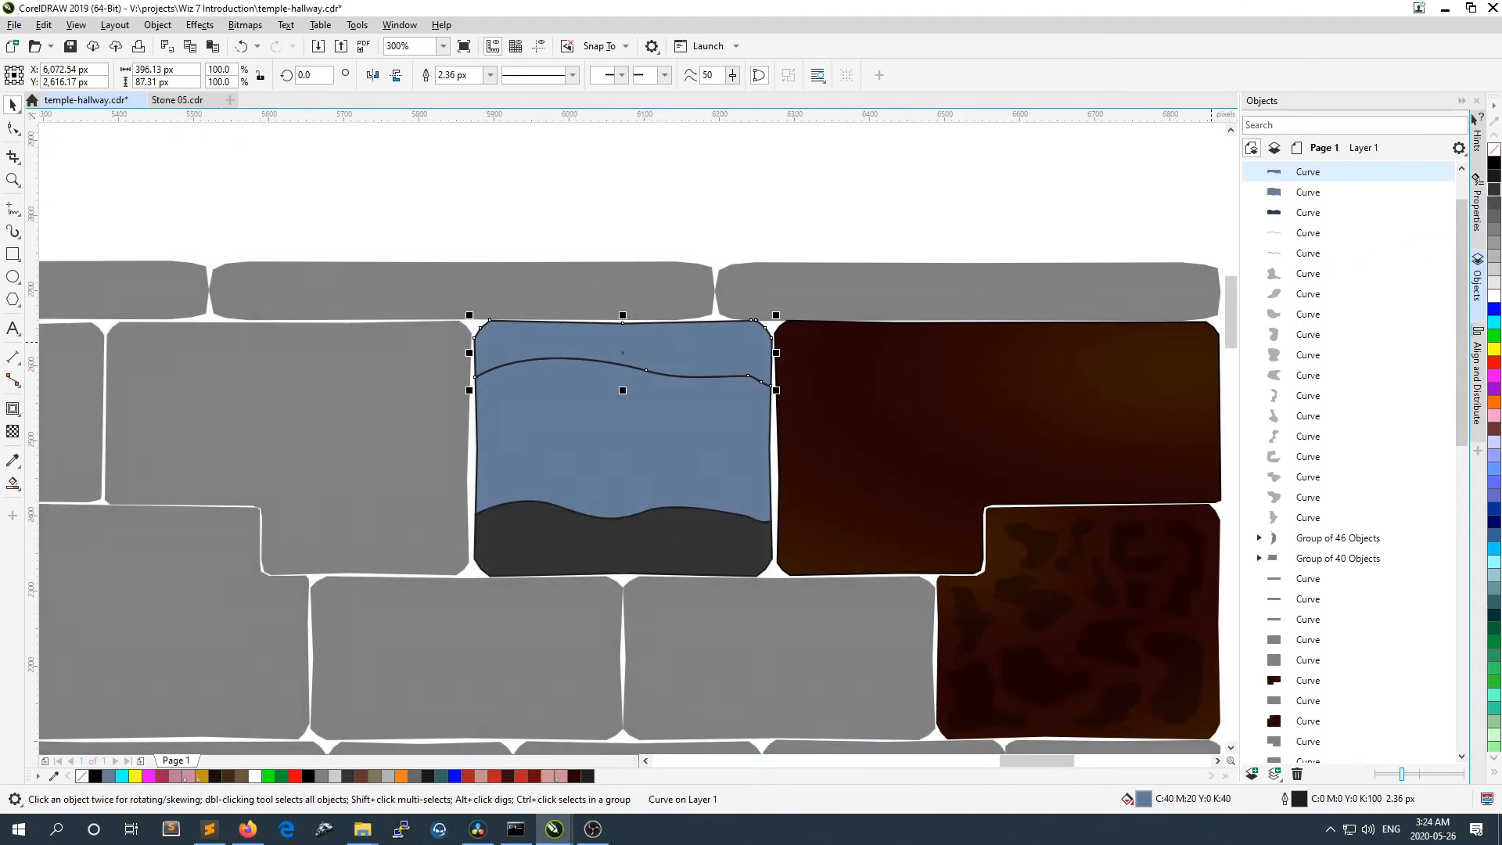
left_click(749, 435)
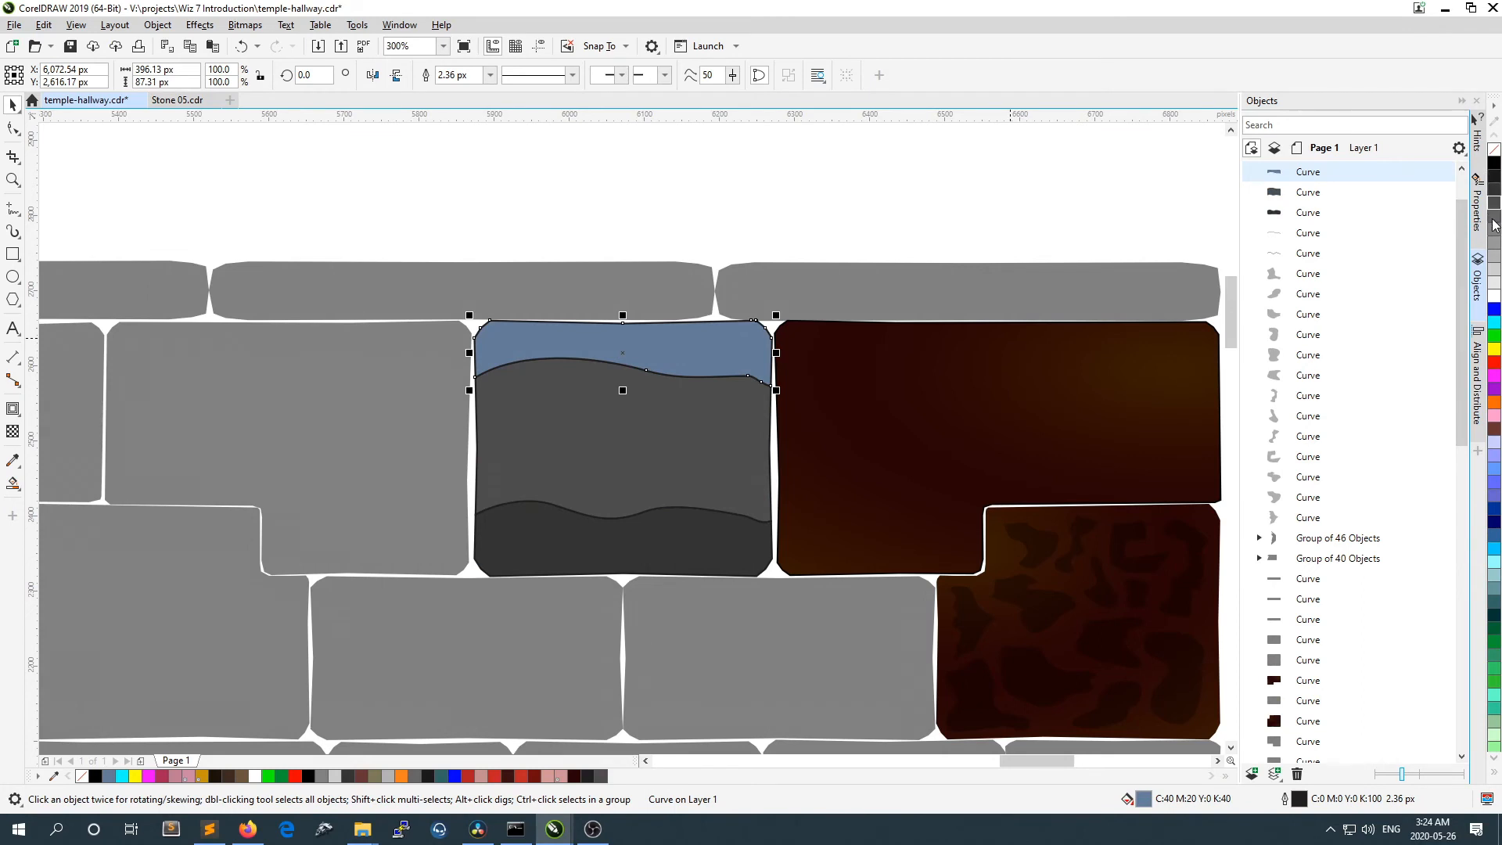
left_click(681, 355)
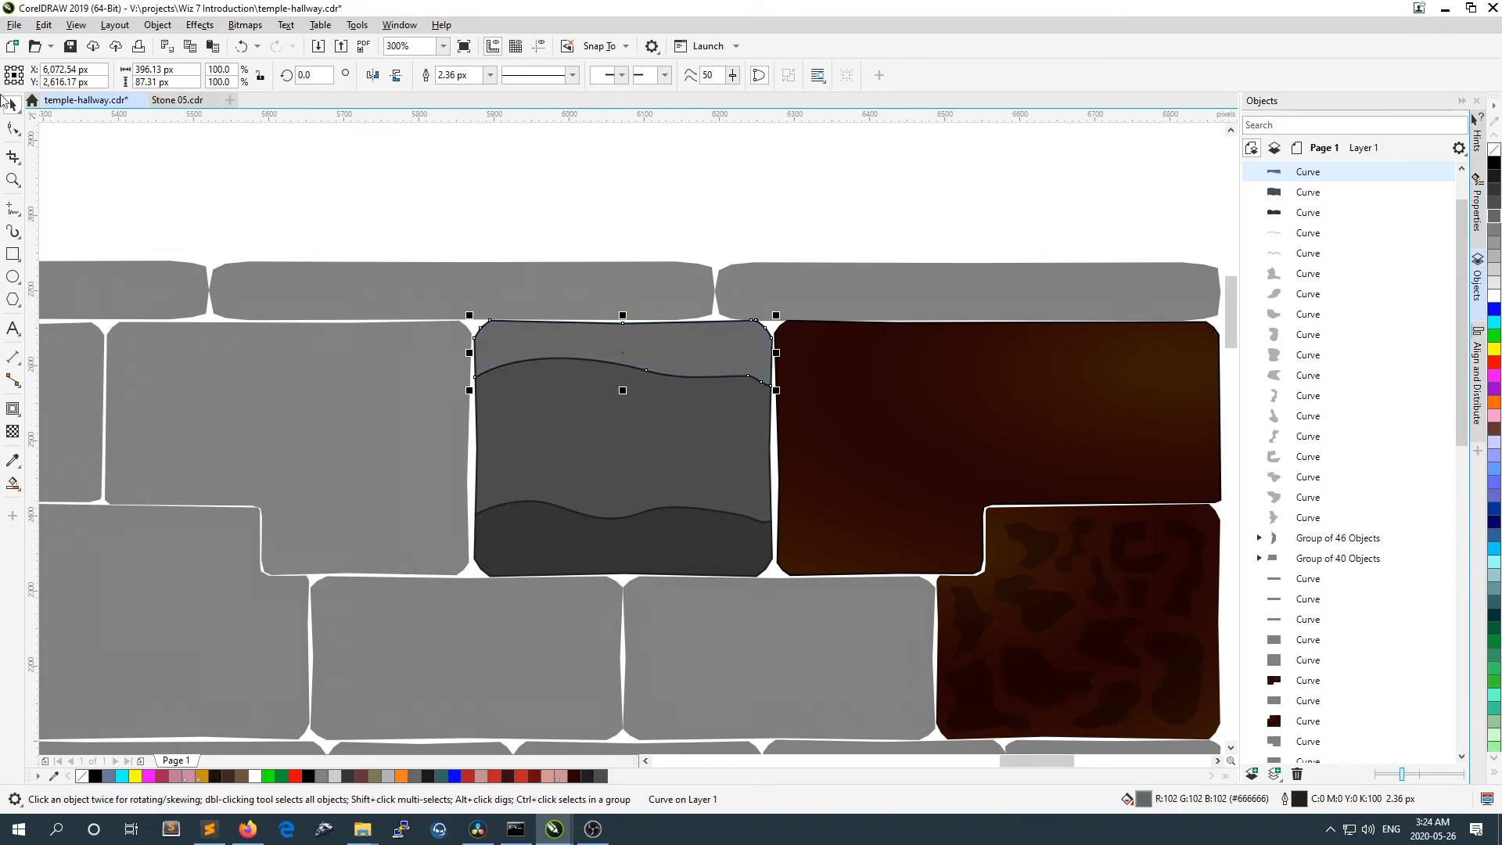
left_click(688, 200)
scroll(706, 436, "down", 2)
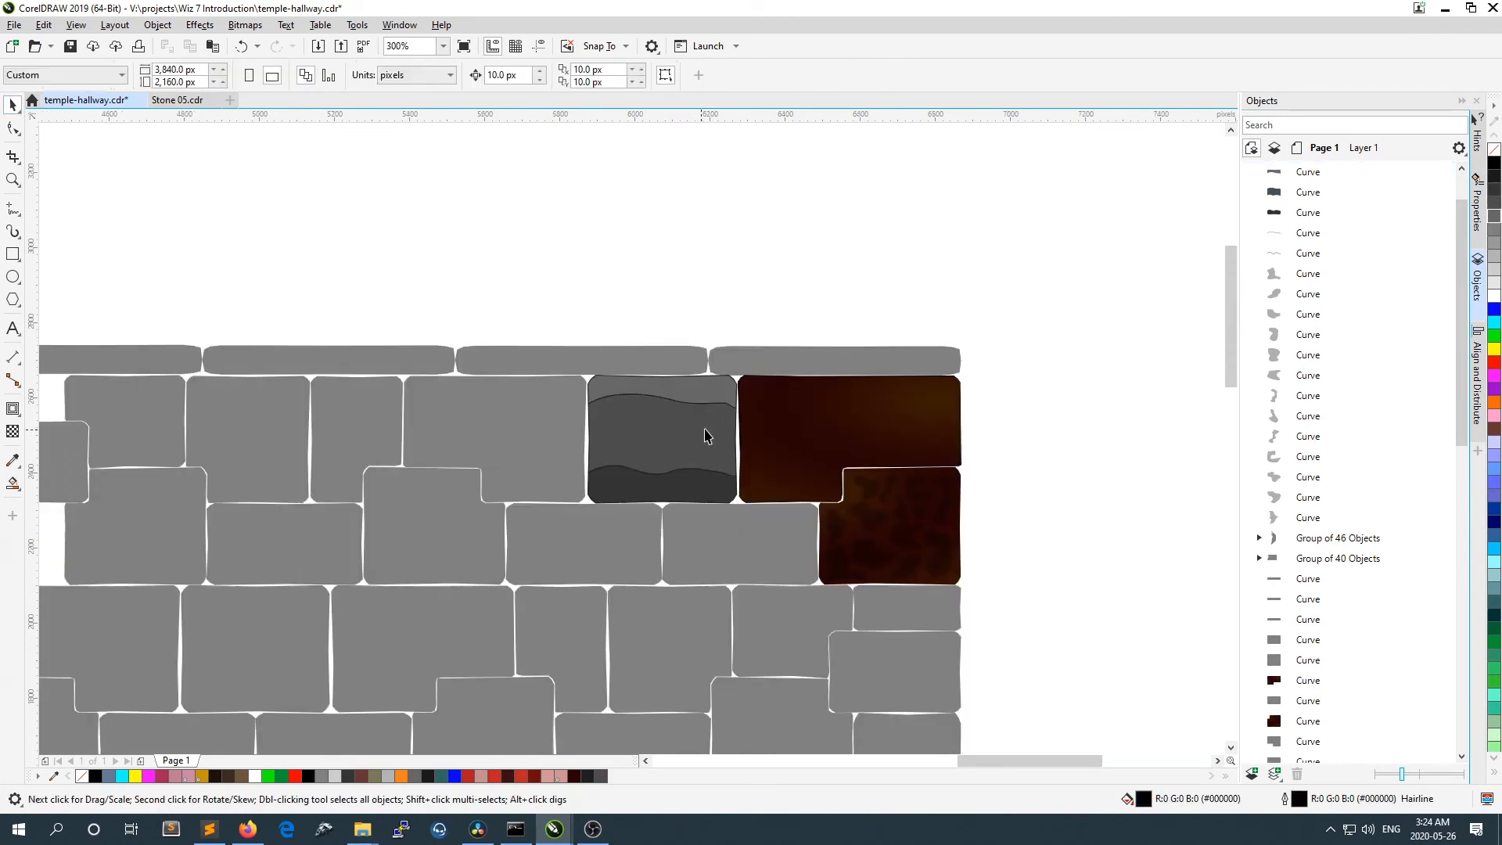
key("ctrl+s")
Step: Draw four small black freehand spots, the largest about 42 by 24 px, near the upper right corner of the grey stone beside the banded one
scroll(704, 468, "up", 2)
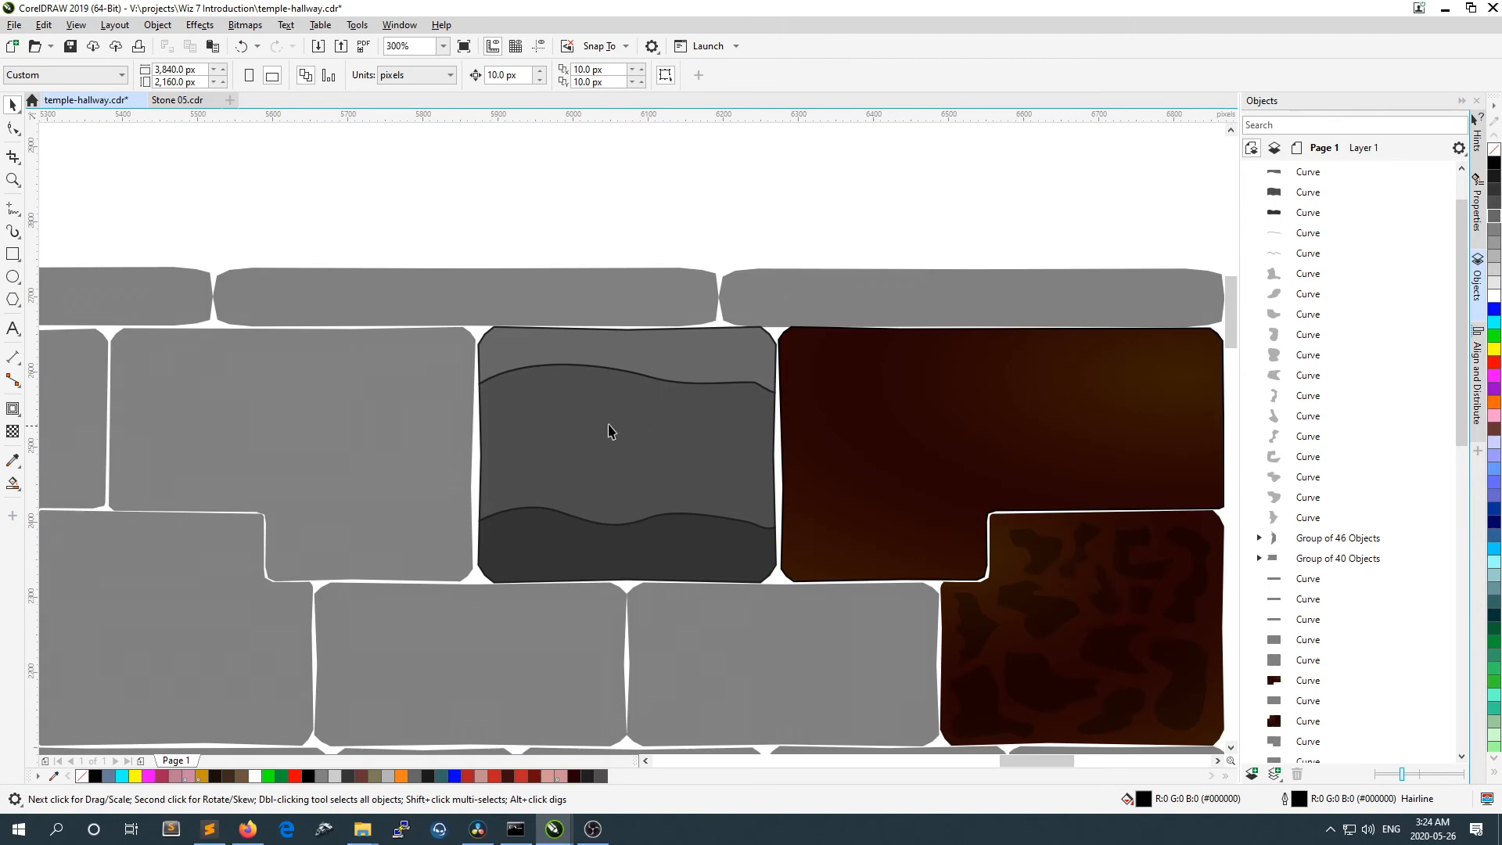
scroll(753, 351, "up", 1)
scroll(762, 331, "down", 1)
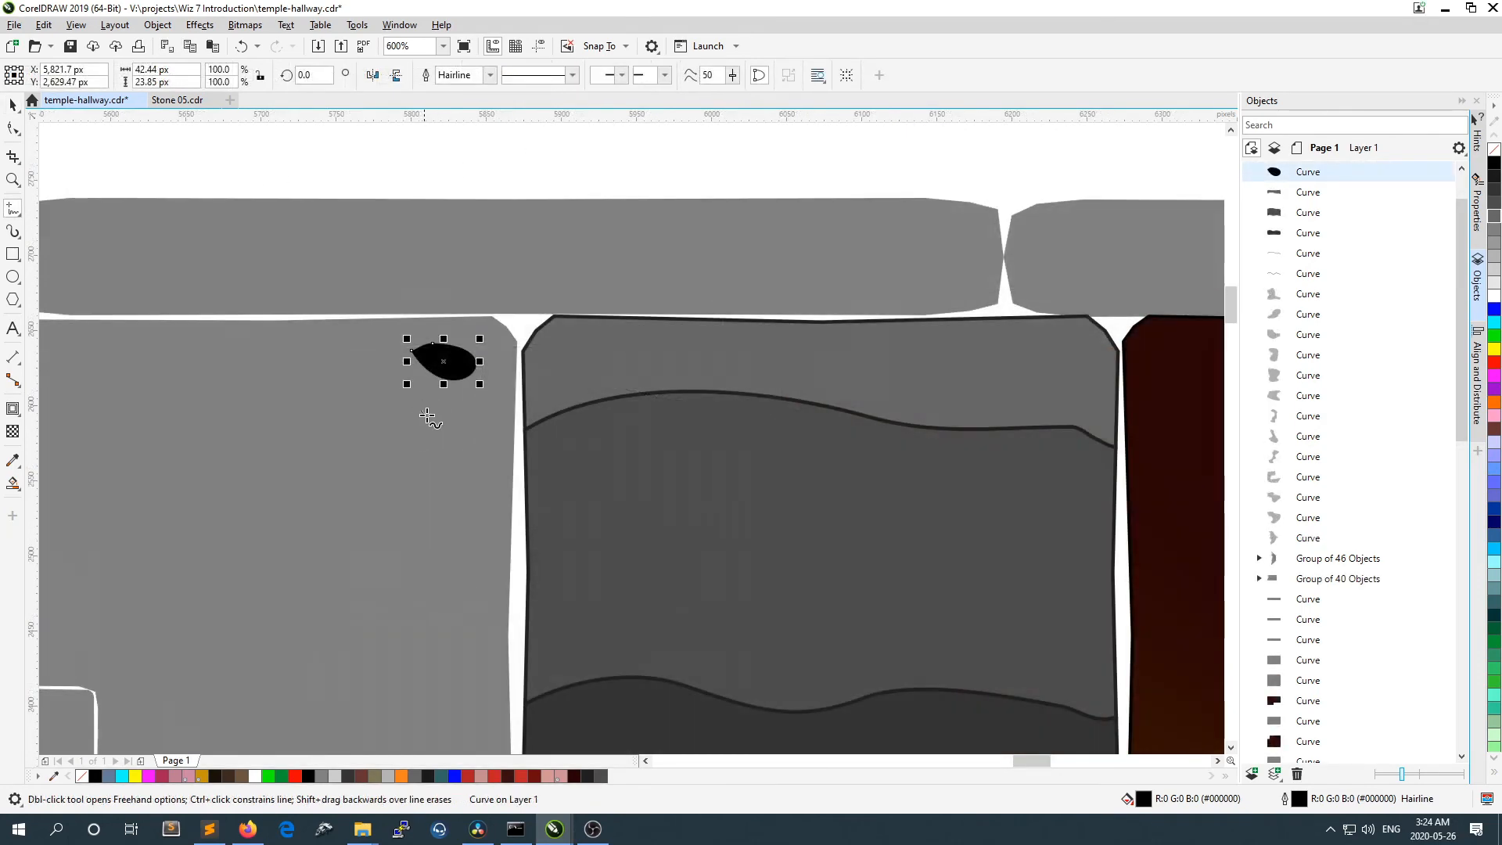
mouse_move(427, 415)
left_mouse_down()
mouse_move(466, 415)
mouse_move(368, 369)
mouse_move(371, 388)
left_mouse_up()
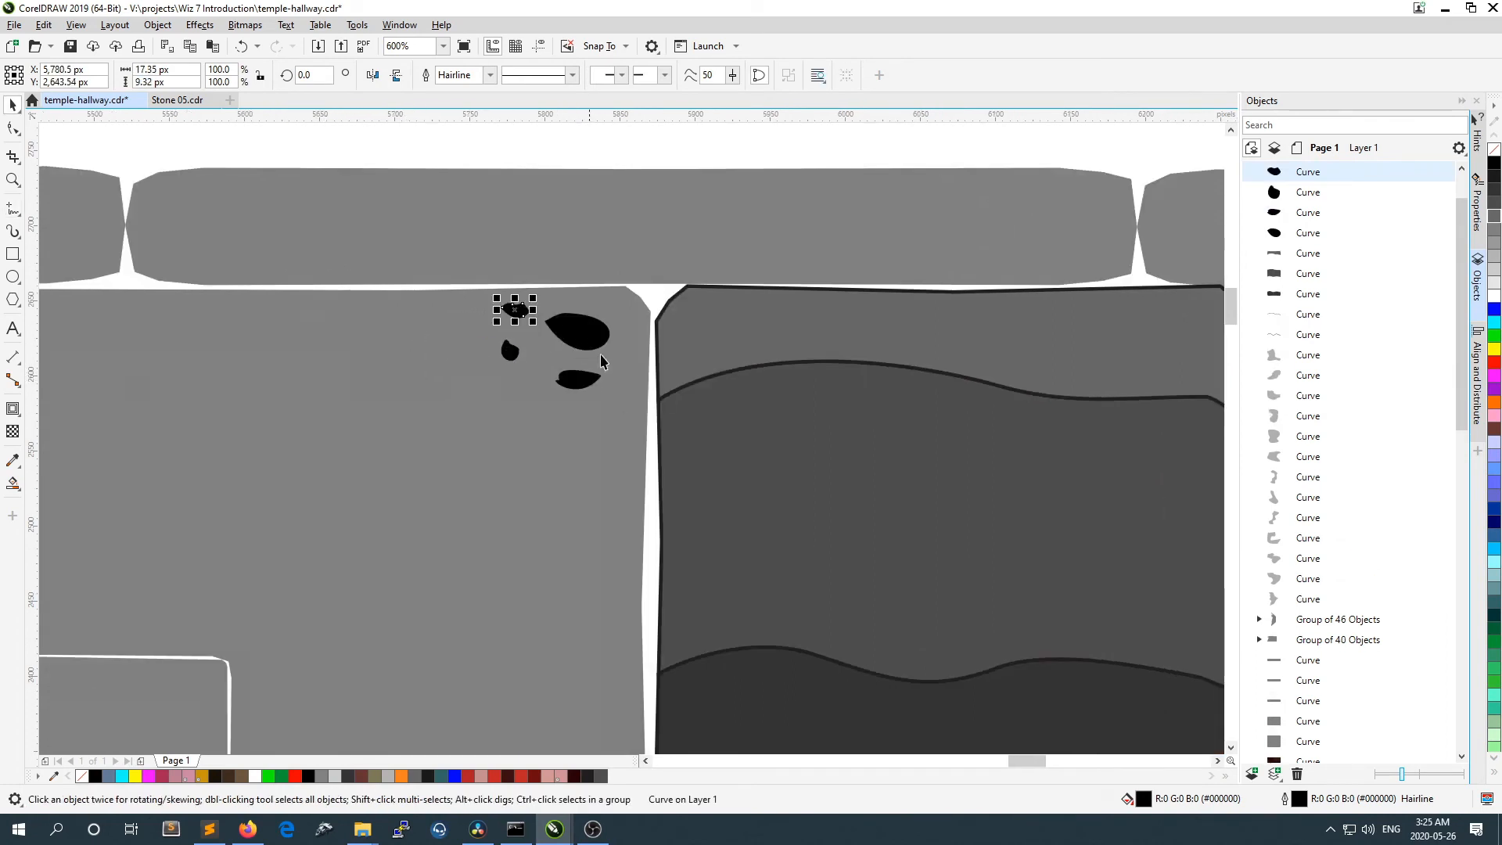
left_click(611, 157)
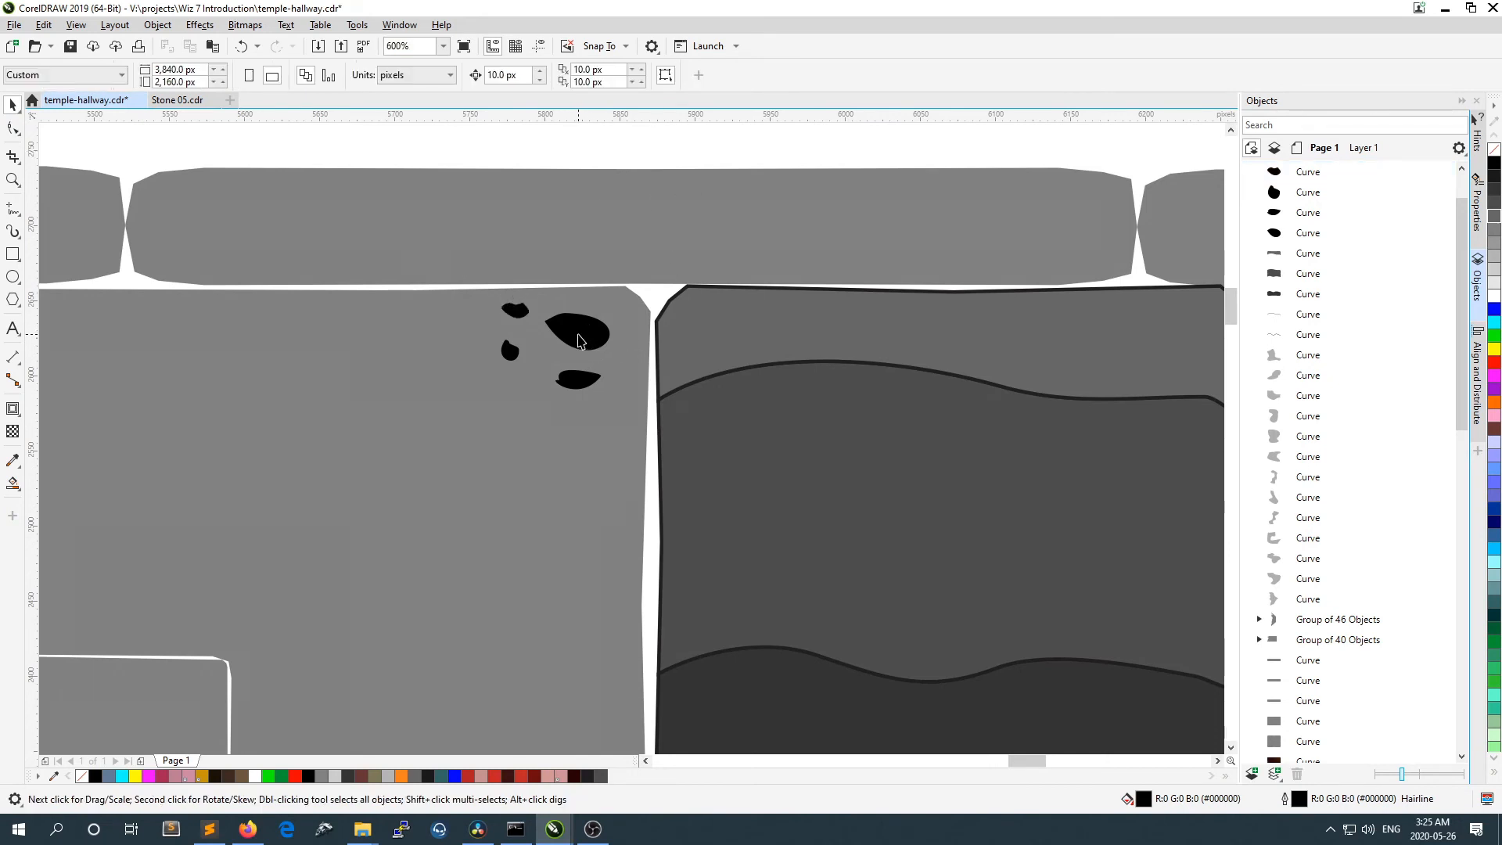
Step: Cut the four black spots out of the grey stone as holes, using Back Minus Front on all five objects
left_click(579, 340)
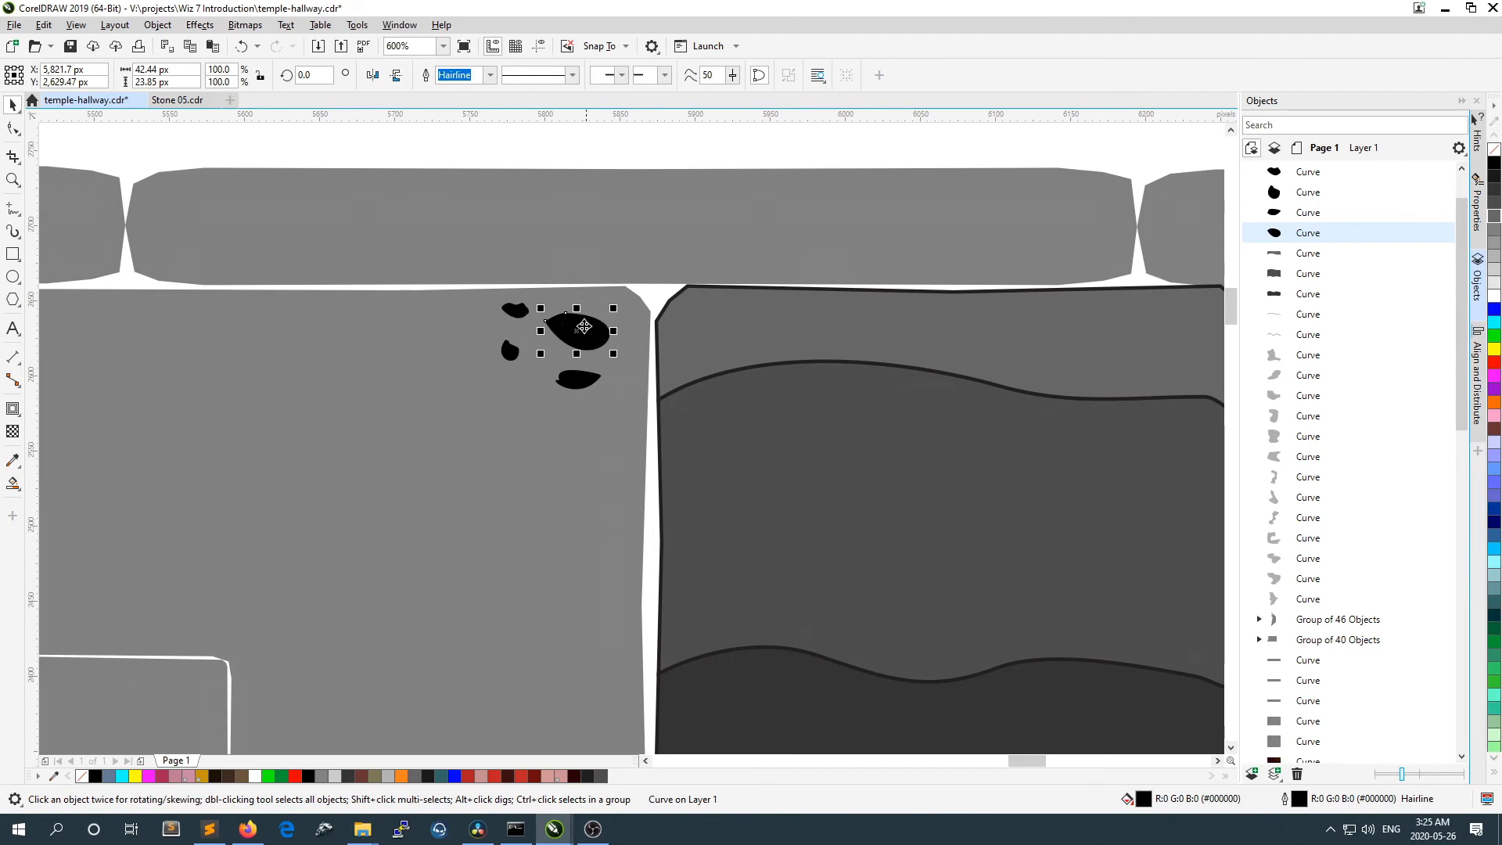
scroll(584, 327, "up", 2)
scroll(629, 378, "down", 1)
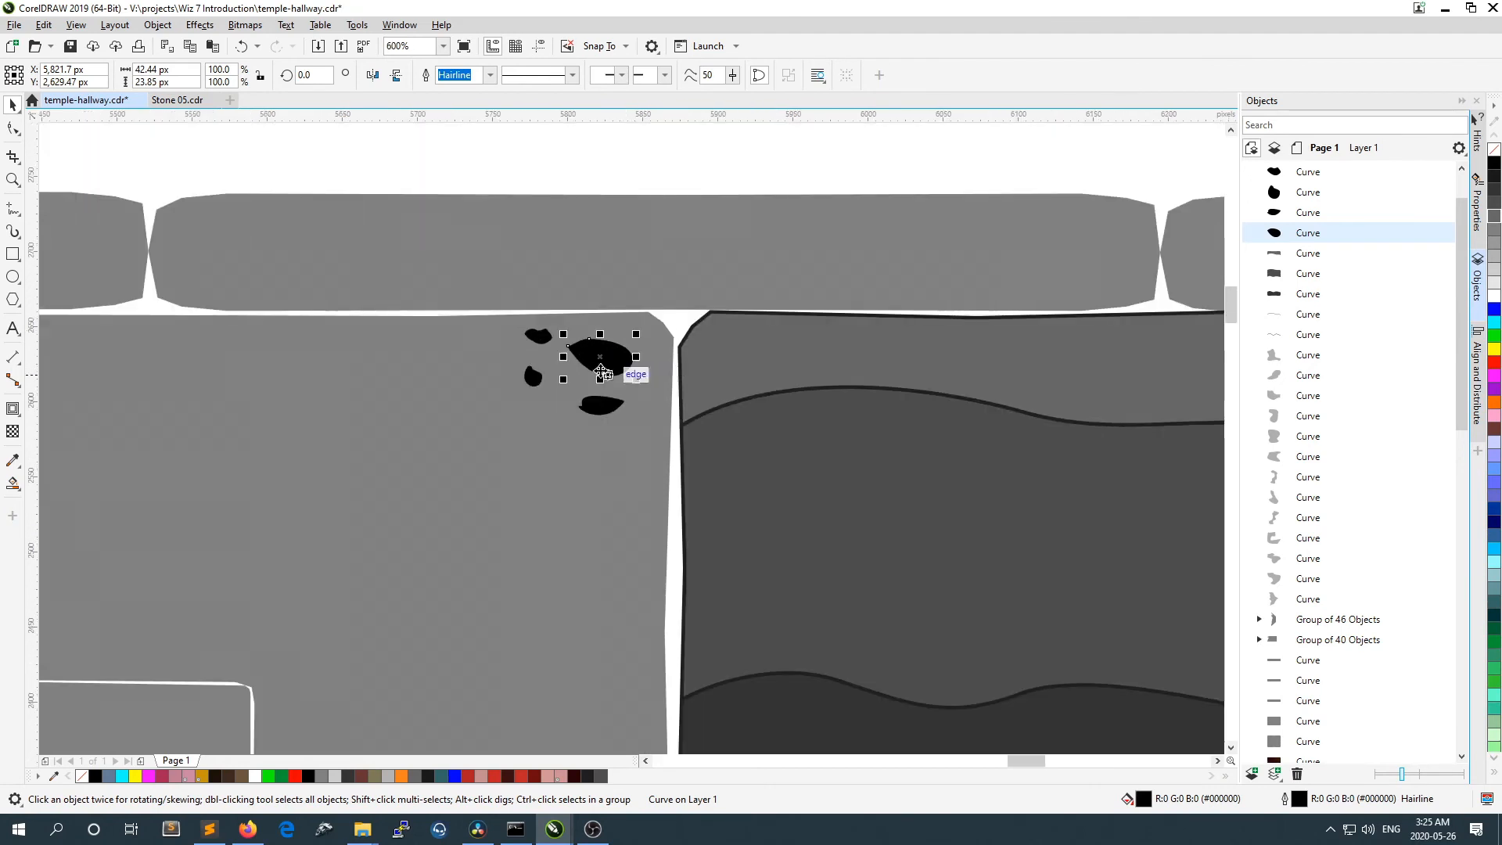
left_click(477, 148)
left_click(494, 331)
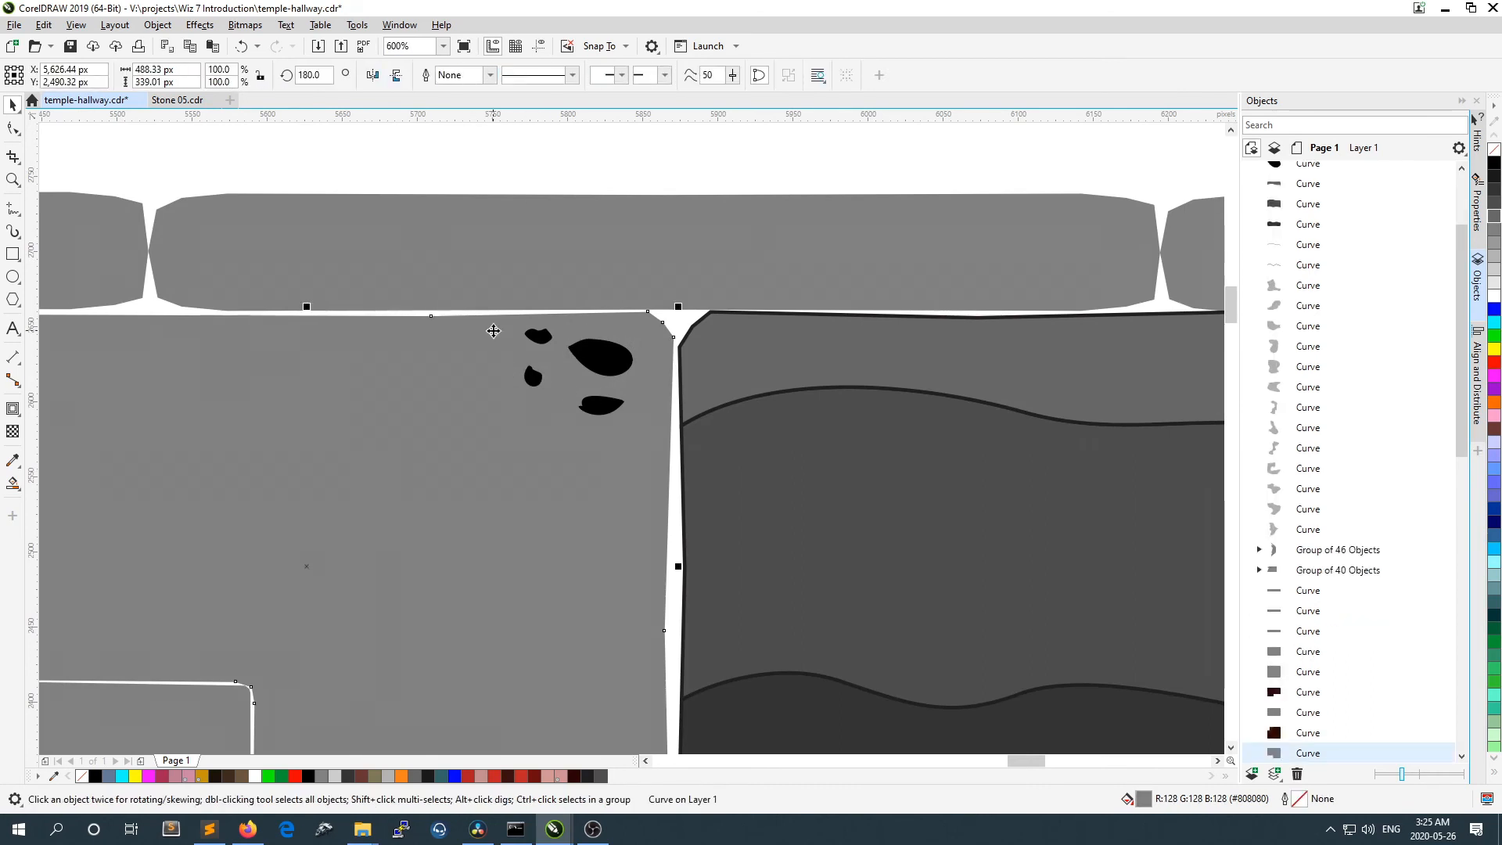
left_click(457, 152)
scroll(563, 195, "down", 1)
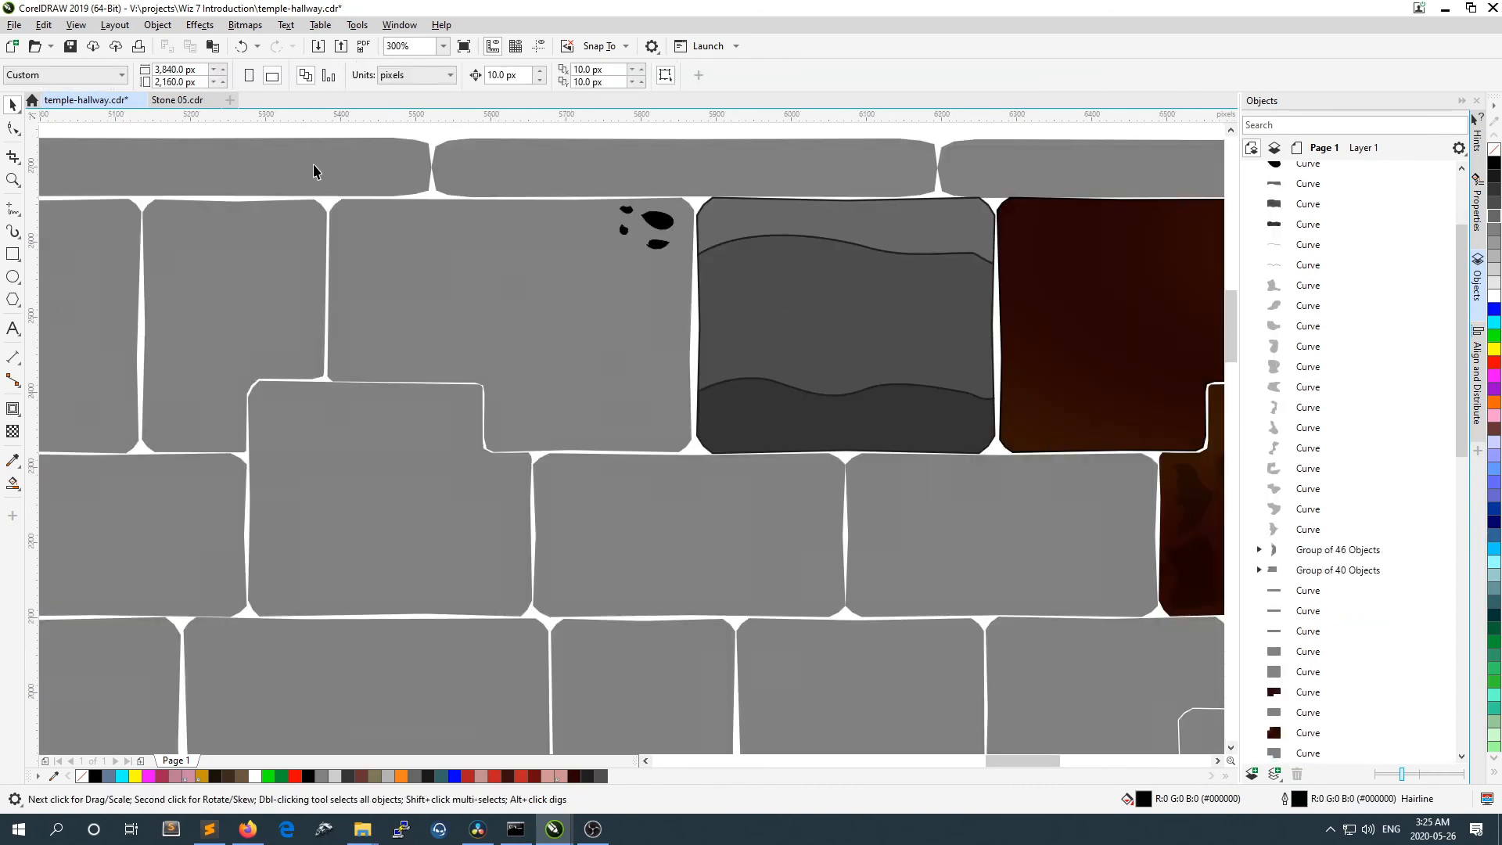
left_click_drag(634, 458, 735, 500)
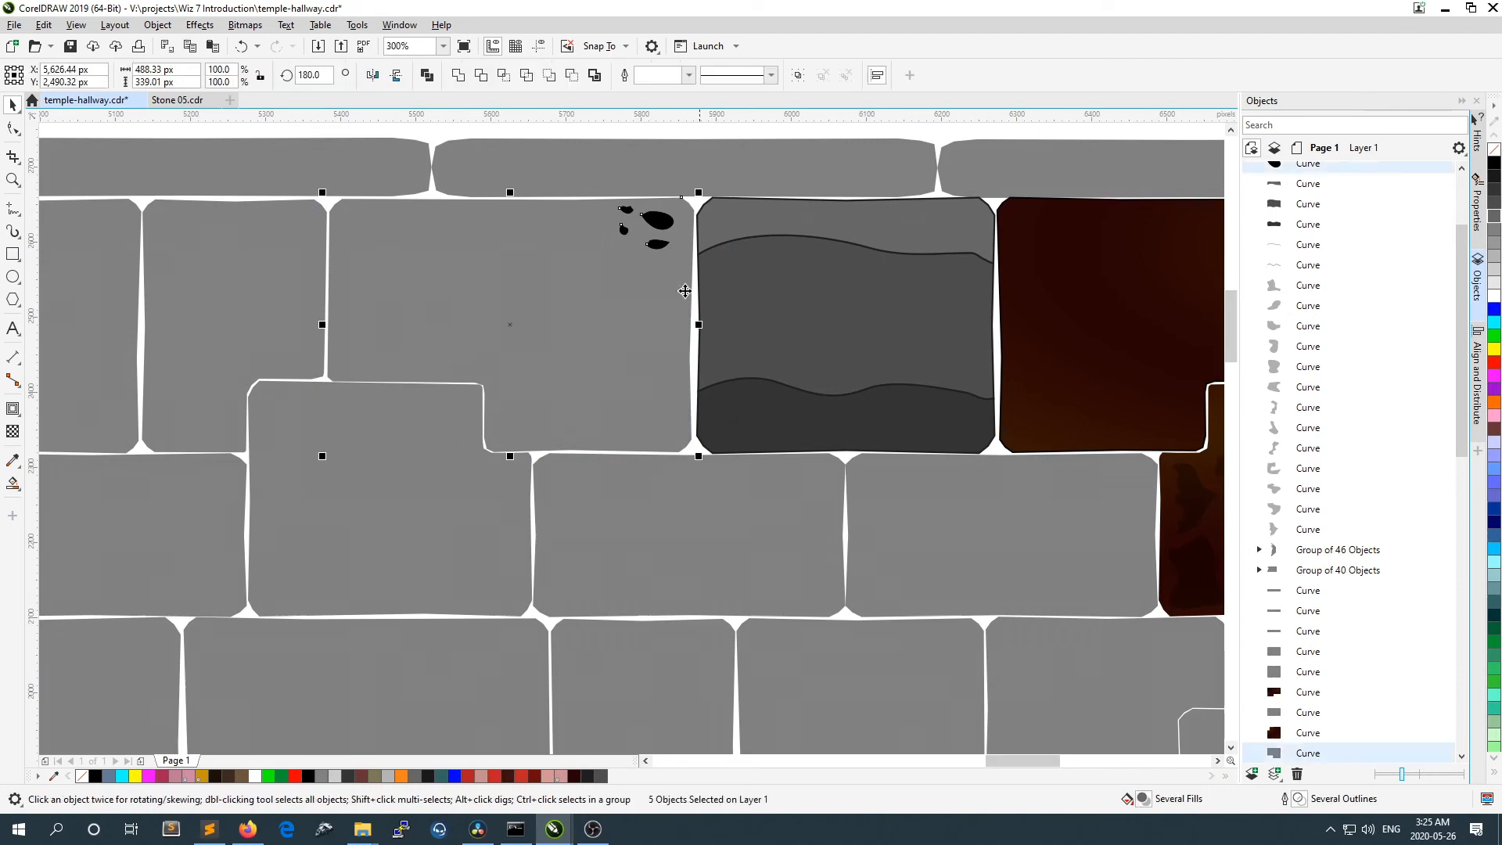
left_click(574, 79)
scroll(651, 225, "up", 1)
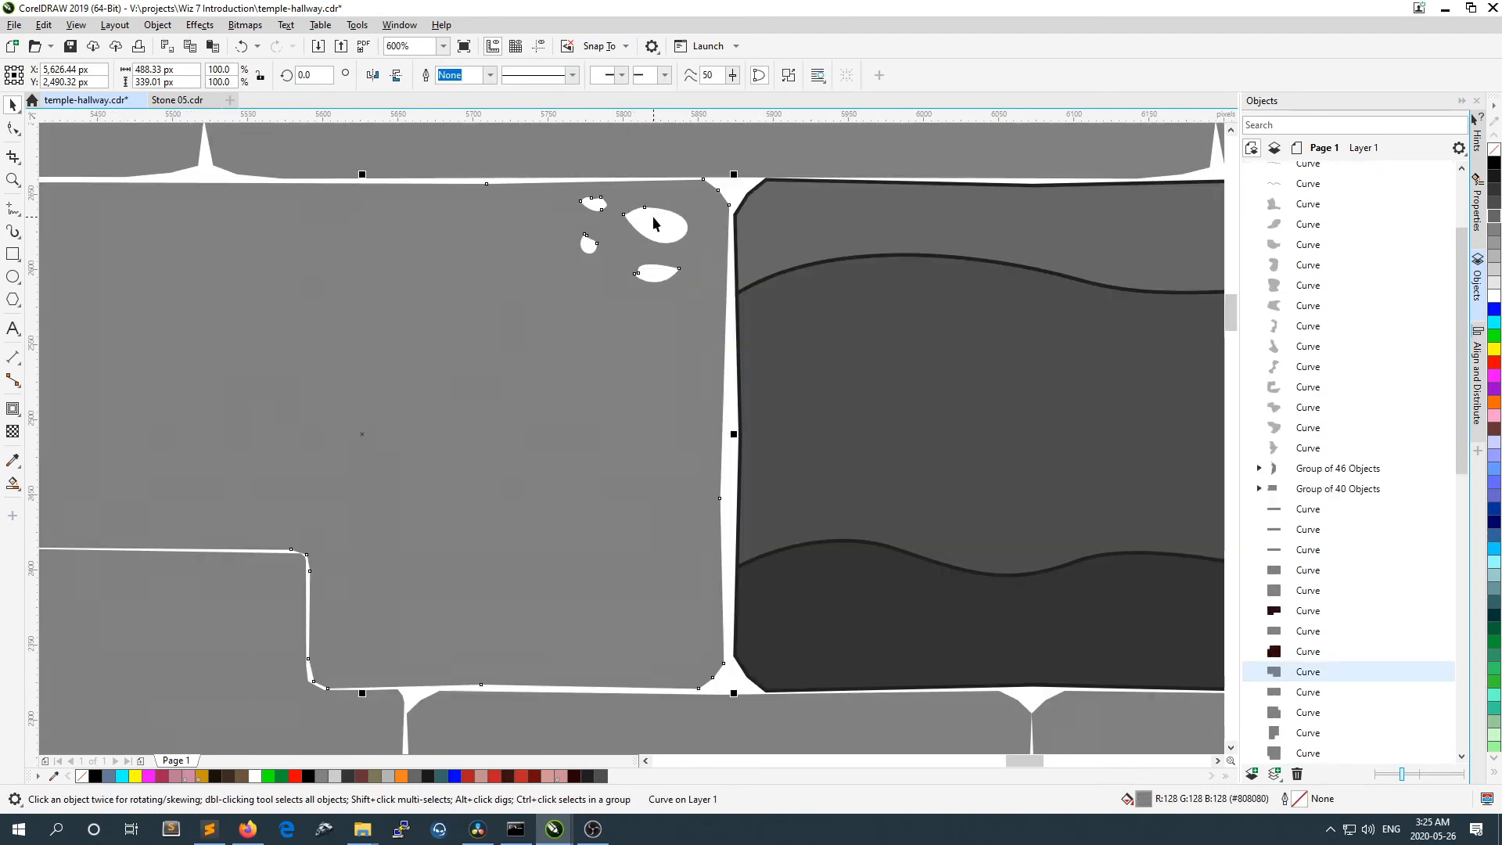
scroll(644, 308, "down", 1)
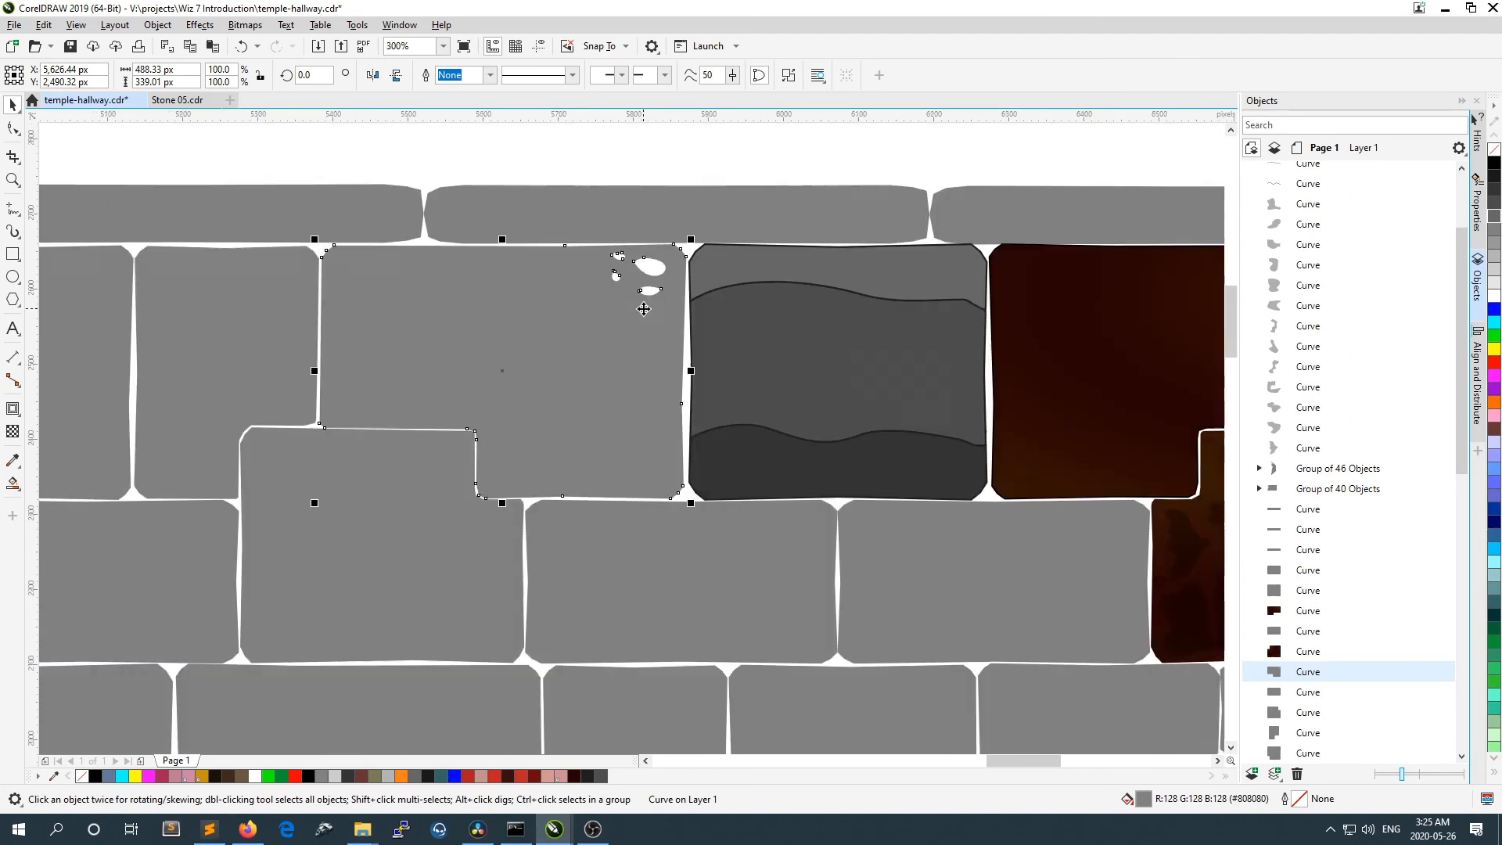
Step: Place a dark red rectangle on a new layer behind the stones, and inspect the gaps and cut-out holes
scroll(656, 258, "up", 1)
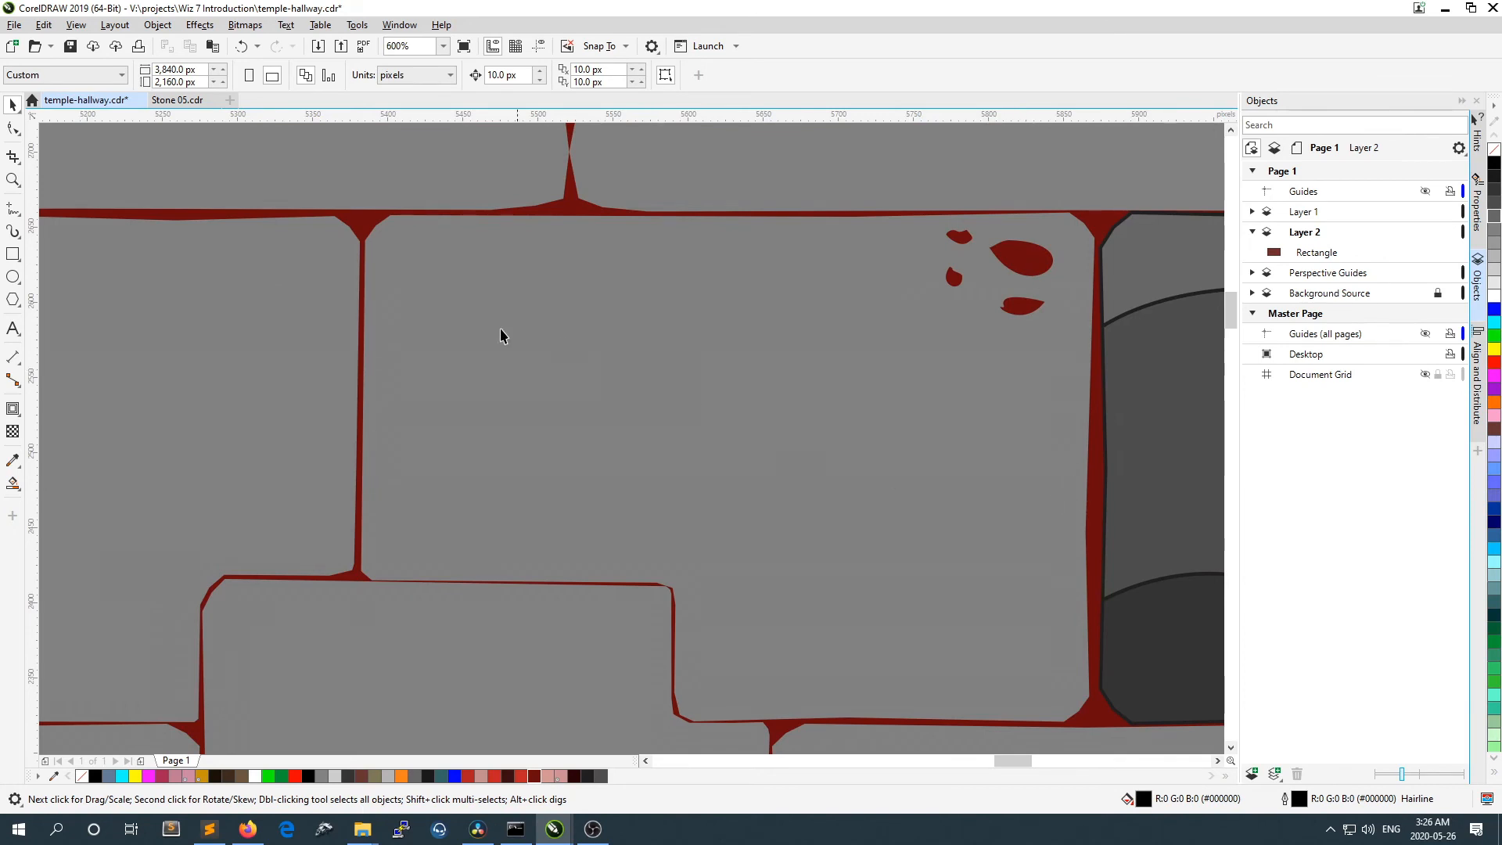
scroll(665, 326, "down", 1)
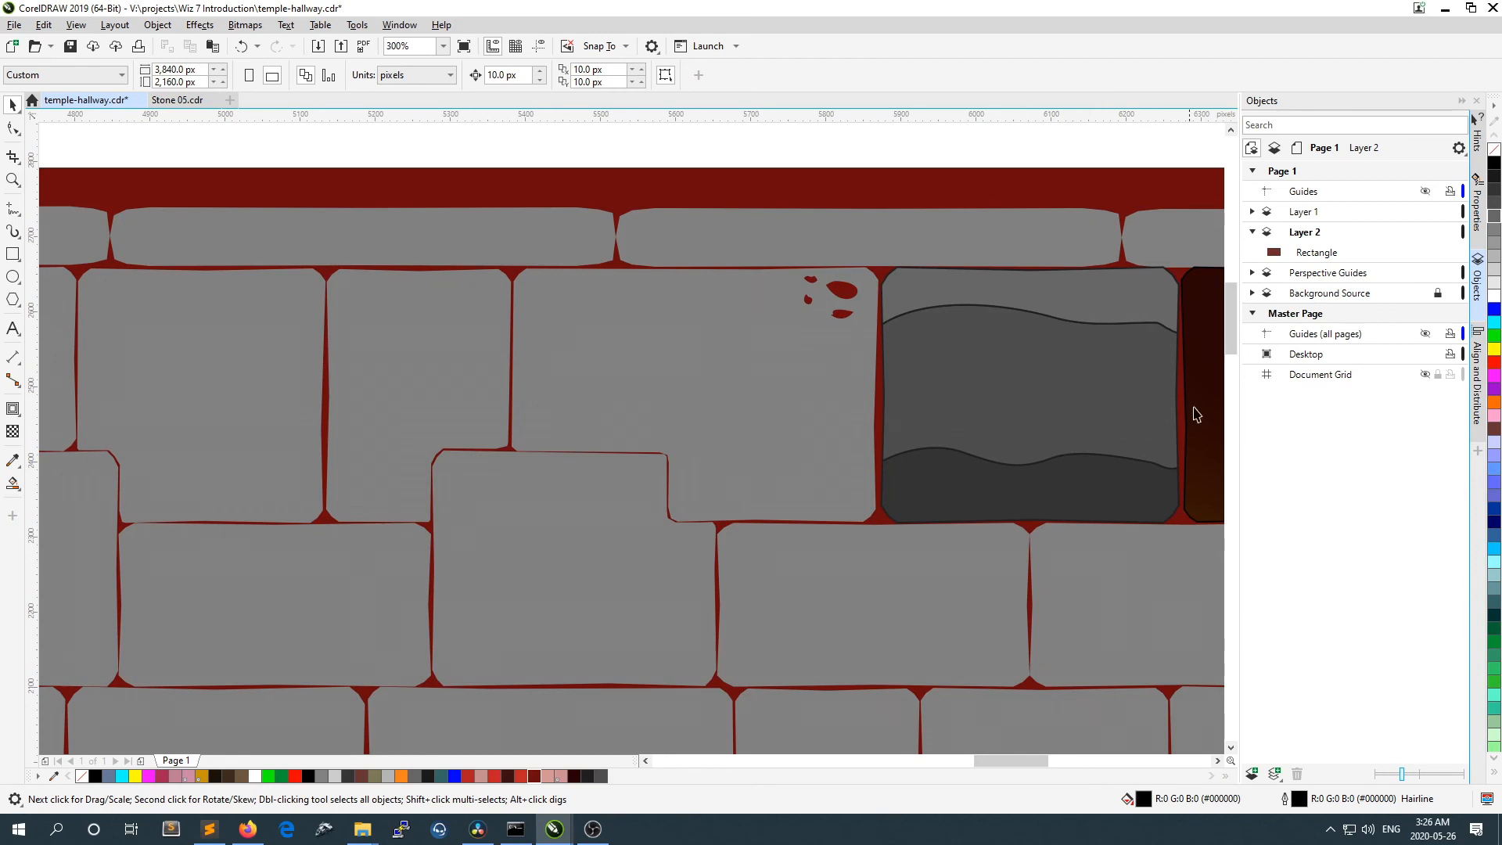
scroll(1196, 415, "up", 1)
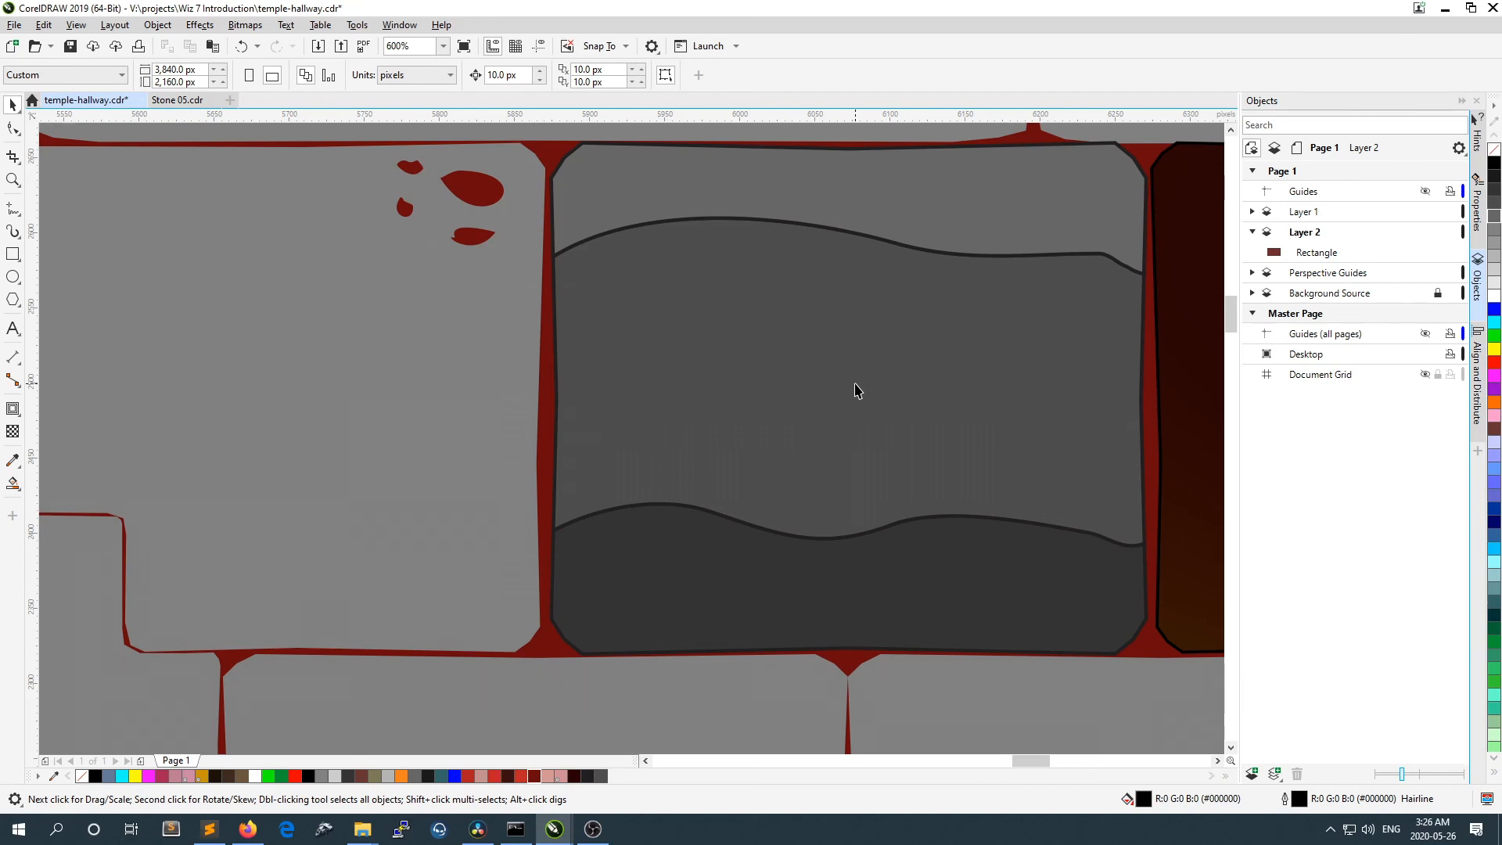
Step: Draw a small closed black shape about 27 px wide and 19 px high on the grey stone below its cut-out holes
key("ctrl+z")
left_click(319, 335)
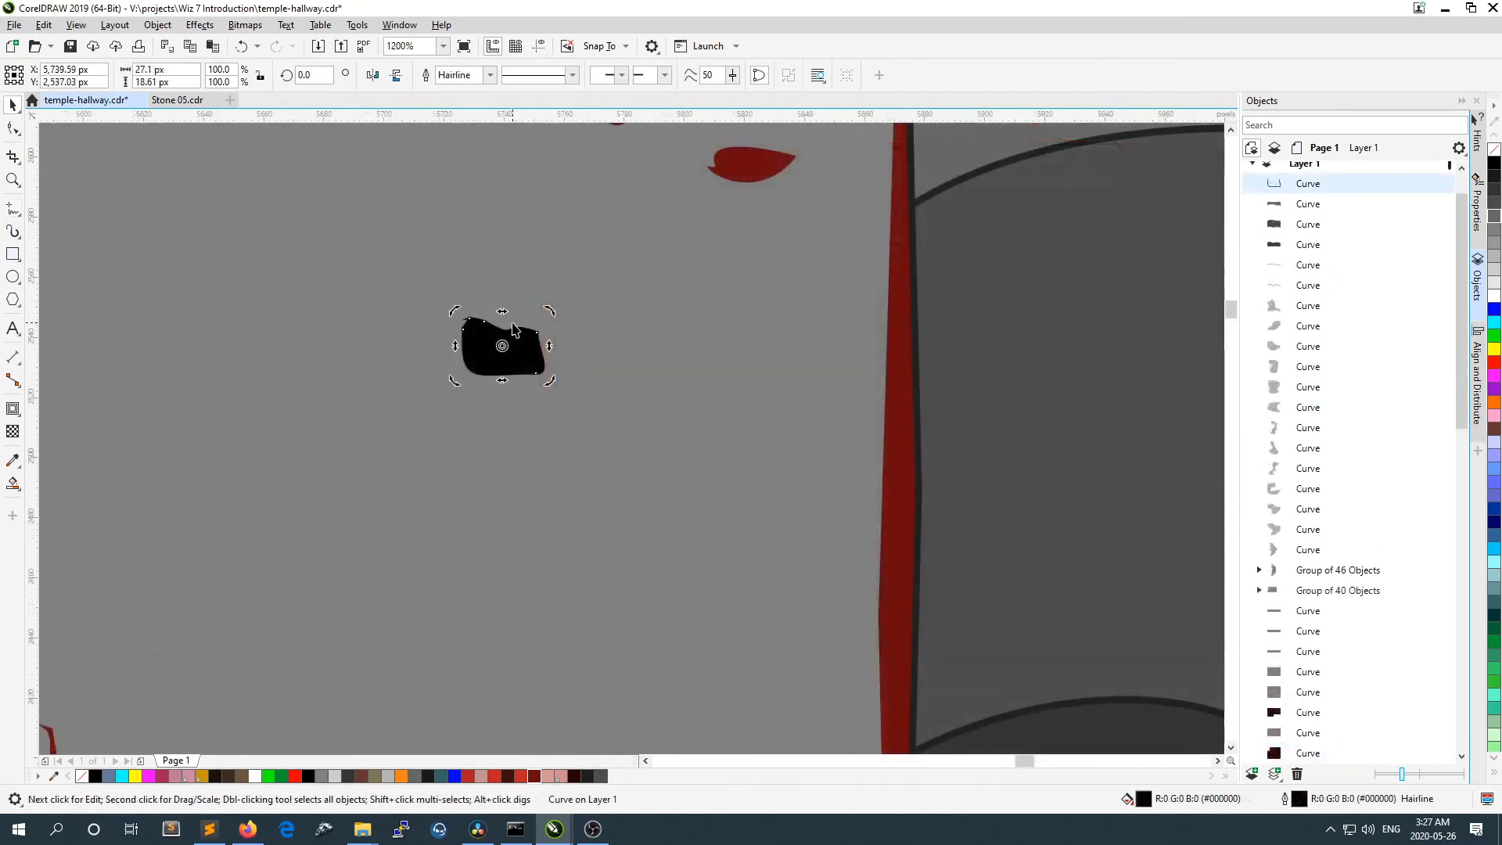
scroll(516, 333, "down", 2)
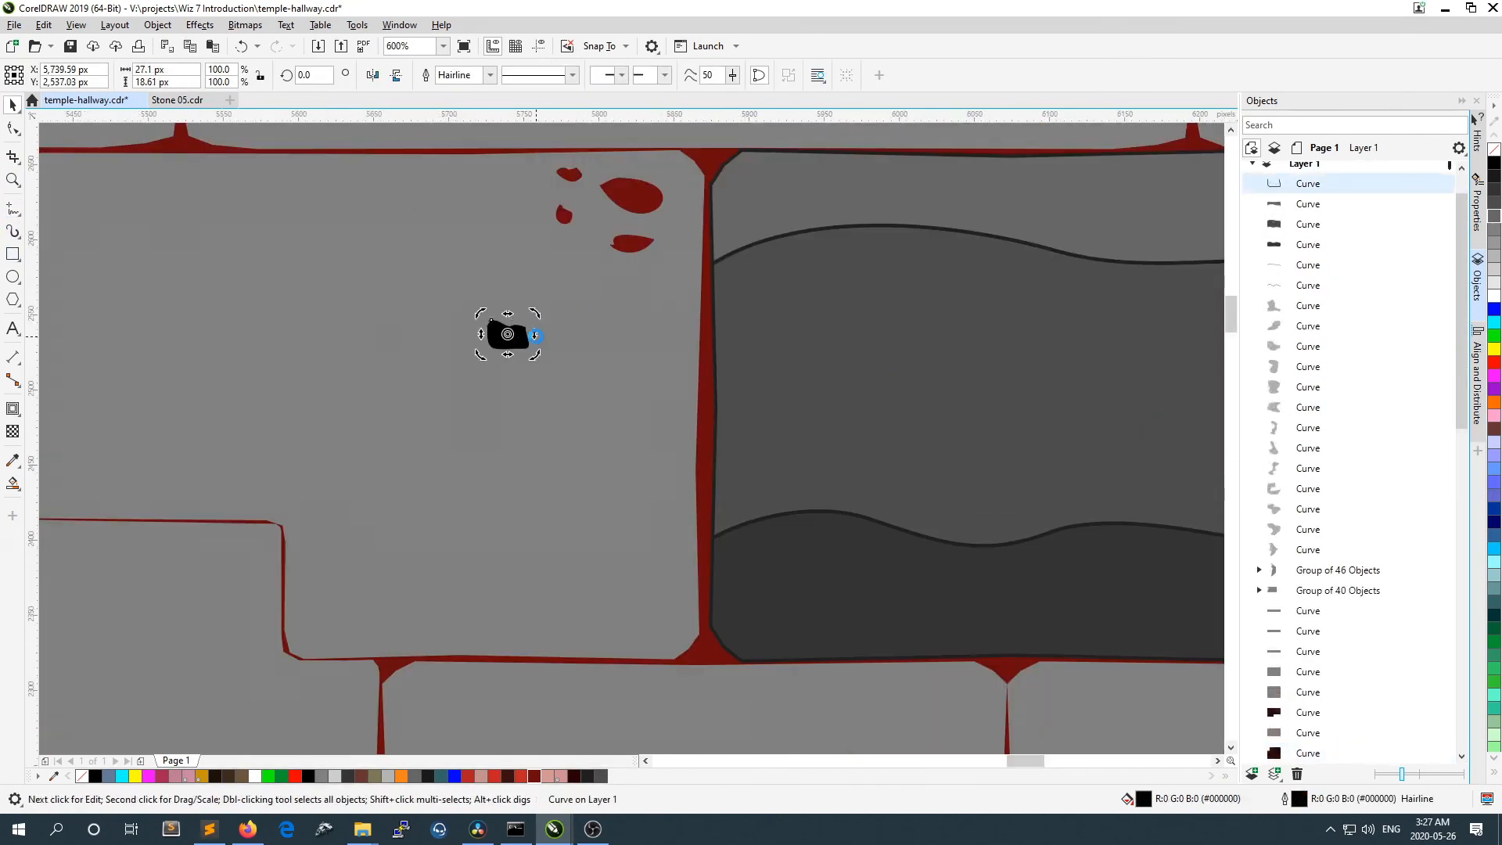
scroll(536, 336, "down", 1)
left_click(588, 137)
scroll(658, 317, "up", 1)
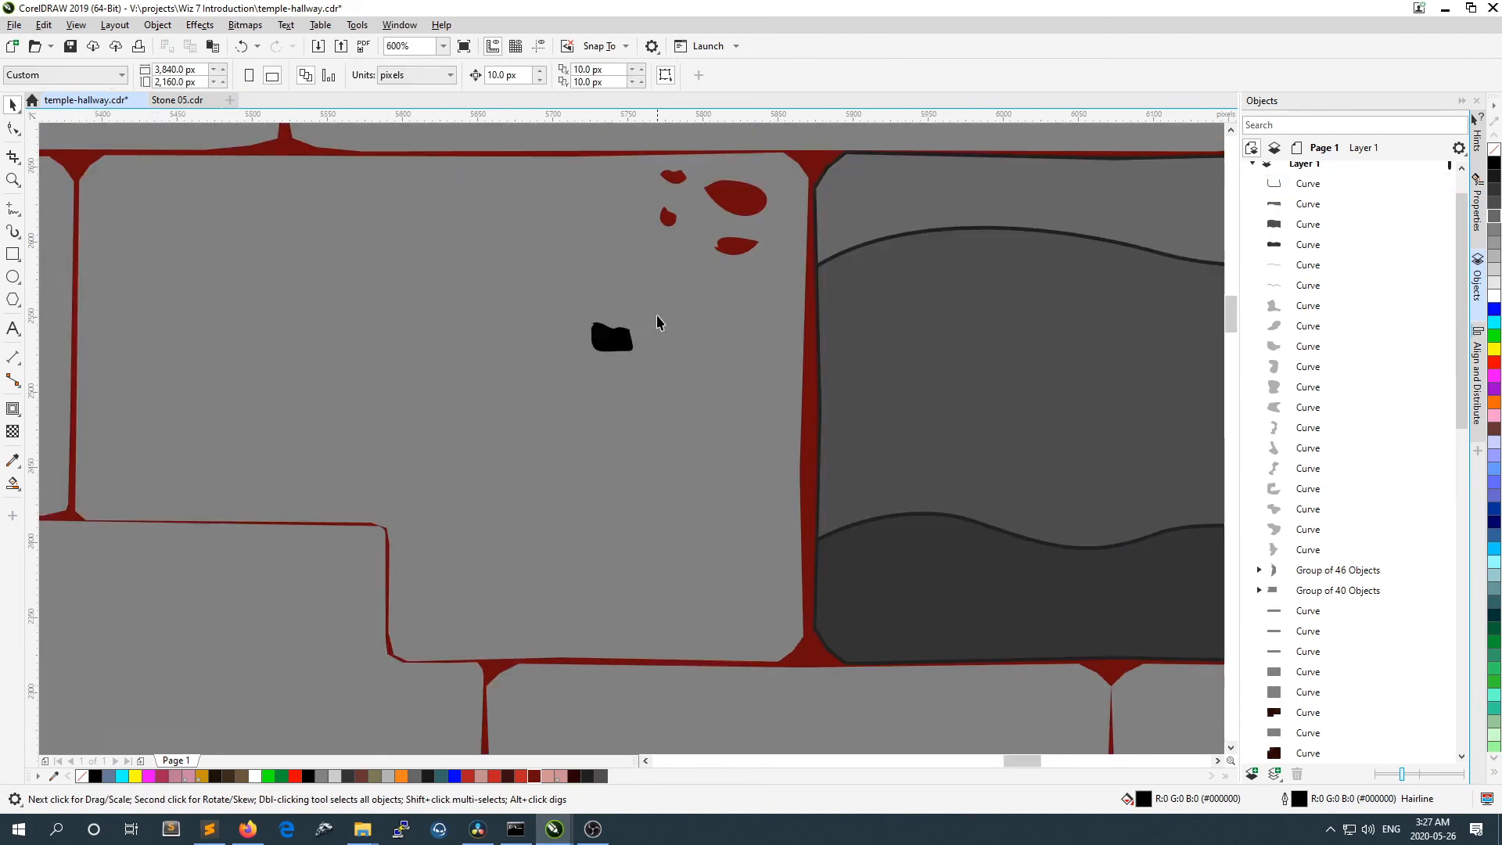
Step: Scatter copies of the small black shape across the grey stone below its holes, making nine shapes in total
key("space")
key("space")
key("space")
key("space")
key("space")
key("space")
key("space")
left_click_drag(617, 343, 754, 348)
key("space")
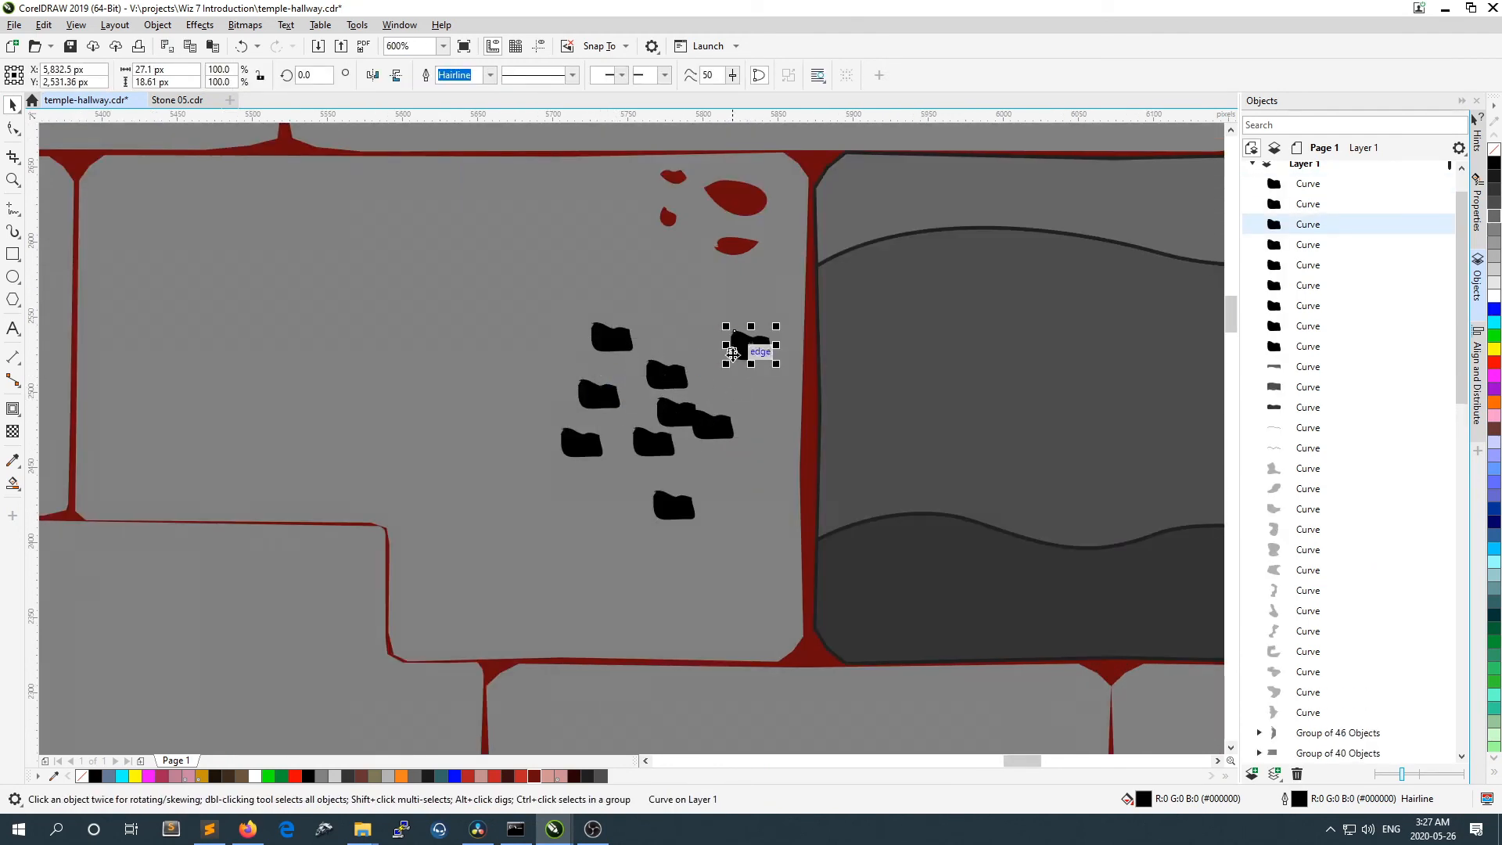
left_click_drag(665, 376, 709, 335)
key("space")
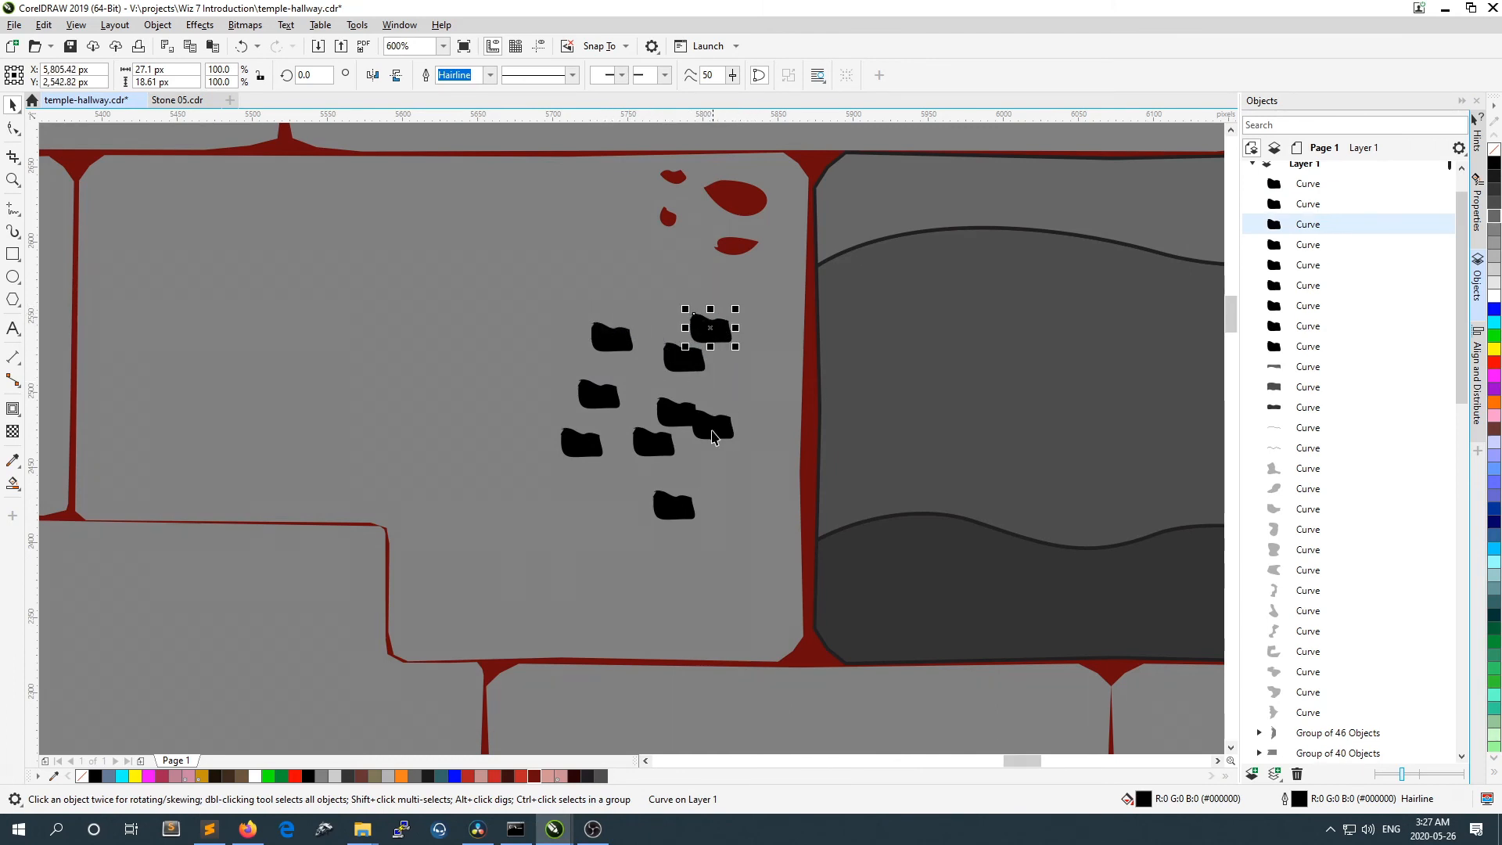
left_click_drag(712, 436, 724, 418)
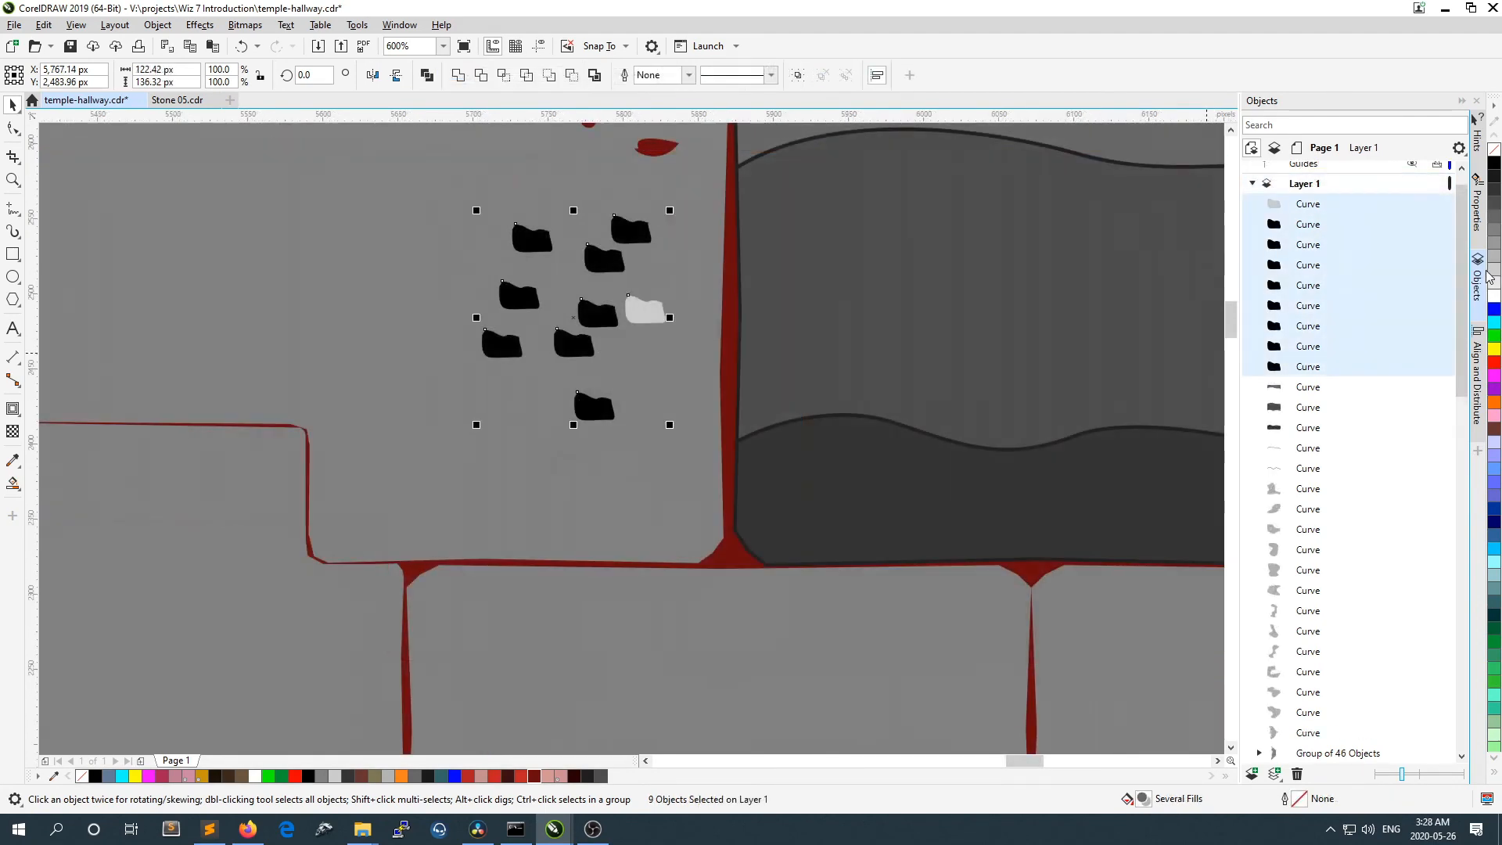
Step: Fill all nine shapes with light grey (#E6E6E6) and spread them out irregularly towards the stone's cut-out holes
left_click(1494, 291)
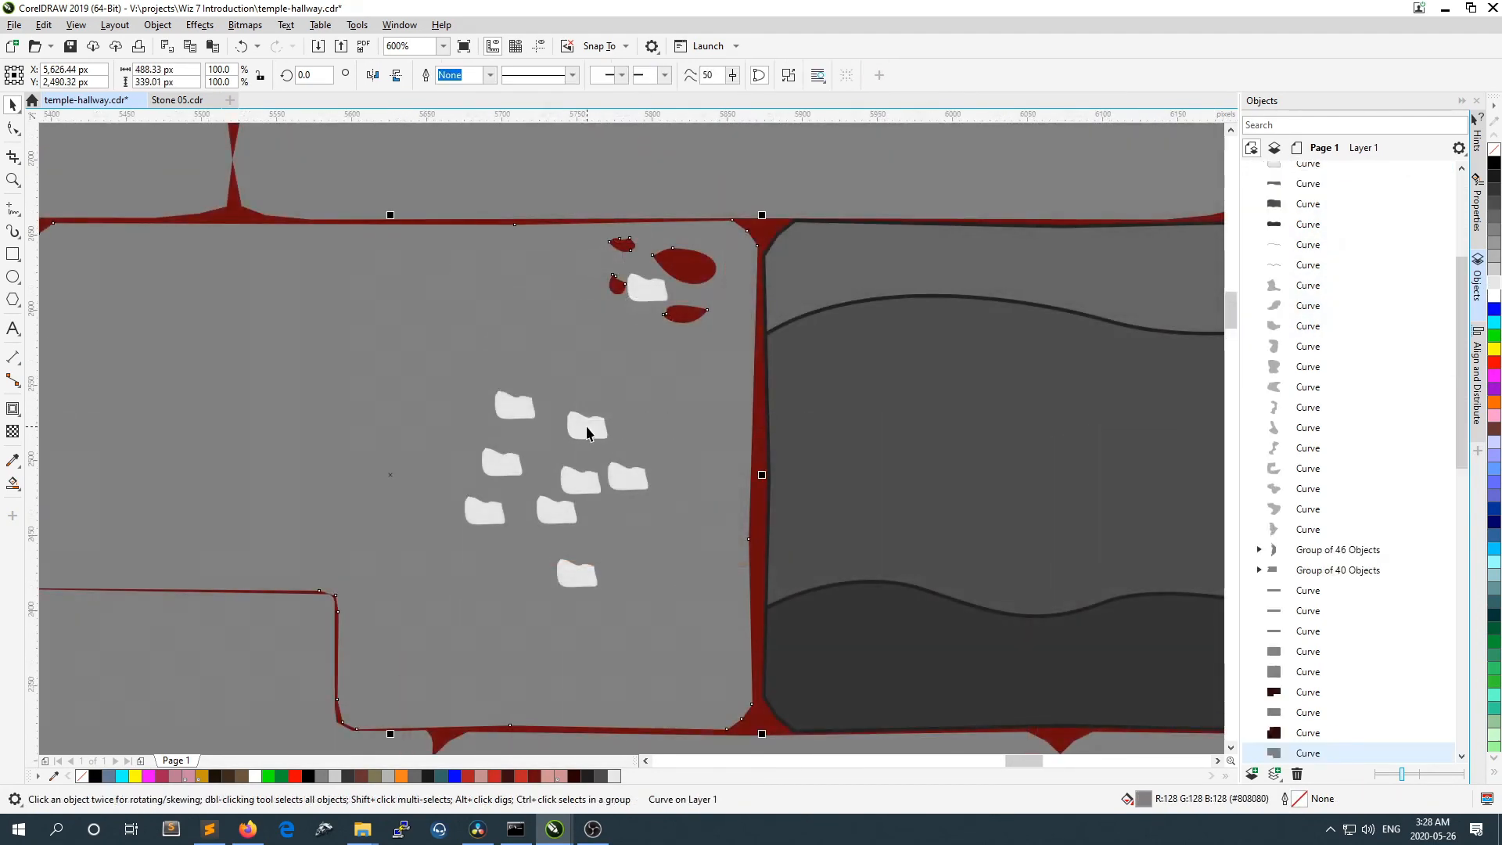
left_click(587, 432)
key("ctrl+d")
left_click_drag(572, 484, 571, 416)
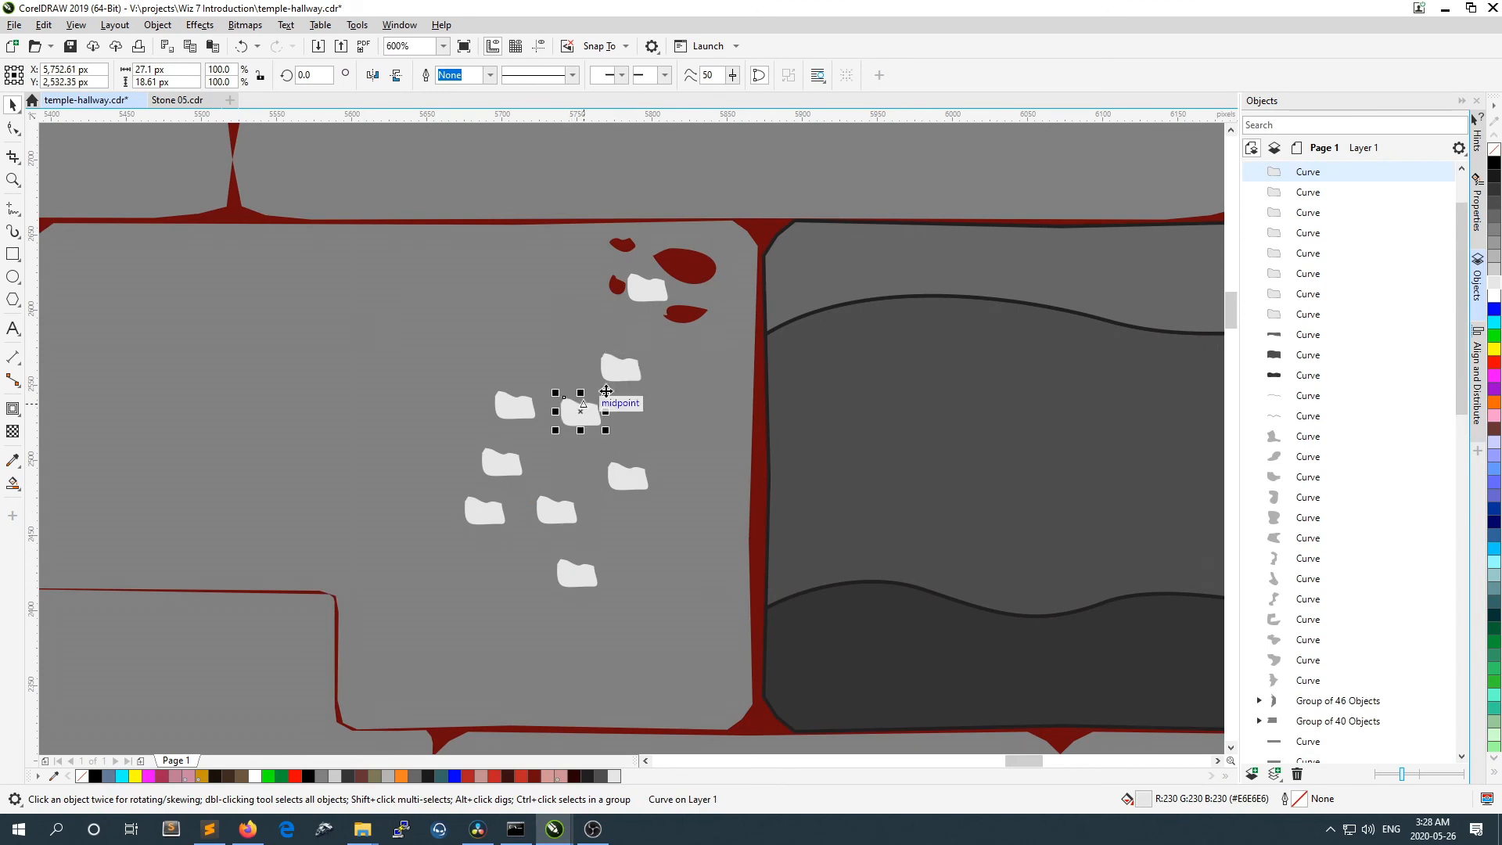
left_click_drag(618, 479, 661, 375)
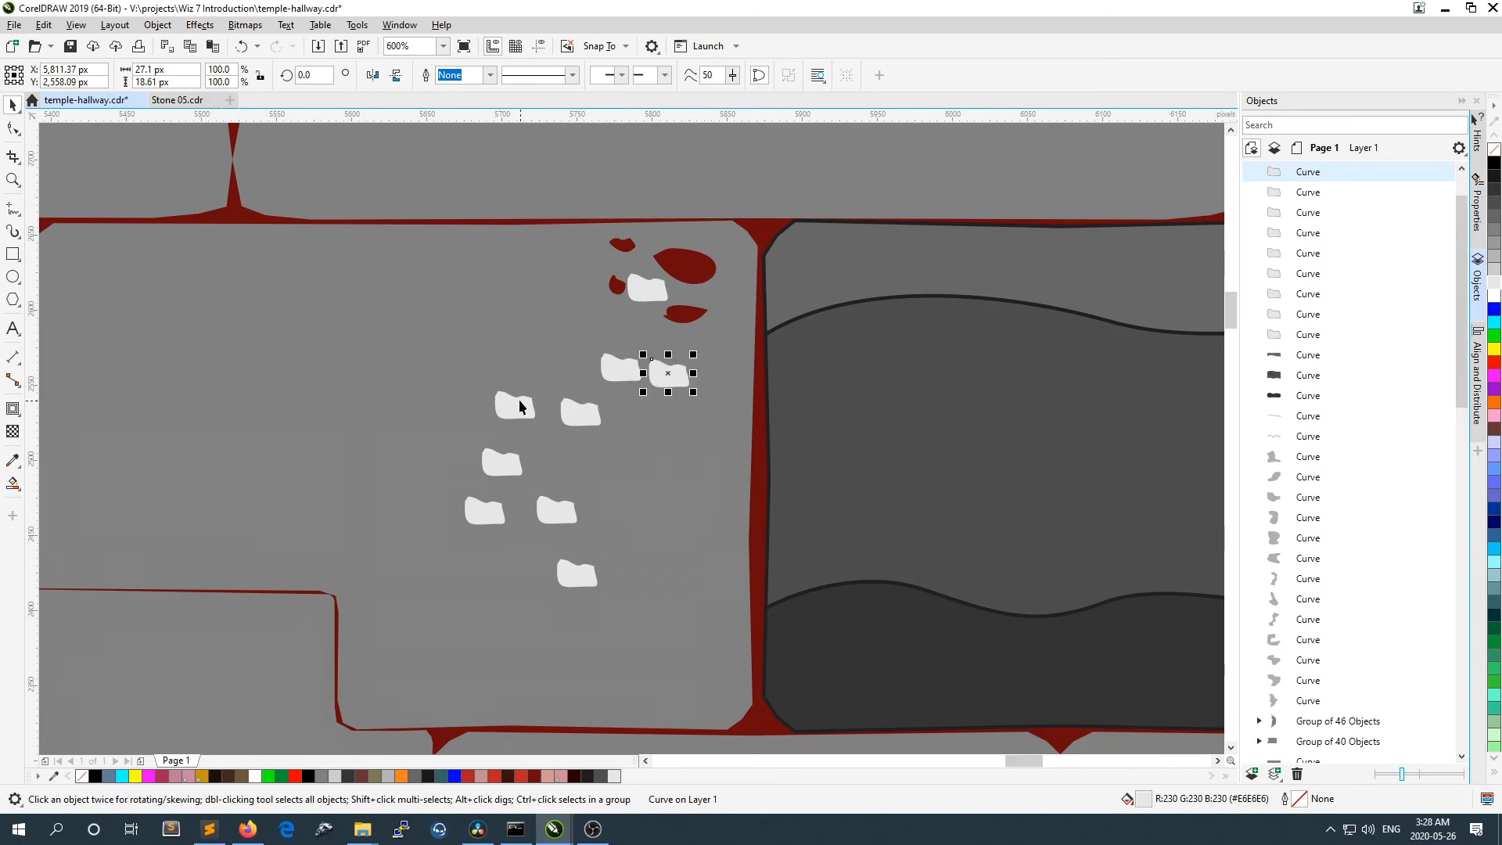
left_click_drag(519, 406, 577, 299)
left_click_drag(510, 470, 499, 357)
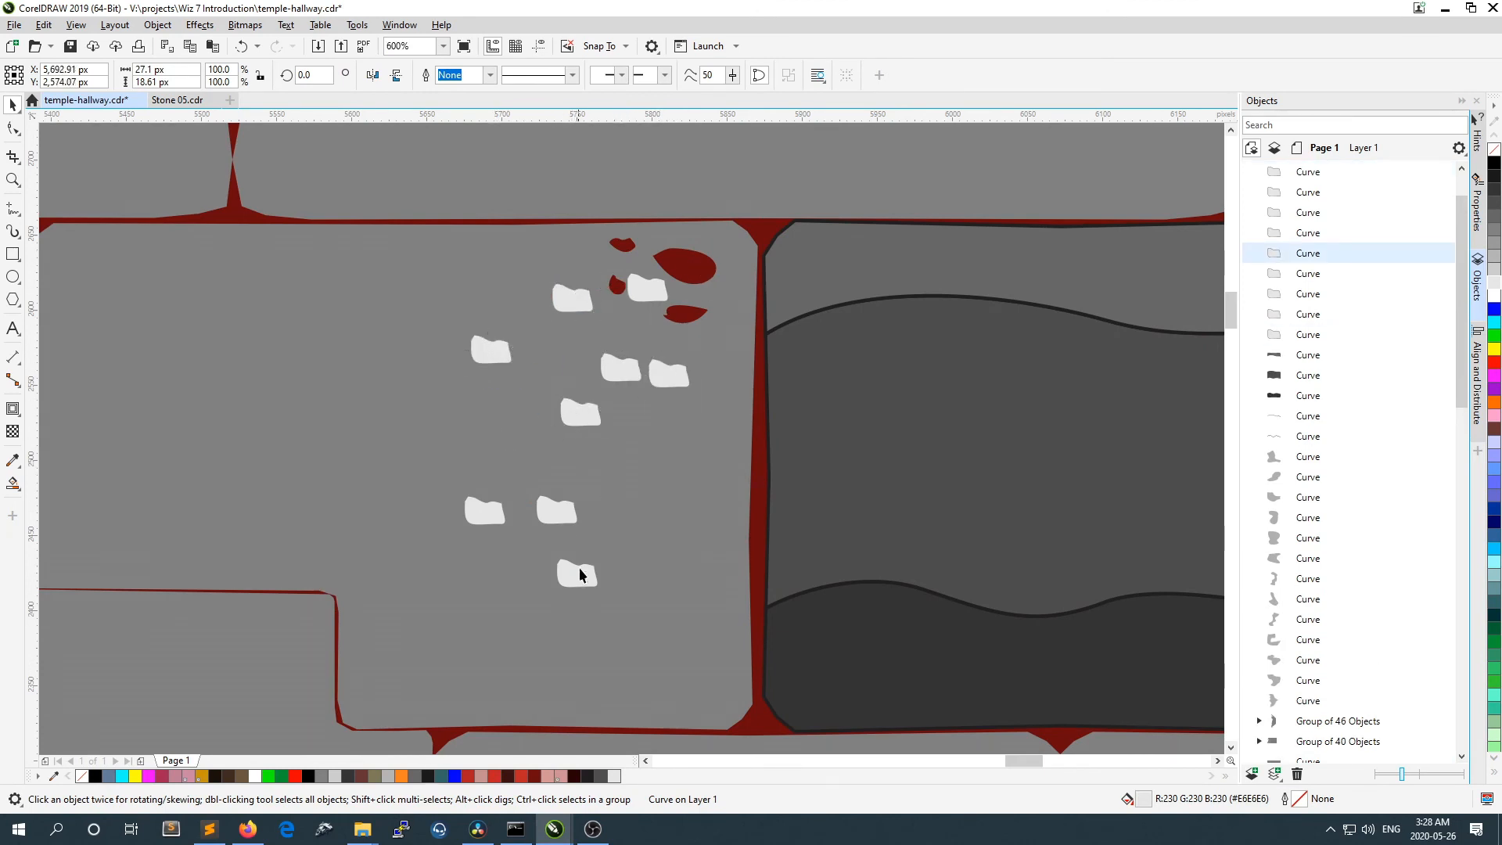
left_click_drag(580, 575, 560, 472)
left_click_drag(486, 510, 537, 399)
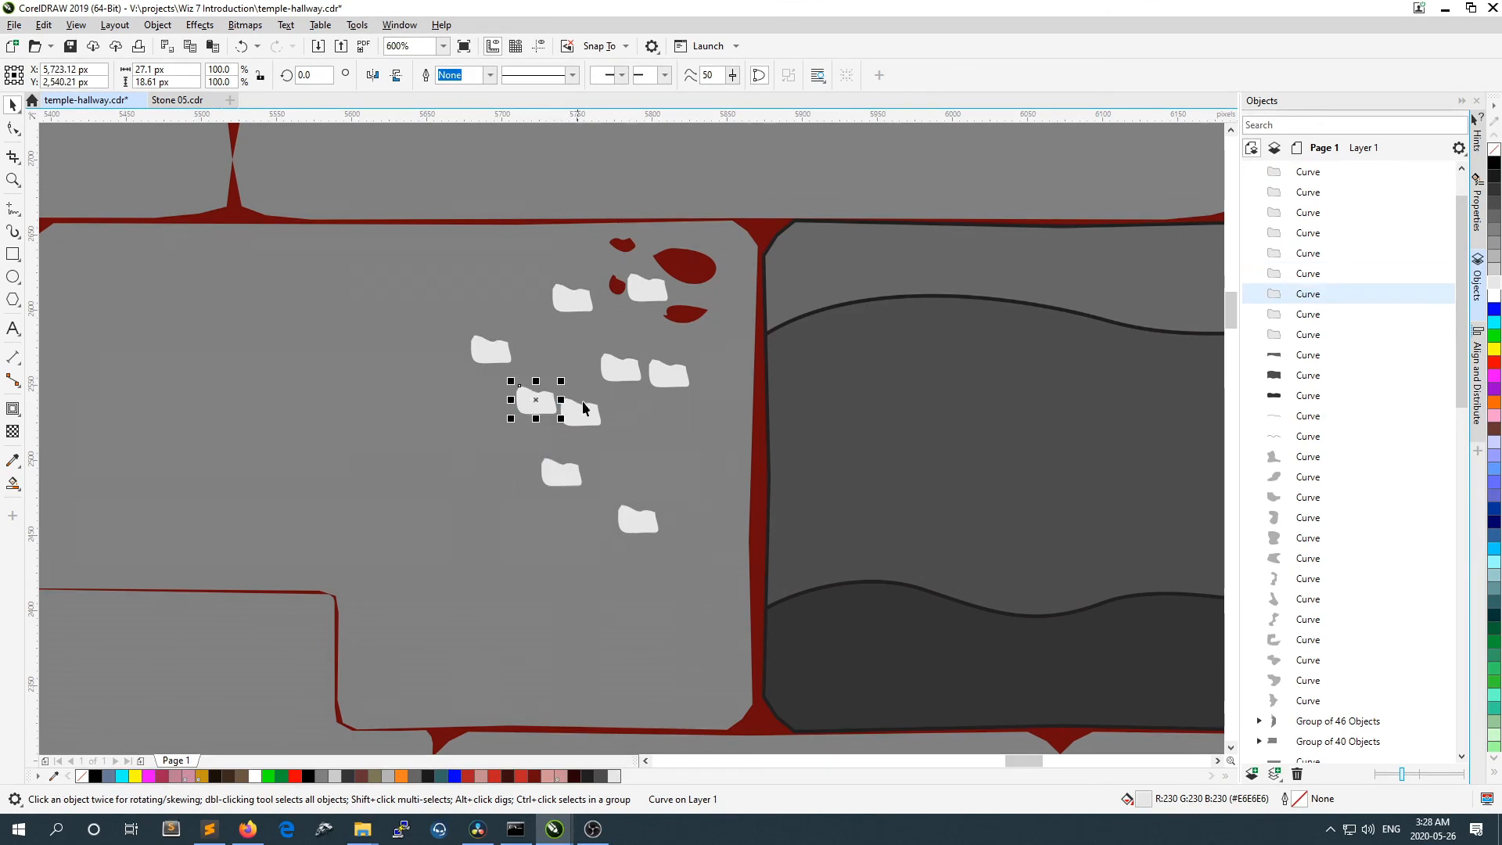
Step: Distort all nine light shapes together with a Push and Pull distortion, and set its amplitude to 8
scroll(583, 407, "down", 3)
scroll(615, 386, "up", 1)
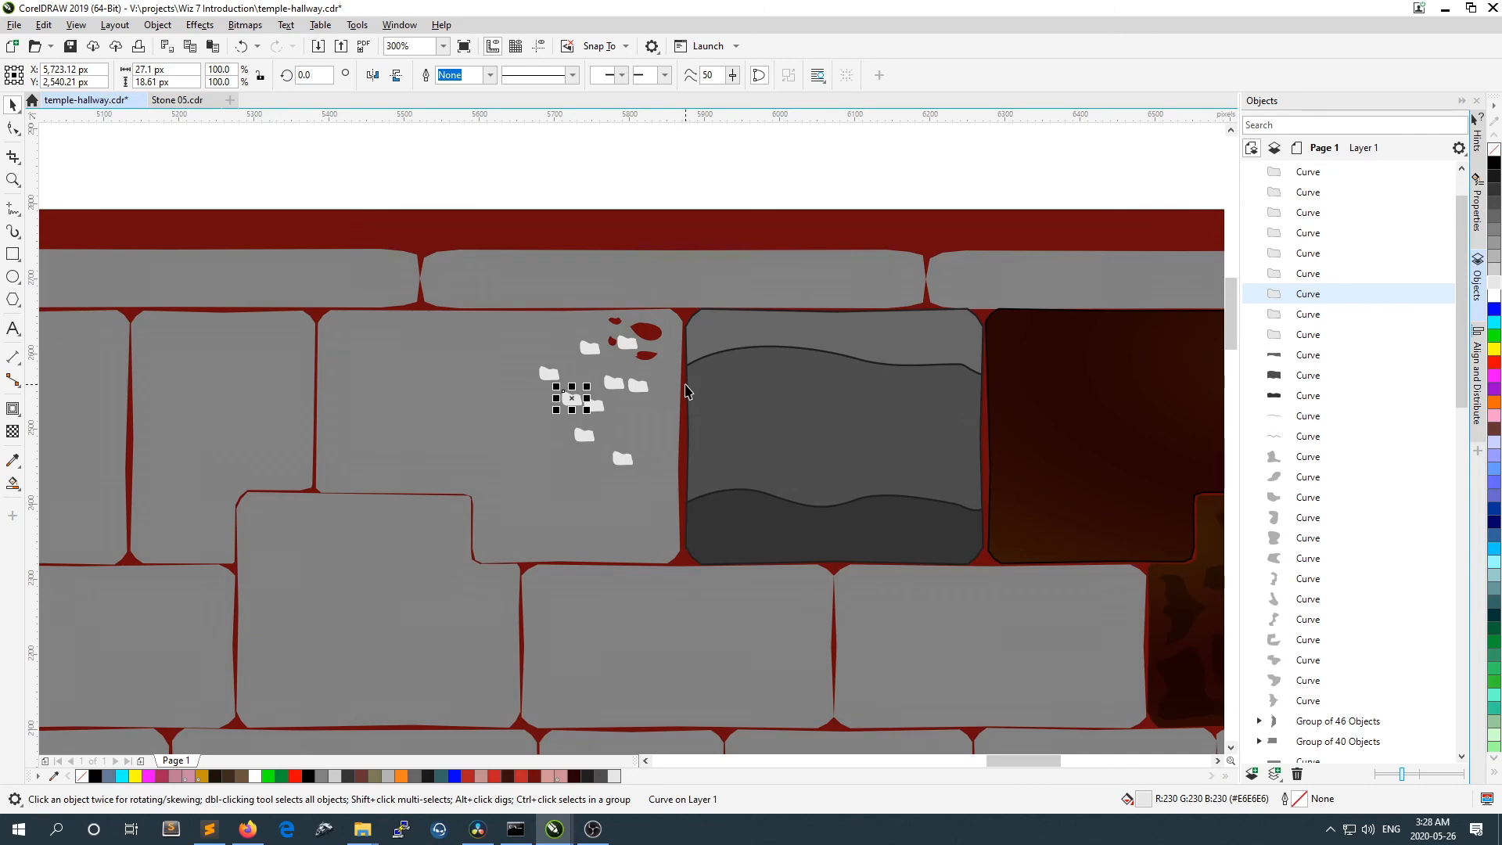
scroll(654, 411, "up", 2)
left_click_drag(554, 333, 578, 335)
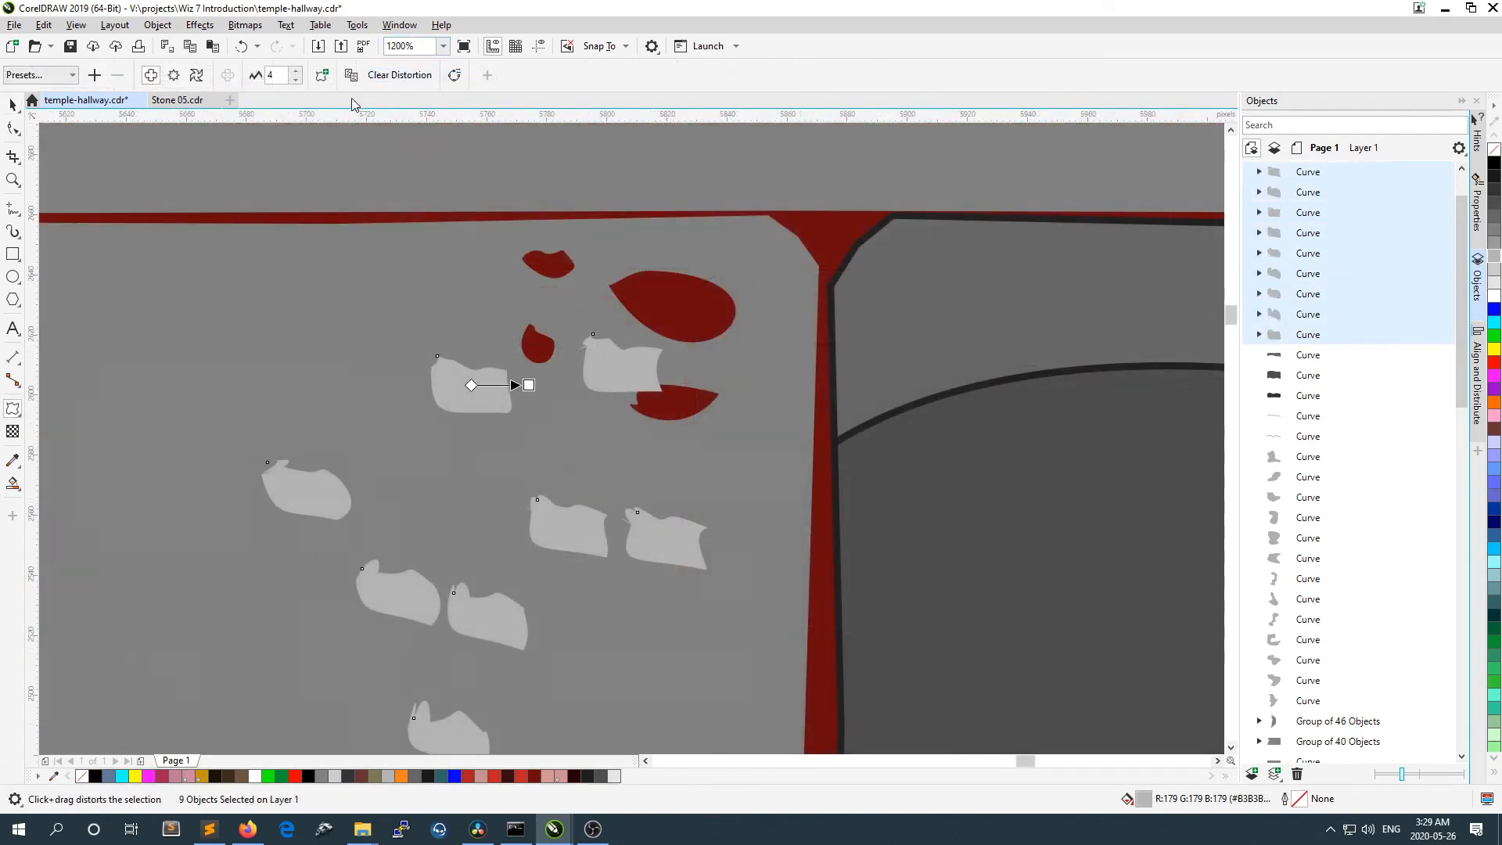
left_click(295, 71)
left_click(295, 71)
left_click(295, 71)
left_click(295, 71)
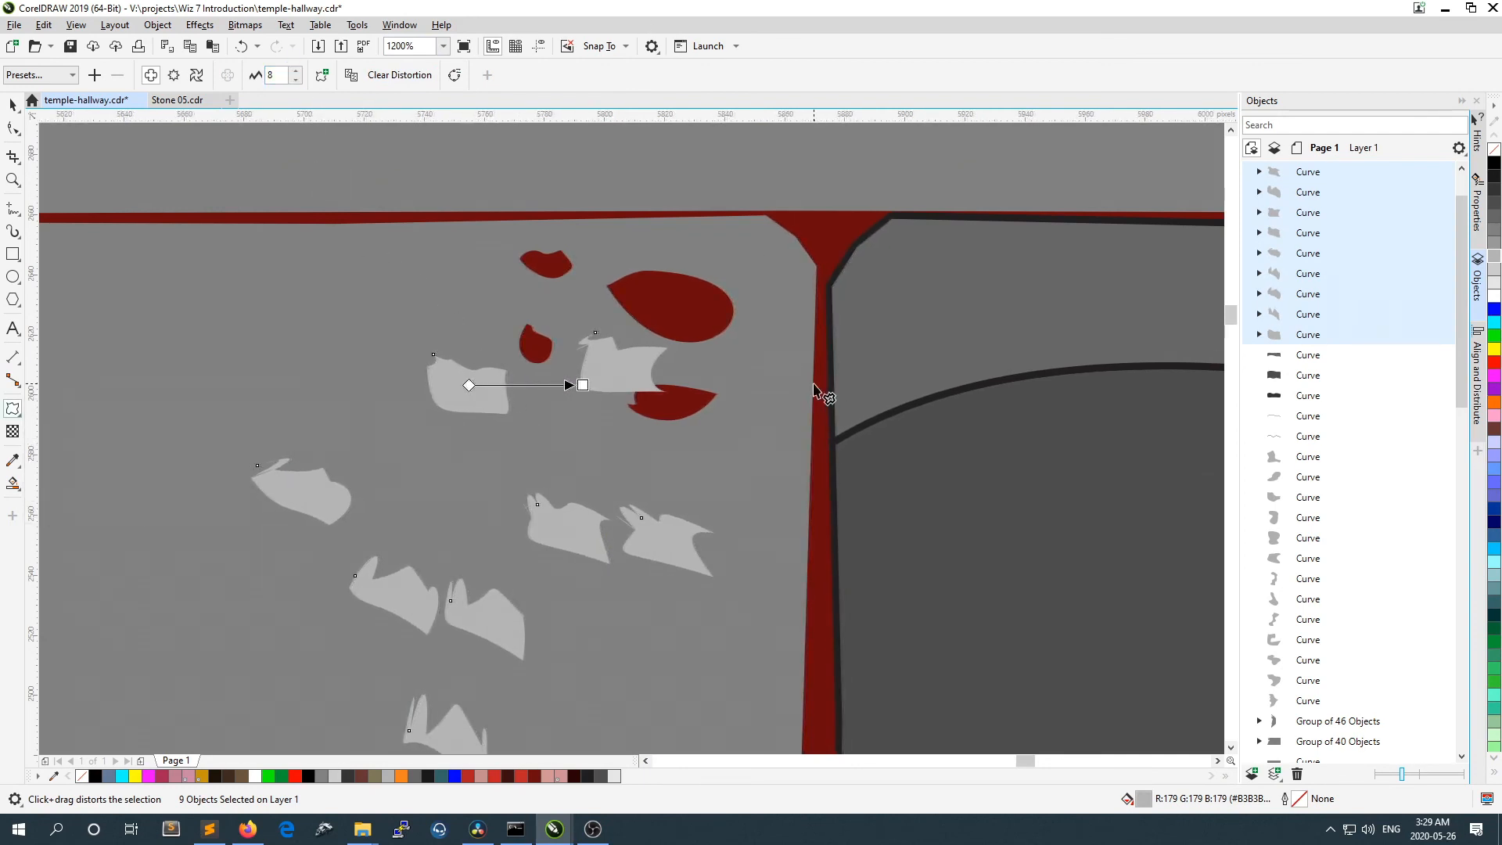
Step: Move the nine distorted shapes together about 68 px away from the banded stone, clear of the cut-out holes
scroll(767, 383, "down", 2)
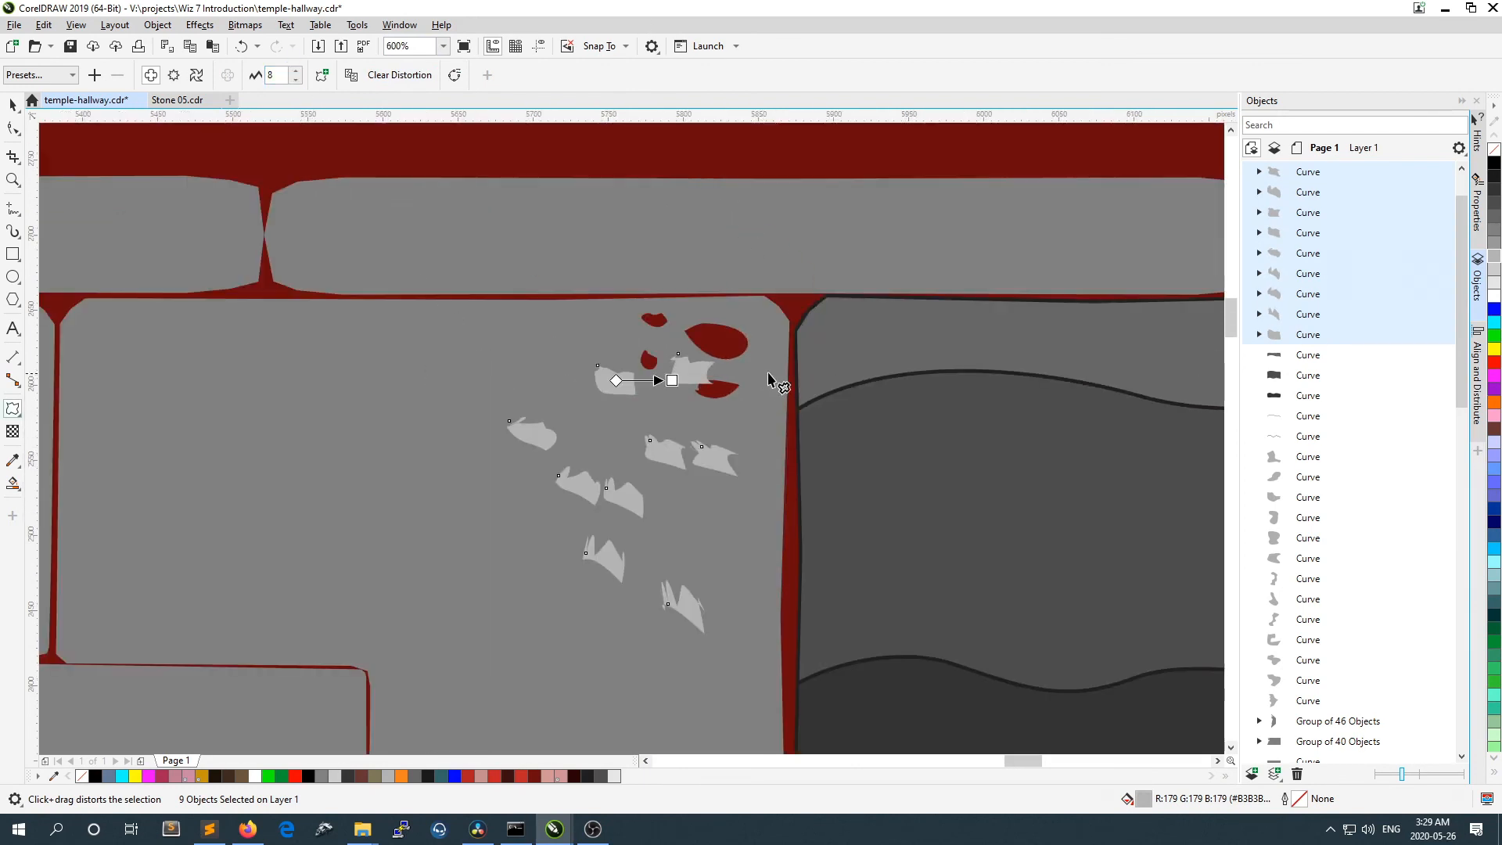
scroll(743, 389, "down", 2)
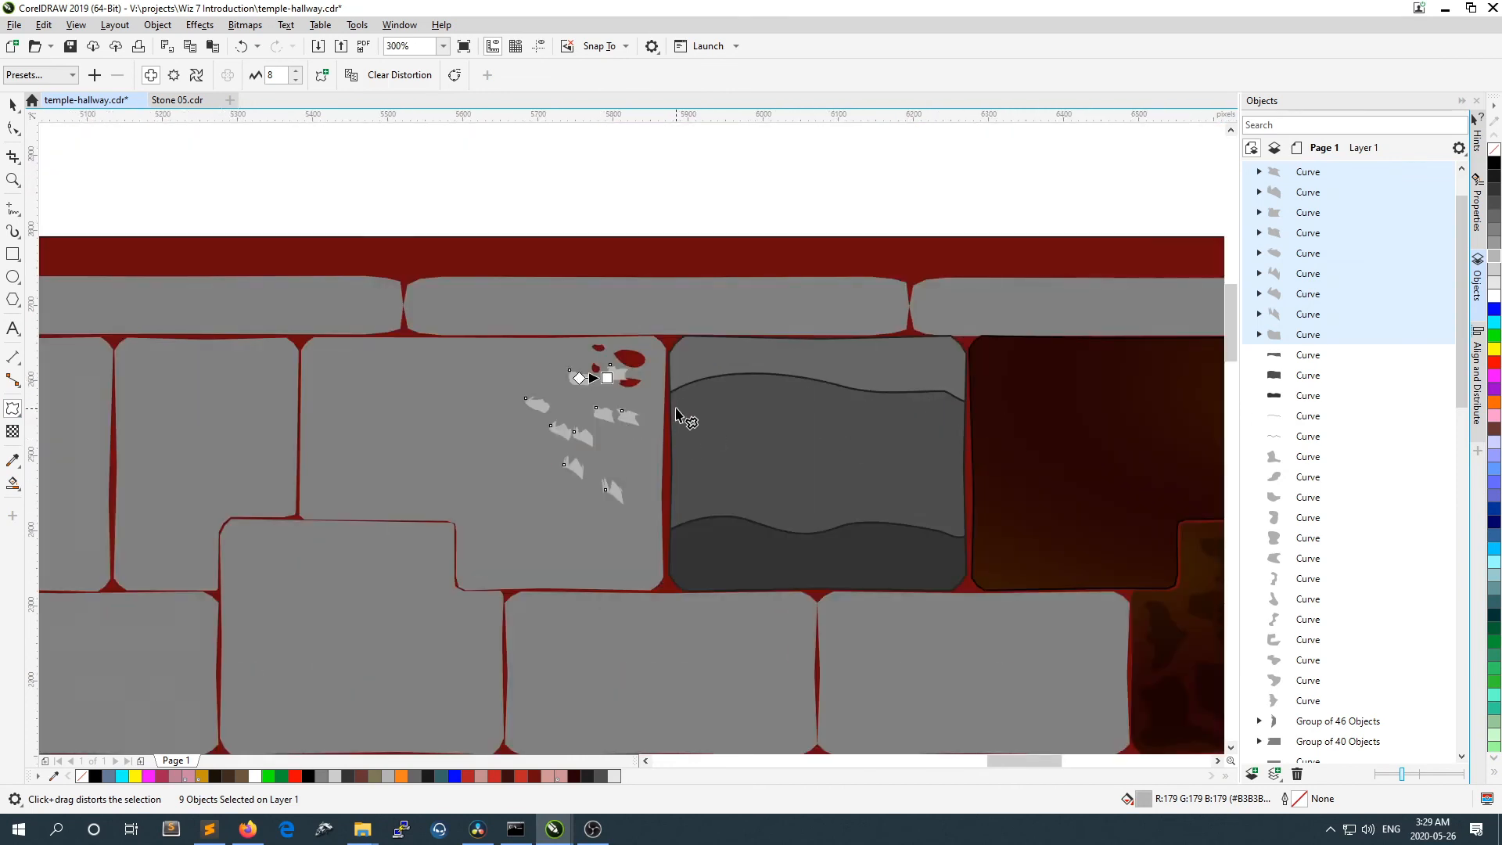
scroll(681, 416, "up", 2)
left_click(12, 105)
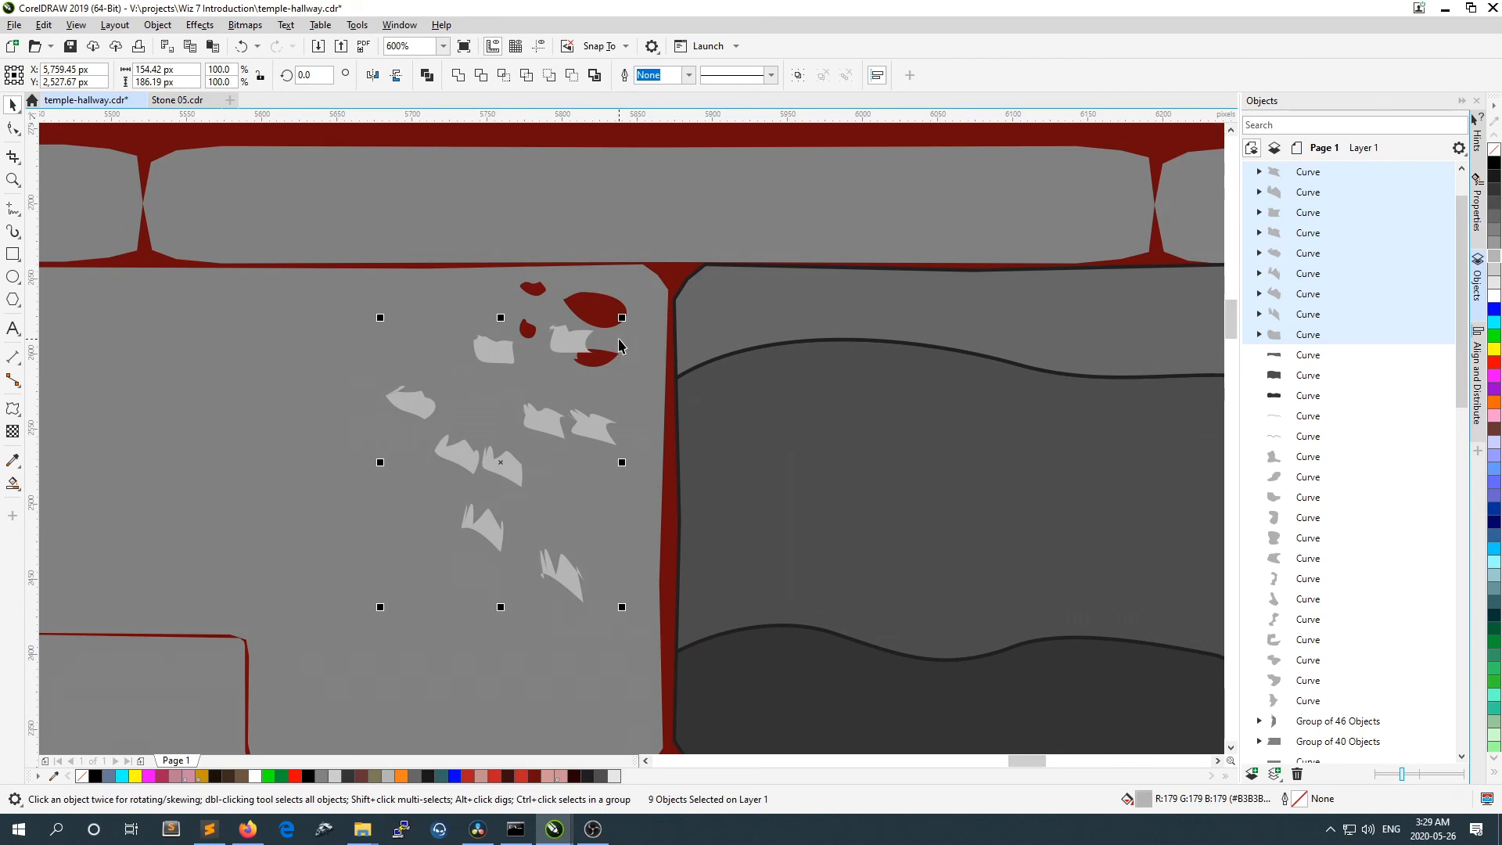
scroll(619, 345, "down", 2)
scroll(626, 345, "up", 2)
left_click_drag(650, 344, 557, 349)
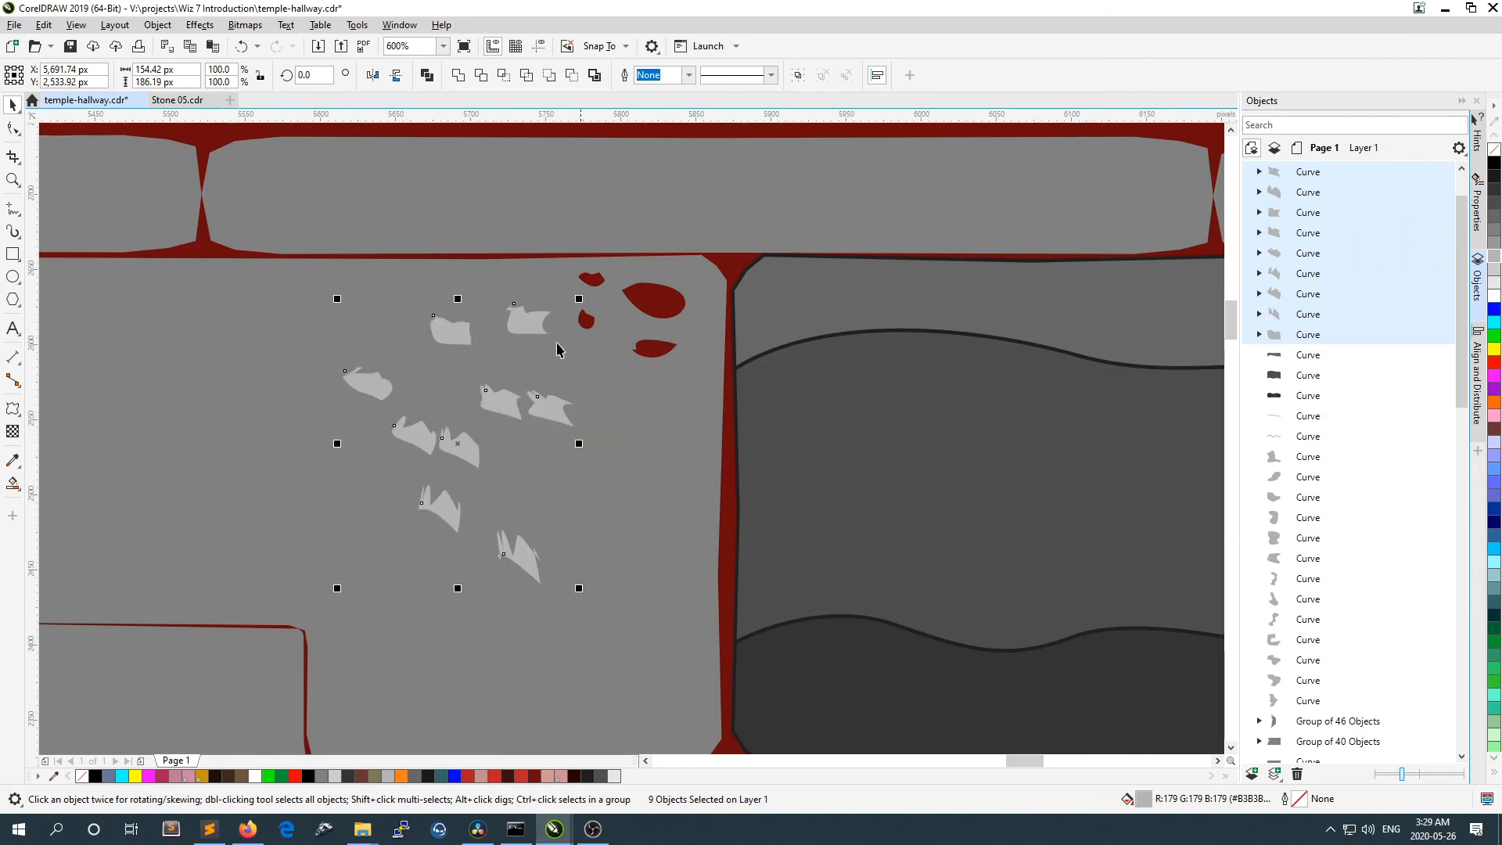
Step: Move the nine distorted shapes together about 73 px back towards the banded stone, overlapping the cut-out holes
scroll(557, 349, "down", 2)
scroll(361, 391, "up", 1)
scroll(536, 513, "down", 1)
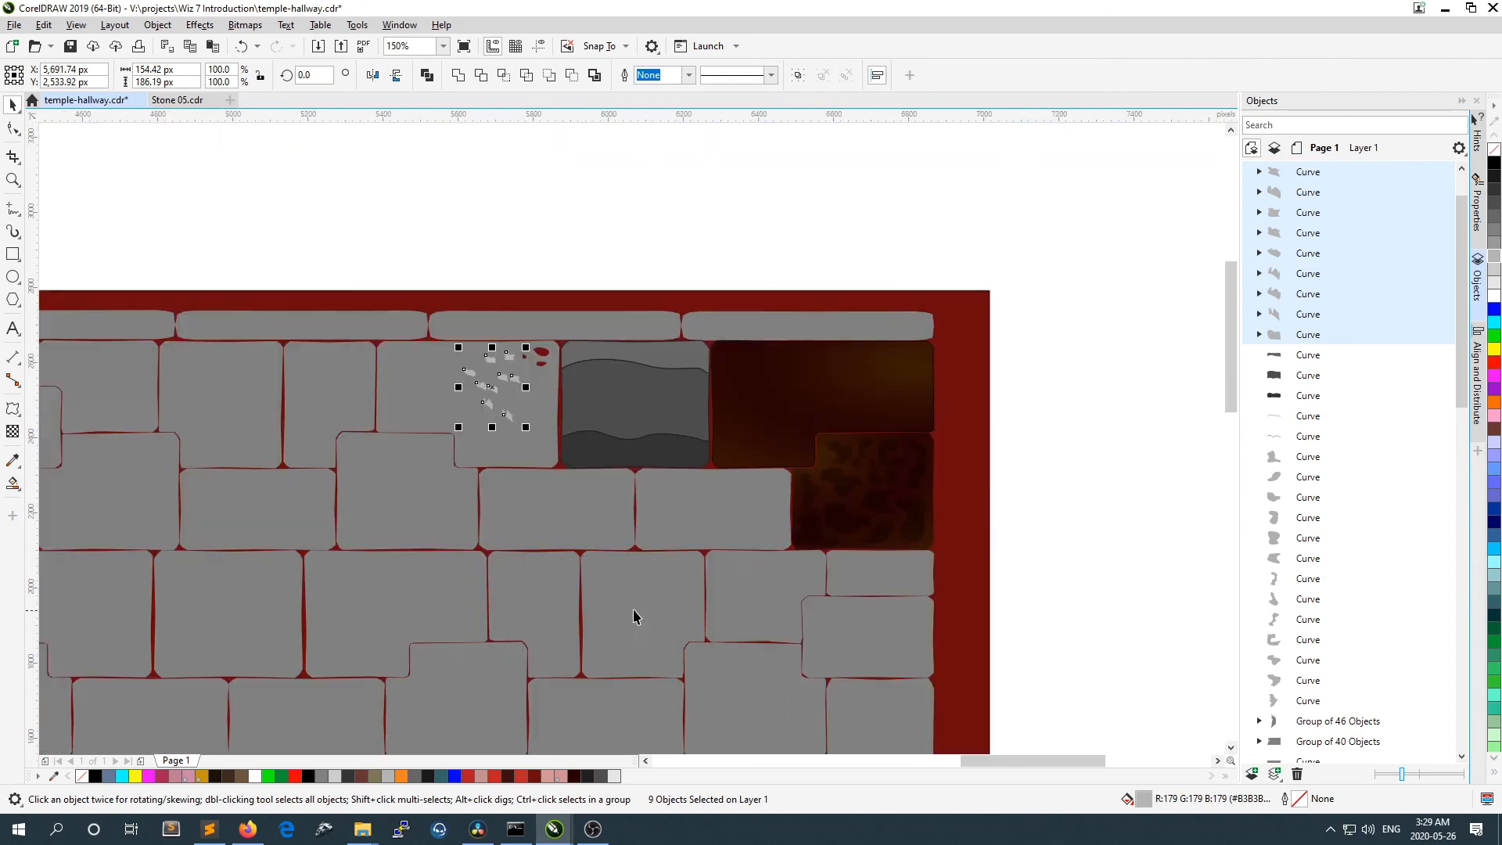
scroll(580, 529, "up", 1)
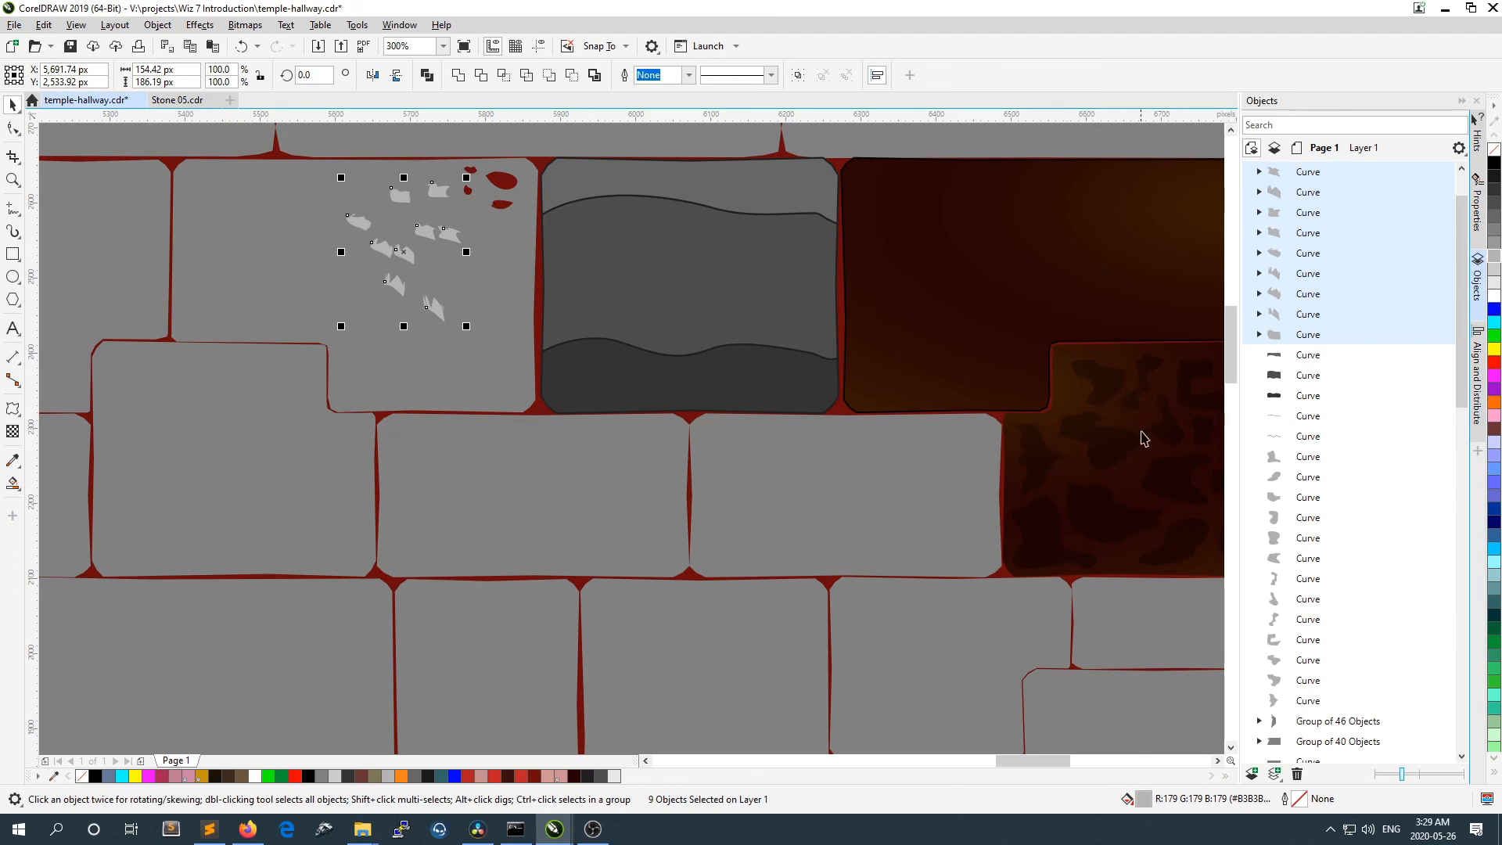
left_click_drag(443, 232, 497, 223)
scroll(502, 176, "up", 1)
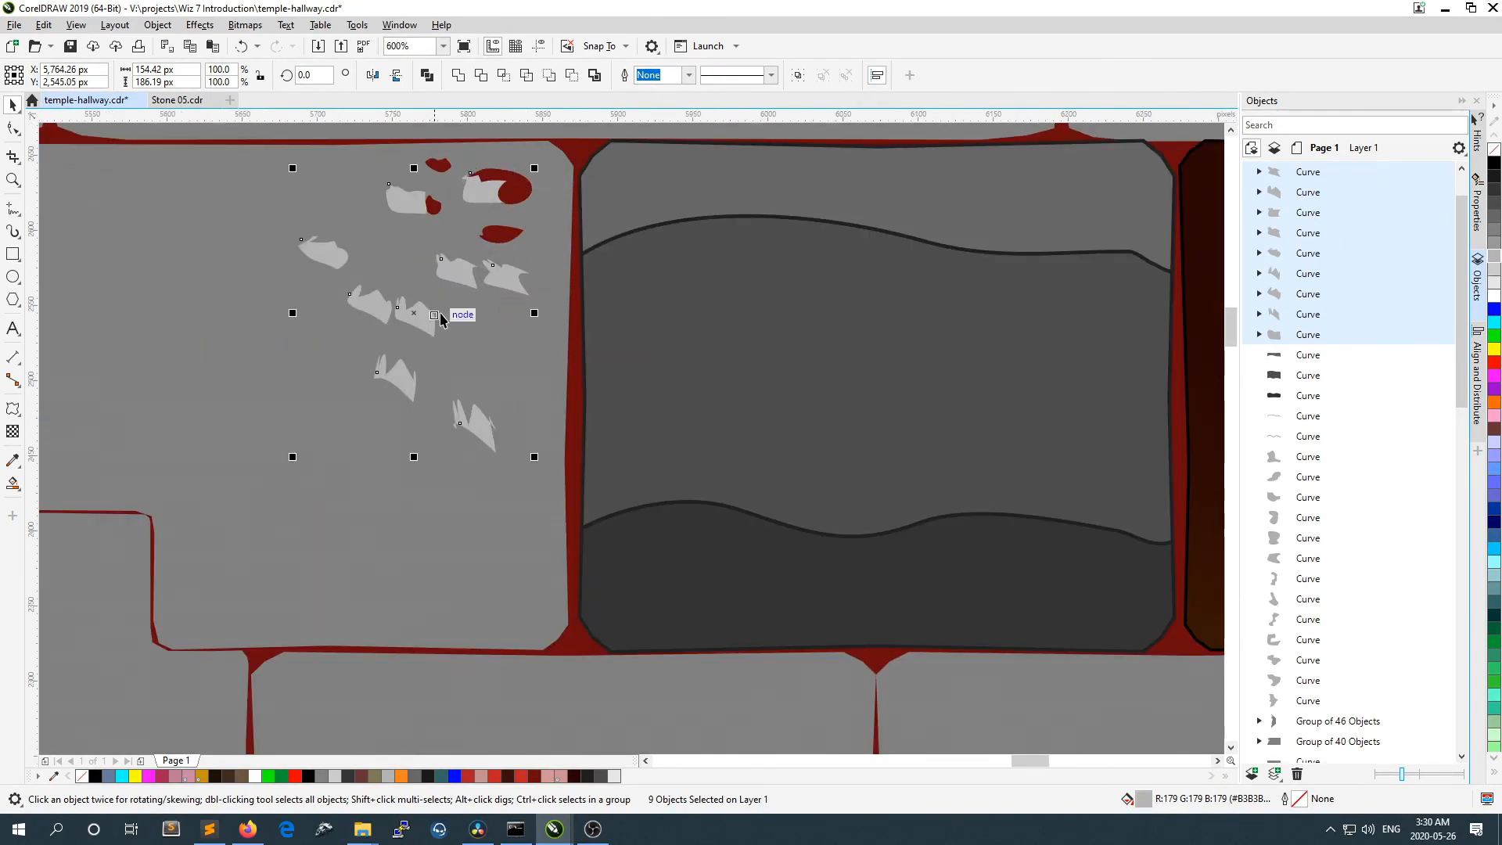
Step: Cut a freehand curved notch into the grey stone's edge beside the banded stone, and delete the separated chip, about 39 by 56 px
left_click(11, 208)
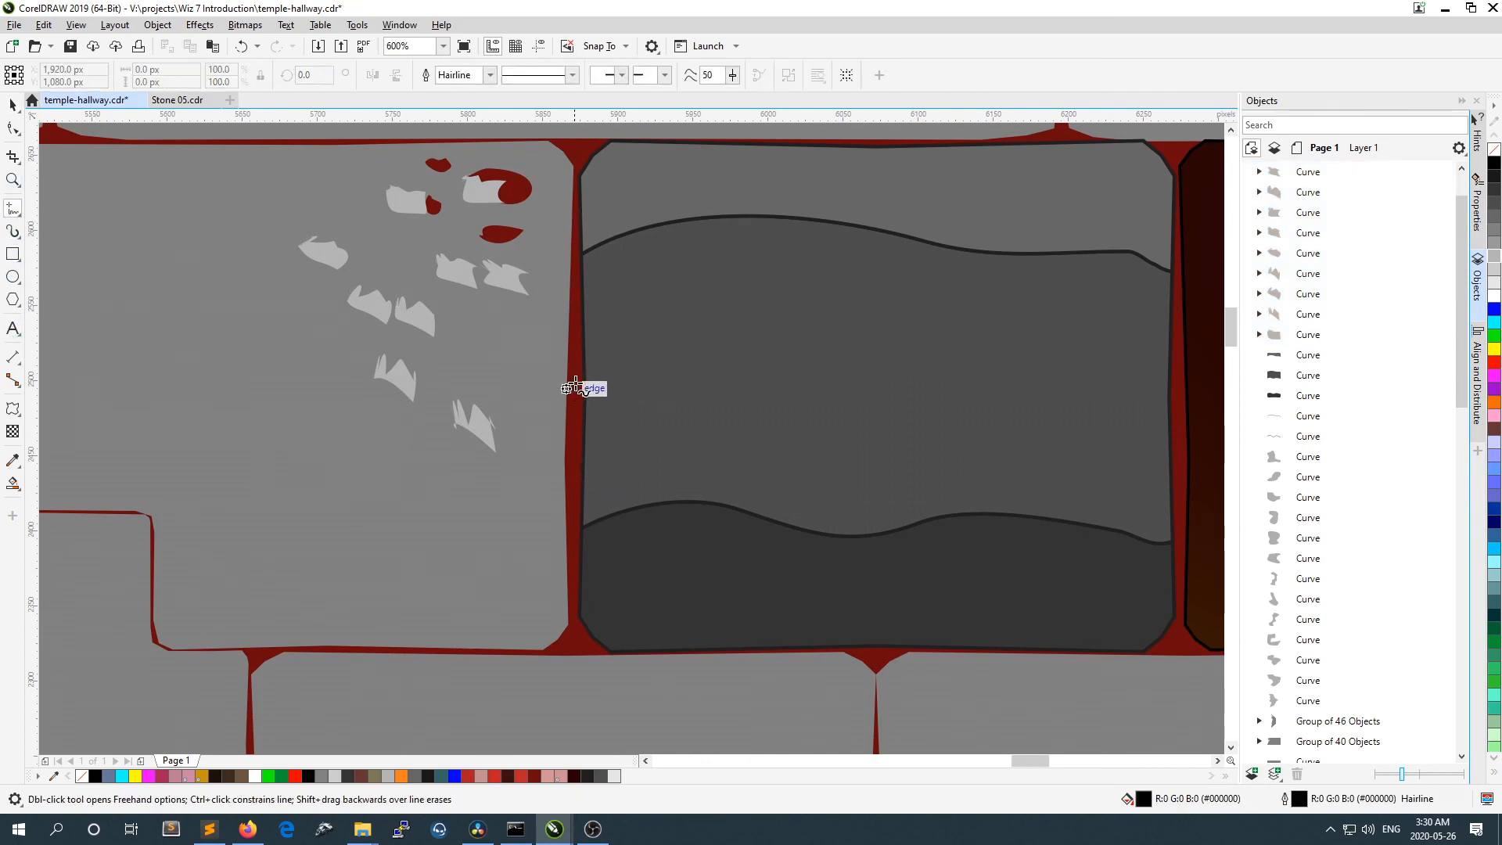
mouse_move(568, 372)
left_mouse_down()
mouse_move(524, 338)
mouse_move(525, 376)
mouse_move(569, 444)
left_mouse_up()
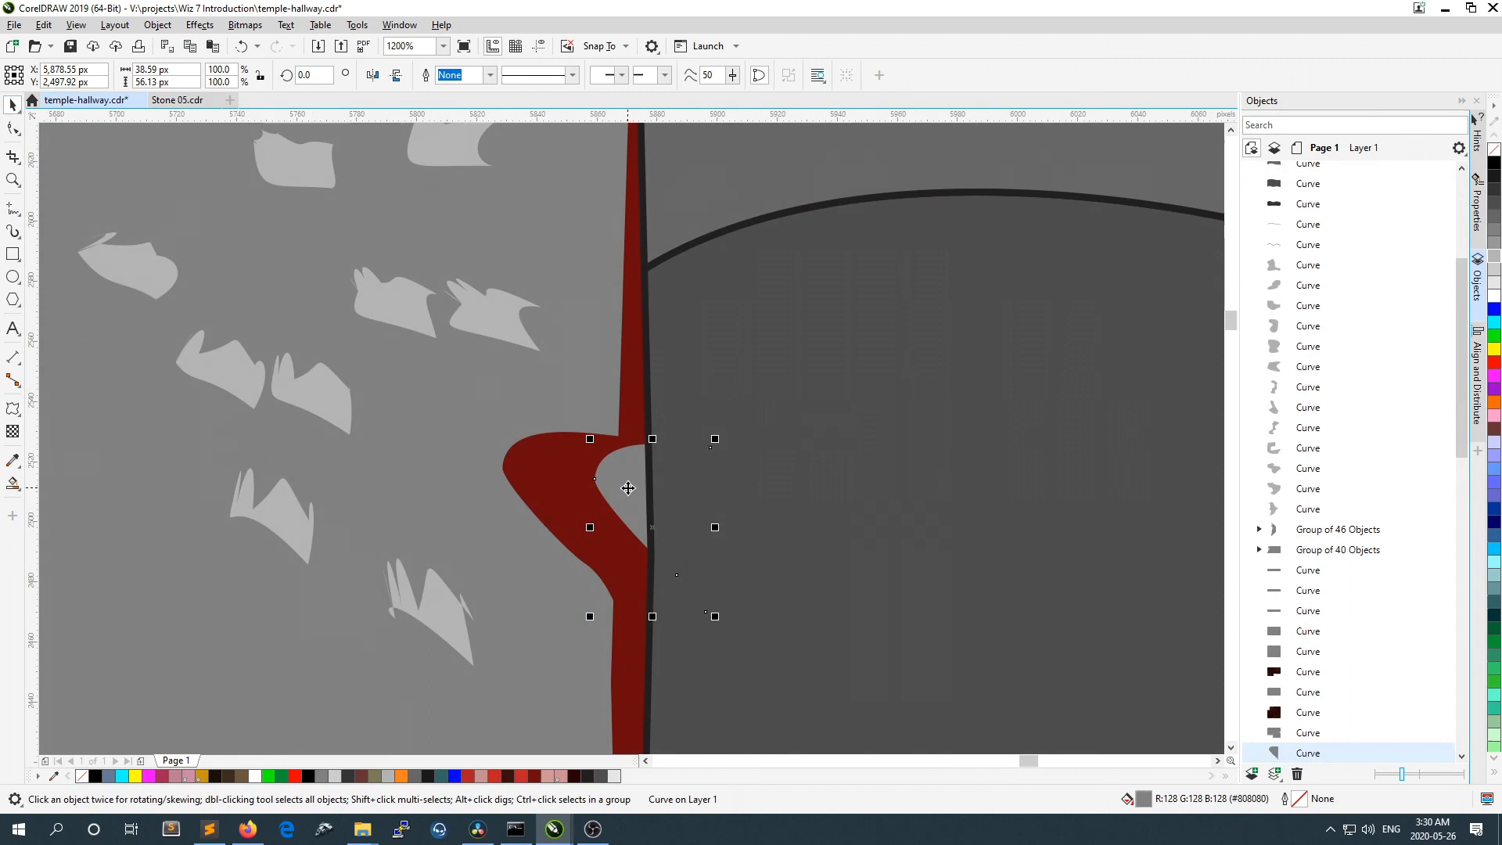
key("Delete")
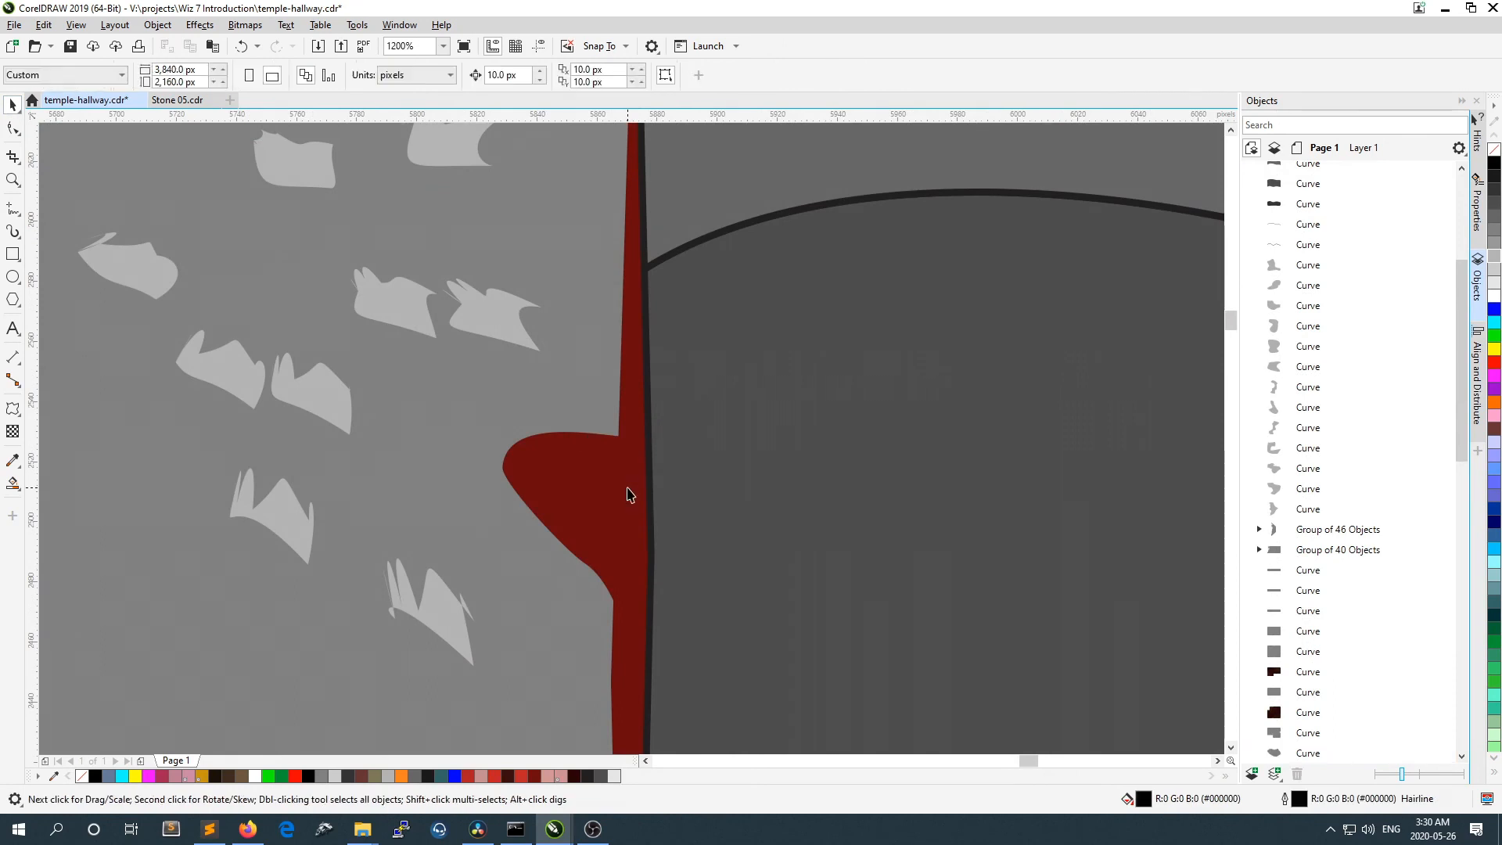
Step: Move the notched grey stone aside to examine the pieces filling its holes, and undo the move
scroll(628, 494, "down", 3)
scroll(548, 501, "up", 1)
scroll(607, 540, "down", 1)
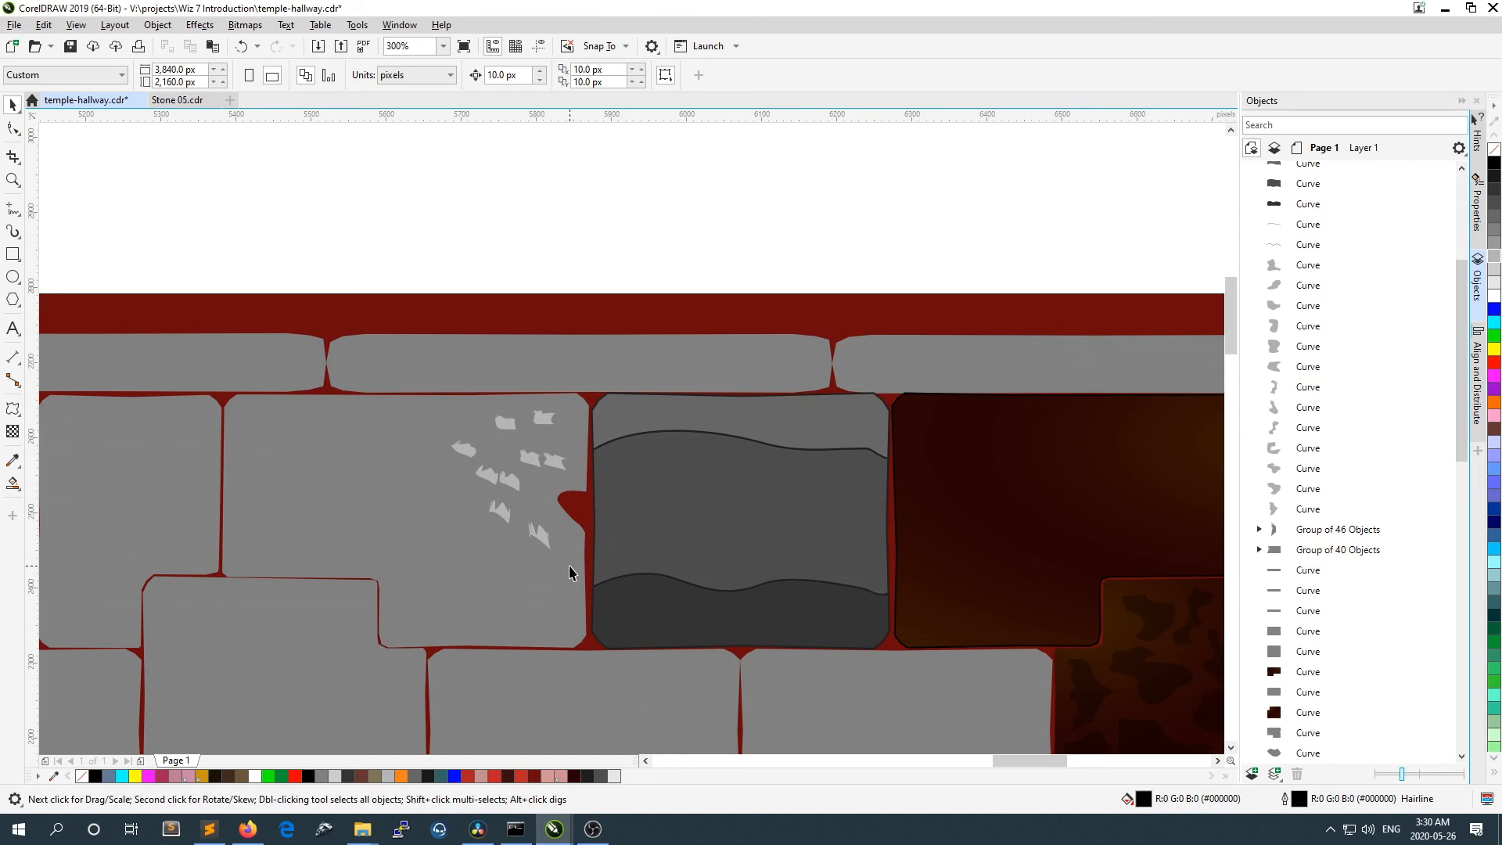
left_click(557, 508)
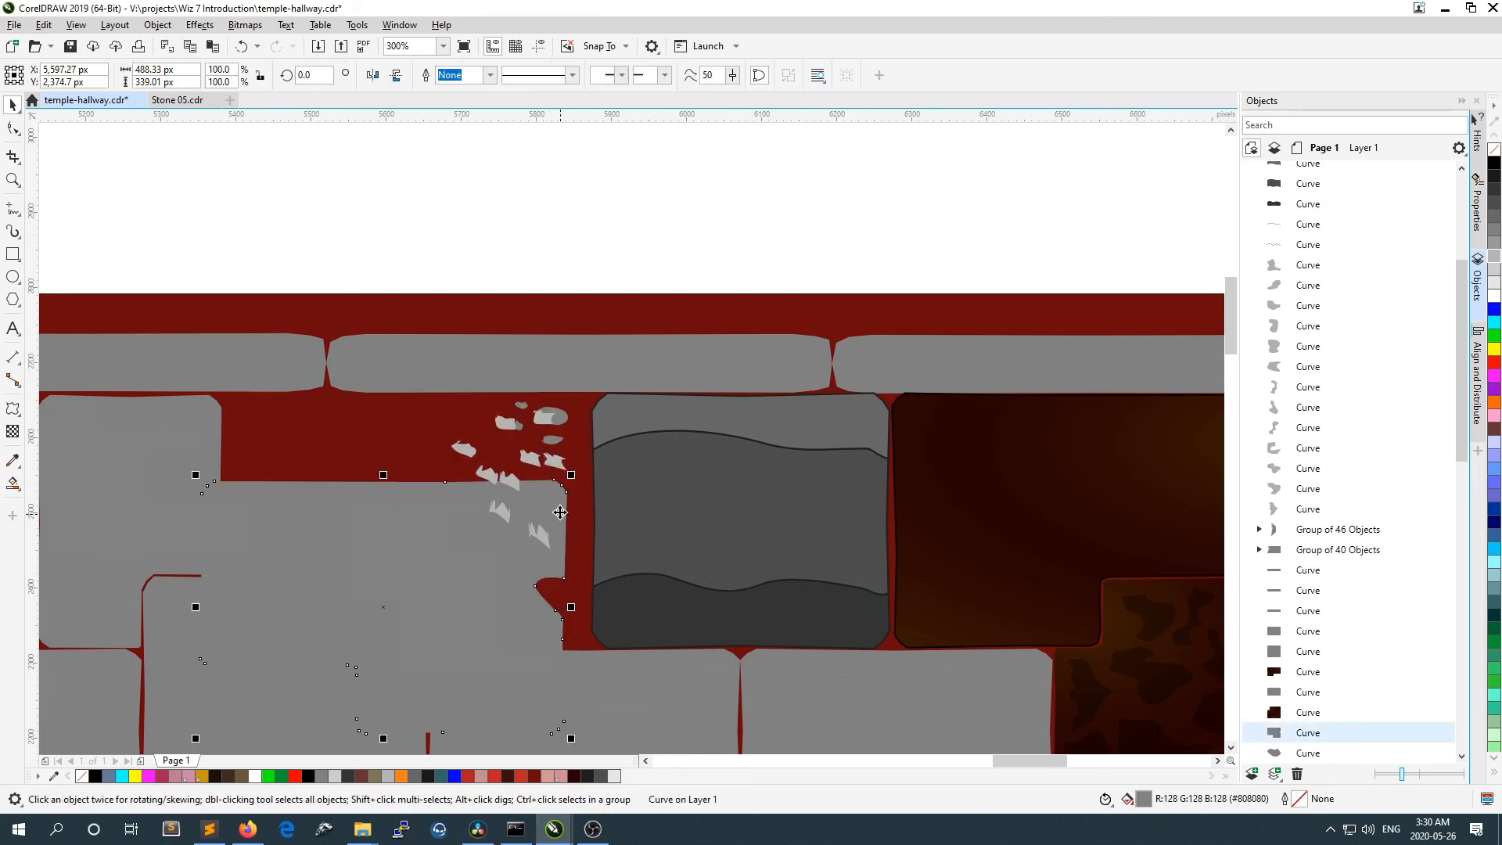
scroll(567, 432, "up", 1)
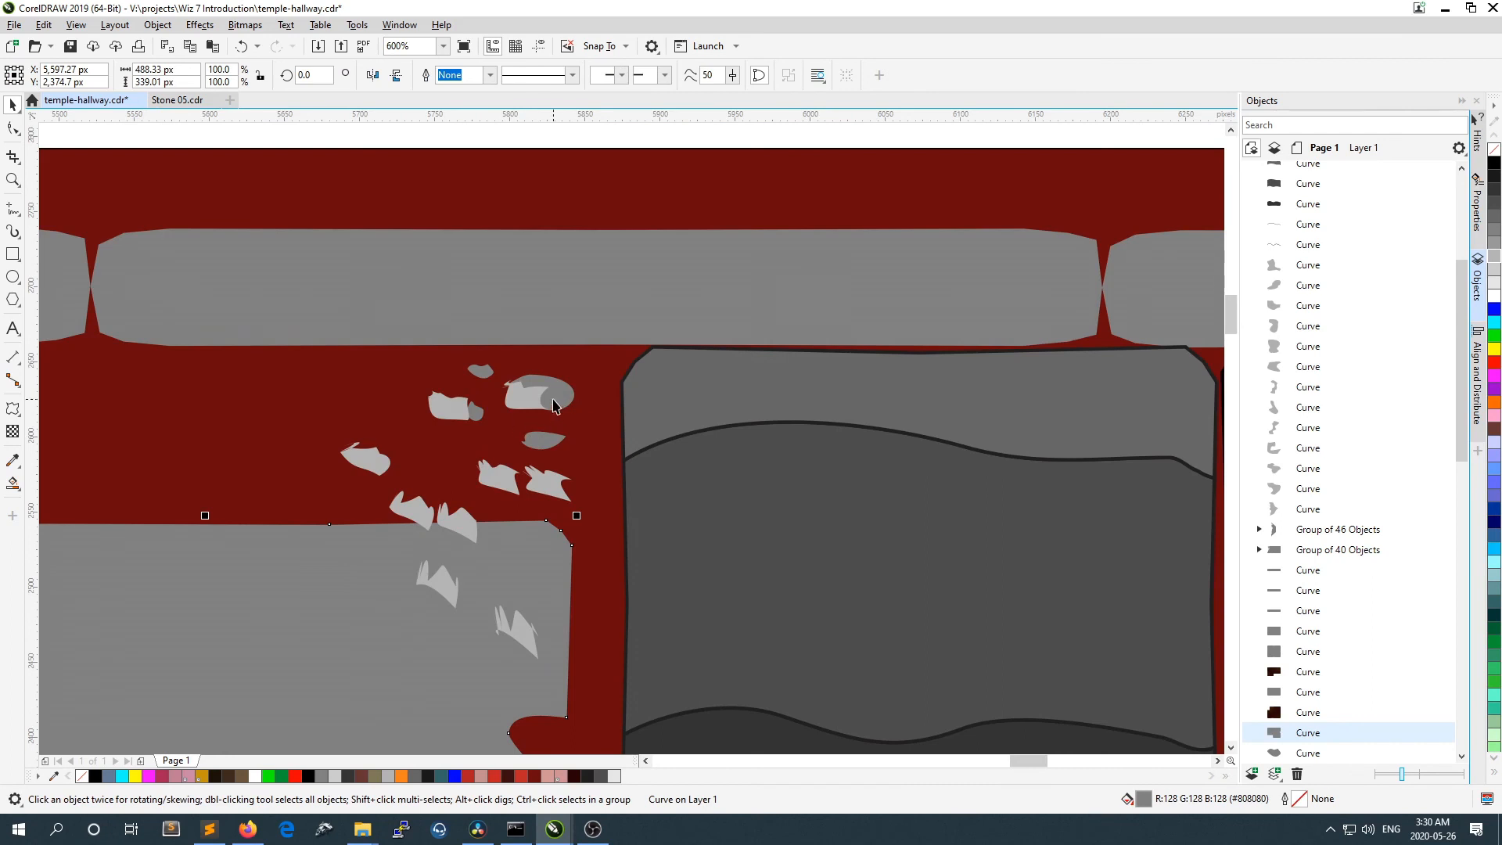
left_click(568, 395)
key("ctrl+z")
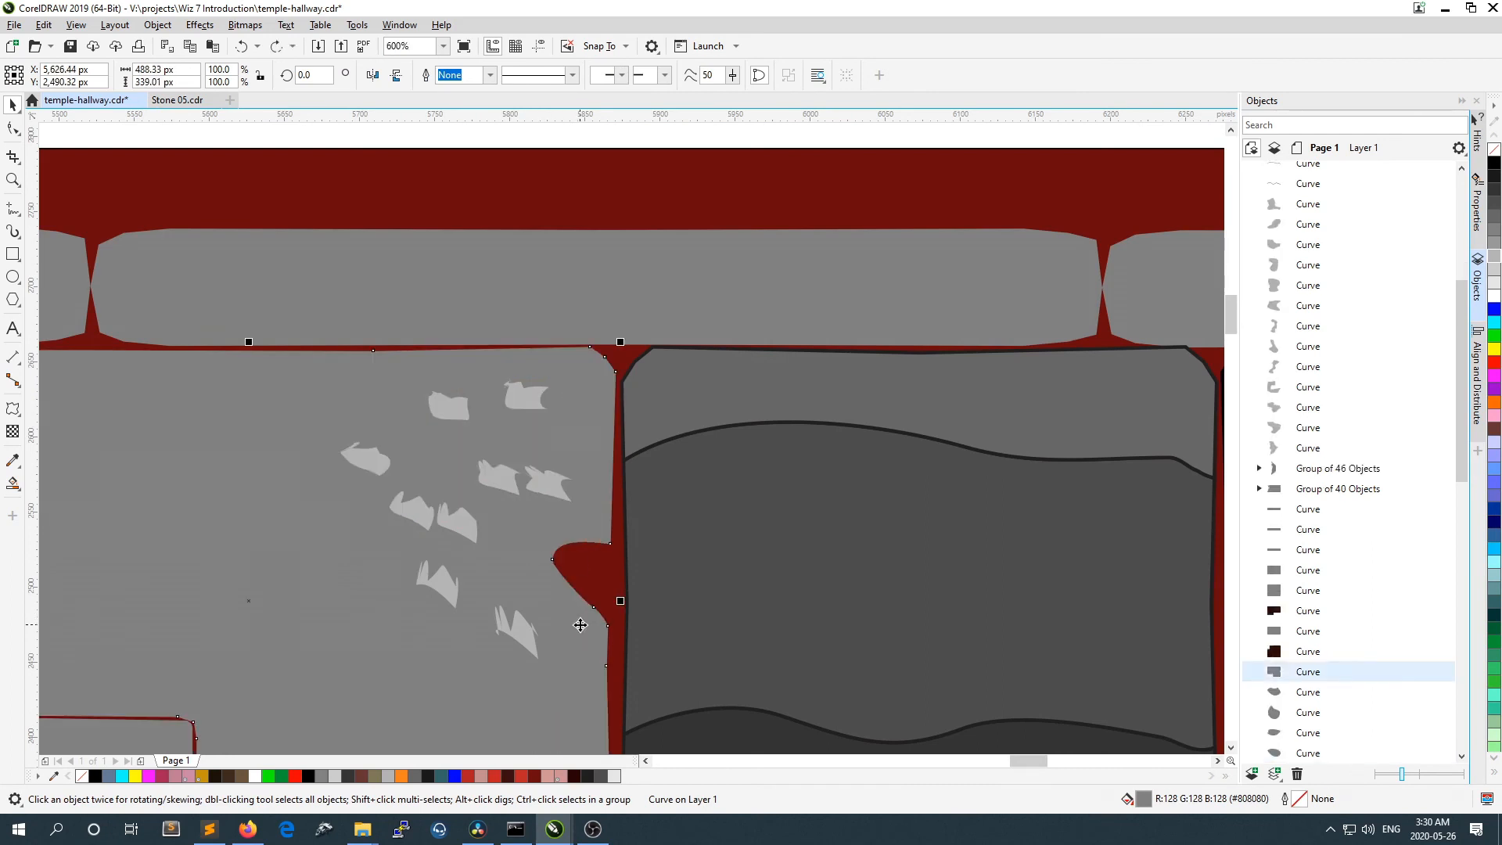